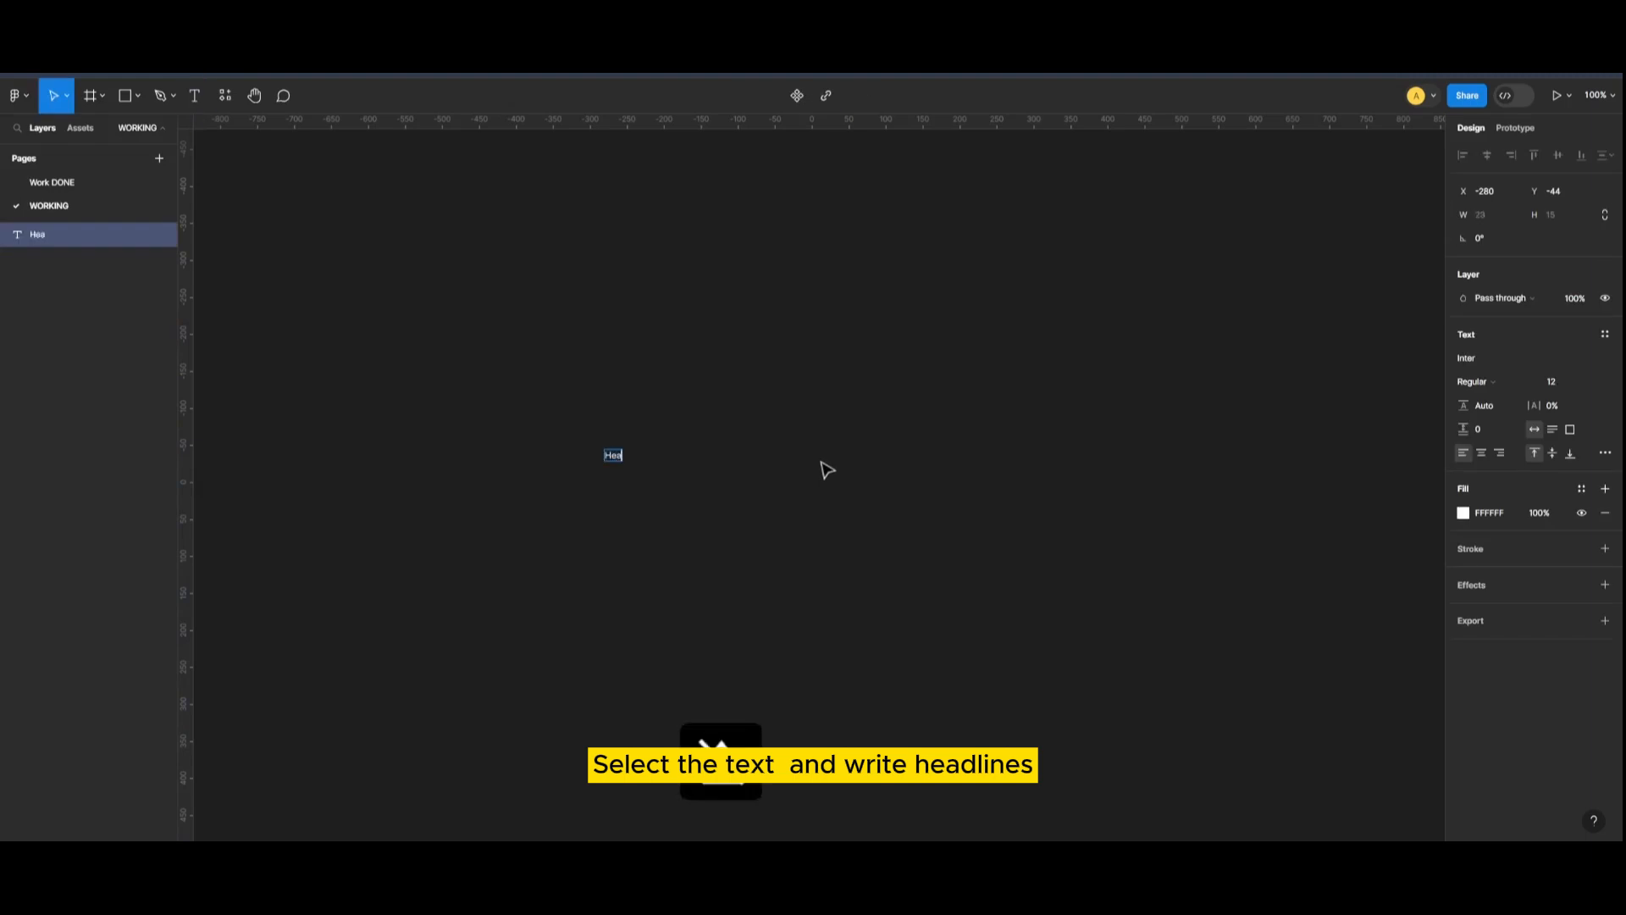
Enter "Headlines" as the content of the new text layer and finish editing it.
text(Headlines)
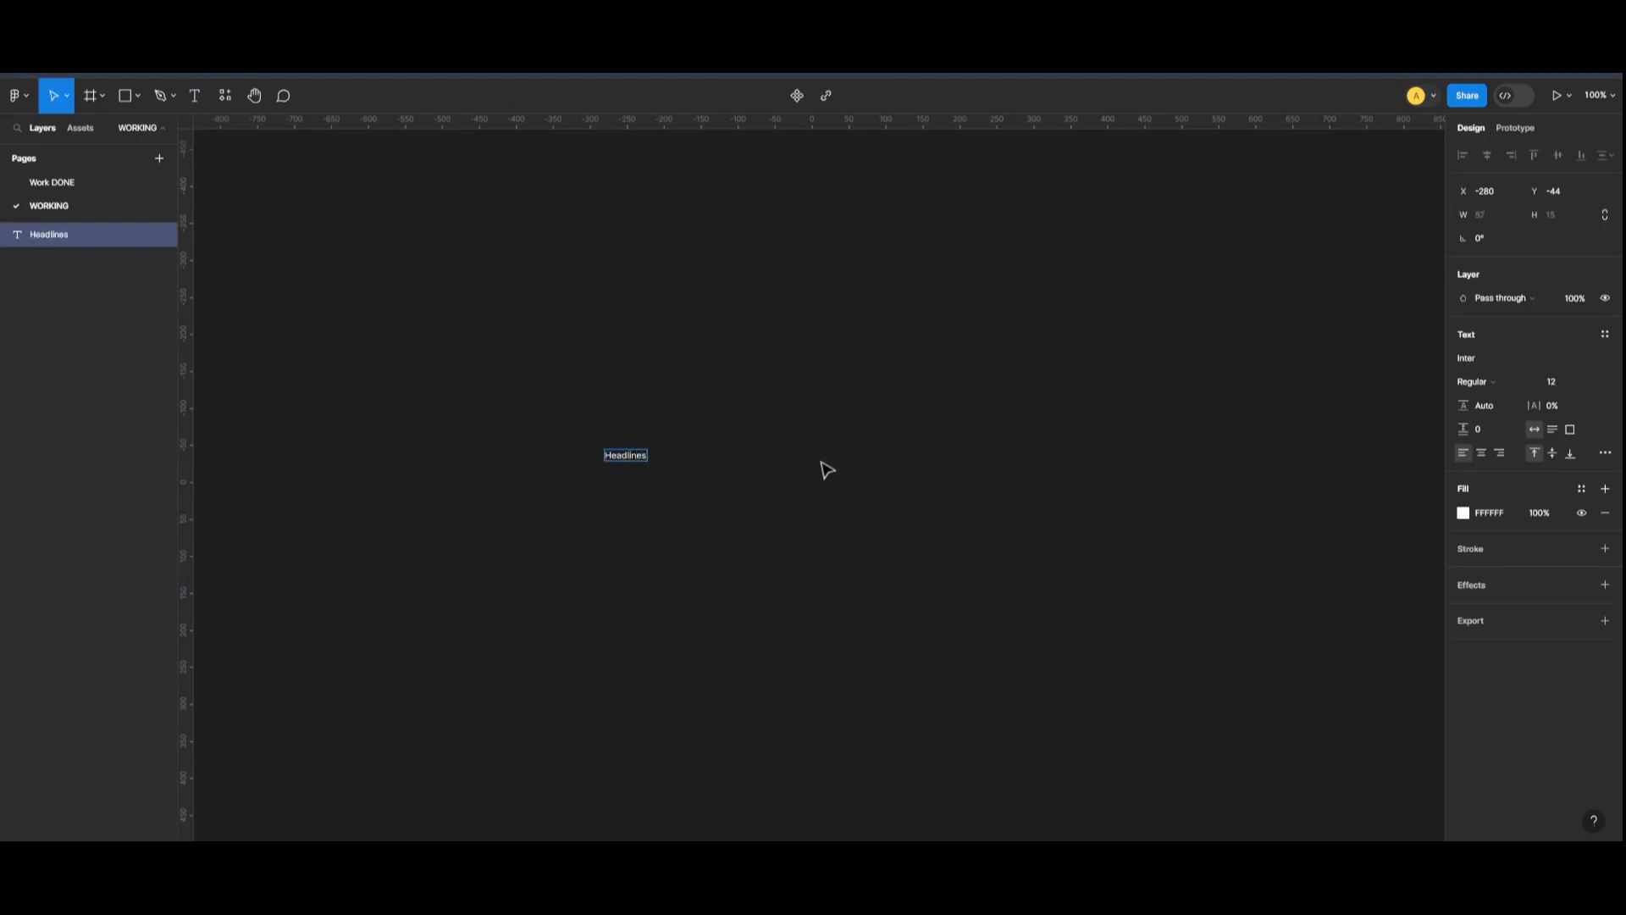
key(ctrl+plus)
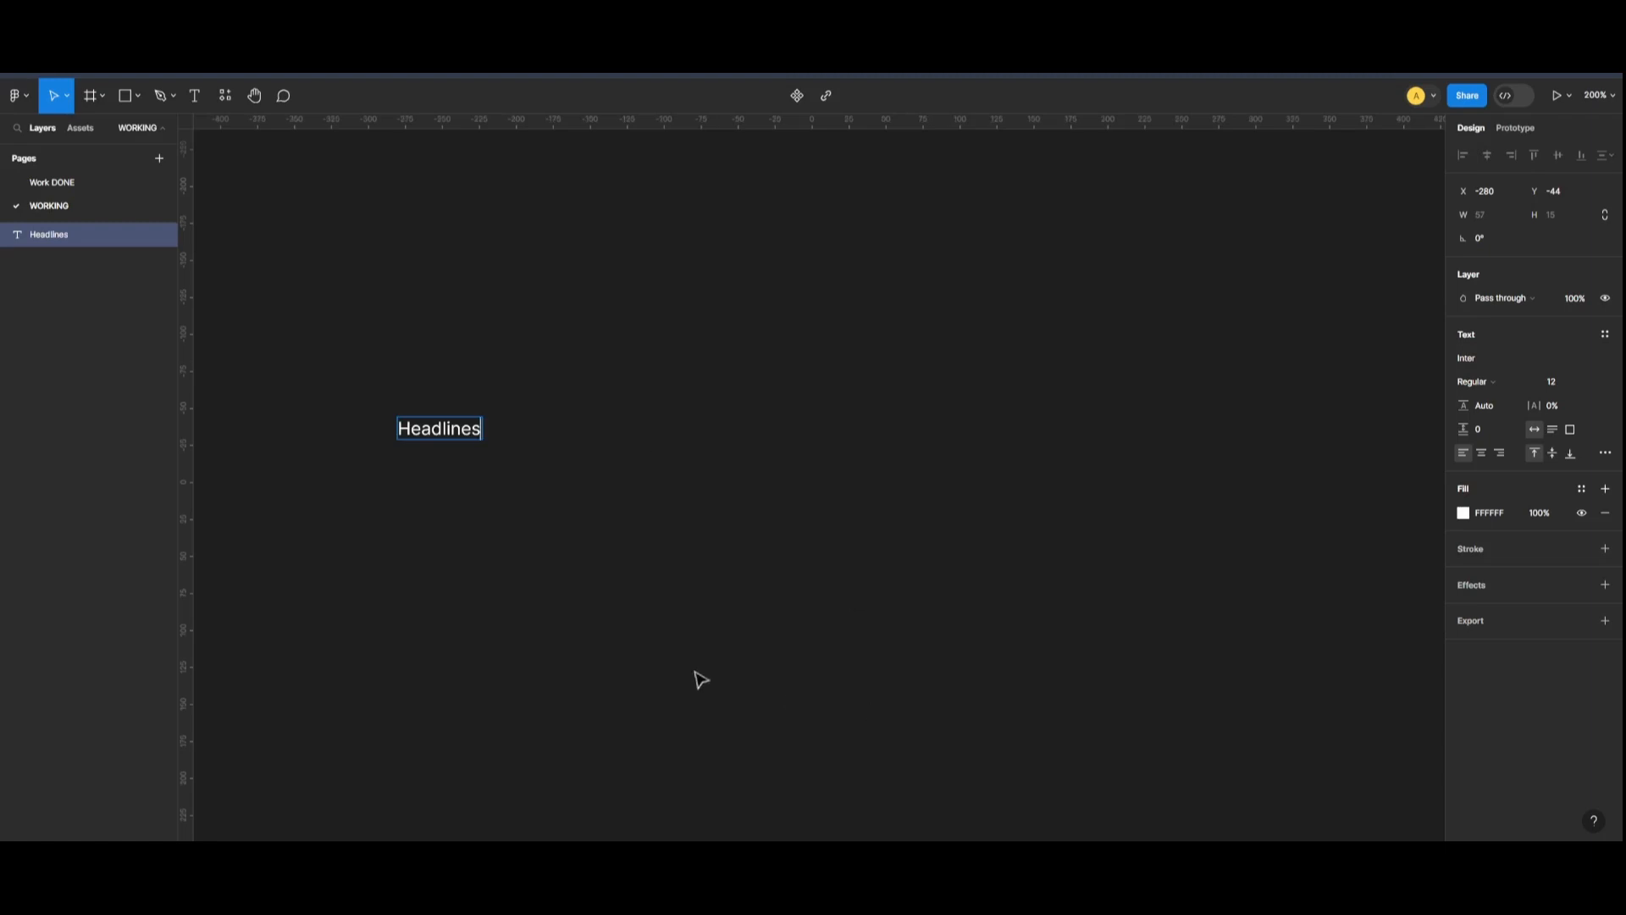
key(Escape)
drag(519, 505, 837, 574)
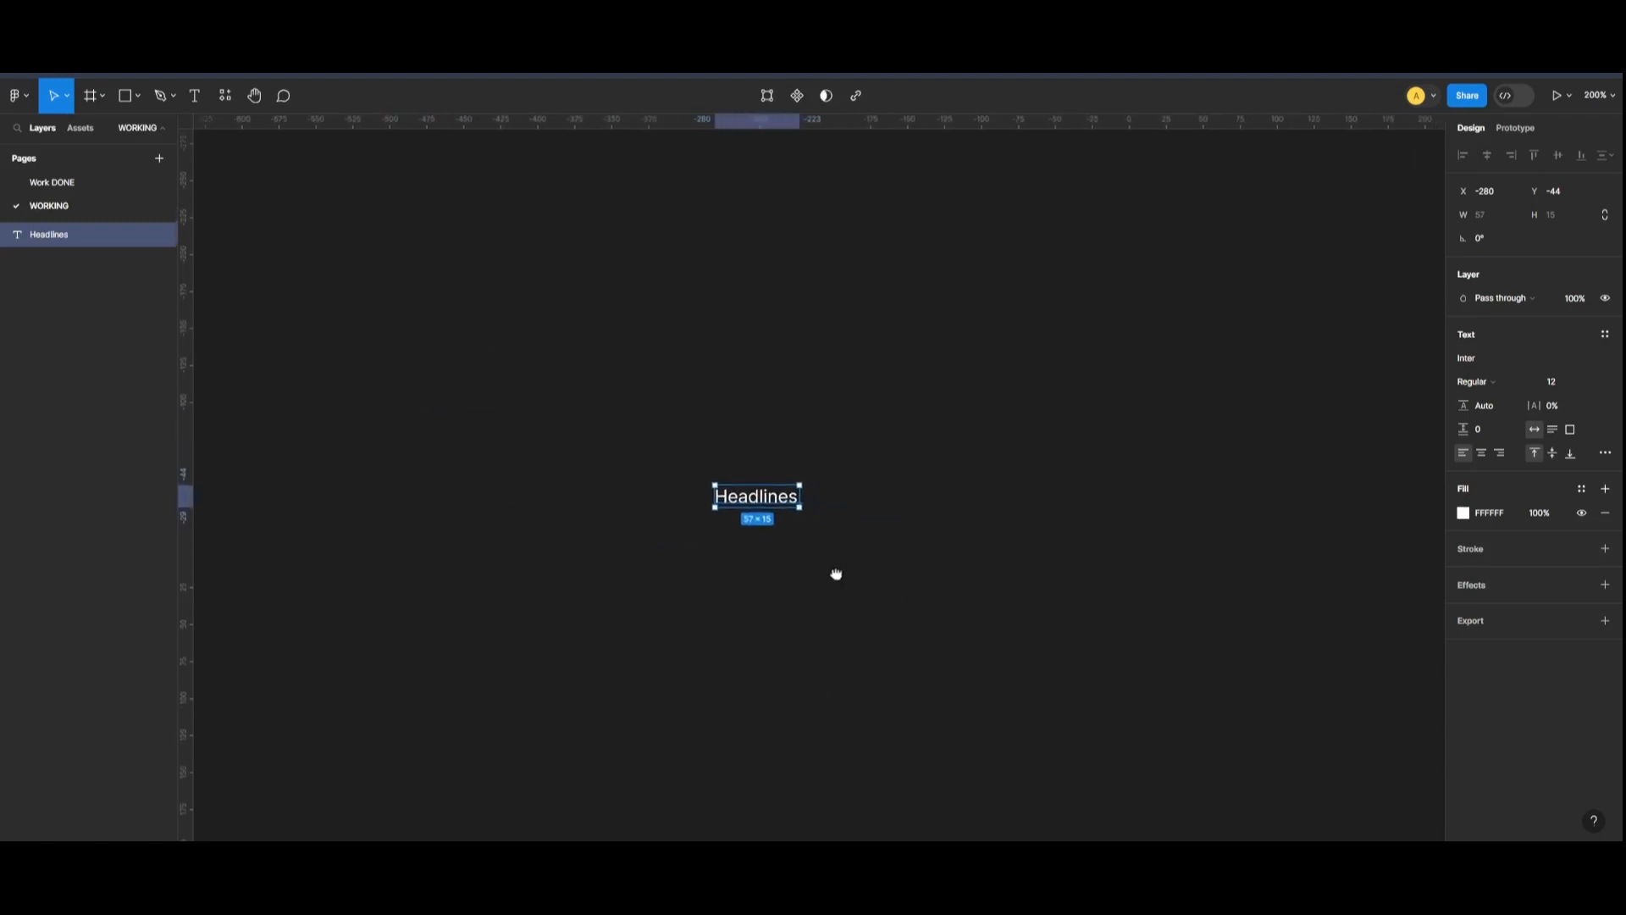
key(ctrl+plus)
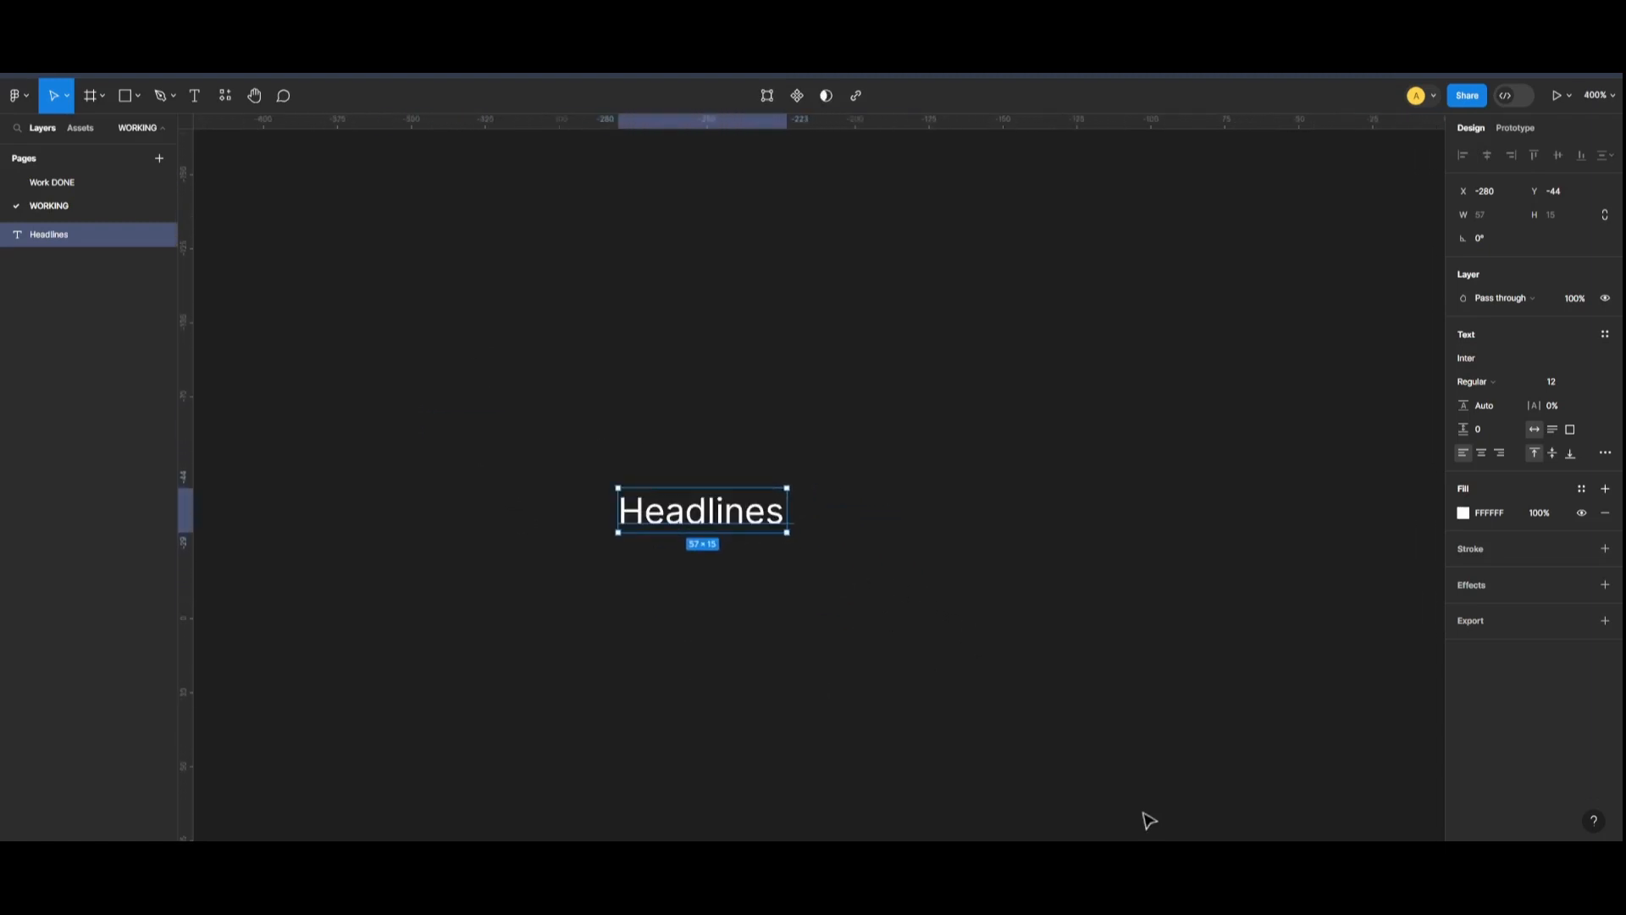
Set the Headlines text to Bold weight with a font size of 18.
key(Return)
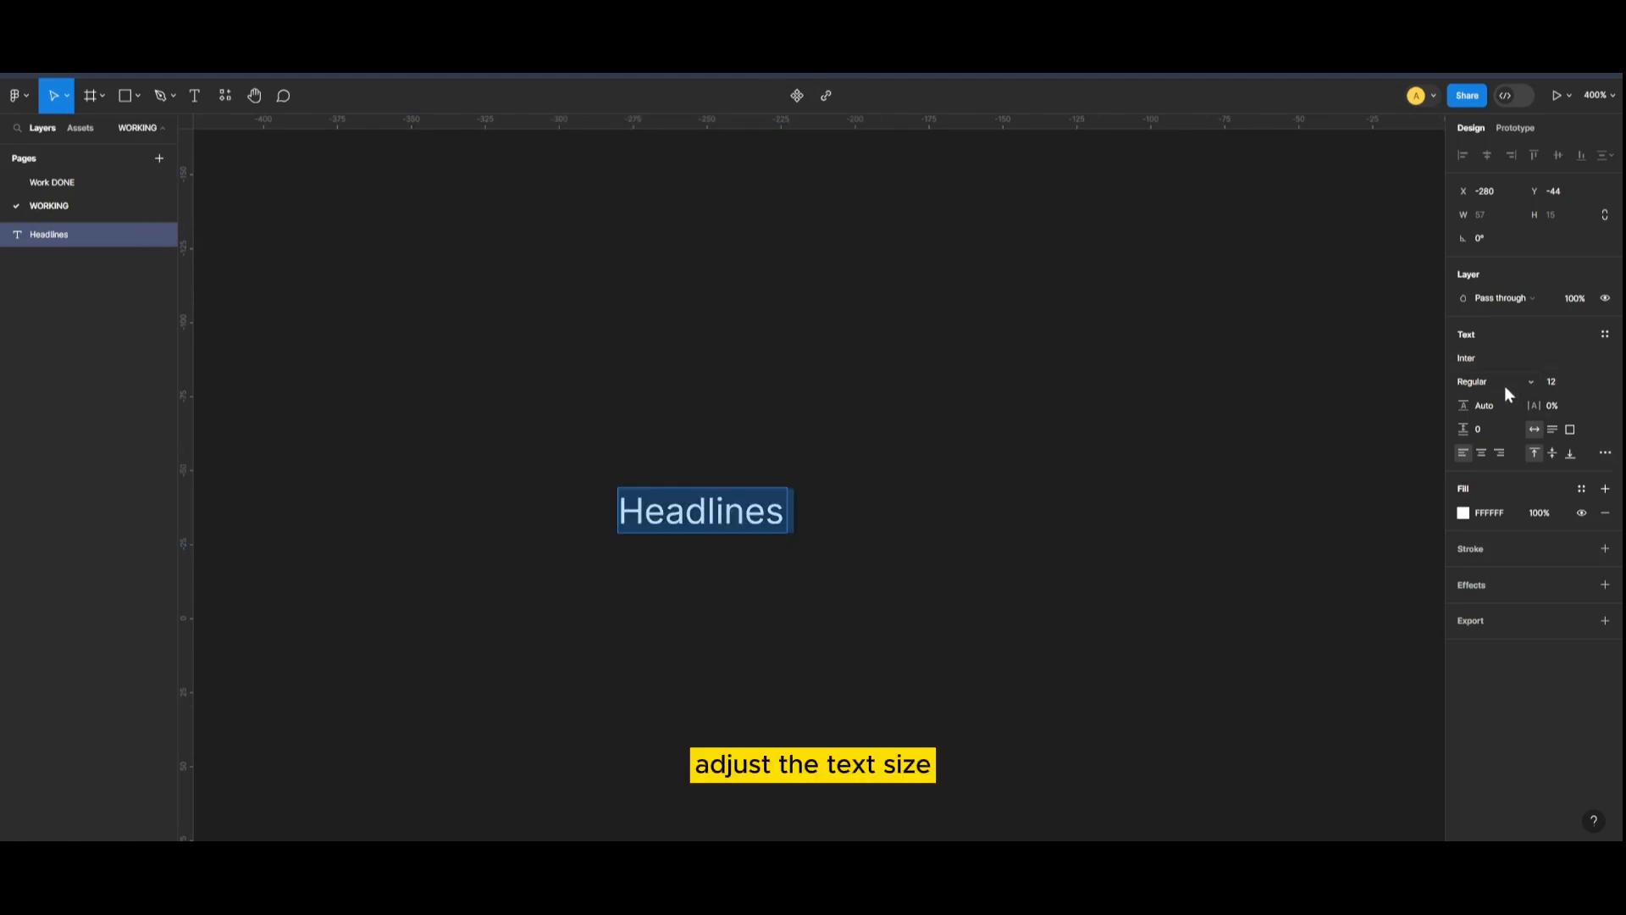
click(1508, 392)
click(1506, 430)
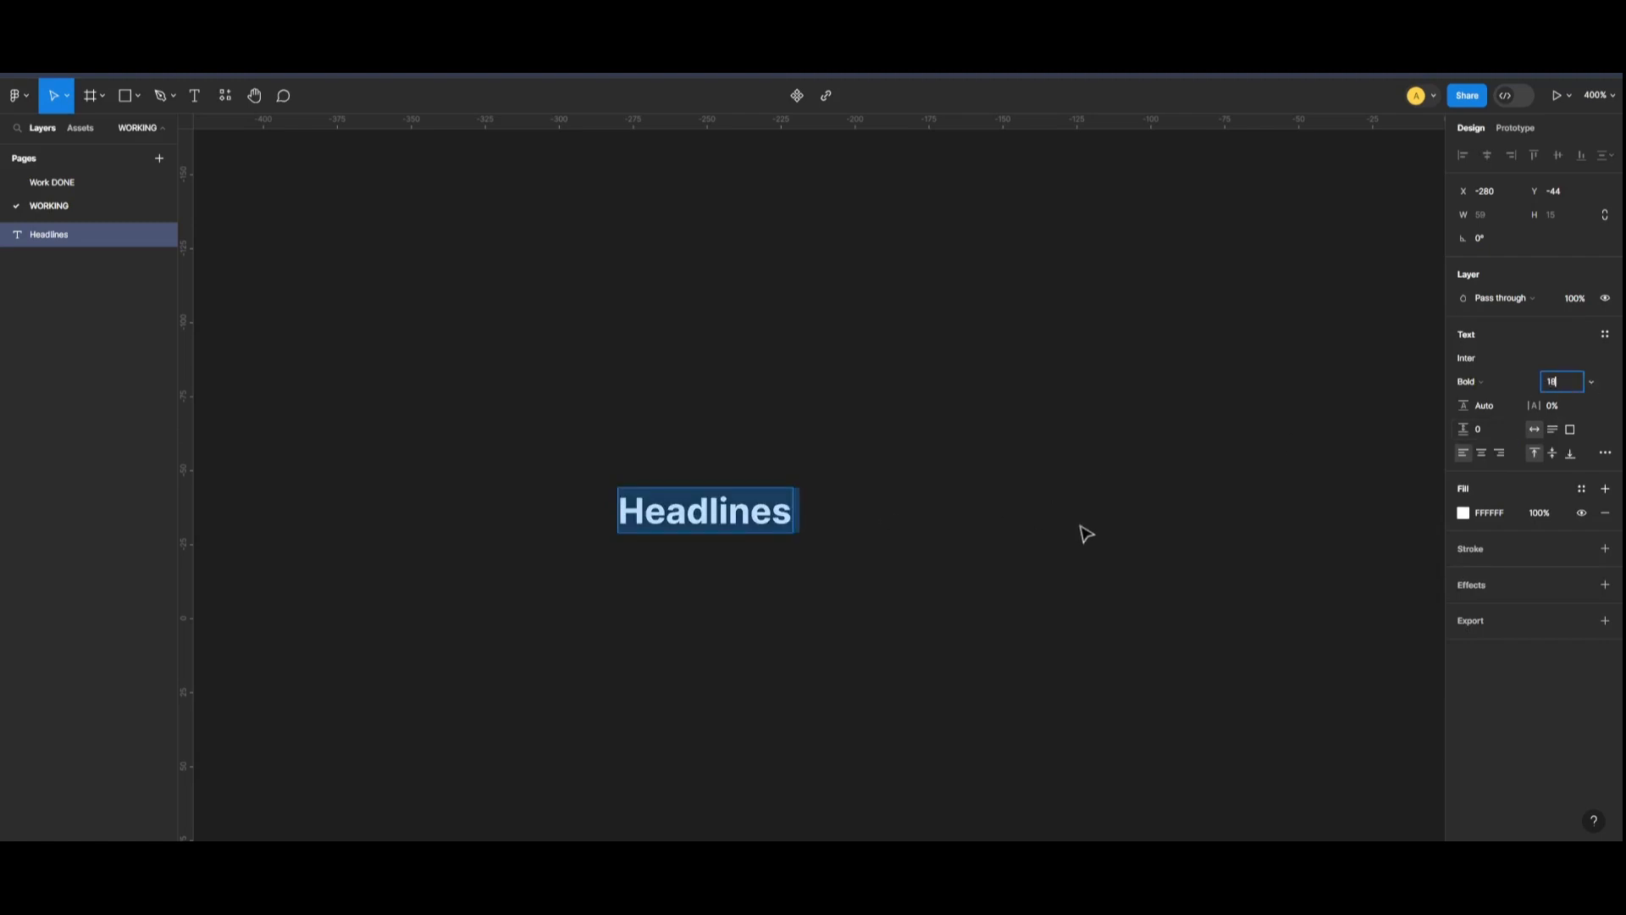
text(18)
key(Return)
click(1063, 605)
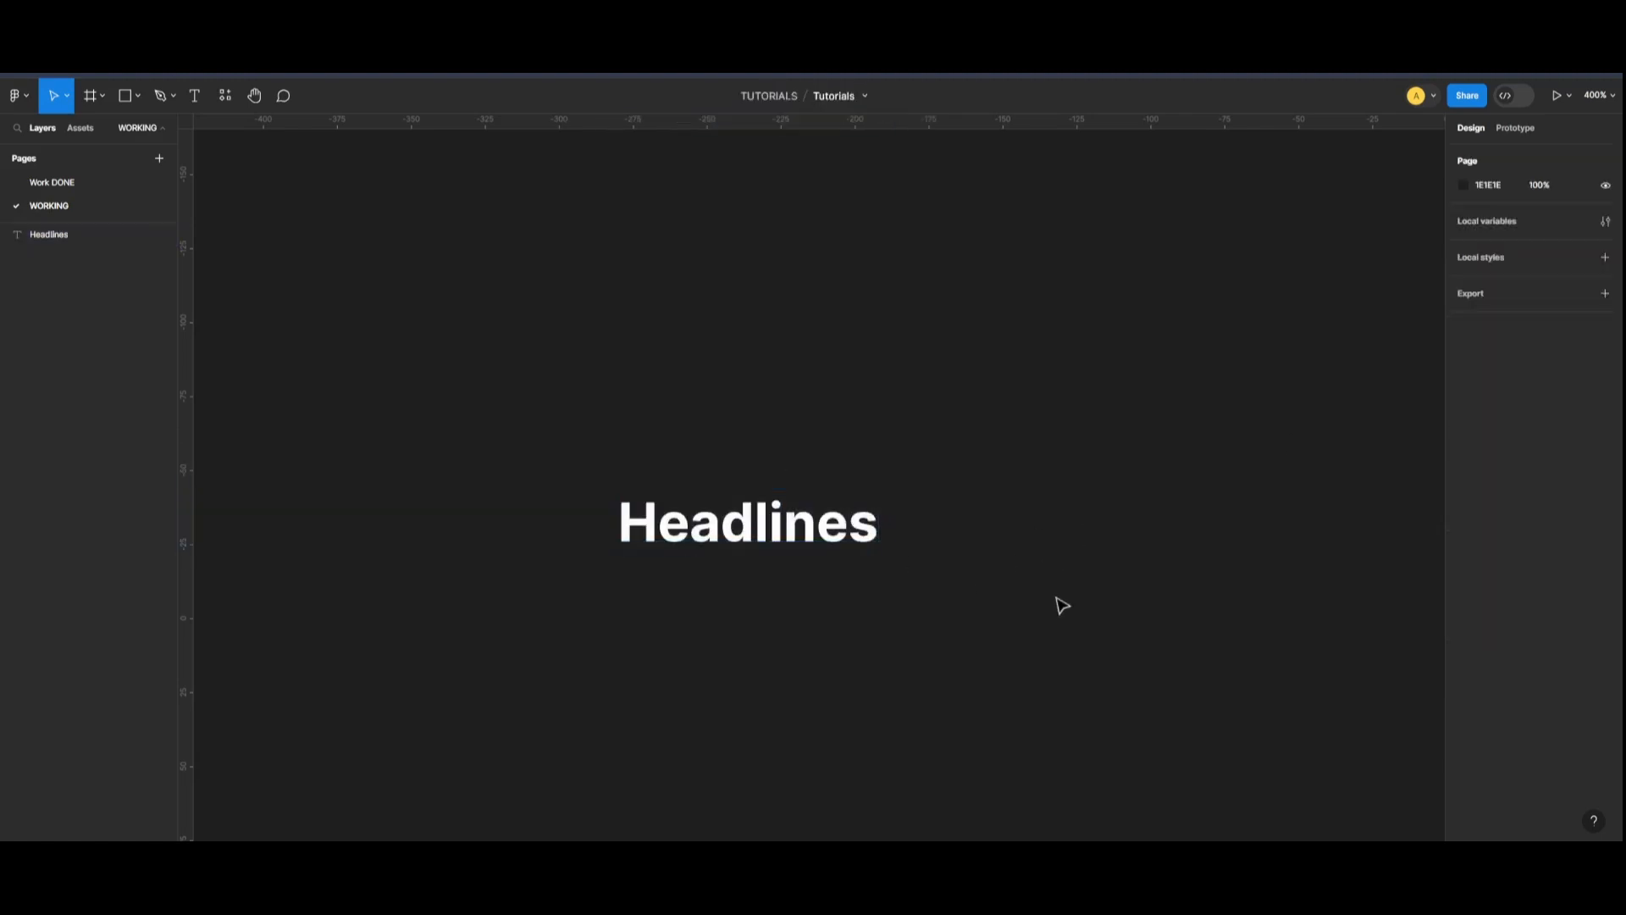
Widen the Headlines text box to 93 and move it up and to the left on the canvas.
click(850, 523)
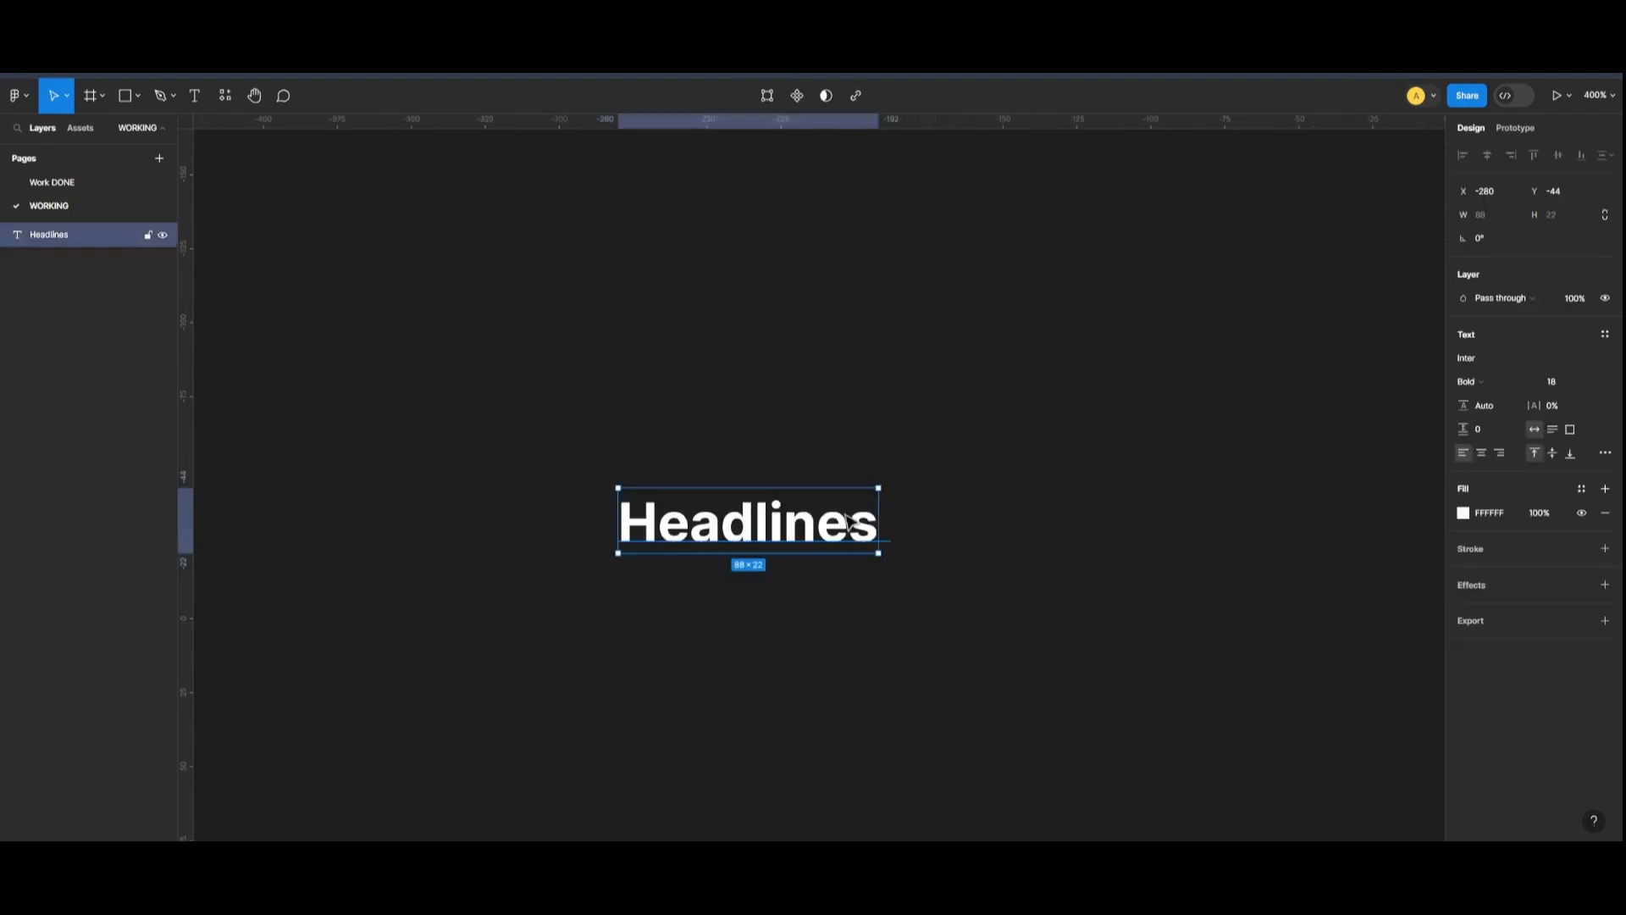
drag(880, 509, 892, 509)
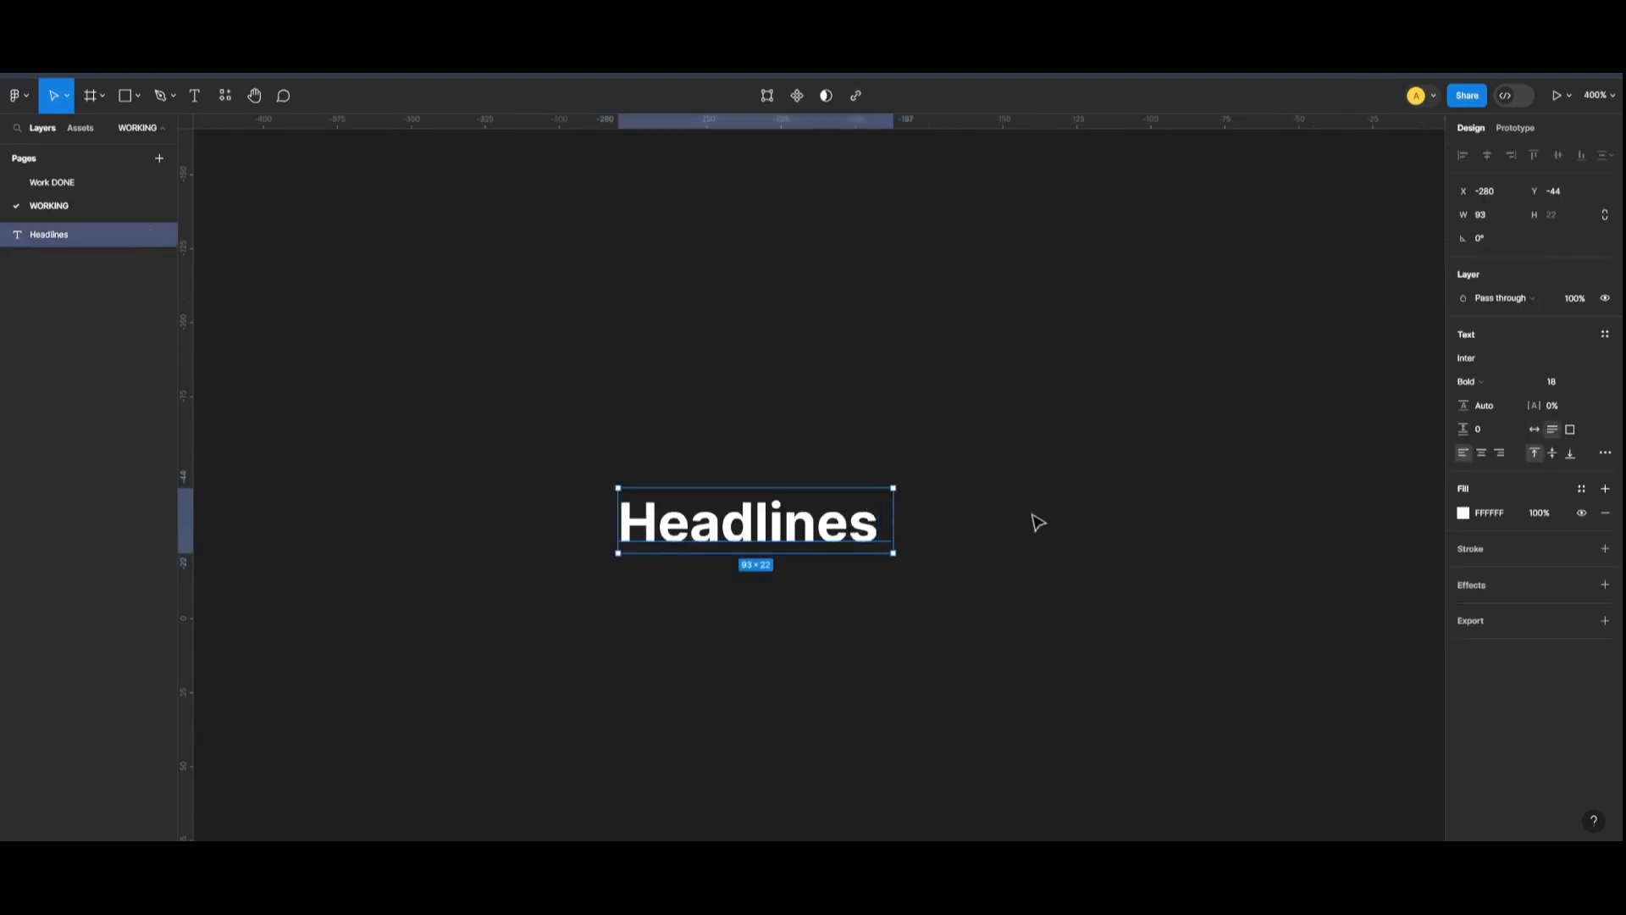
click(1033, 517)
click(799, 527)
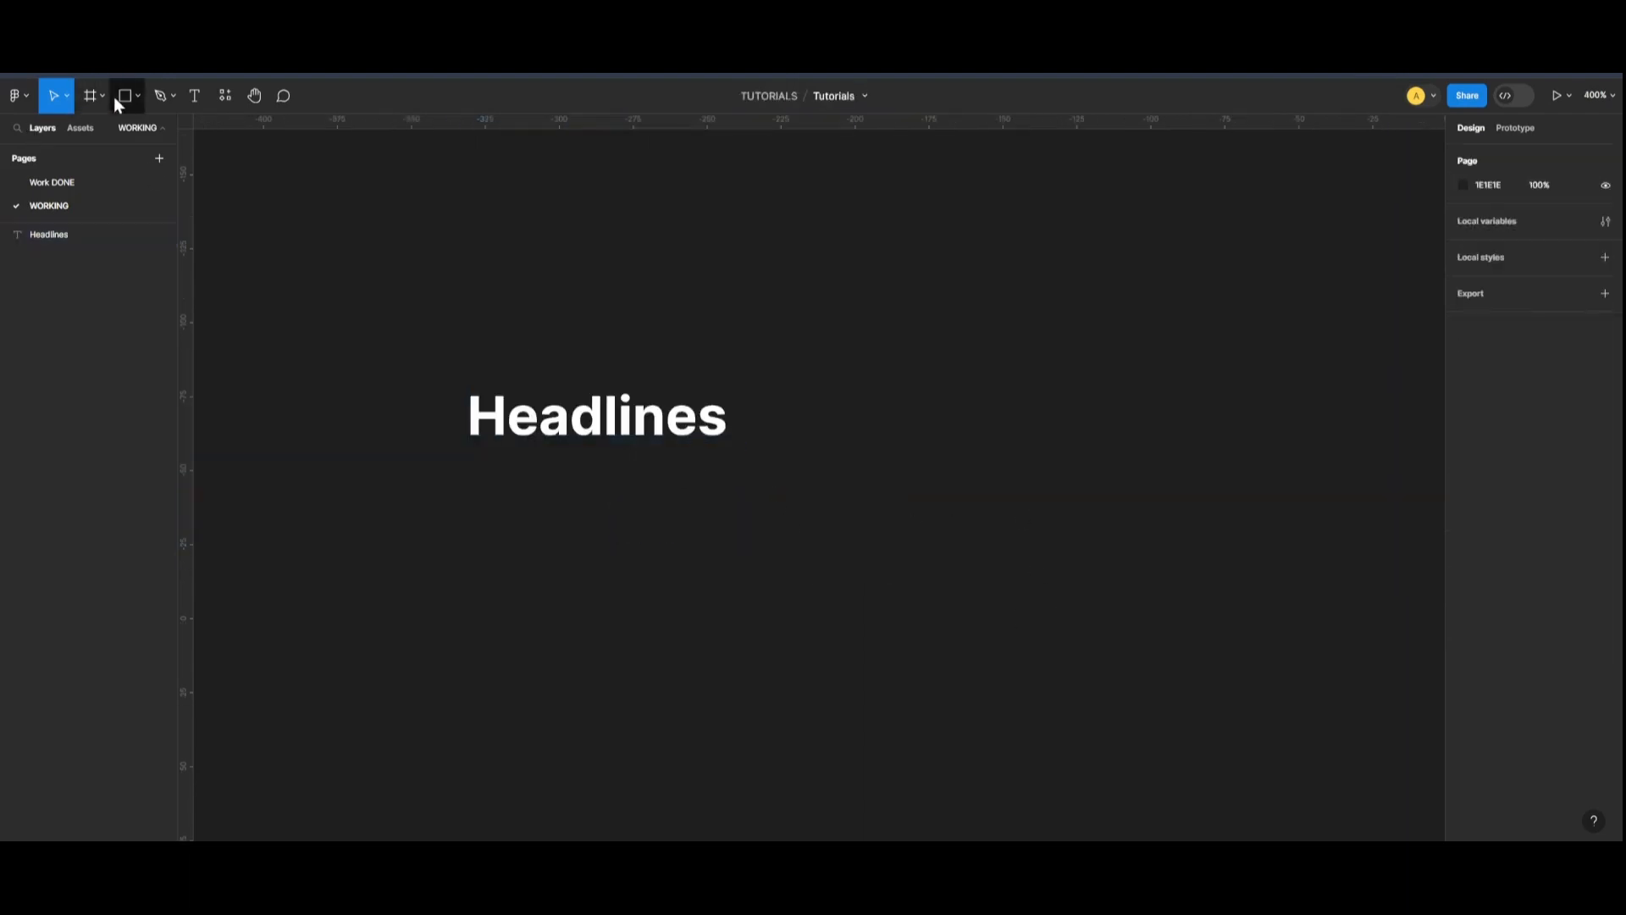
Draw a 40 × 40 frame to the right of the headline and name it ICONS.
click(124, 98)
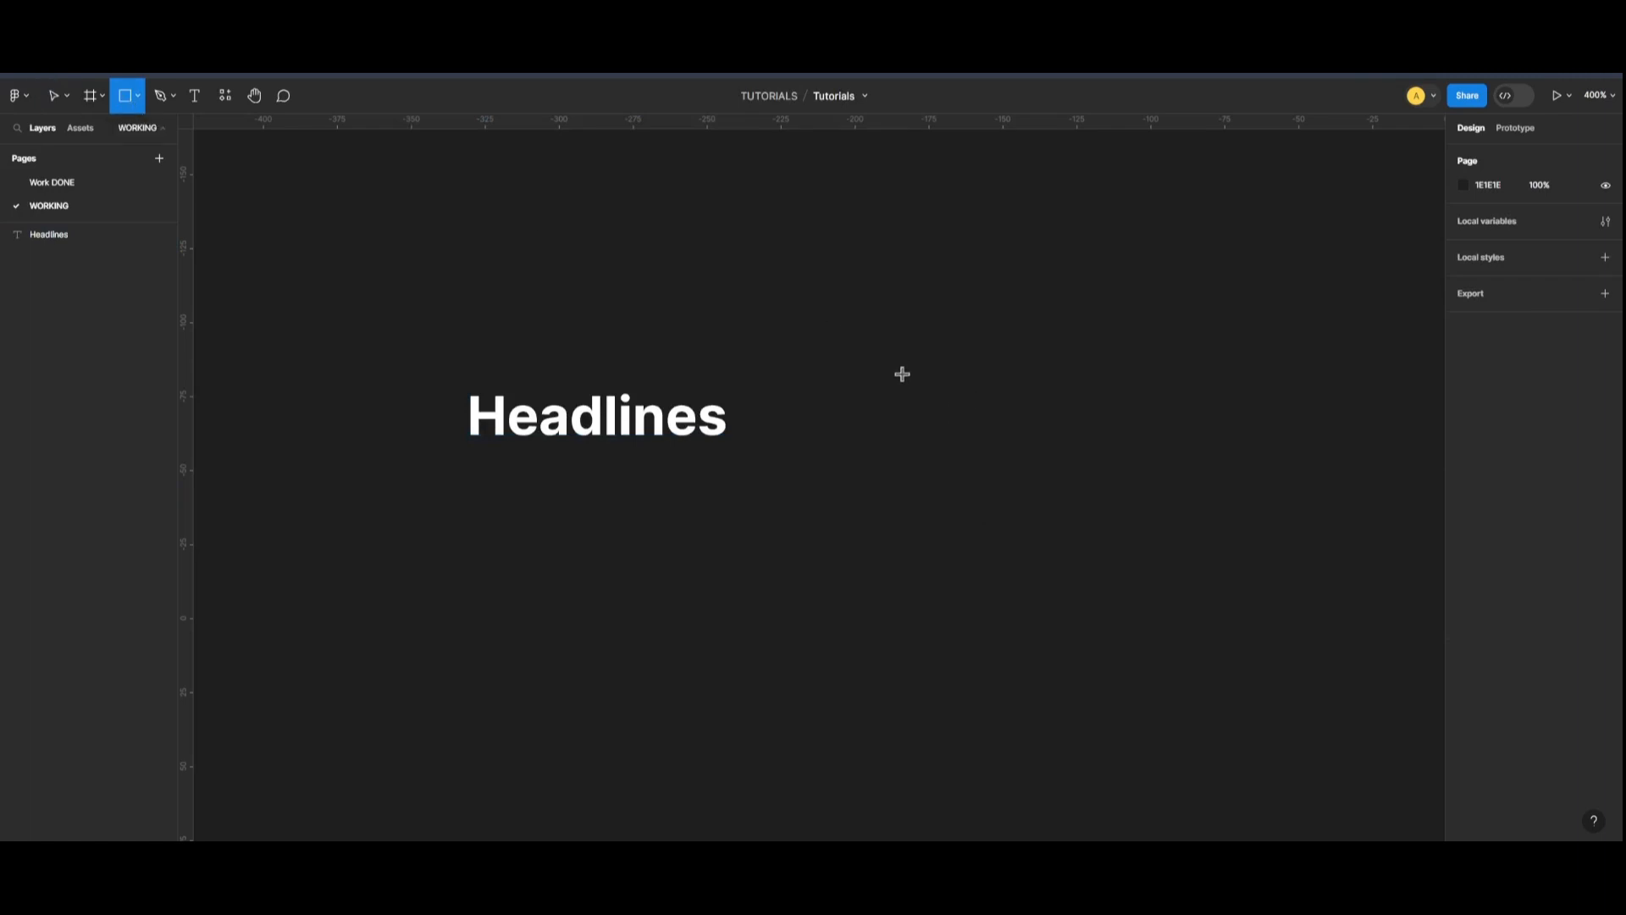
click(102, 96)
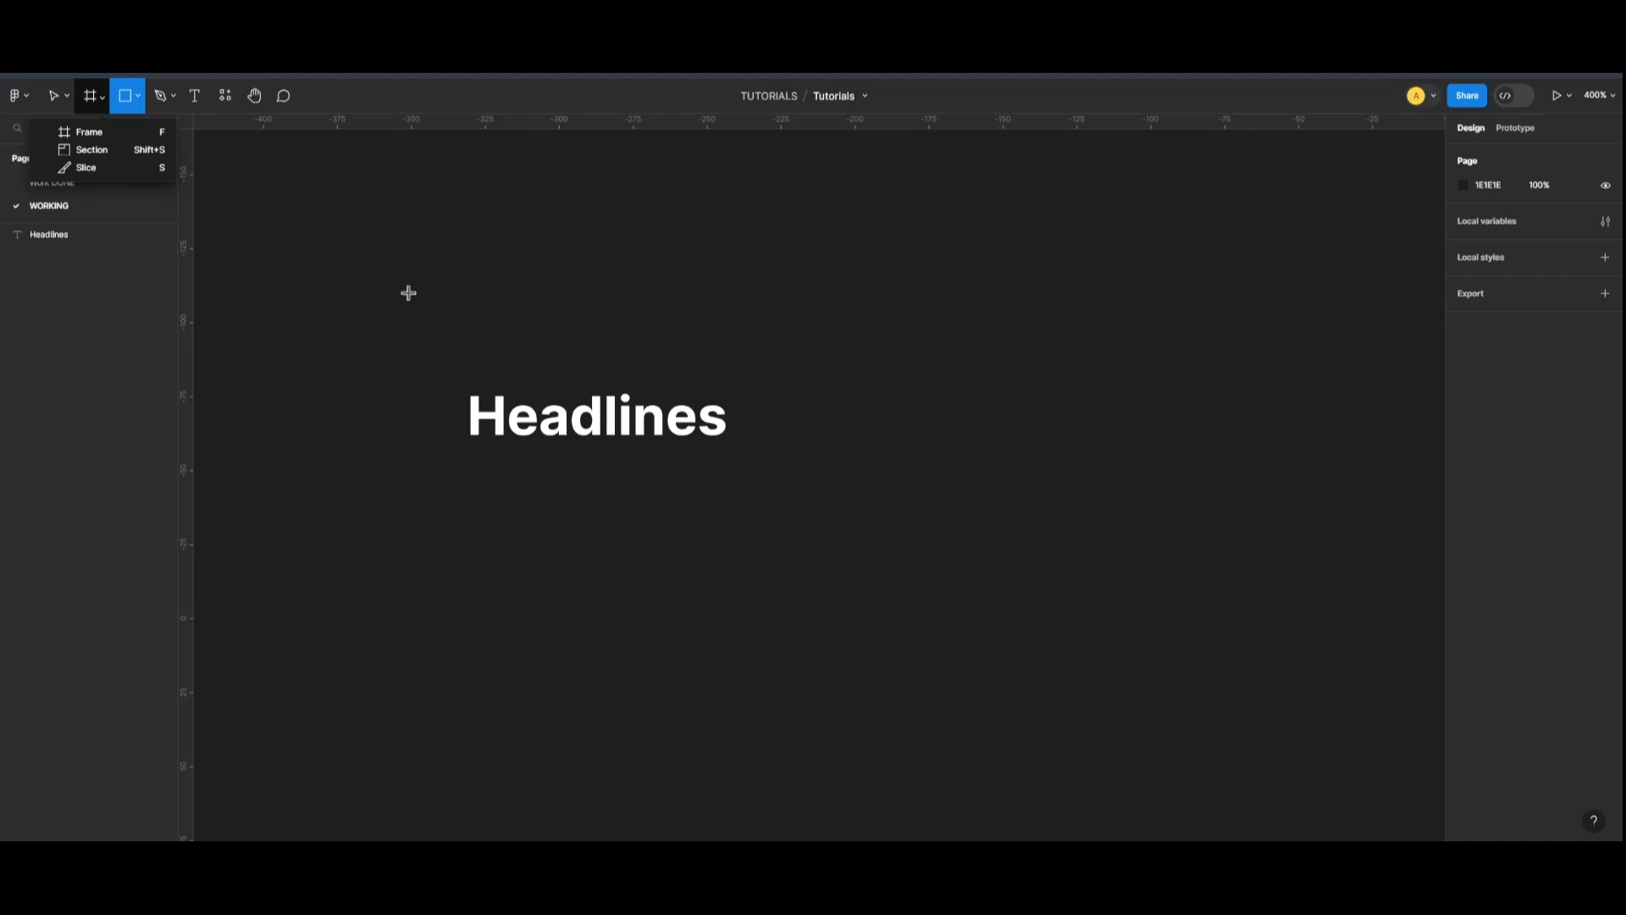
click(124, 134)
drag(863, 435, 975, 555)
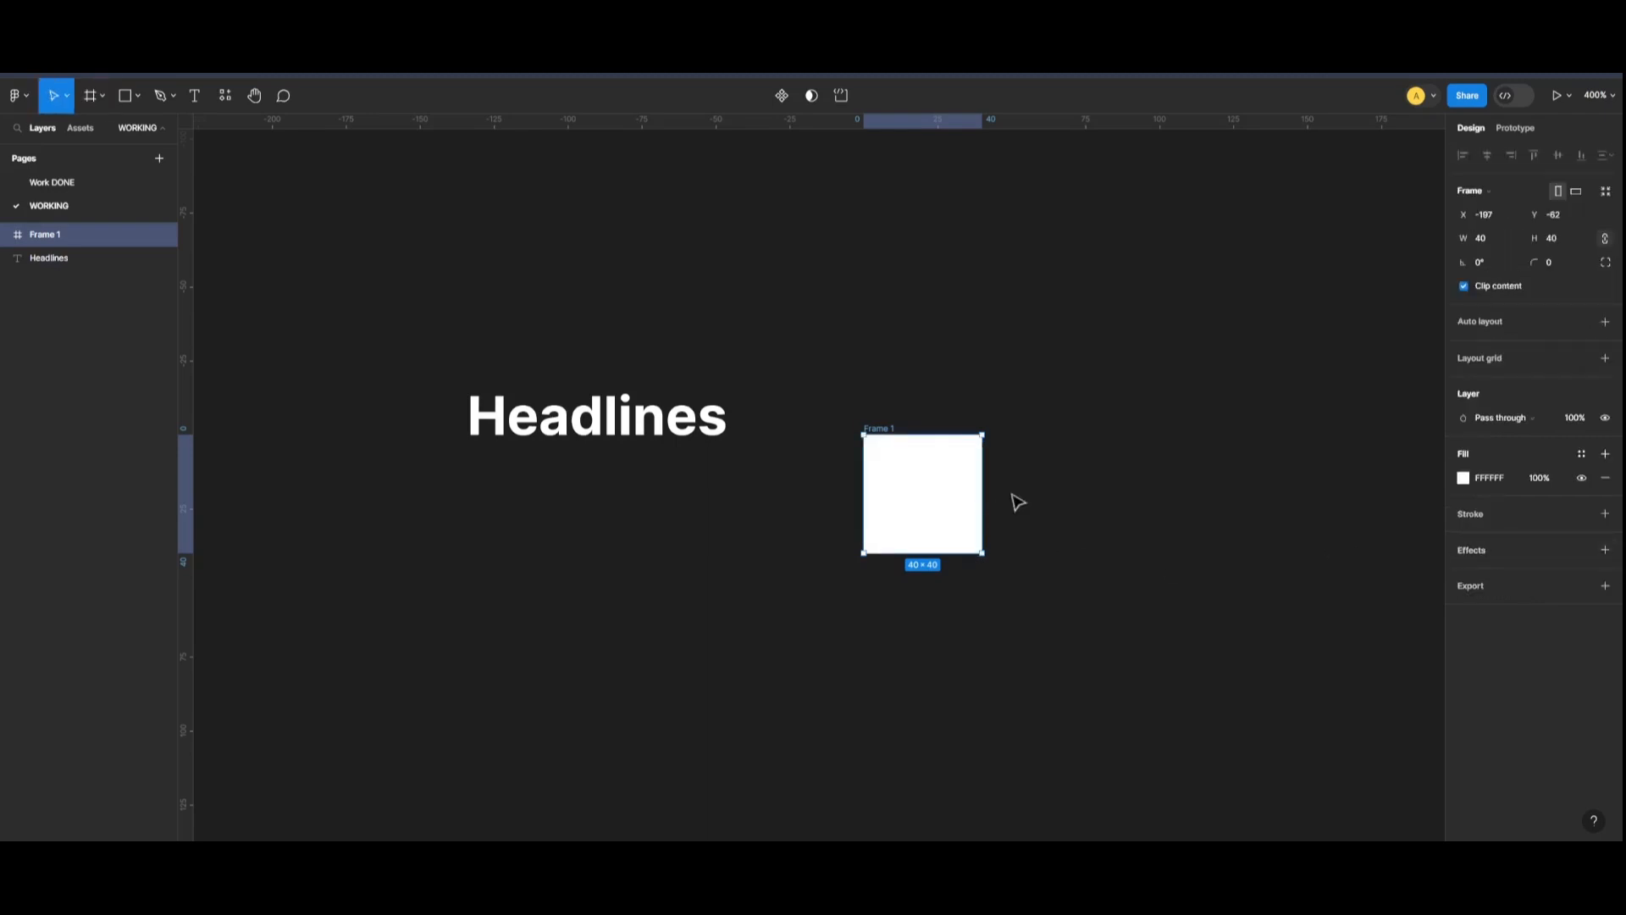
text(ICONS)
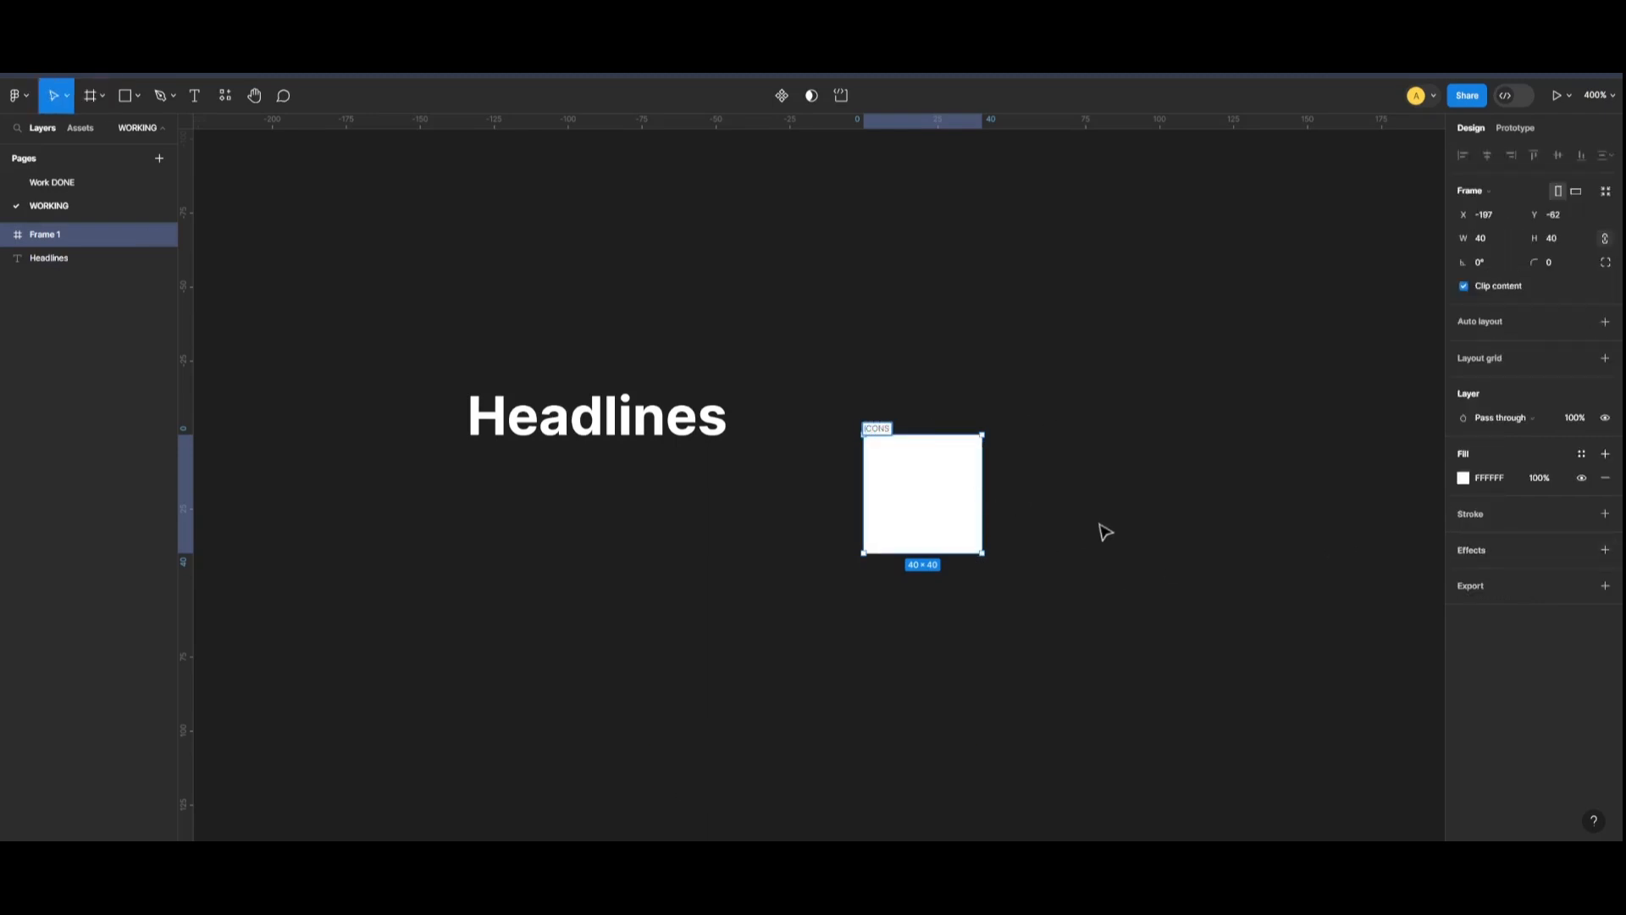
click(1135, 496)
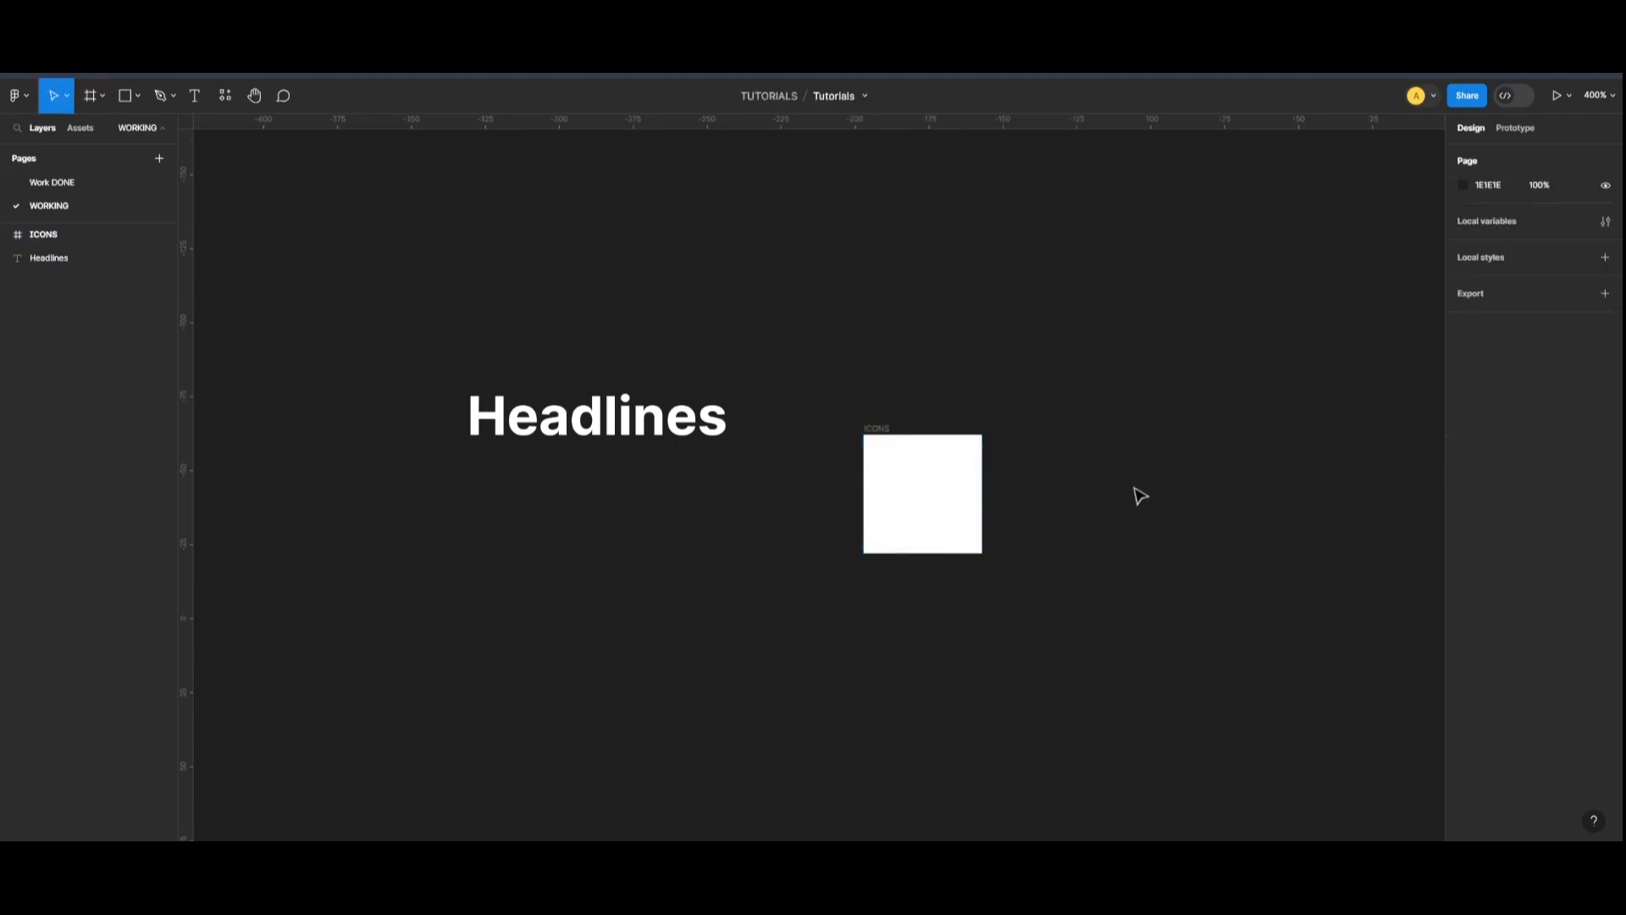
Move the ICONS frame up so it sits level with the Headlines text.
drag(878, 429, 889, 348)
click(1092, 429)
key(ctrl+minus)
key(ctrl+minus)
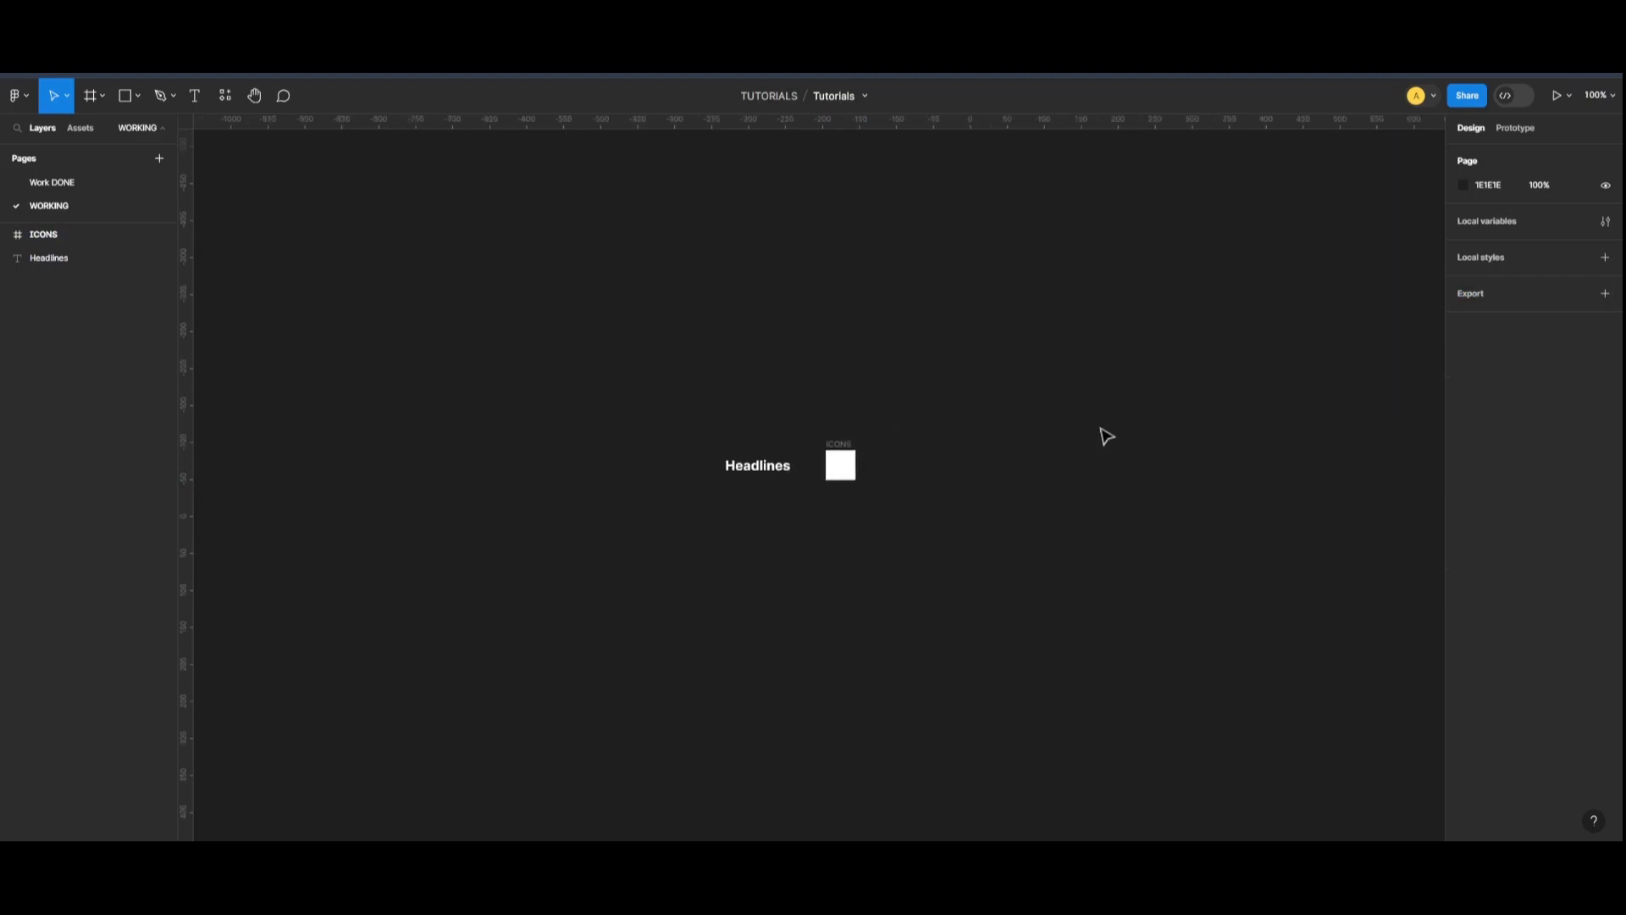
key(ctrl+plus)
key(ctrl+plus)
Shrink the ICONS frame to 35 × 35 and nudge it down to line up with the headline.
click(885, 352)
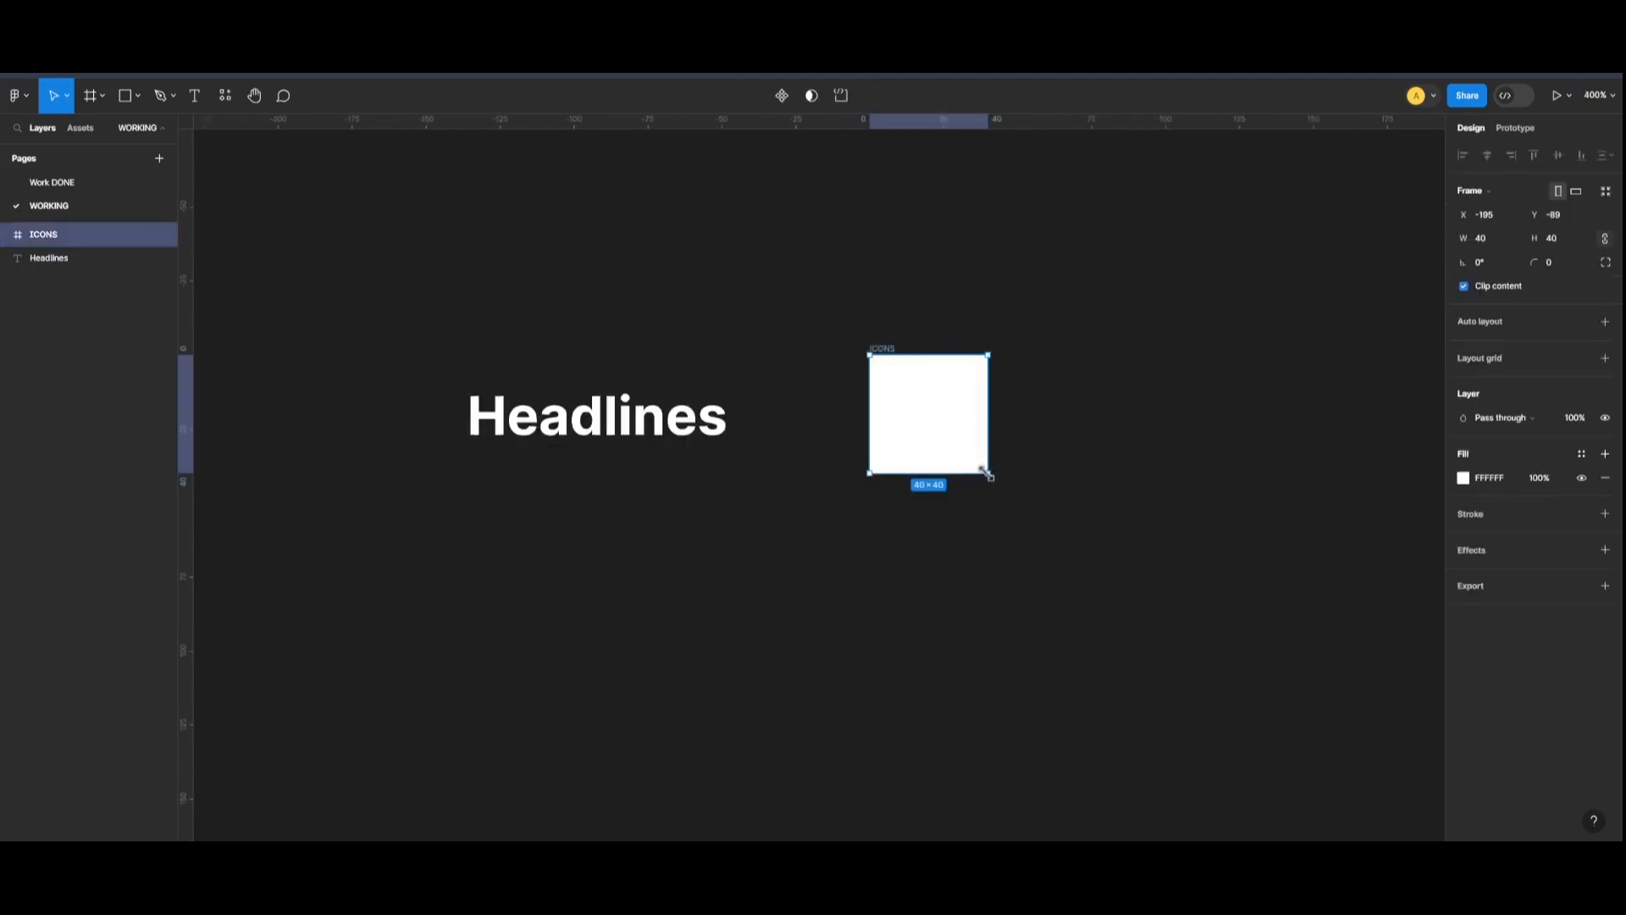
drag(987, 471, 970, 454)
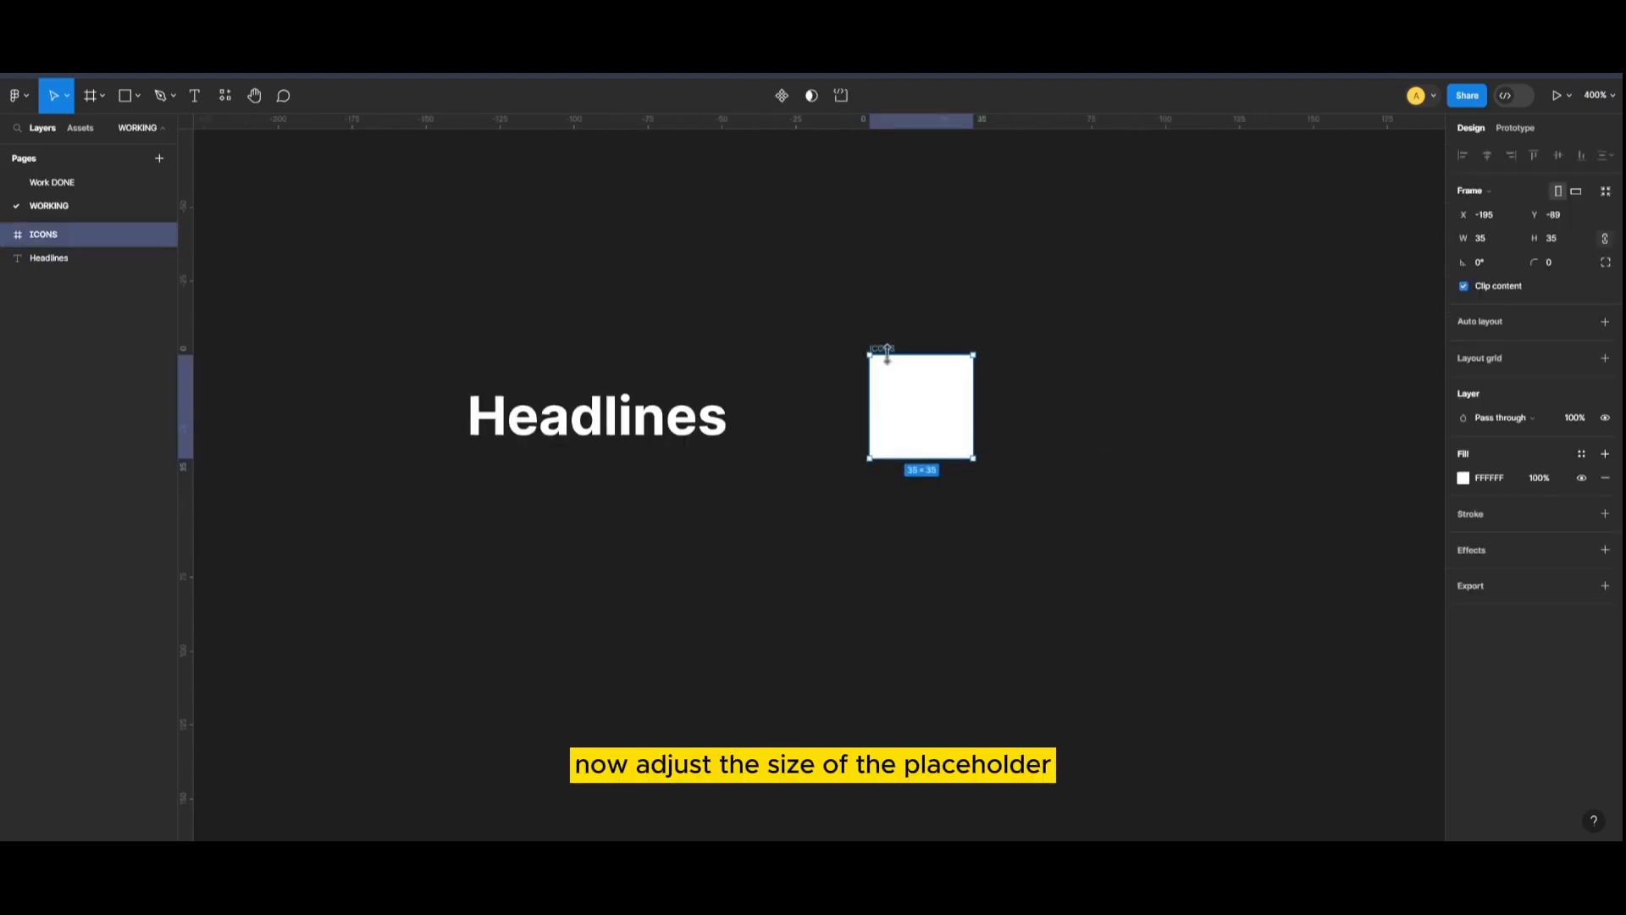
drag(887, 354, 896, 364)
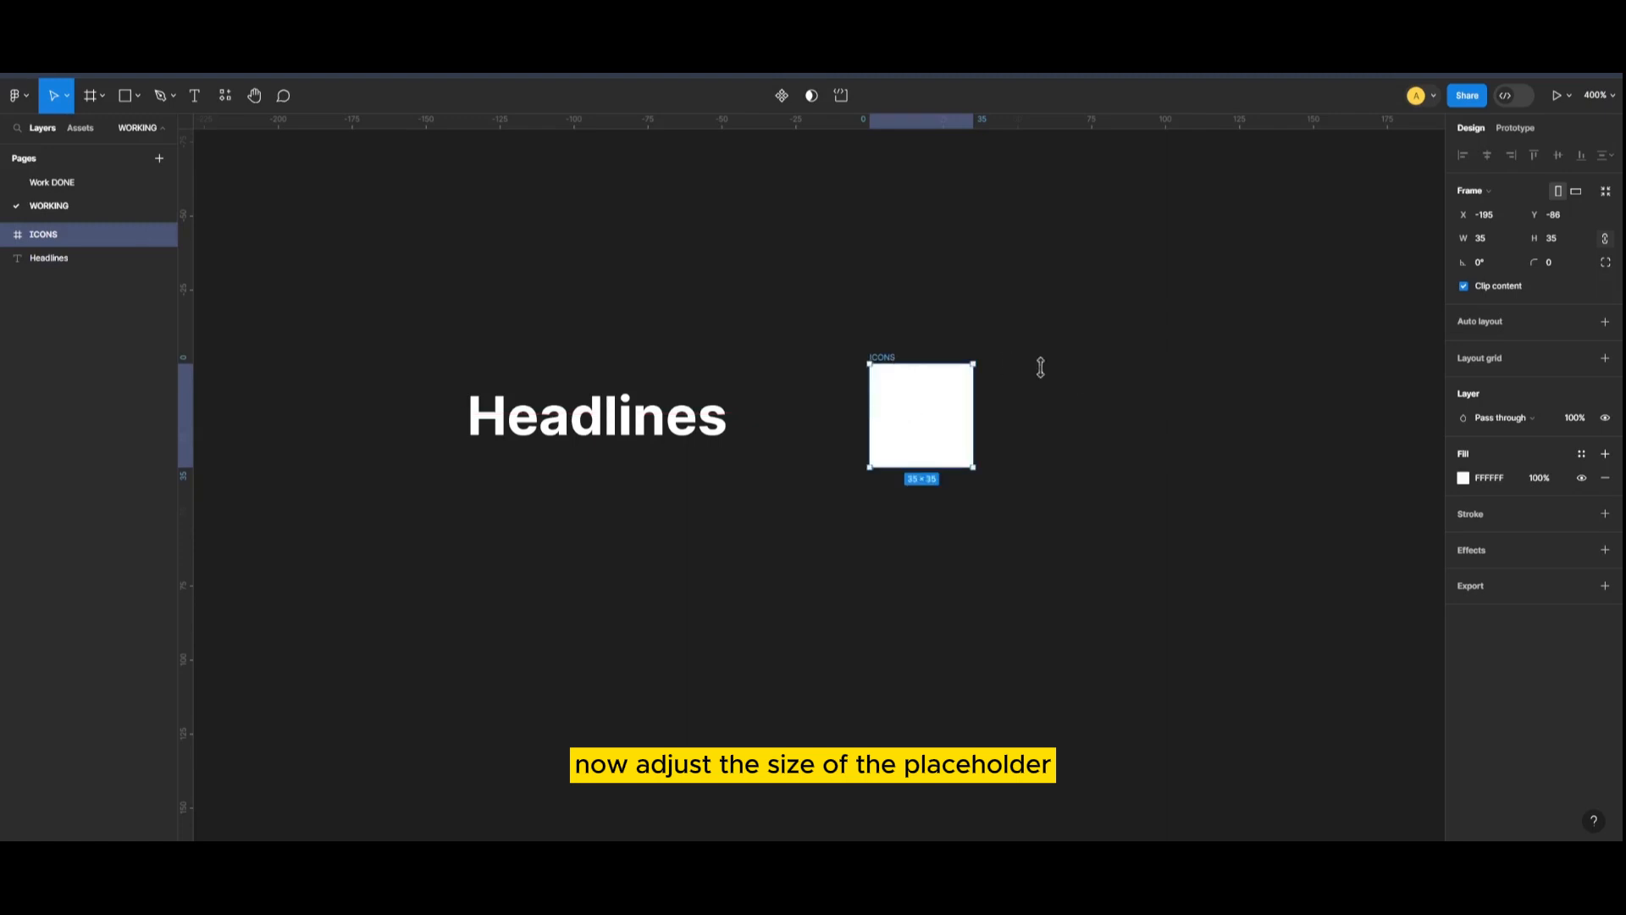
click(1074, 390)
Duplicate the headline below the original and replace its content with the copied Lorem ipsum paragraph in Regular 12.
drag(723, 378, 724, 549)
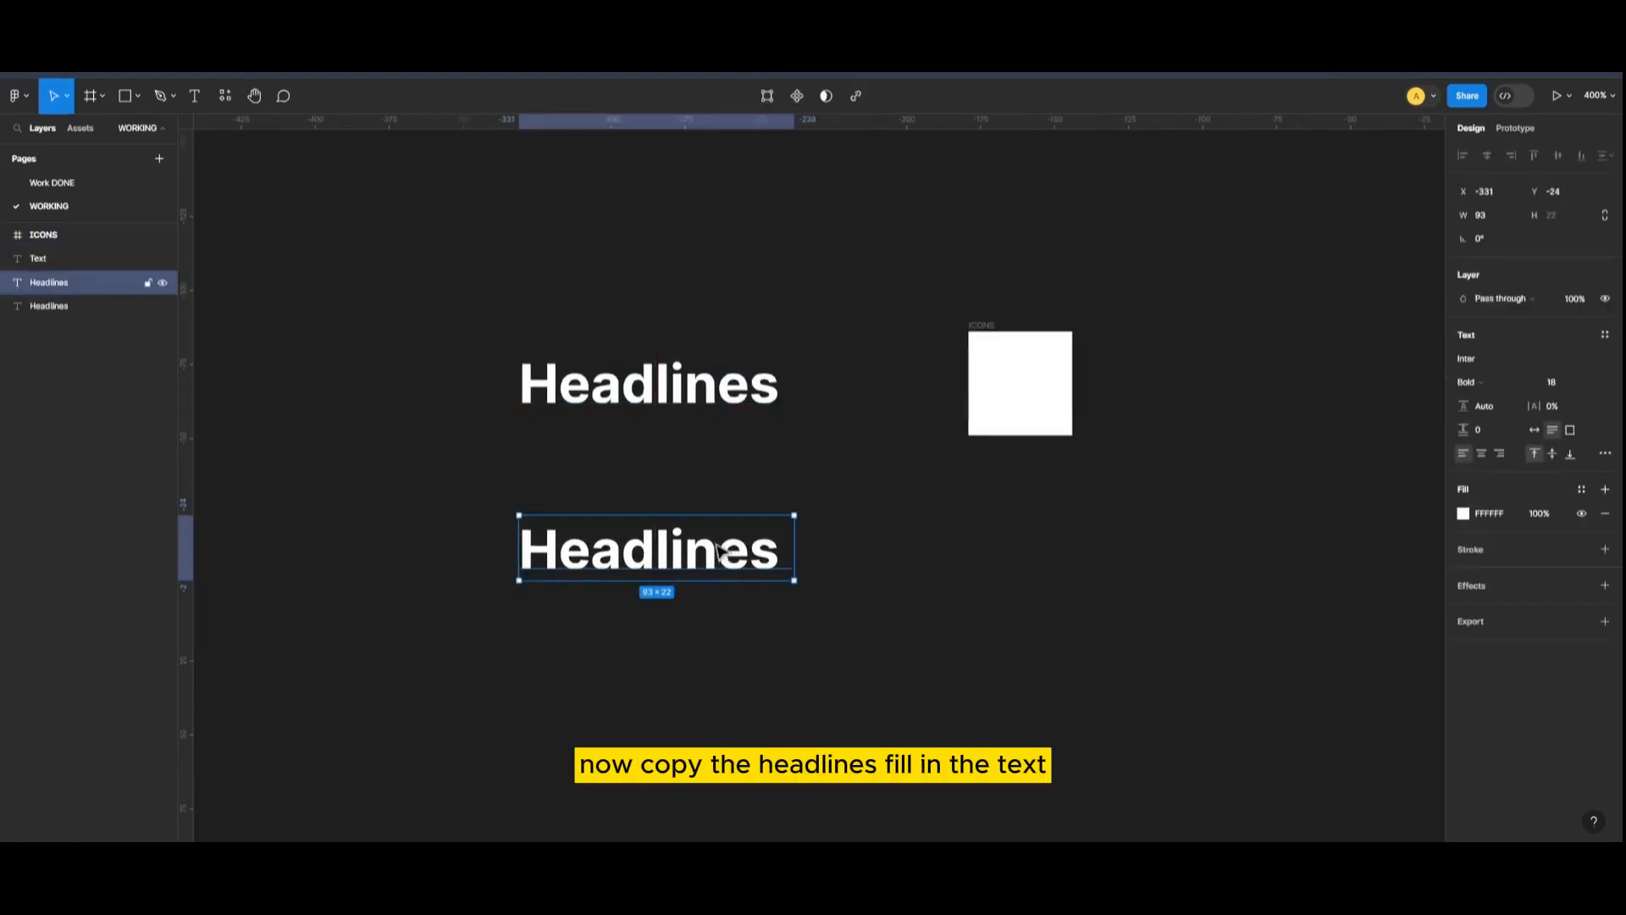
double_click(724, 549)
key(ctrl+v)
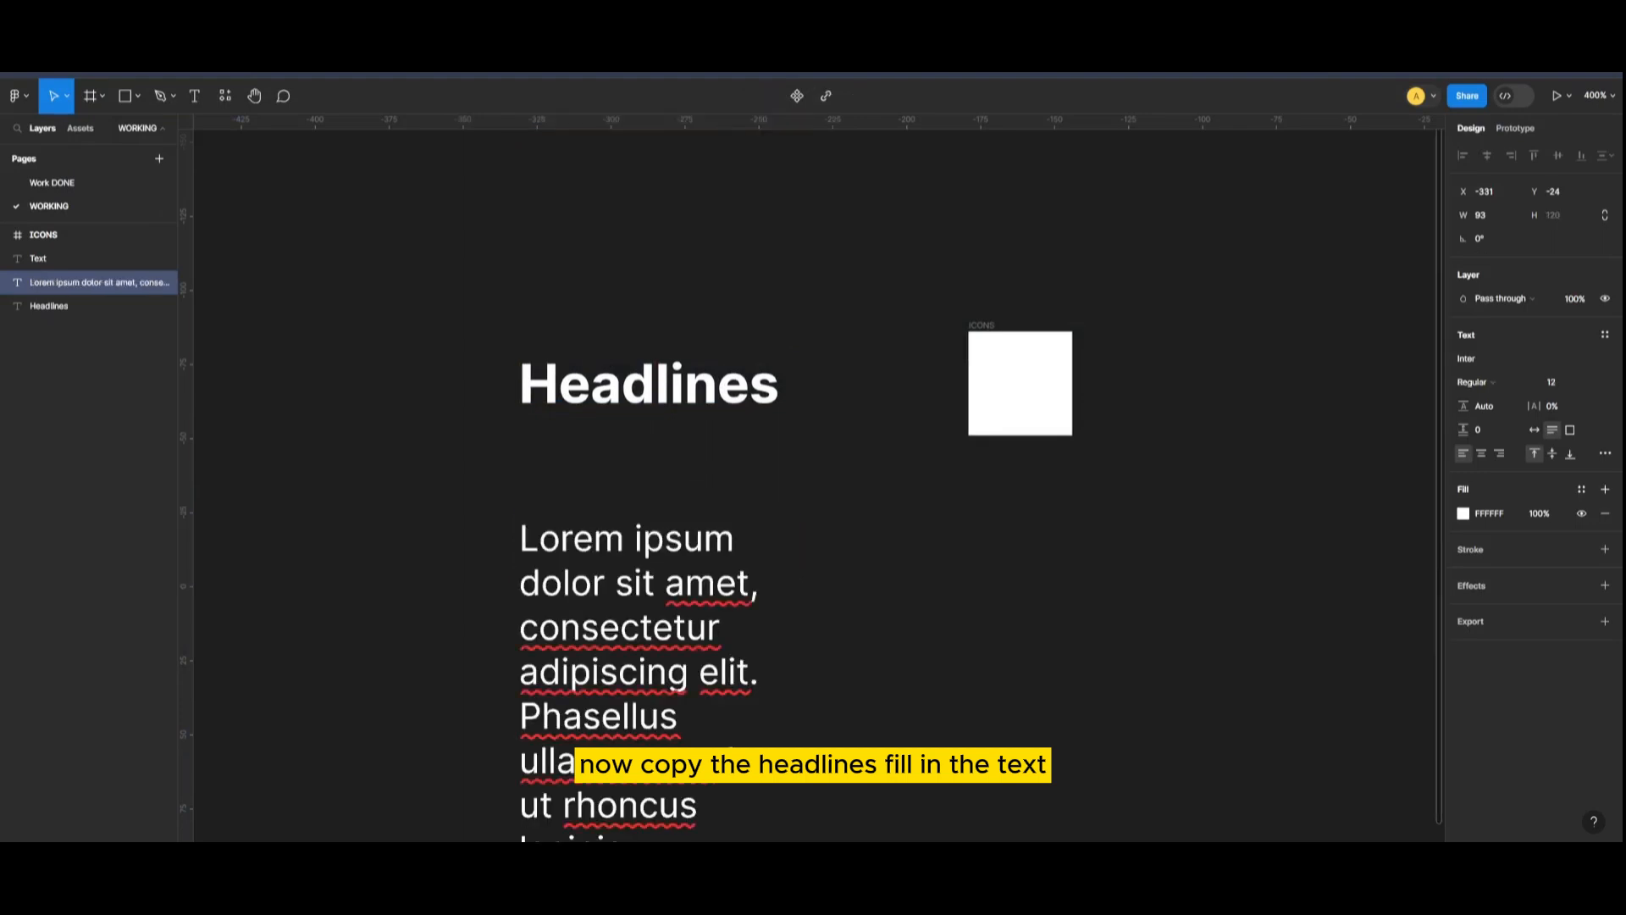
key(ctrl+a)
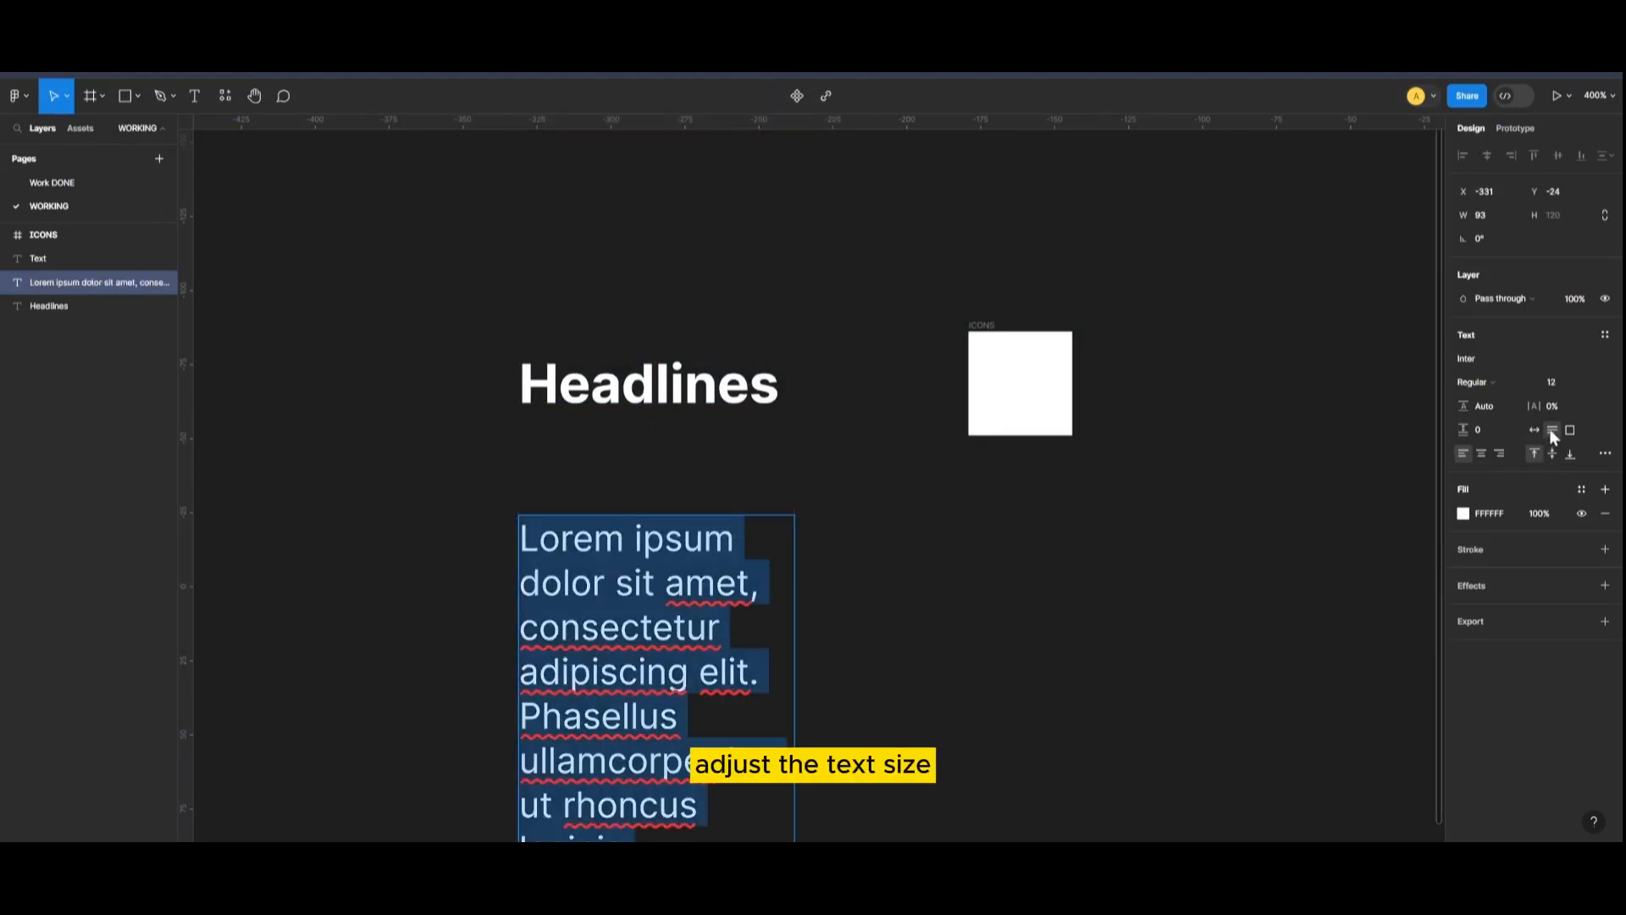
Widen the paragraph's text box to 187 so it spans from the headline's left edge to the icon frame's right edge.
key(minus)
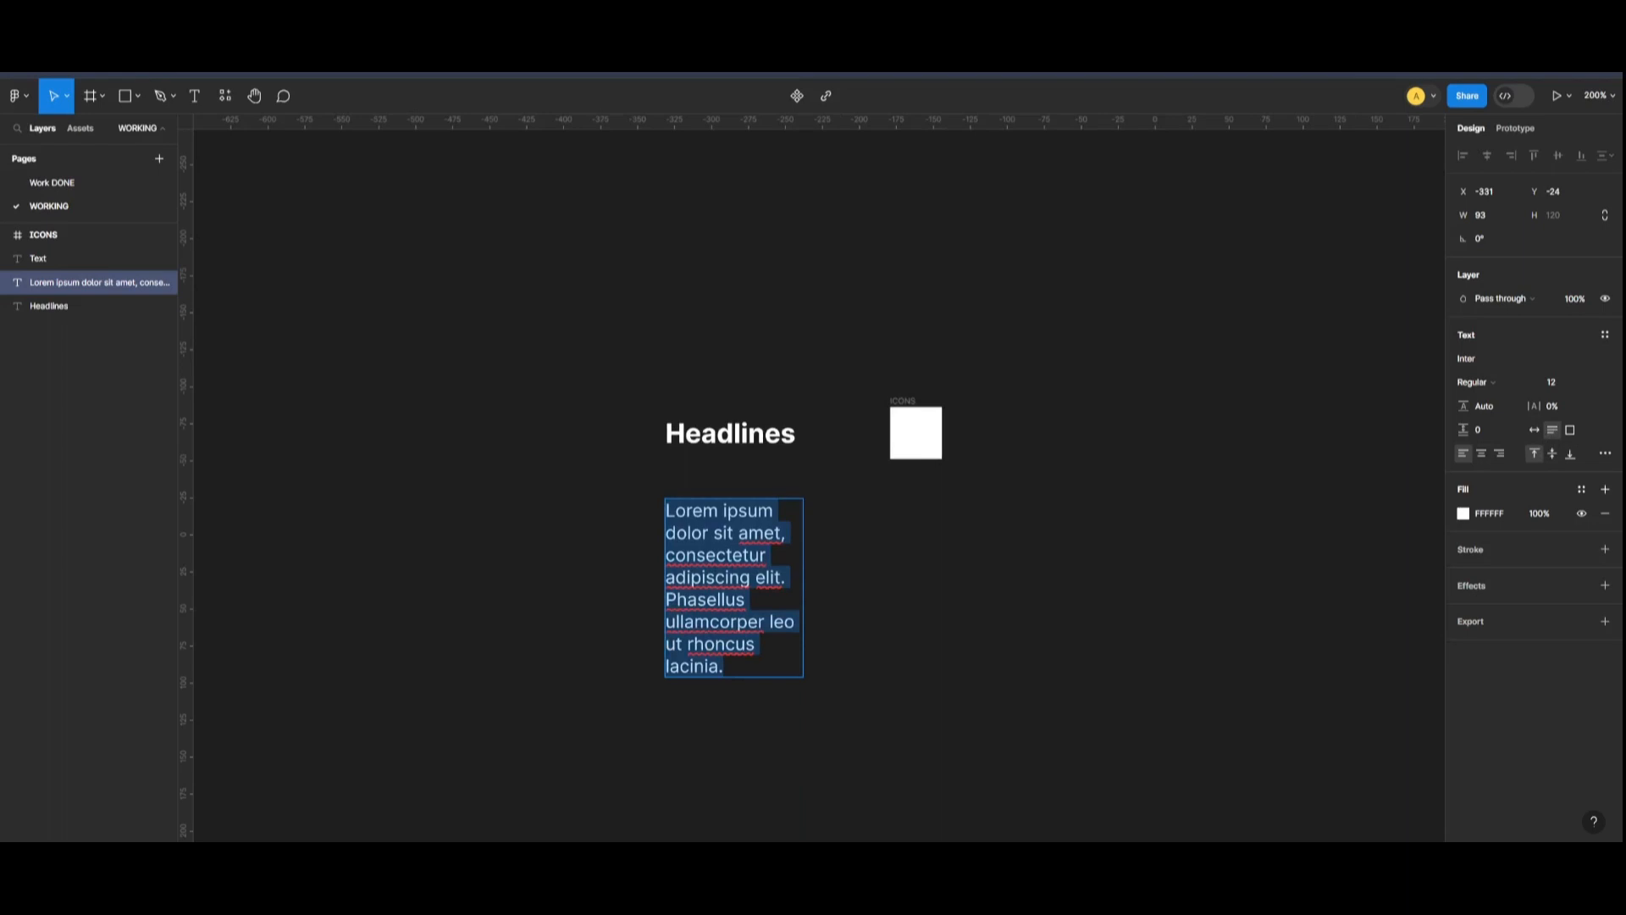
key(Escape)
drag(821, 577, 946, 552)
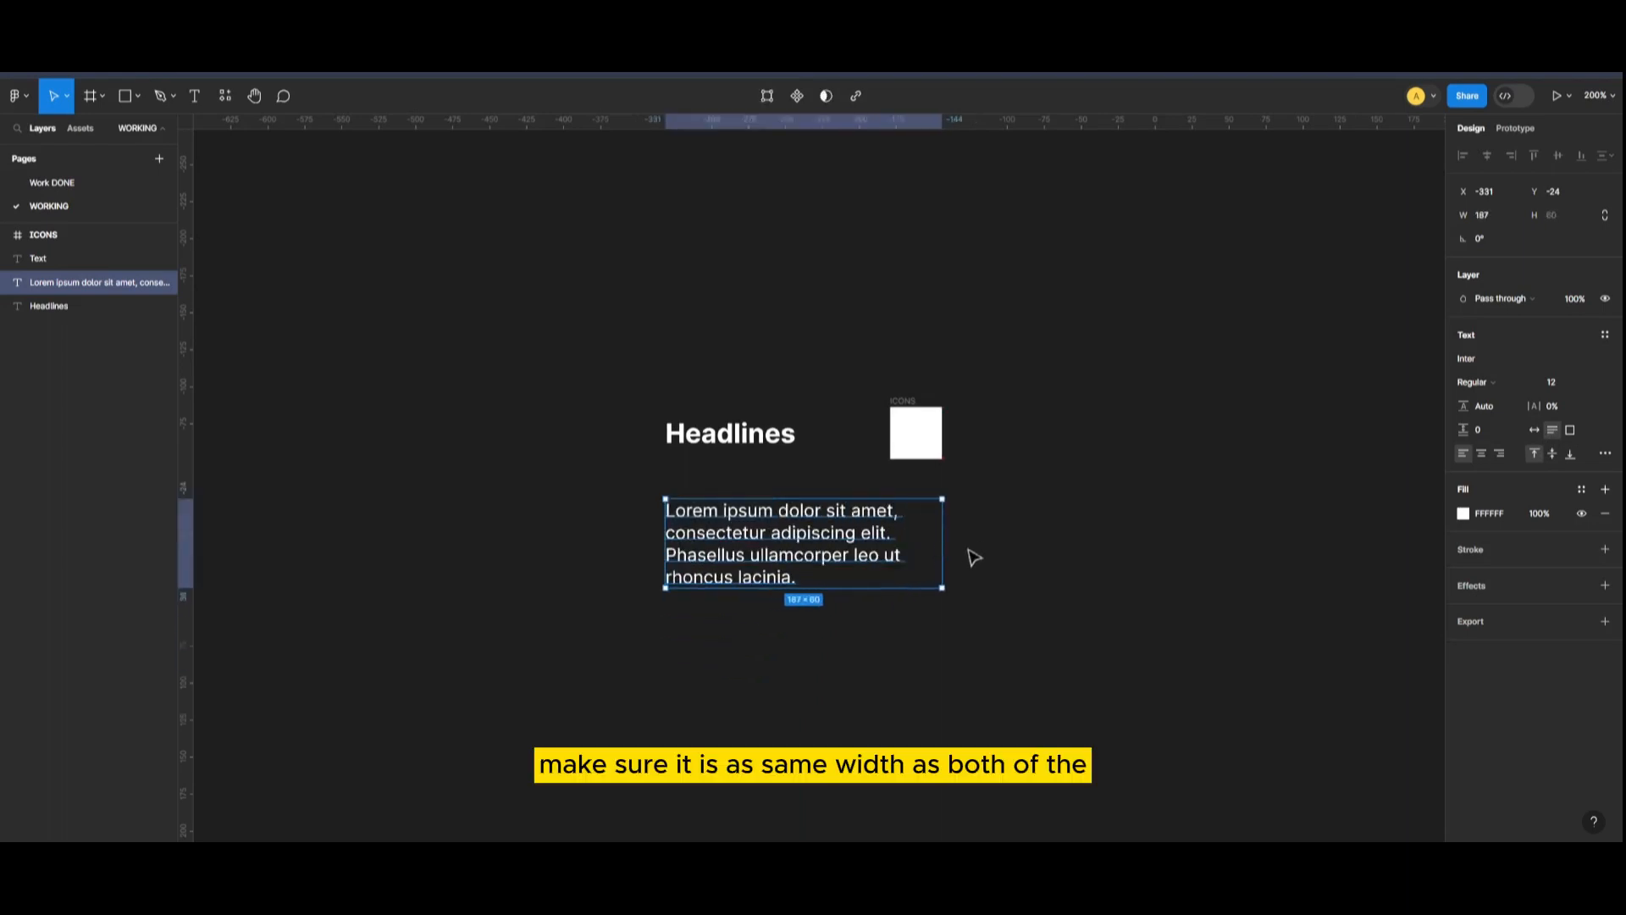
key(plus)
mouse_move(1070, 562)
mouse_down()
mouse_move(1103, 565)
mouse_move(1070, 561)
mouse_up()
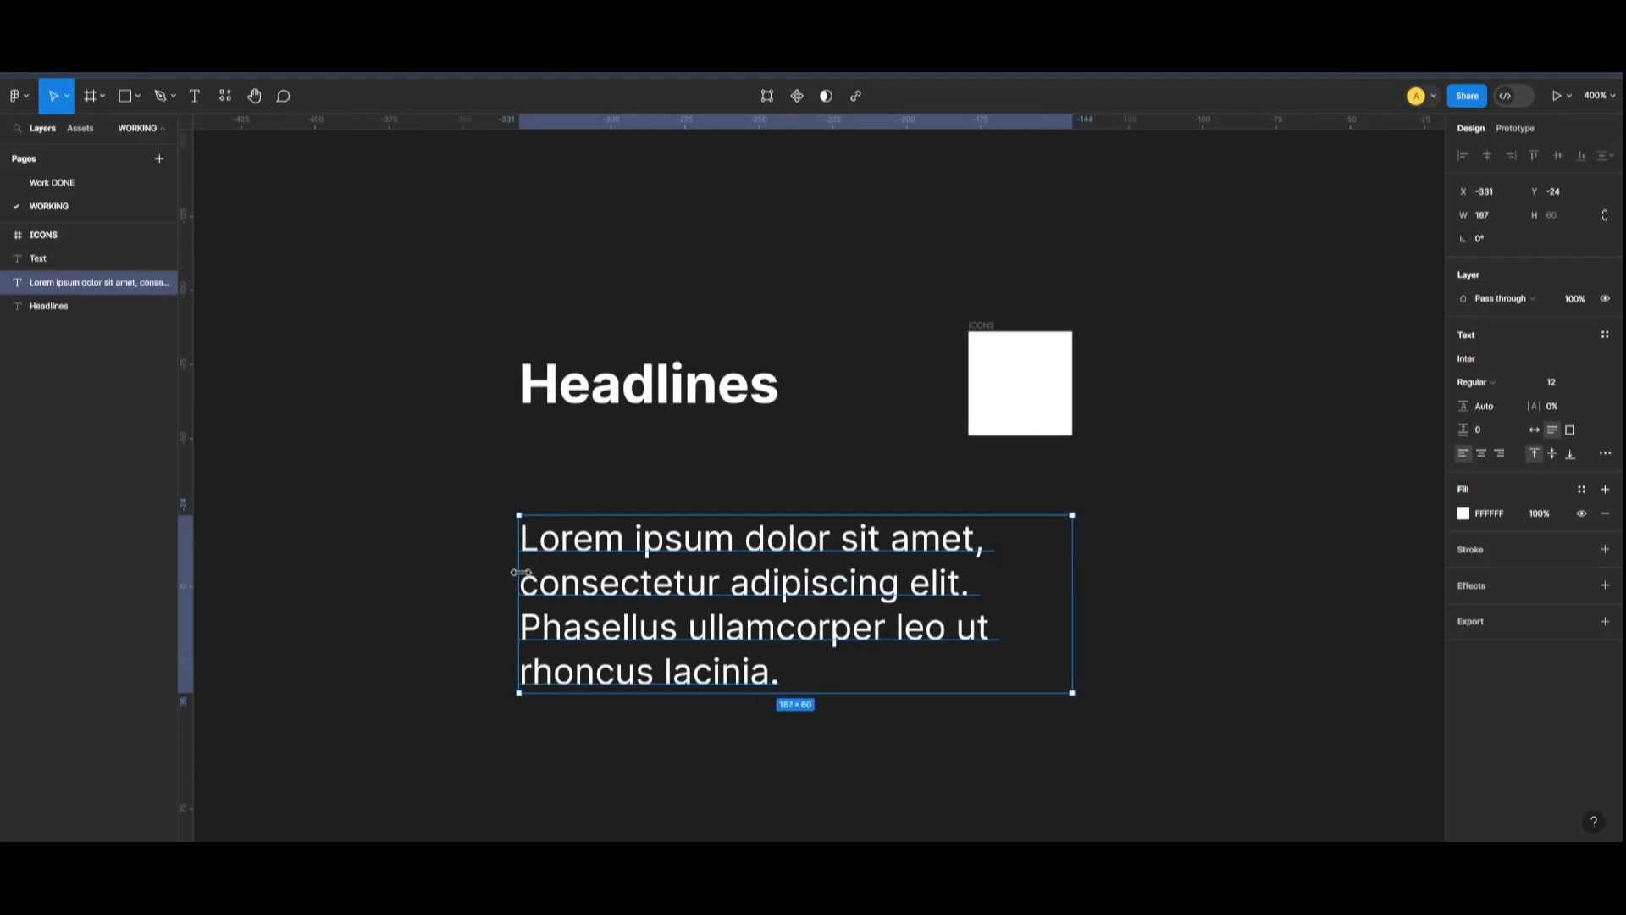
drag(521, 573, 520, 571)
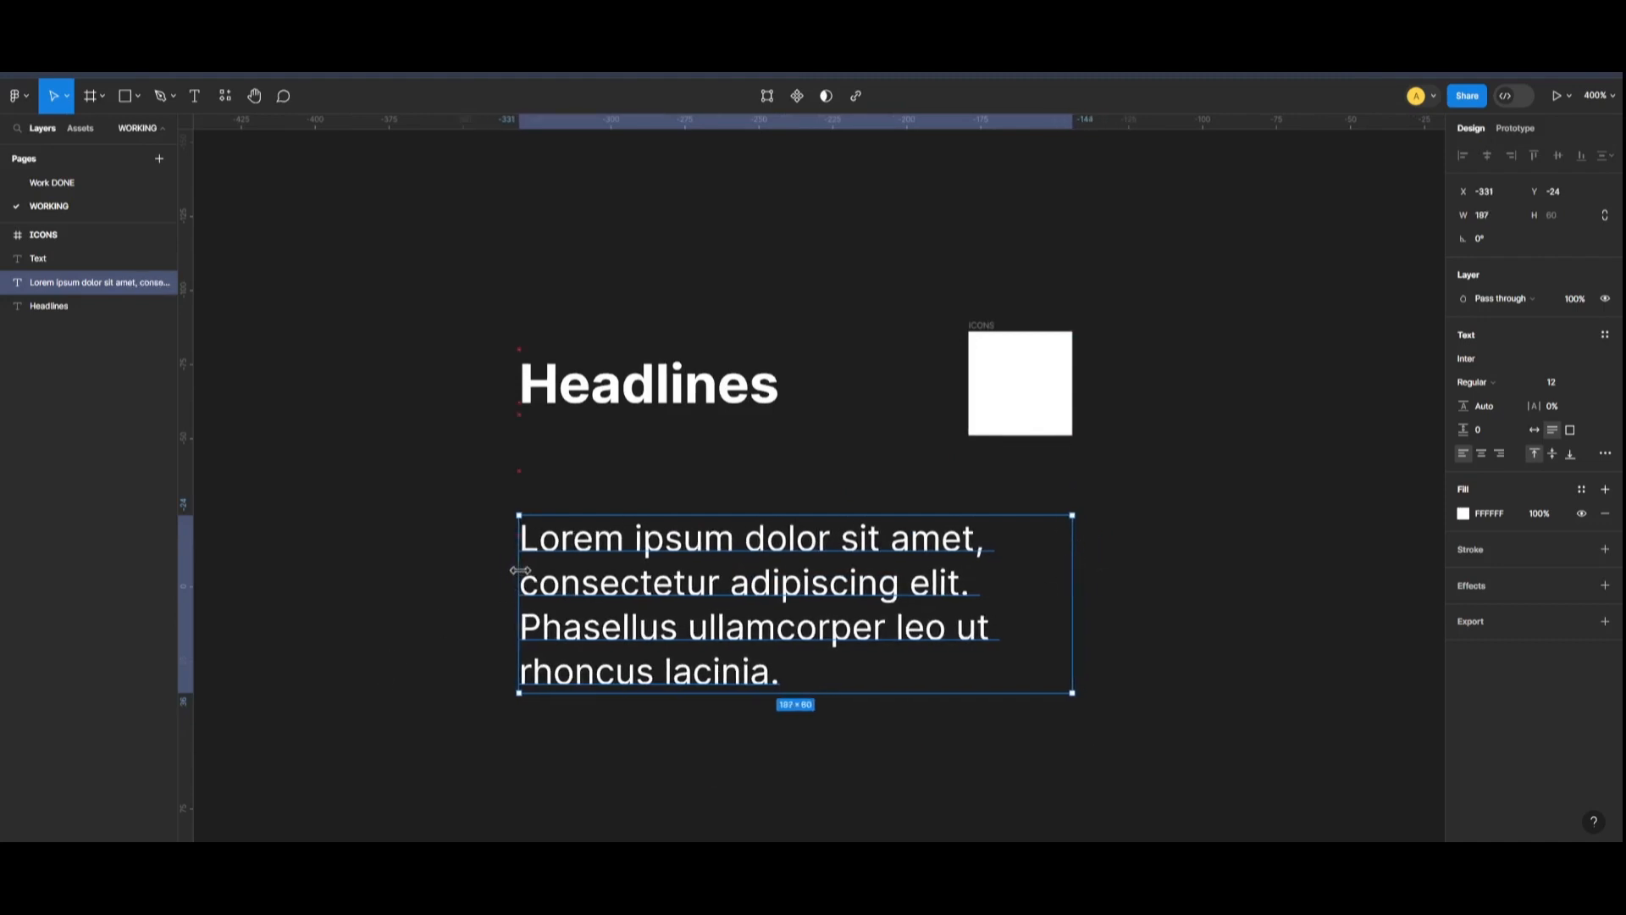
Check the font size of the Lorem ipsum paragraph.
click(1254, 481)
click(763, 657)
click(1129, 636)
double_click(906, 603)
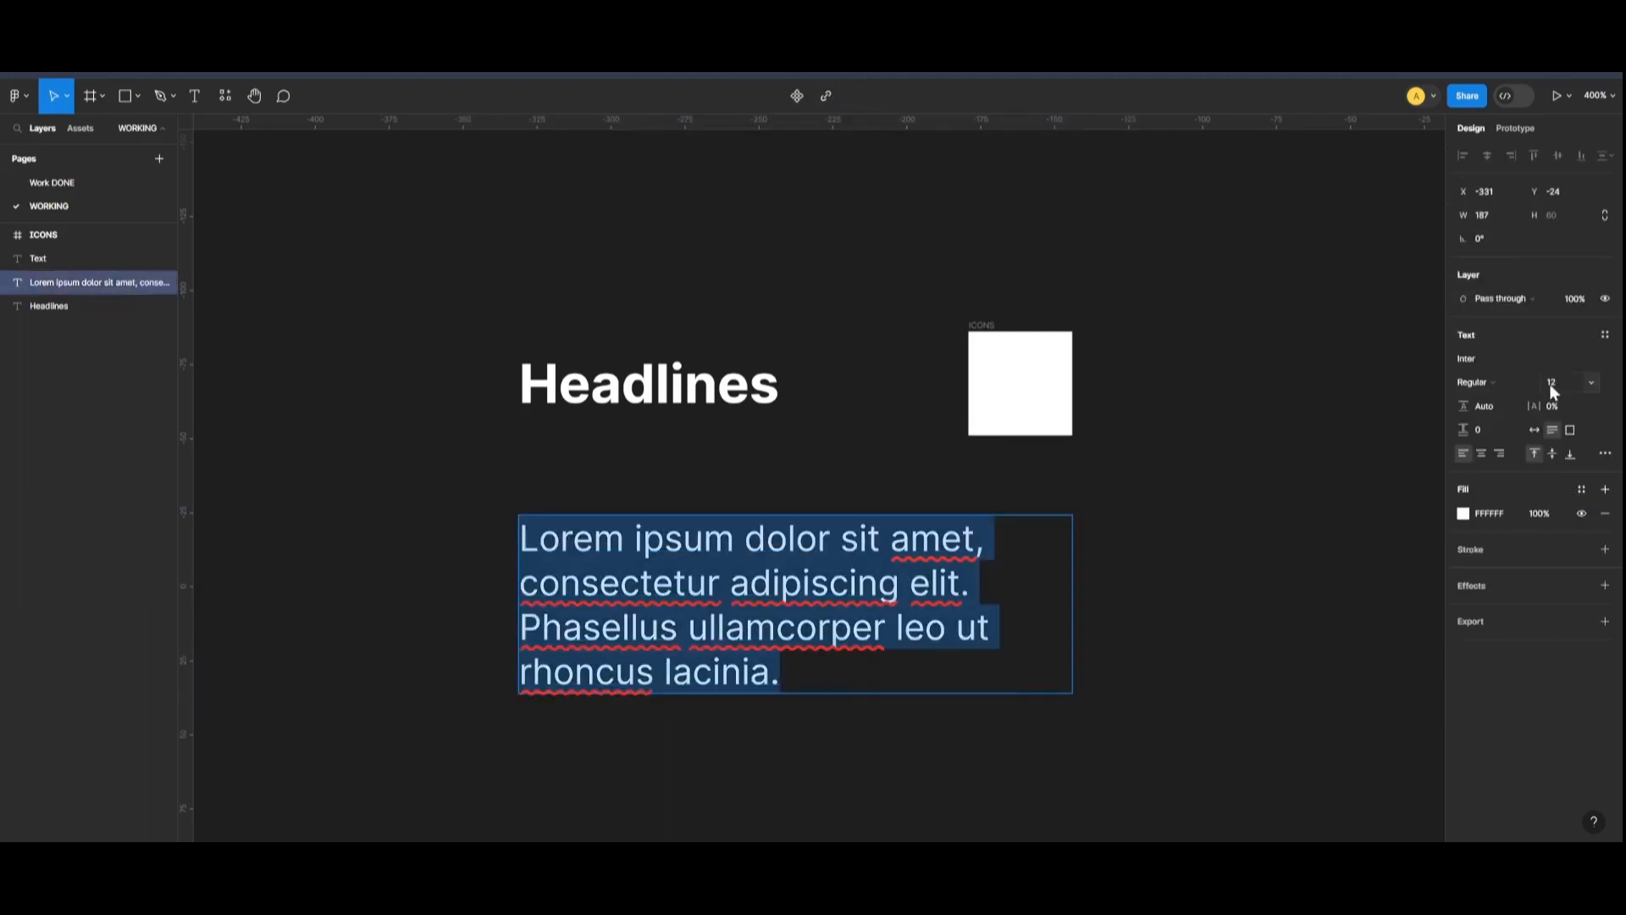
click(1555, 385)
key(Escape)
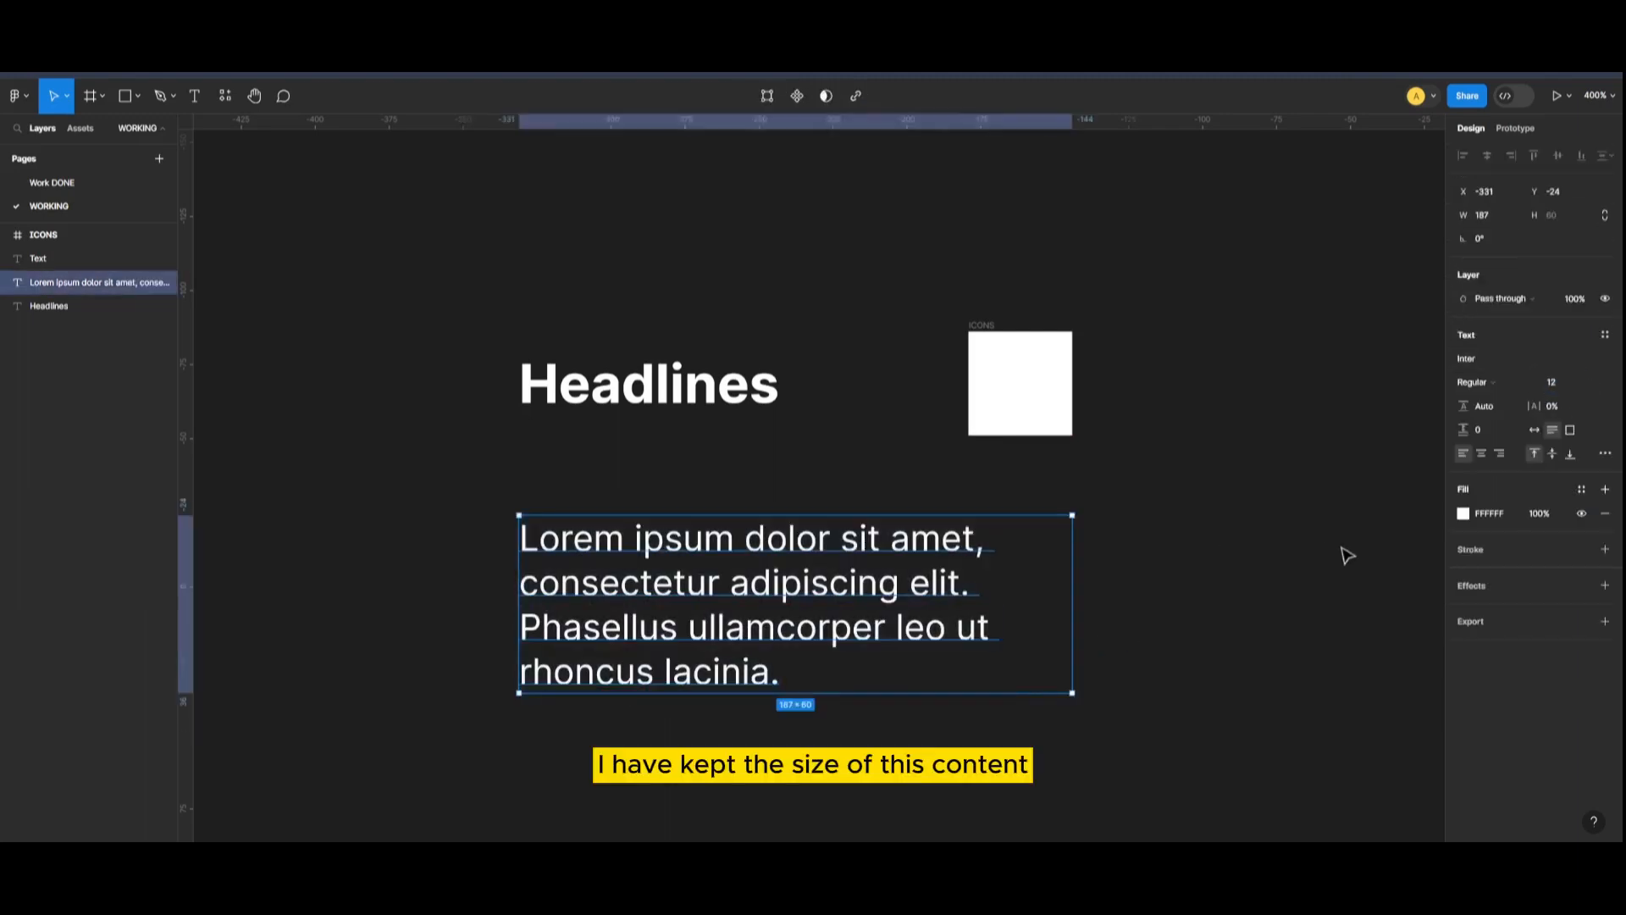
key(minus)
key(Escape)
Wrap the ICONS frame and the Headlines text in a horizontal auto layout and name it "headline and icon".
click(908, 434)
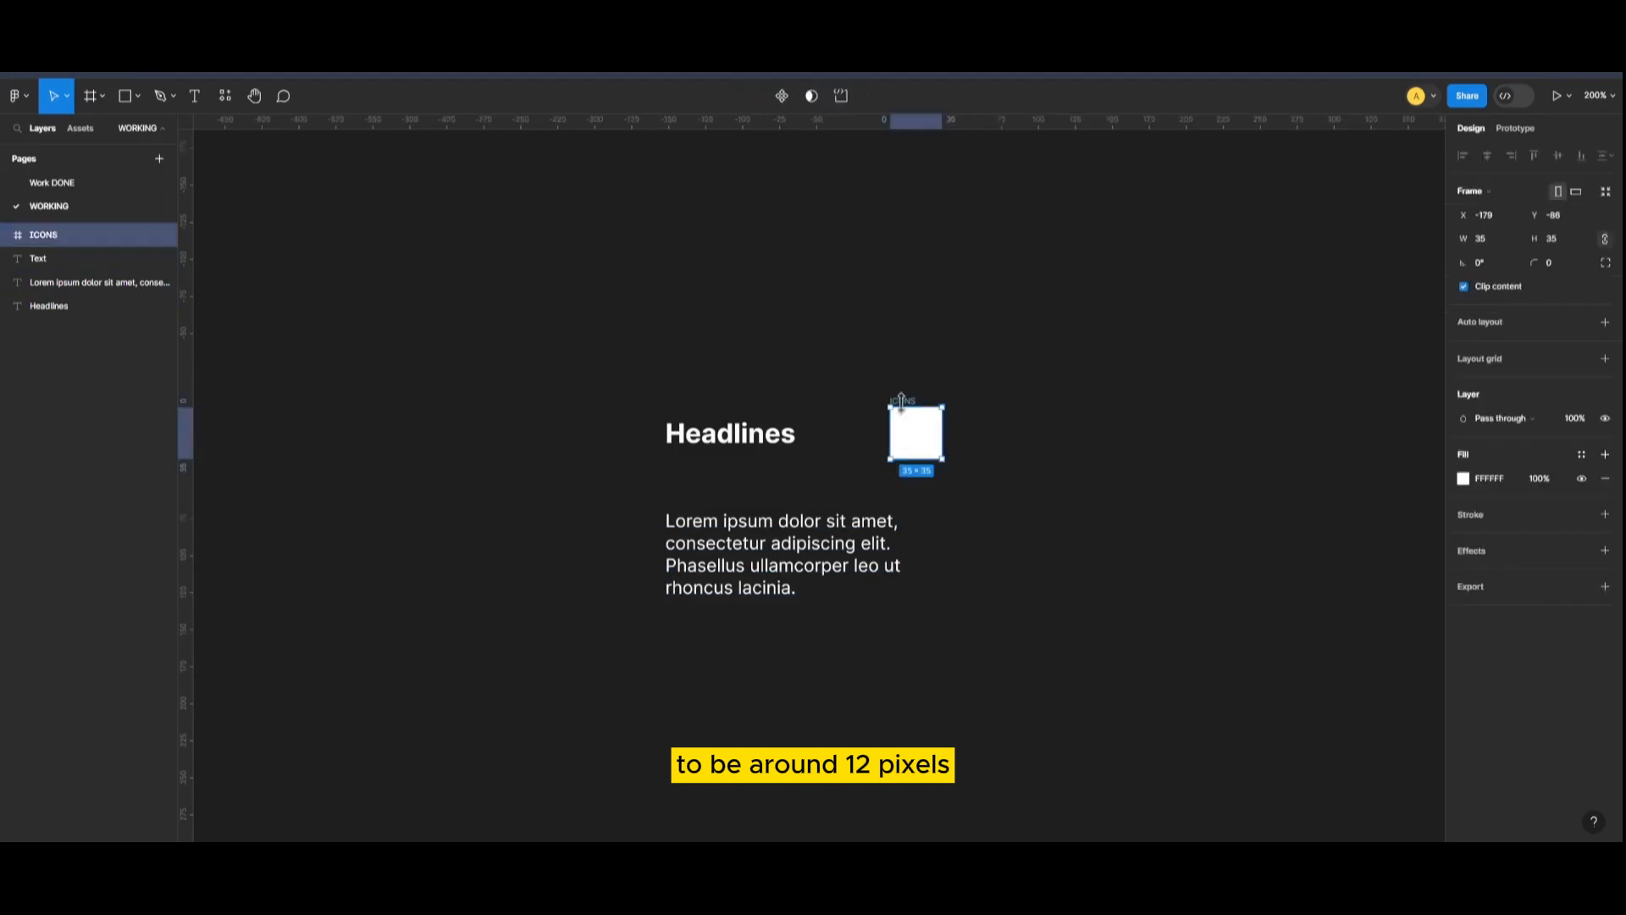
shift+click(773, 430)
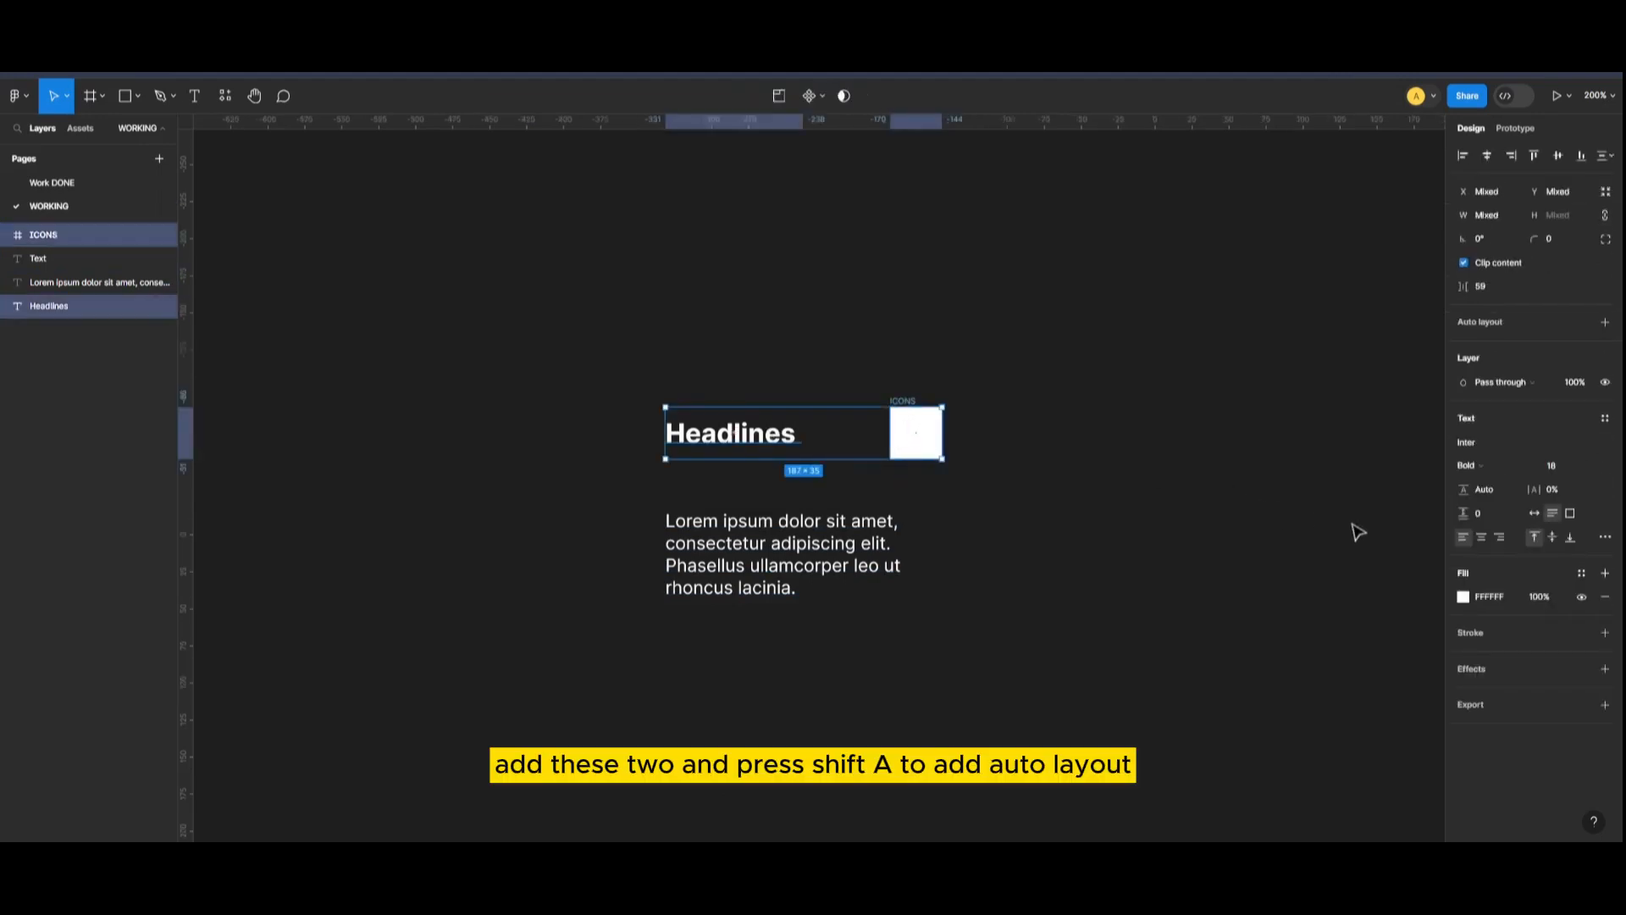
key(shift+a)
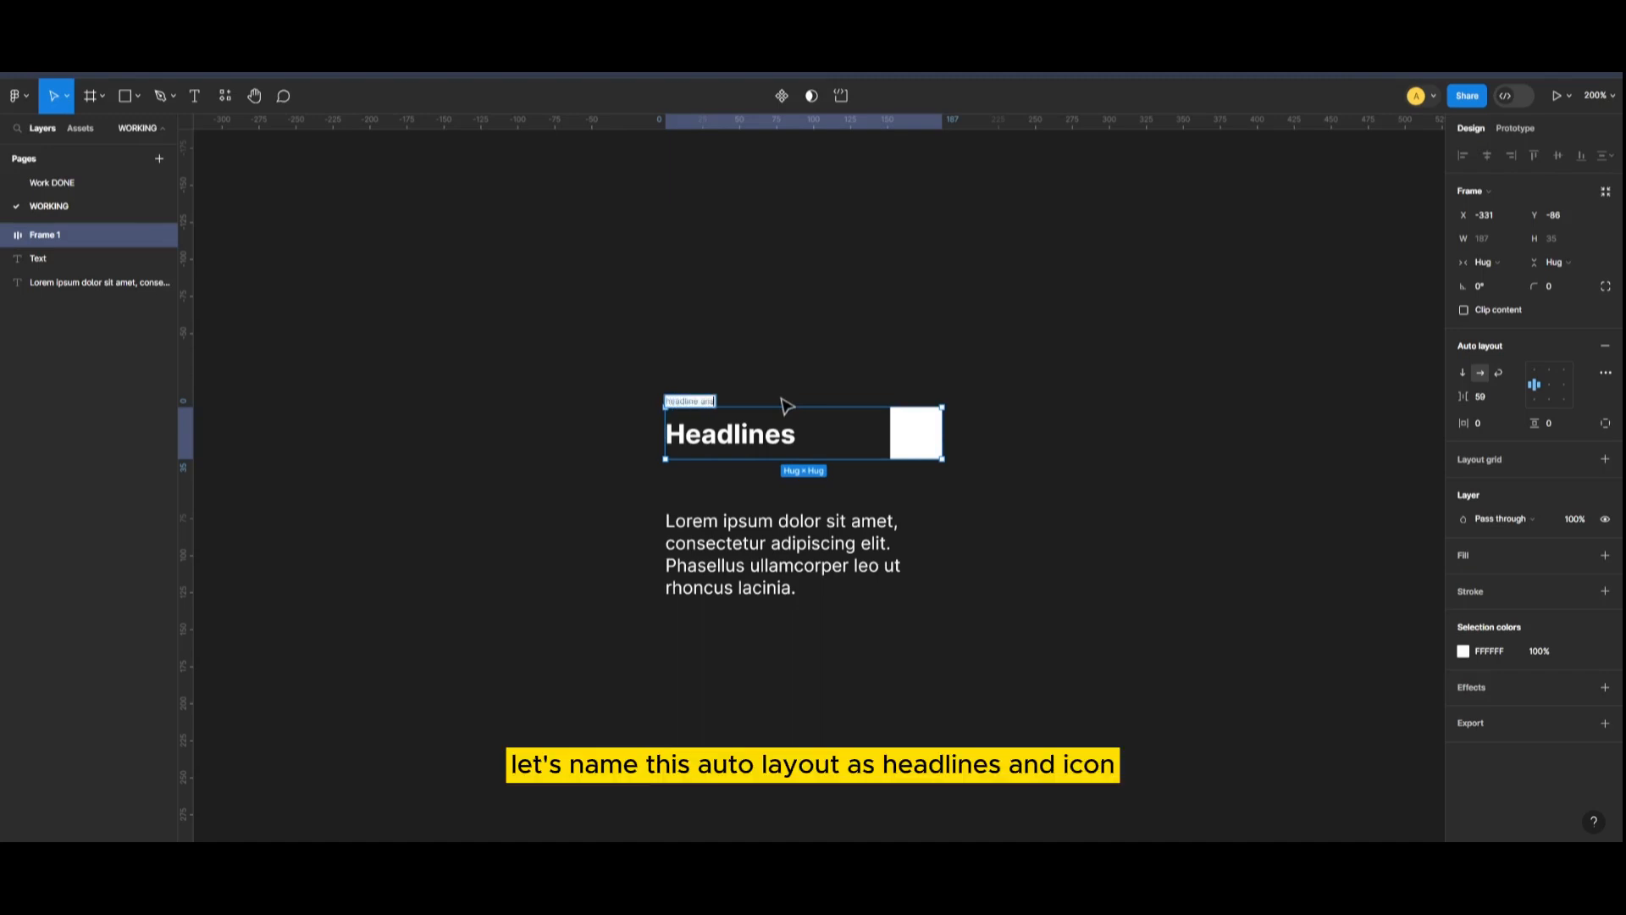
text(on)
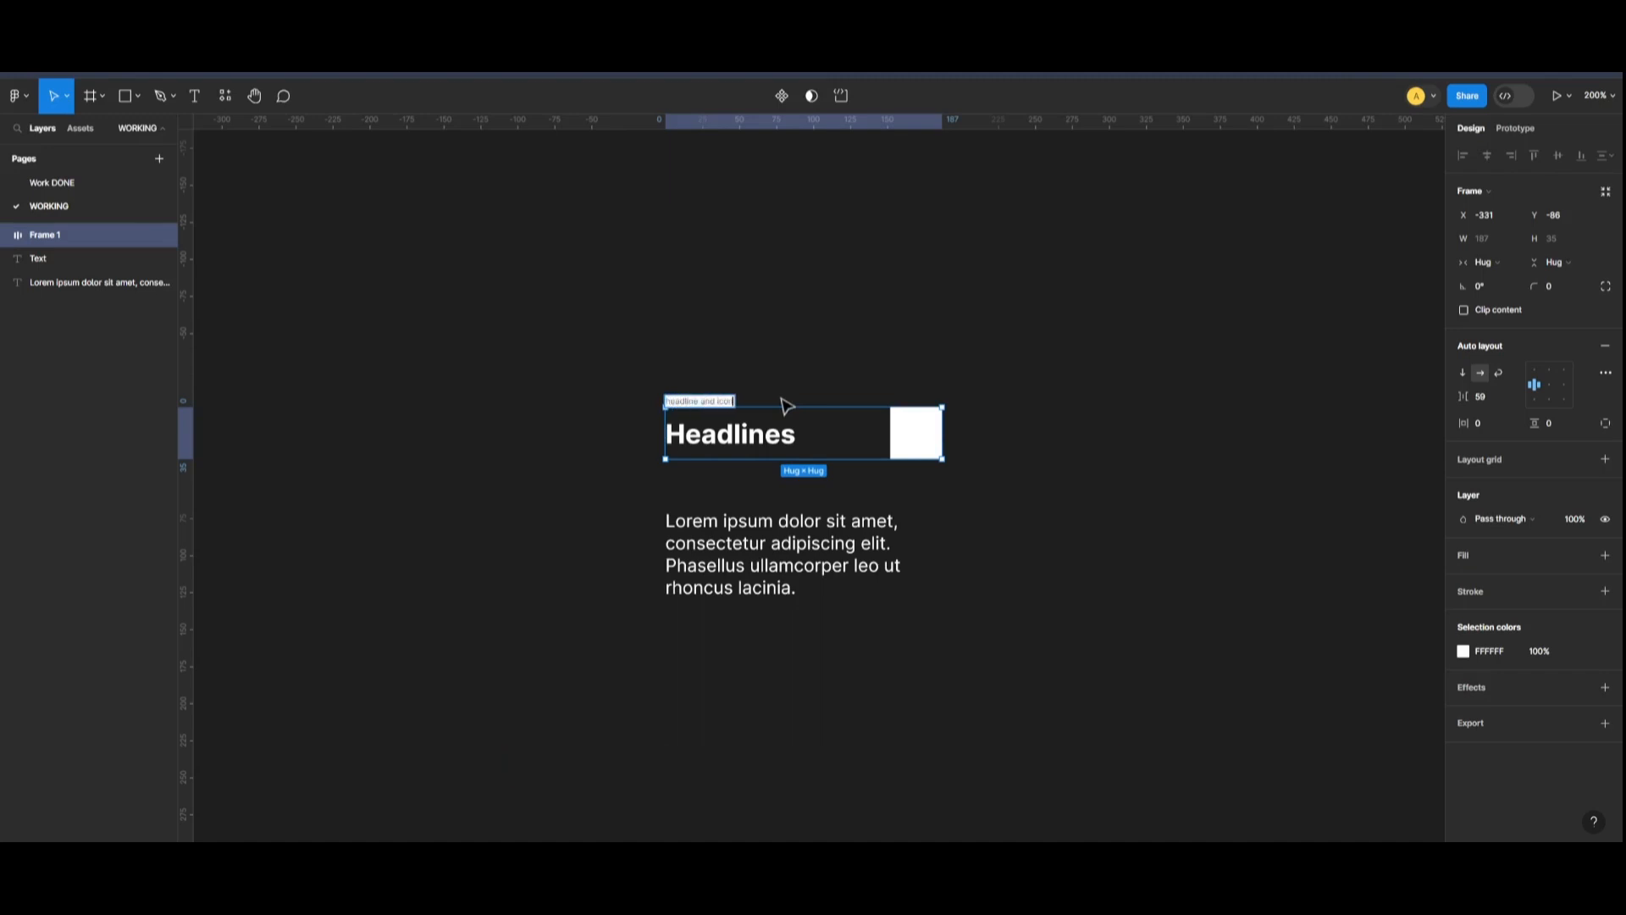
click(951, 484)
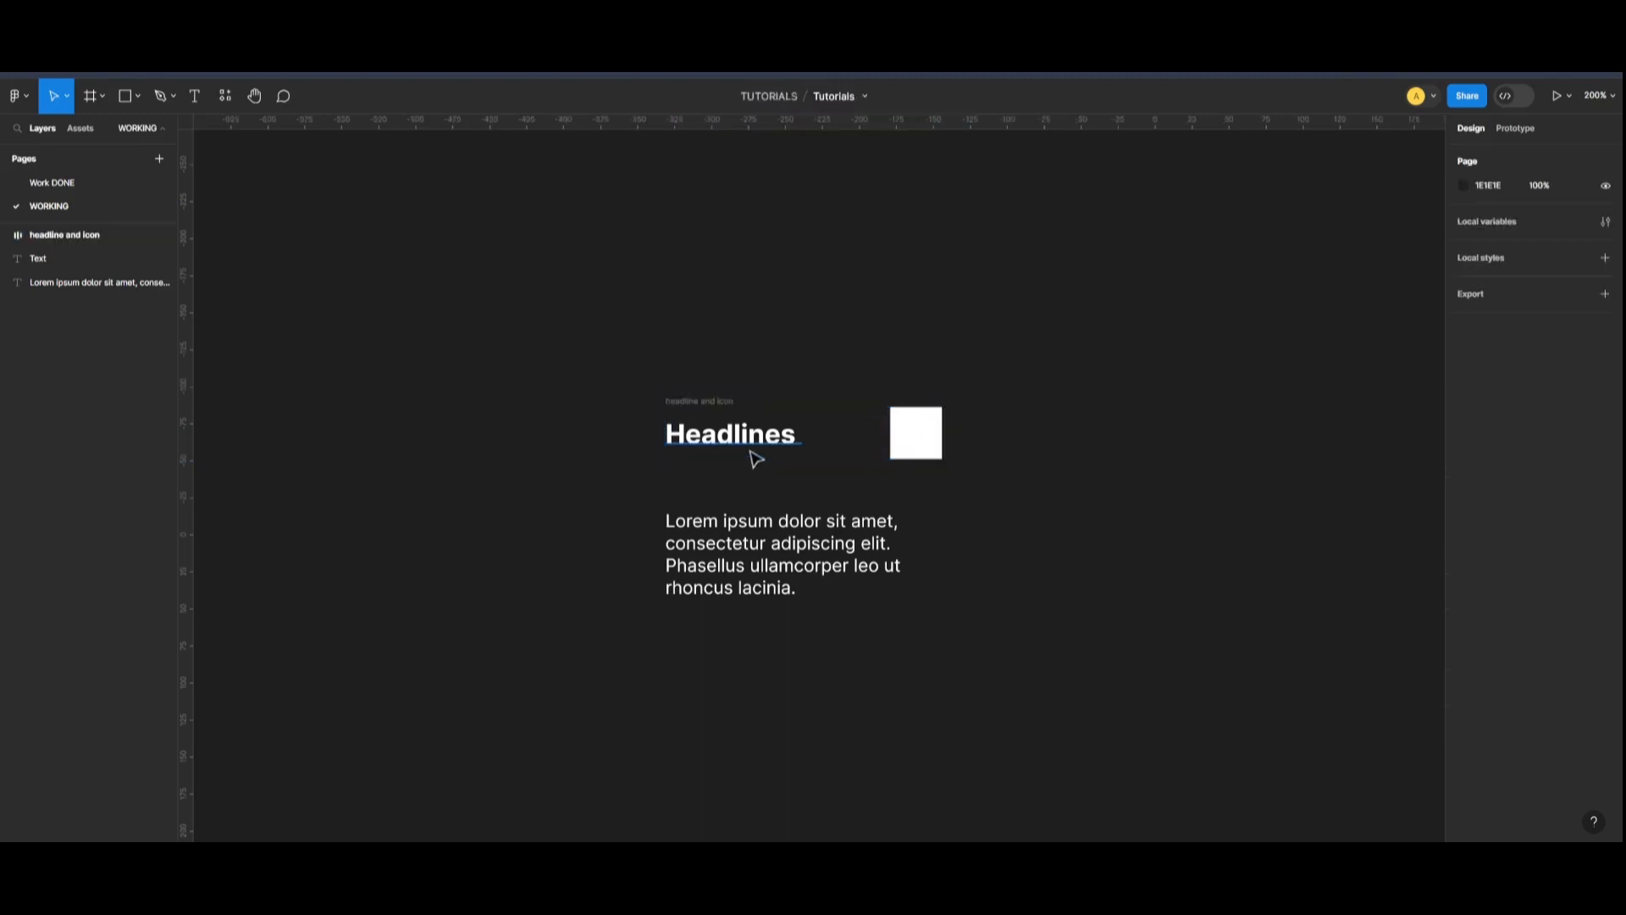
Set the Headlines text's width to Fill container inside the "headline and icon" auto layout.
click(753, 448)
click(1164, 517)
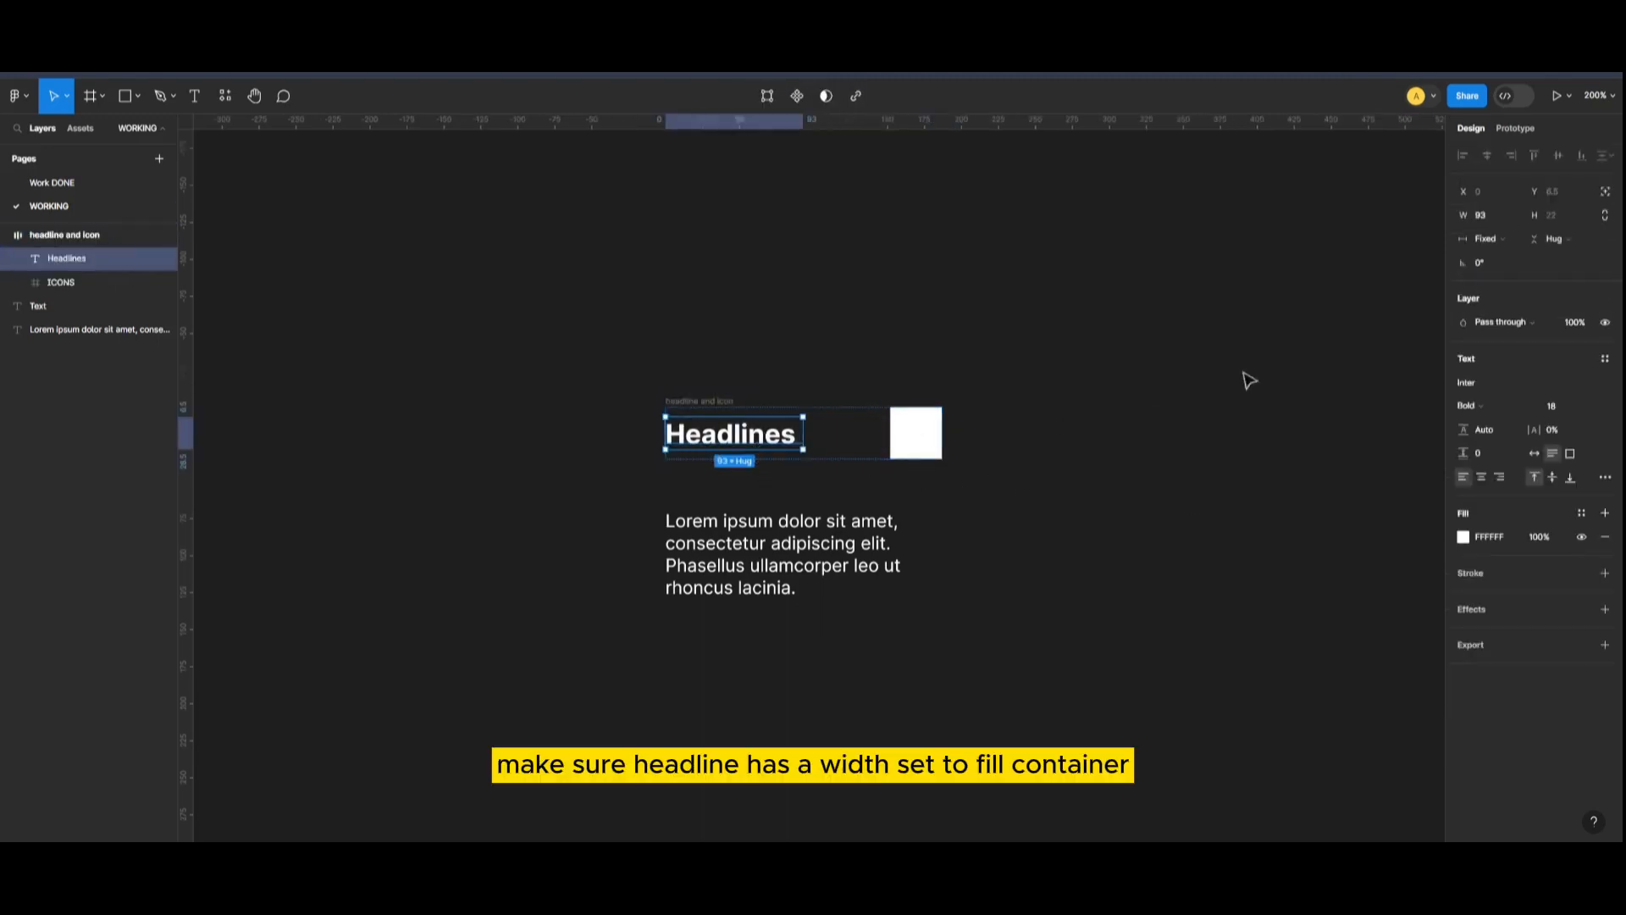
click(1504, 238)
click(1511, 258)
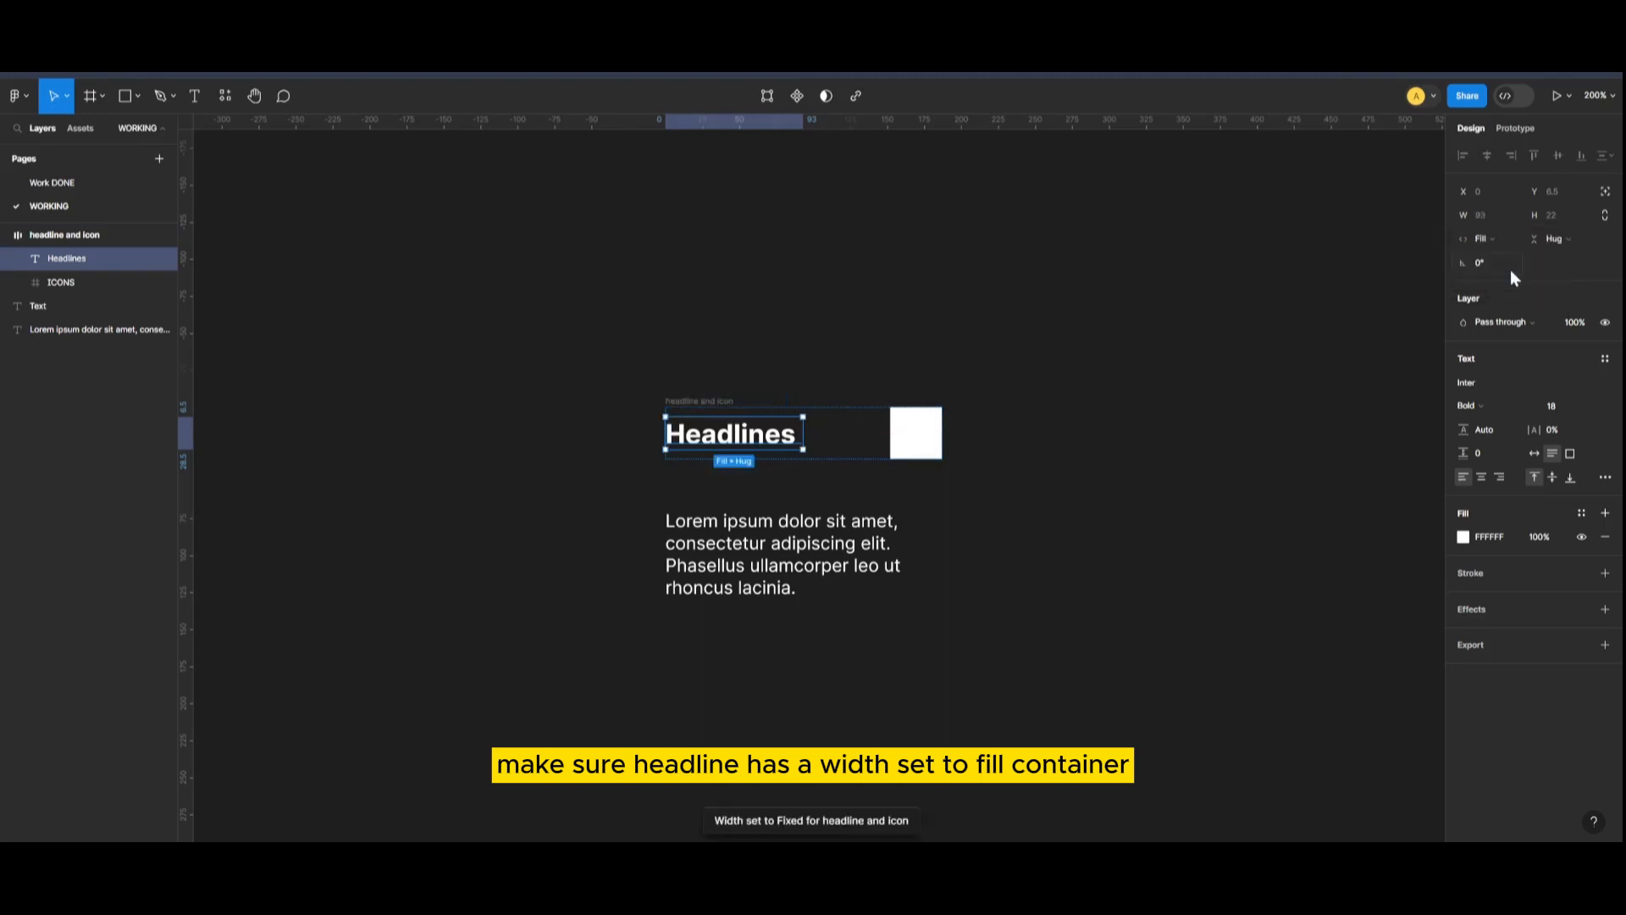
Set the spacing between the Headlines text and the ICONS frame in the "headline and icon" auto layout to 0.
click(1027, 460)
click(834, 410)
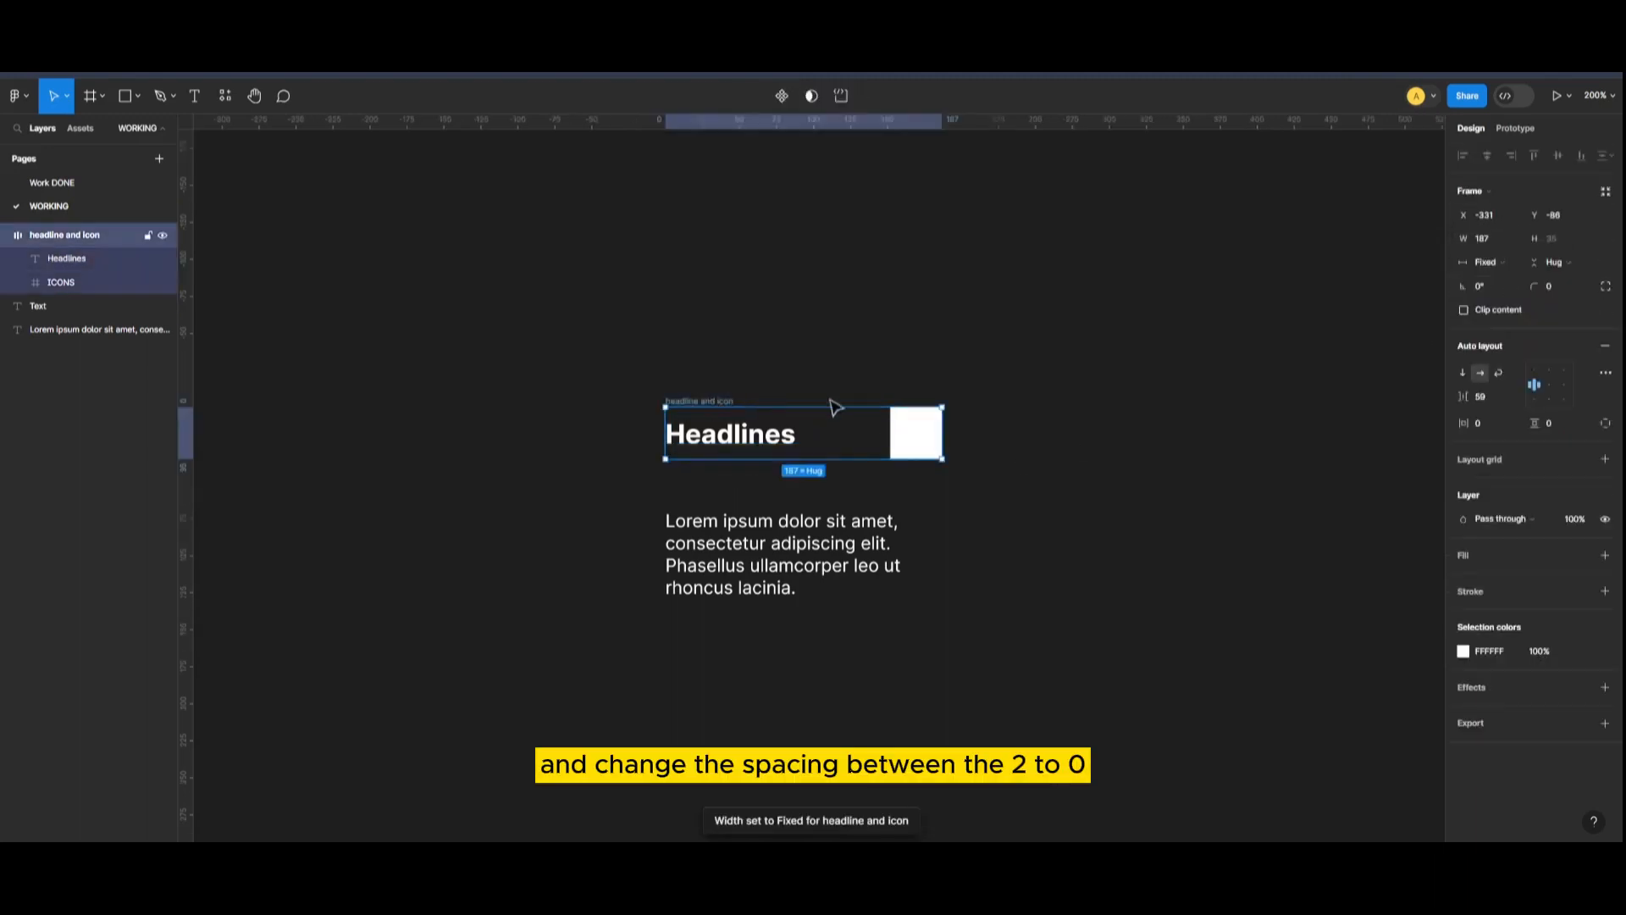
text(0)
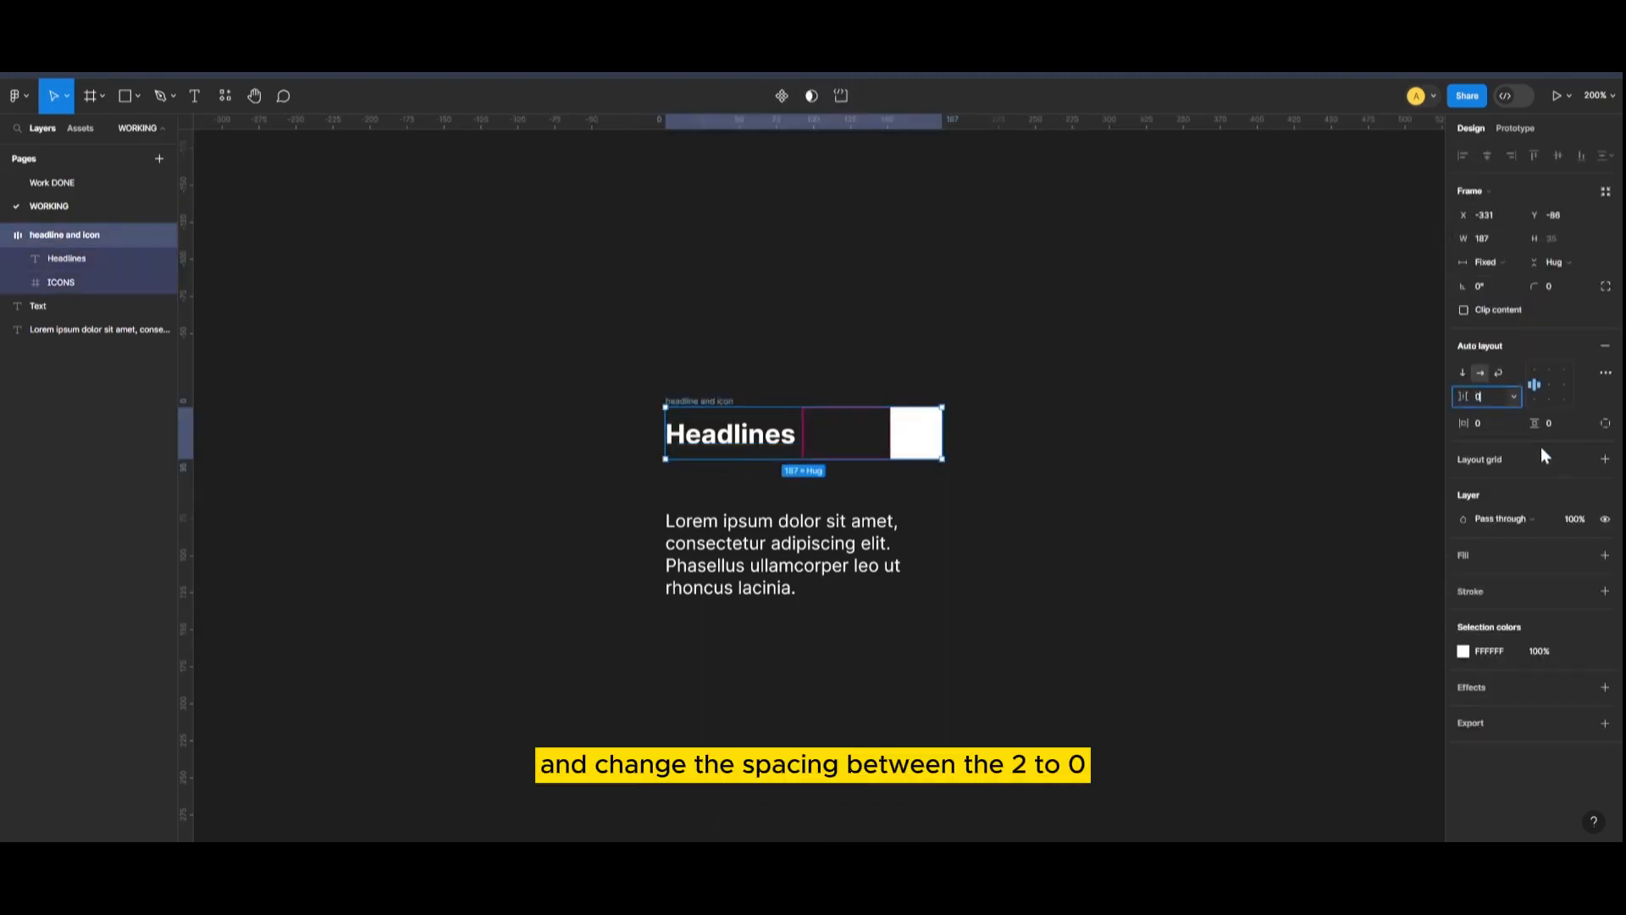
click(1089, 470)
click(915, 440)
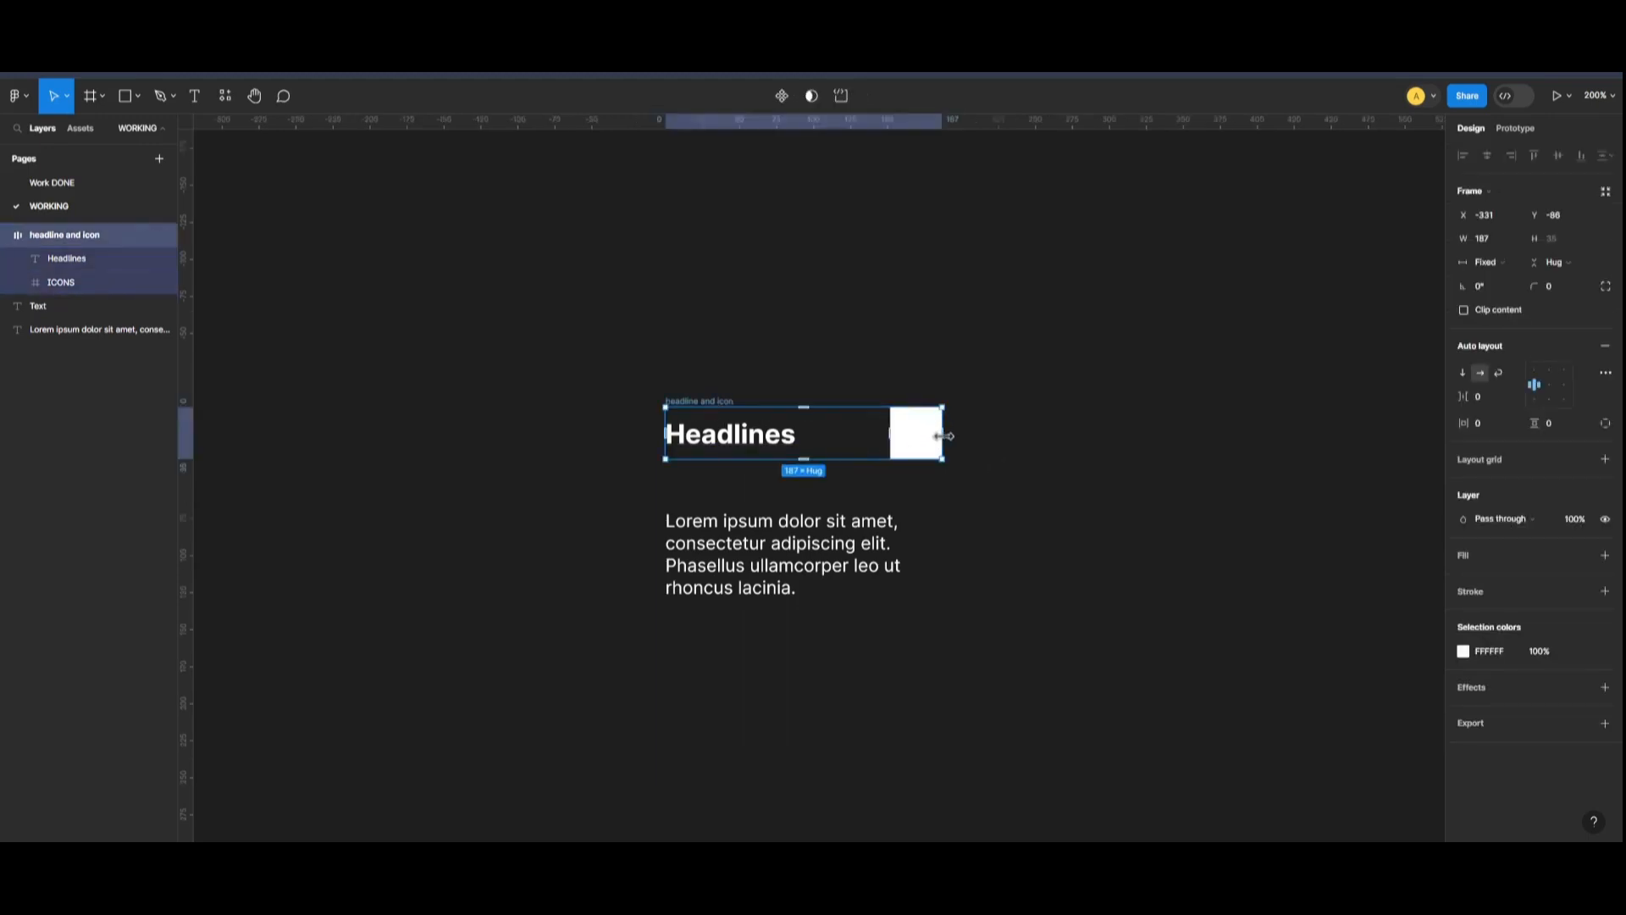
mouse_move(944, 434)
mouse_down()
mouse_move(1175, 432)
mouse_move(862, 433)
mouse_move(1008, 437)
mouse_move(918, 446)
mouse_move(944, 443)
mouse_up()
click(1106, 487)
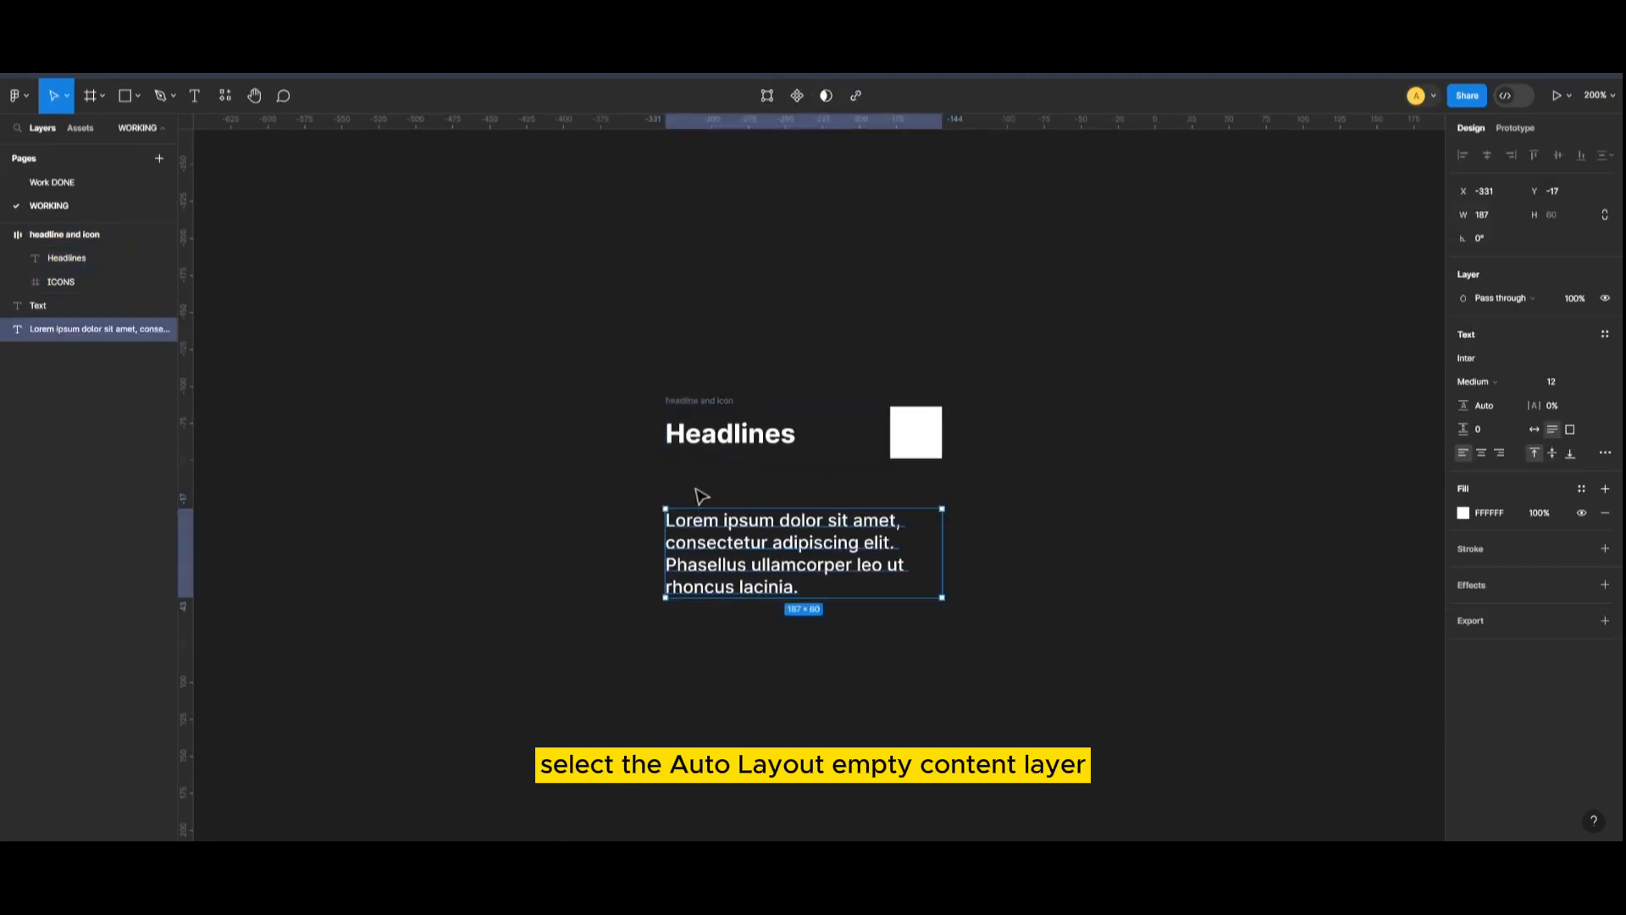
Wrap the "headline and icon" frame and the Lorem ipsum paragraph in a vertical auto layout and name it "accordion fold".
click(708, 400)
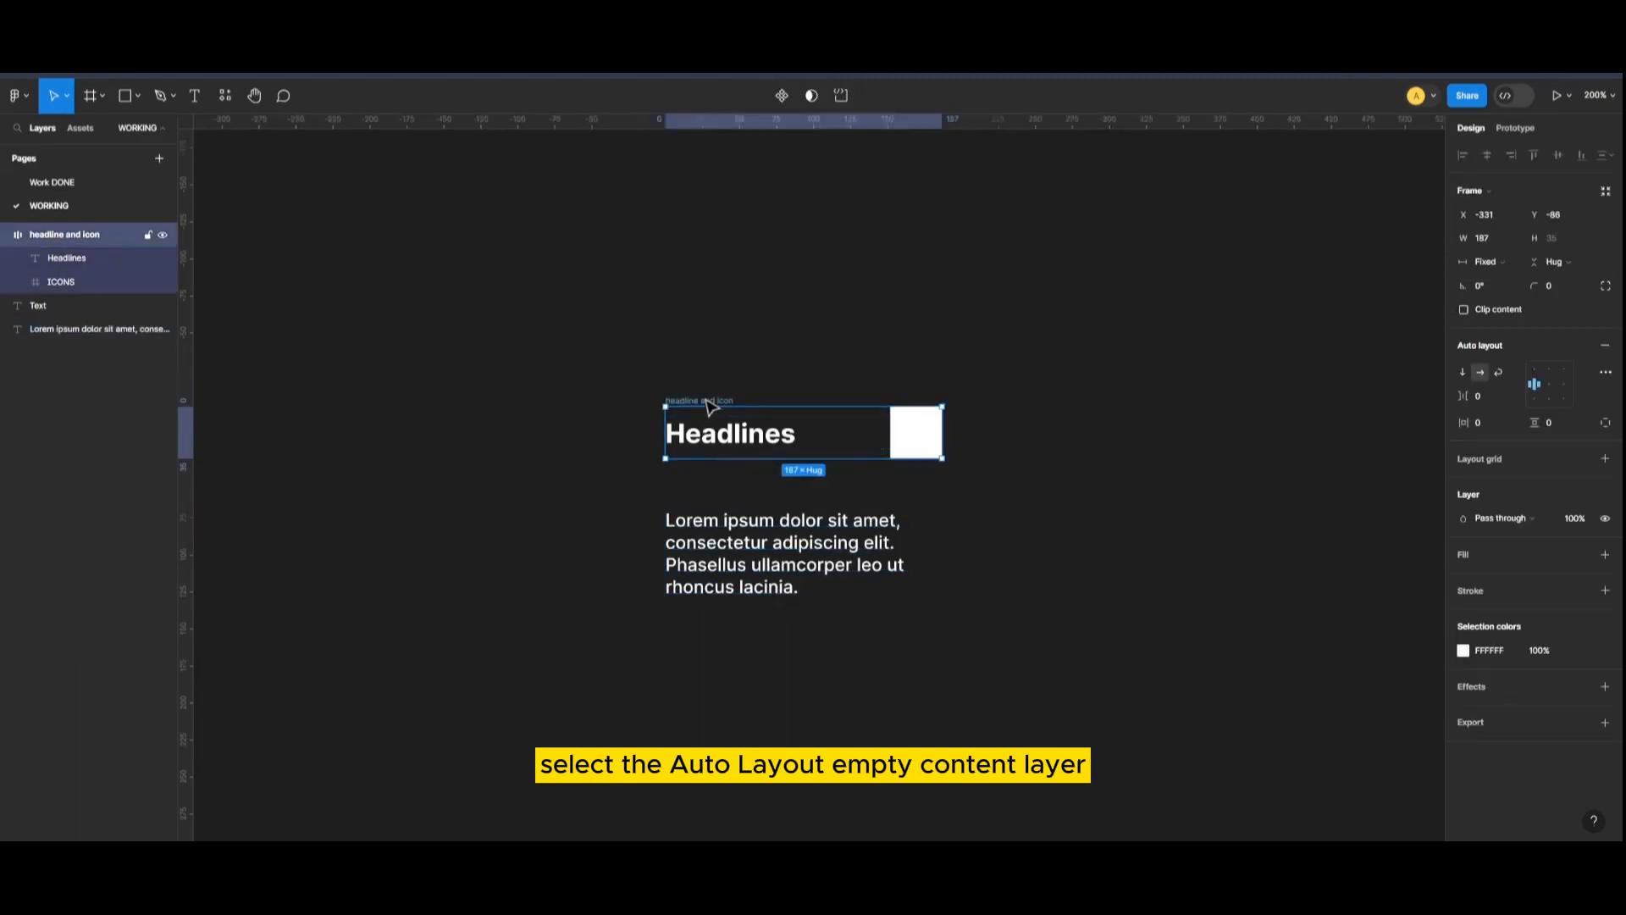
shift+click(742, 542)
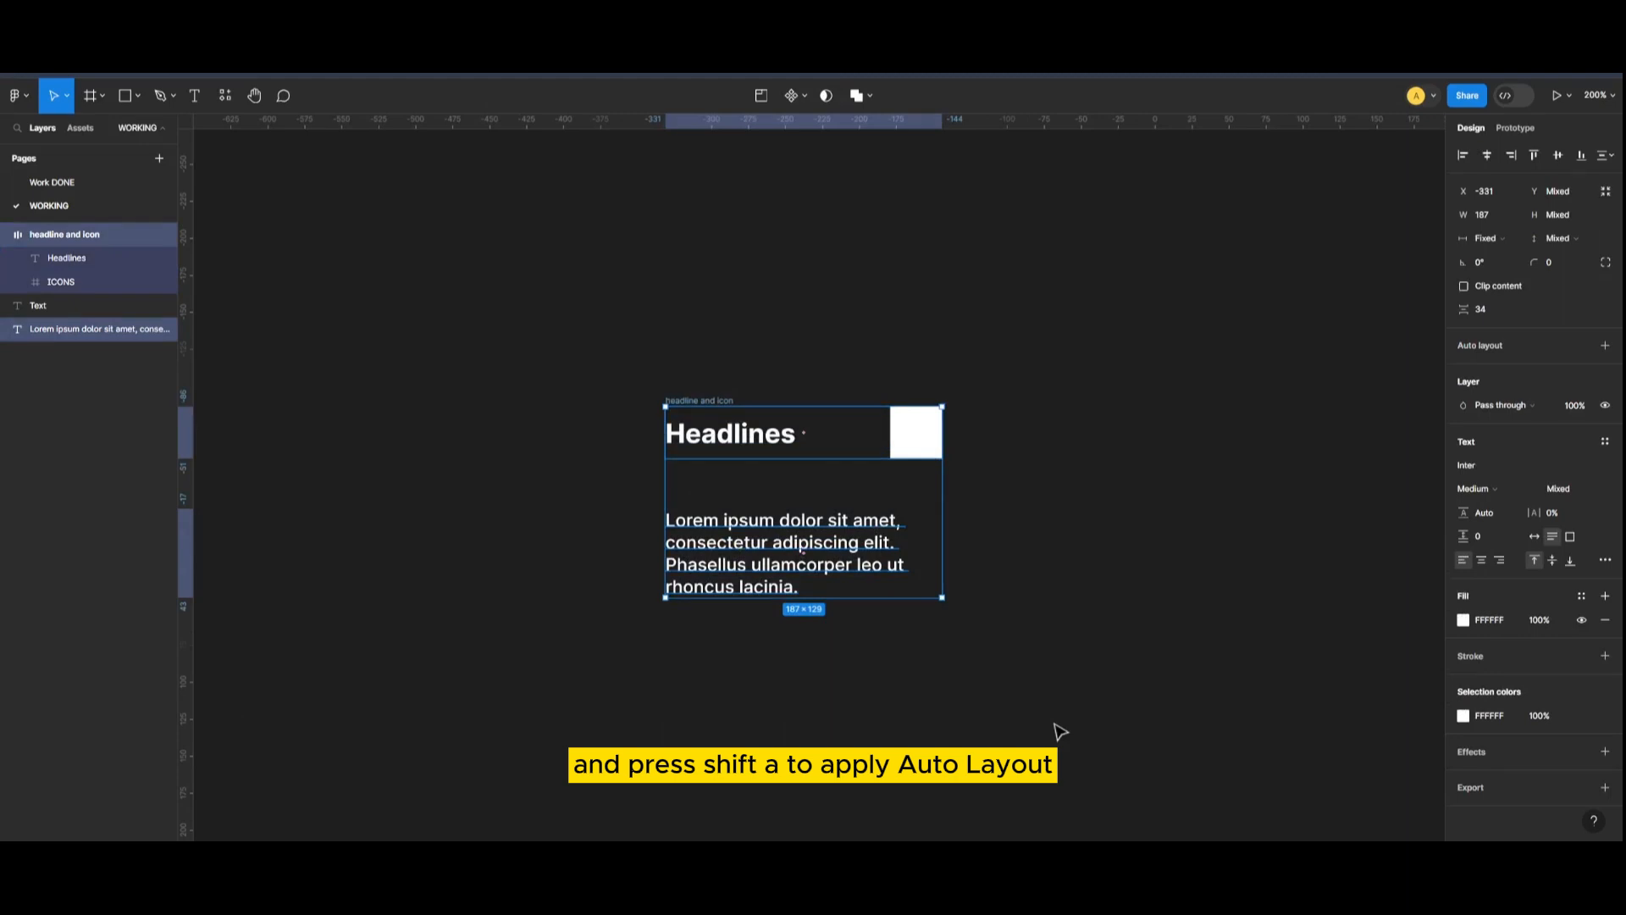
key(shift+a)
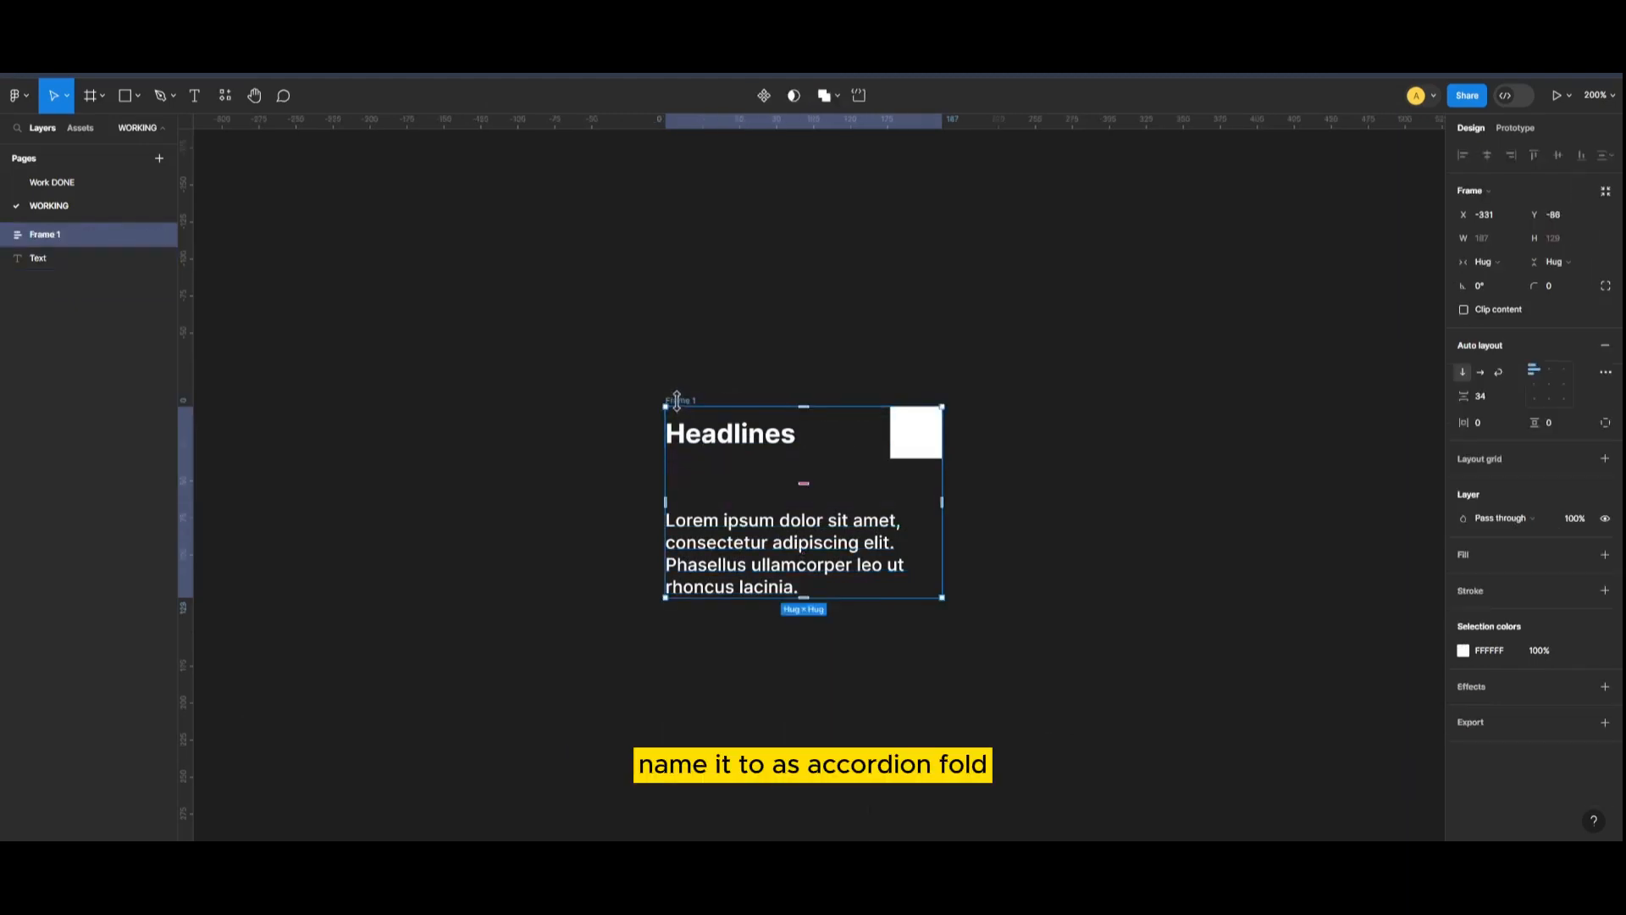
text(accordion fold)
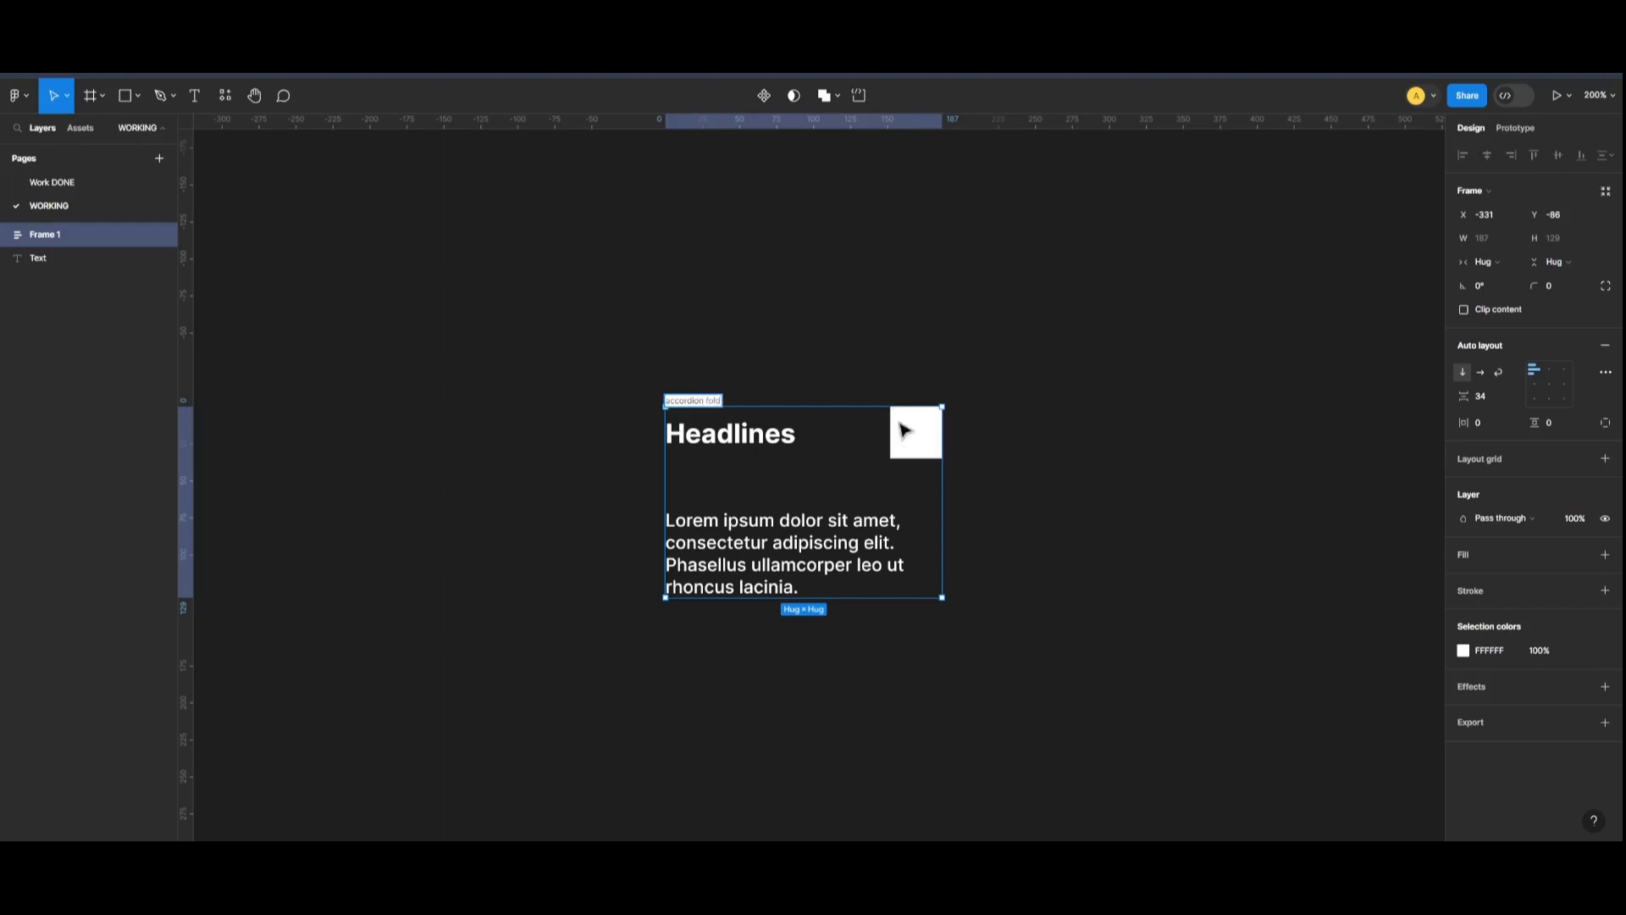
key(Return)
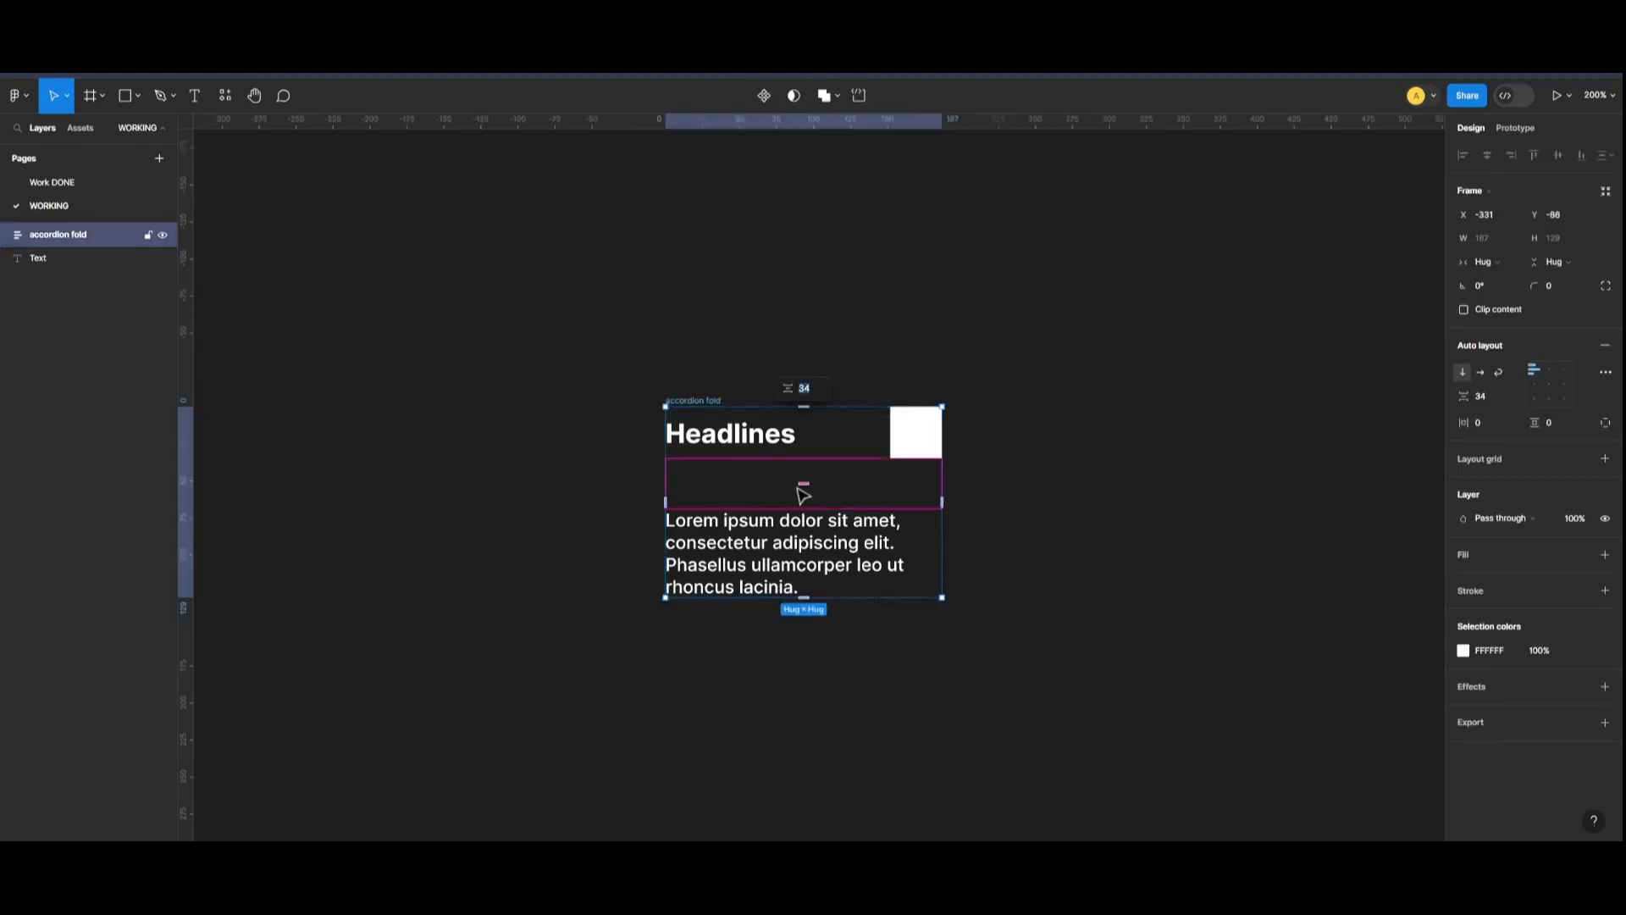
Set the vertical spacing between items in the "accordion fold" auto layout to 0.
mouse_move(805, 500)
mouse_down()
mouse_move(807, 460)
mouse_move(806, 476)
mouse_up()
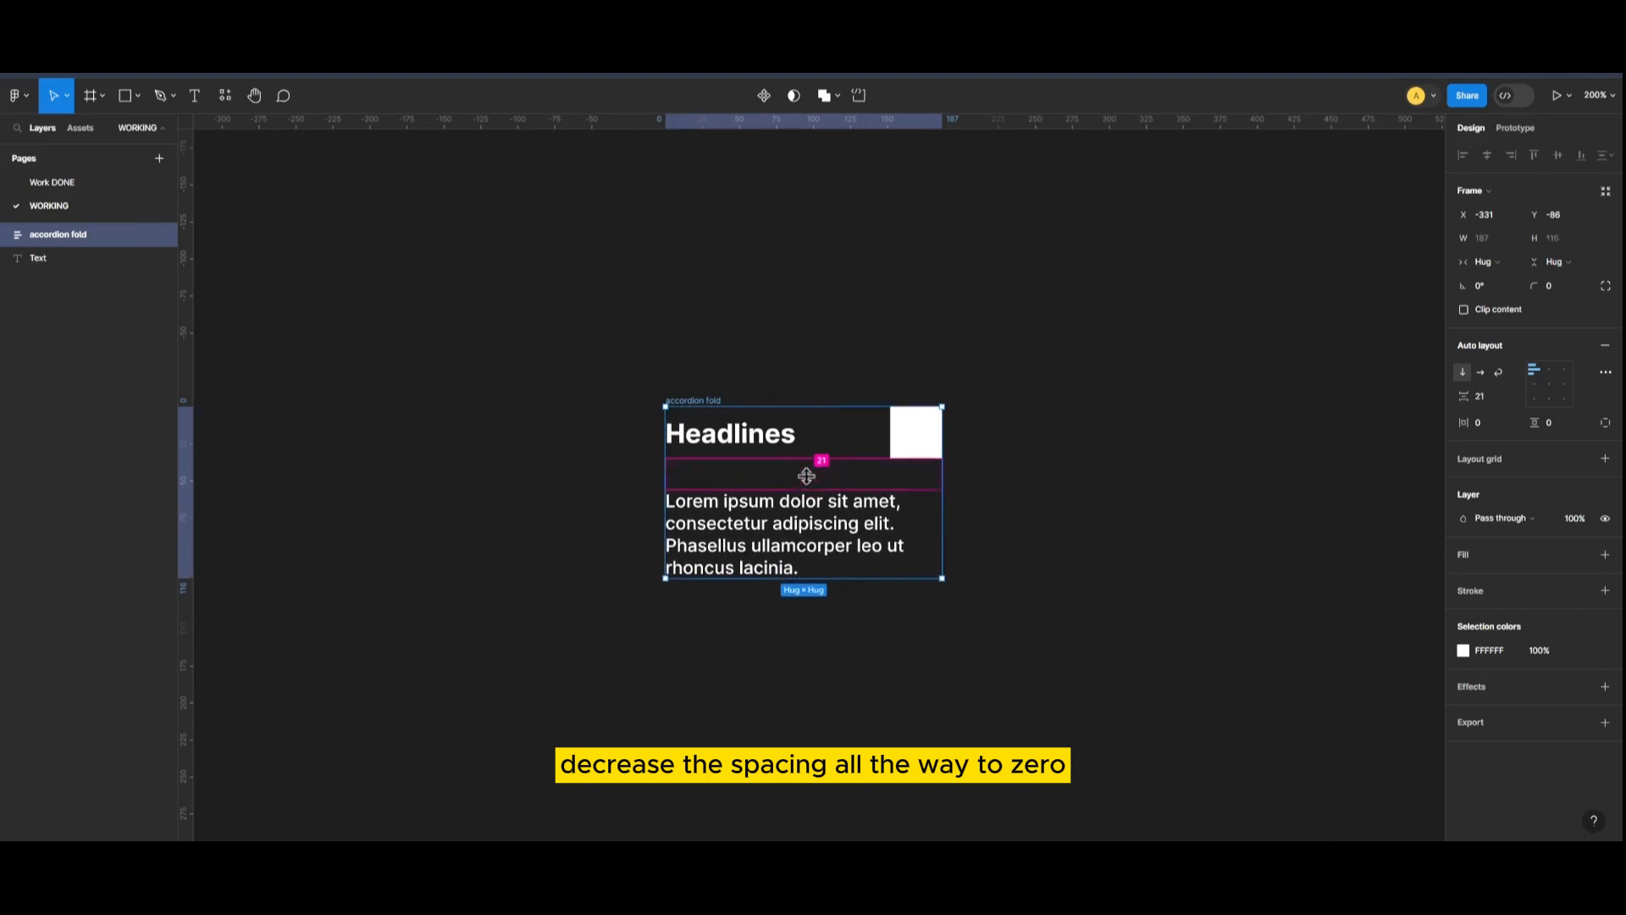
click(1503, 397)
text(0)
key(Return)
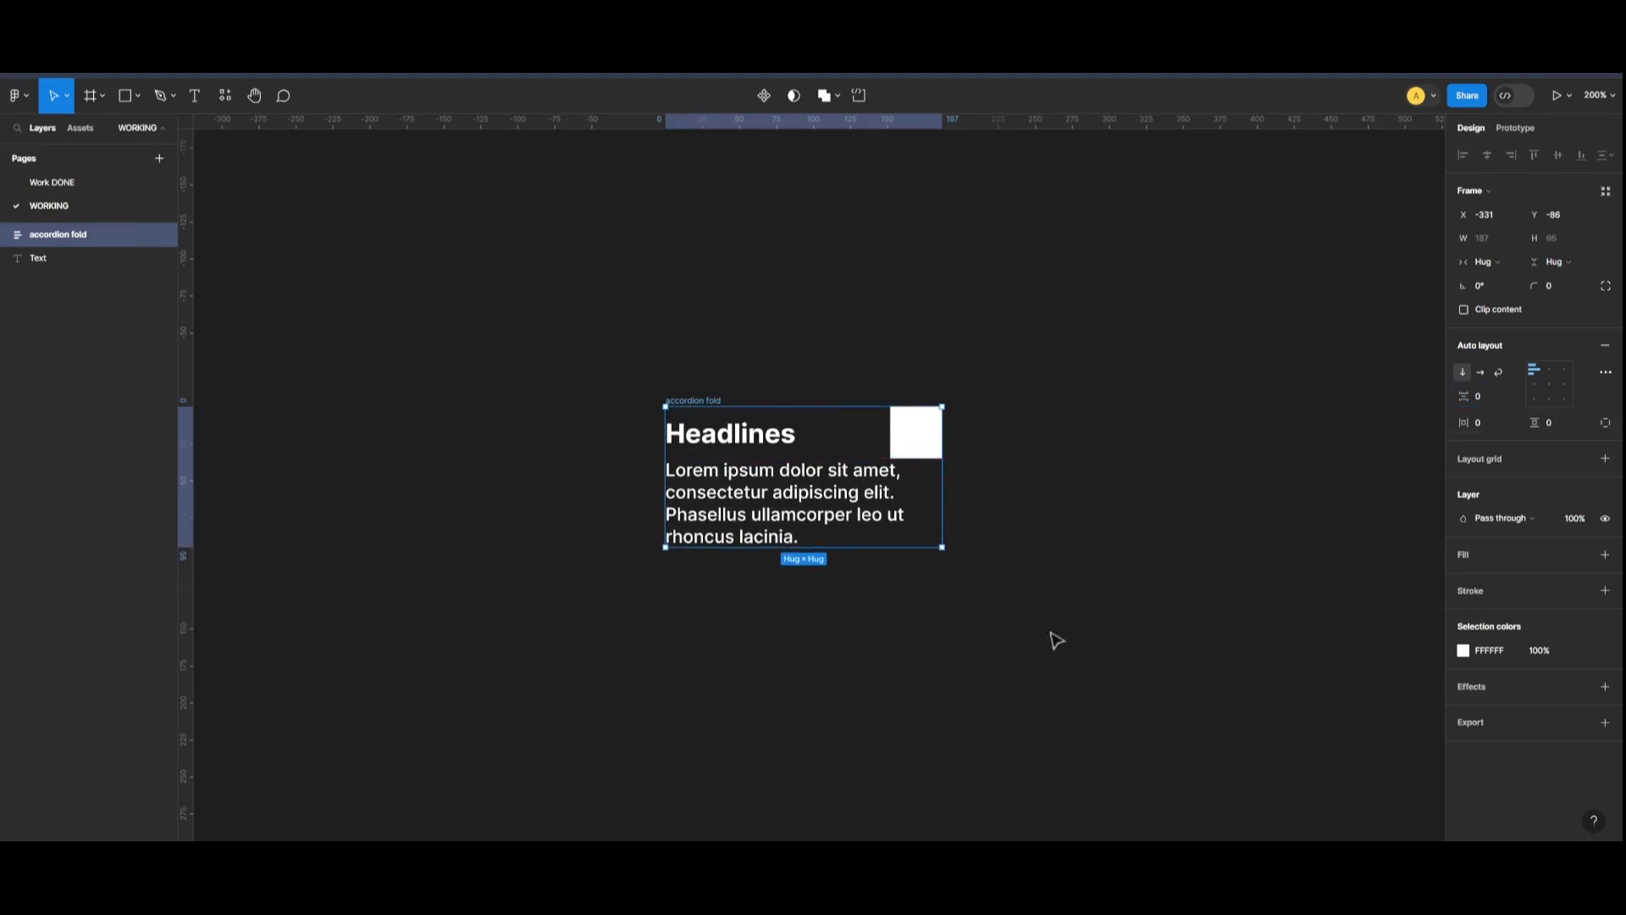
click(1053, 638)
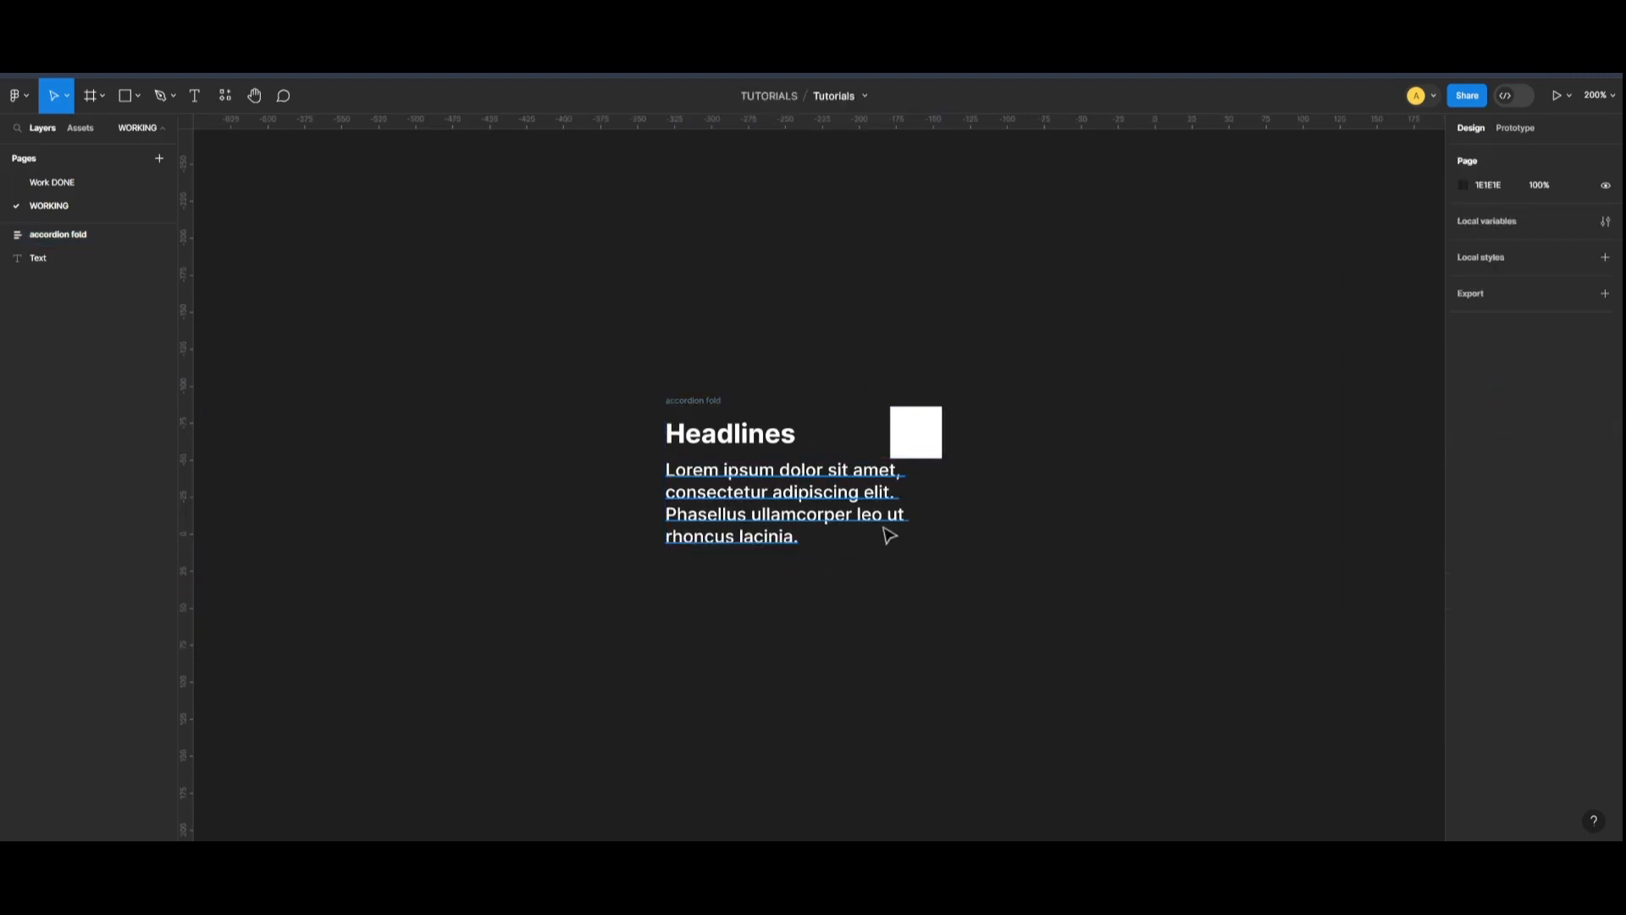
Set the width of the nested "headline and icon" frame to Fill container.
click(735, 428)
double_click(687, 414)
click(683, 408)
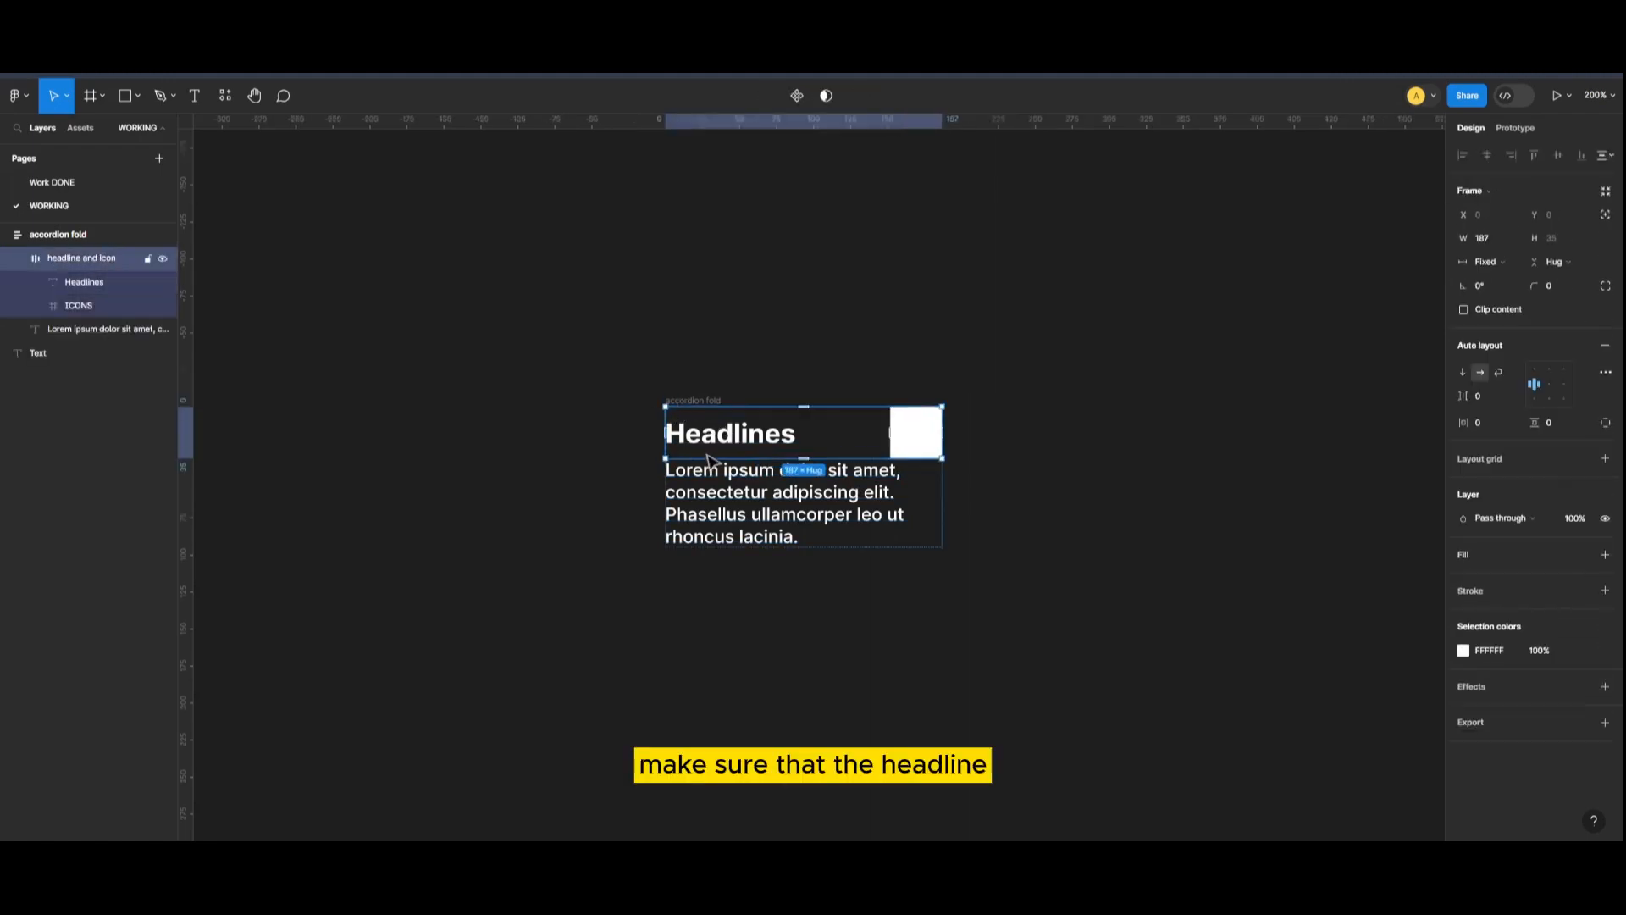
click(699, 401)
click(88, 261)
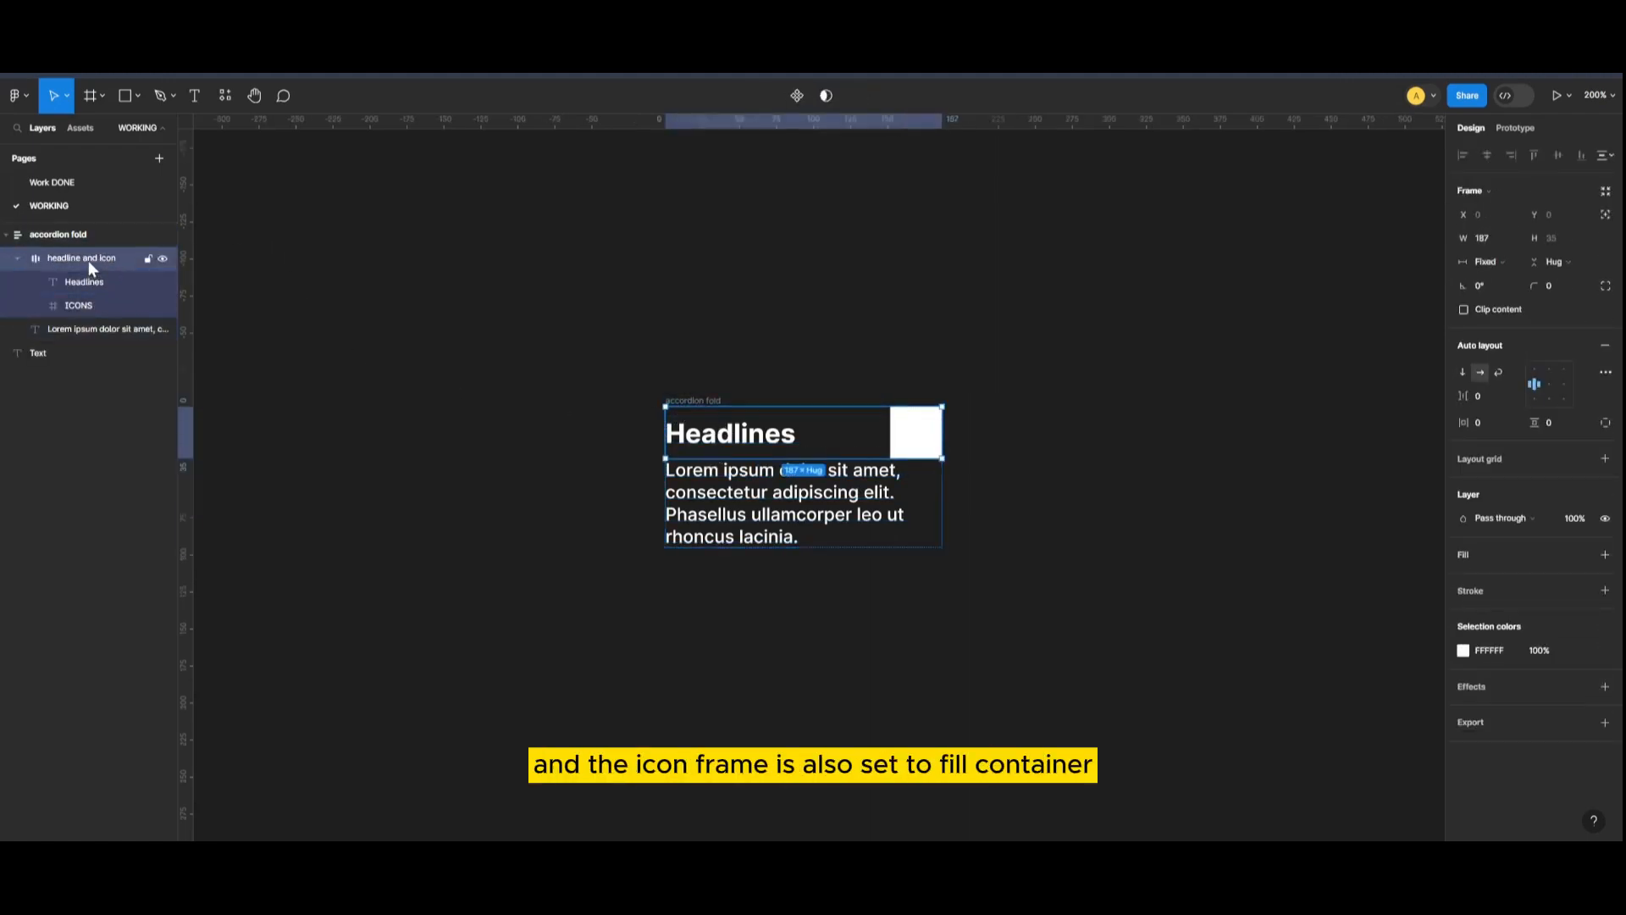
click(1488, 268)
click(1500, 300)
click(1070, 737)
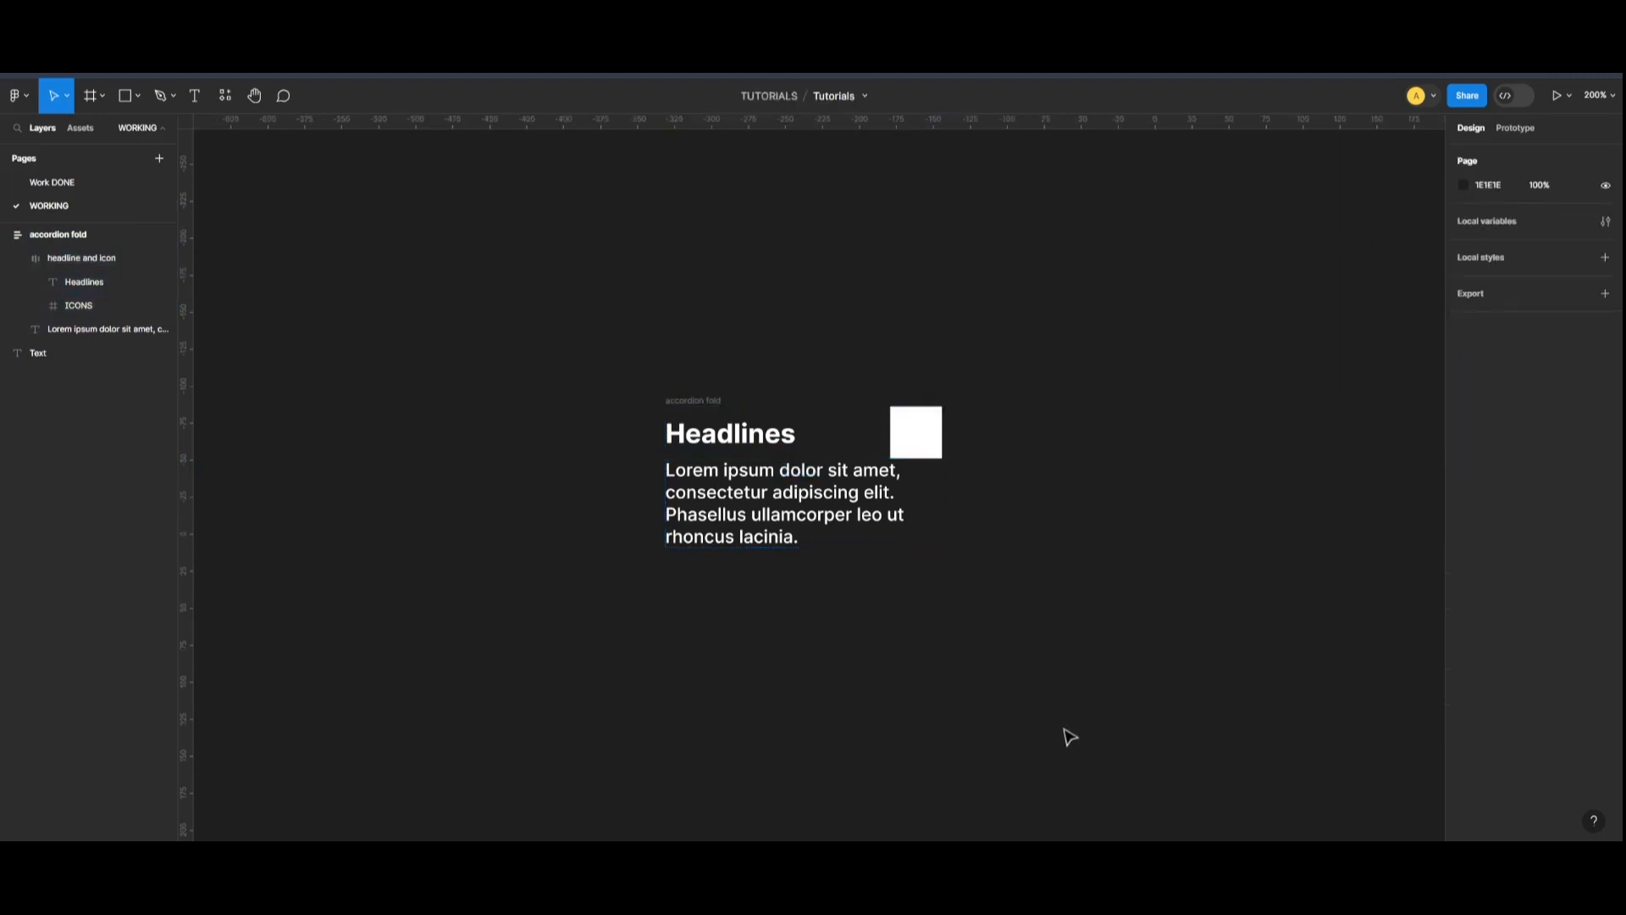
Narrow the "accordion fold" frame to 116 and set the Lorem ipsum paragraph's width to Fill container.
click(705, 400)
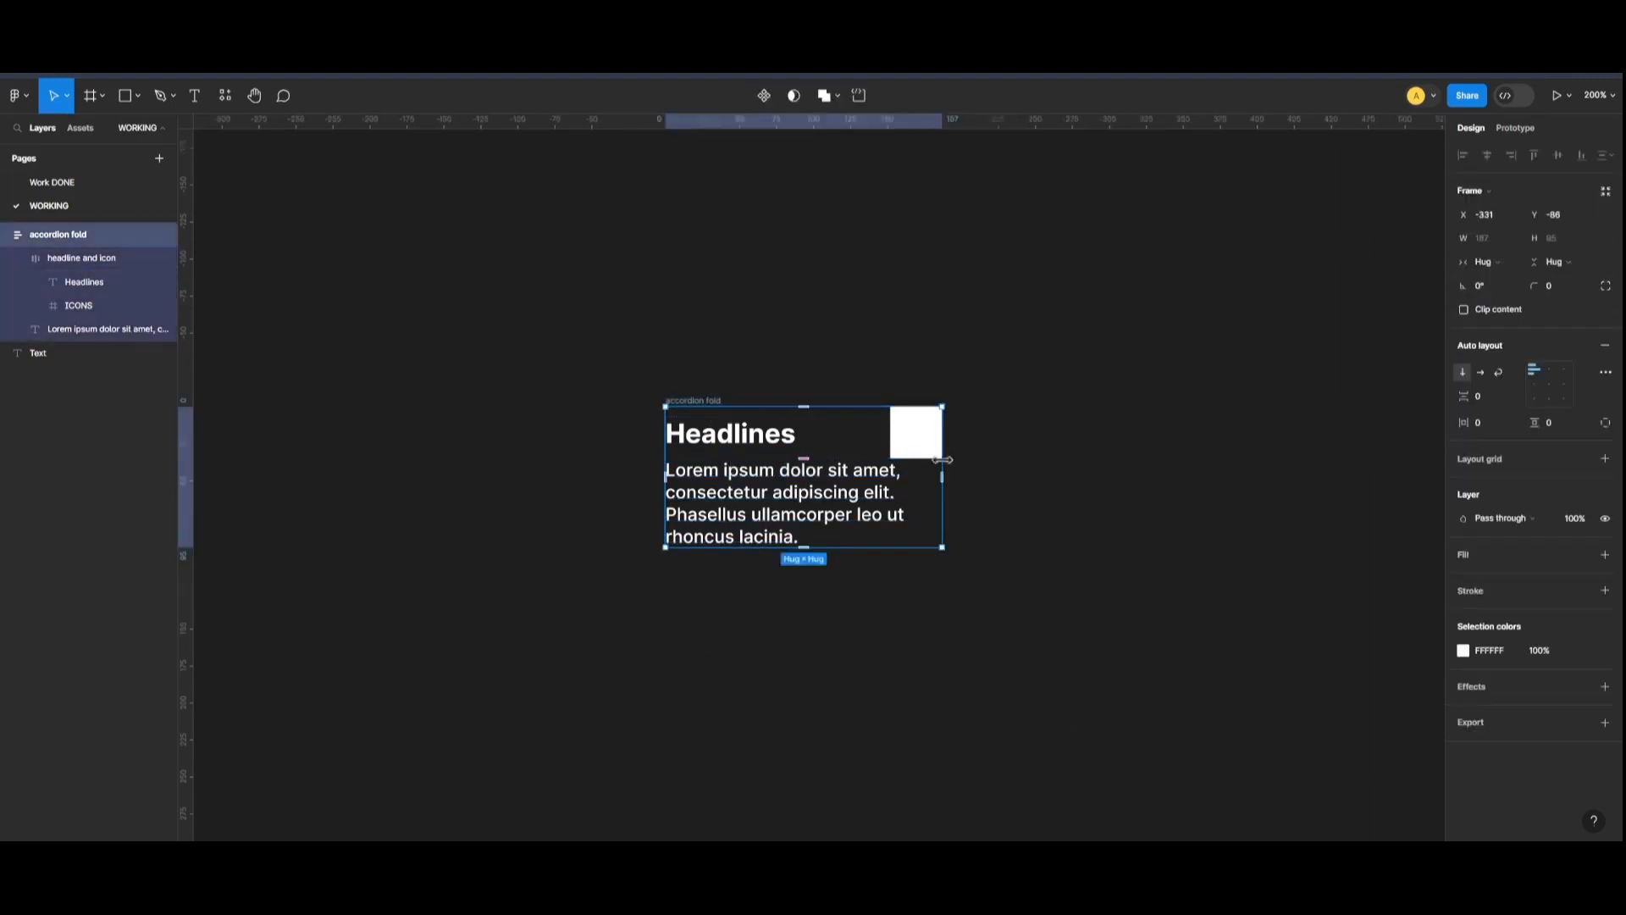
drag(979, 476, 839, 500)
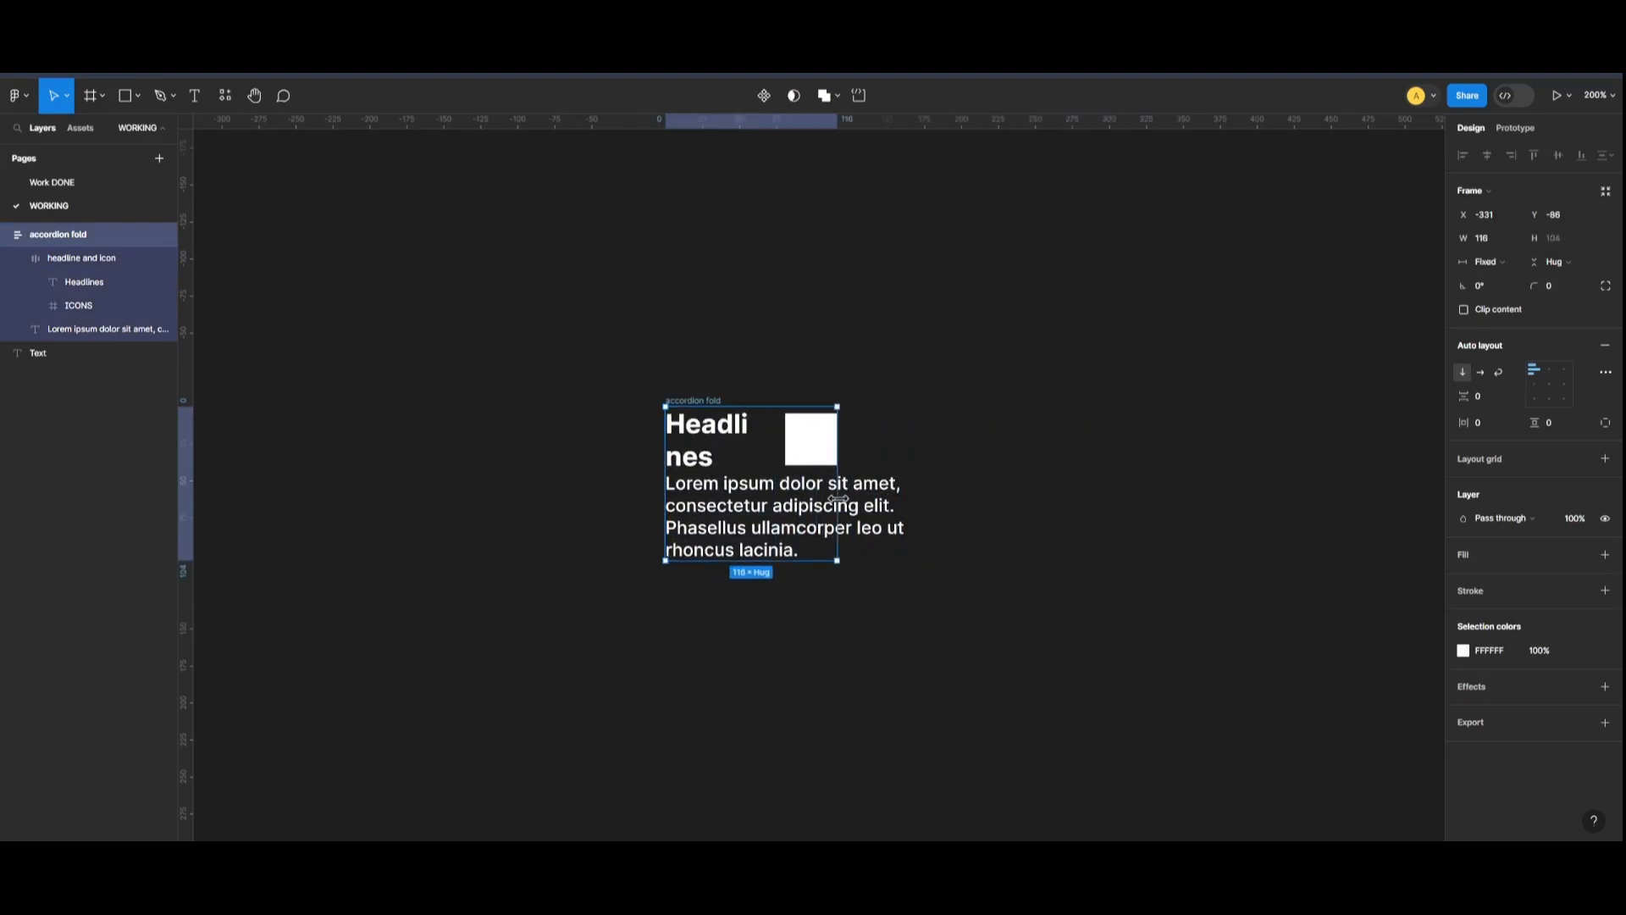
click(788, 523)
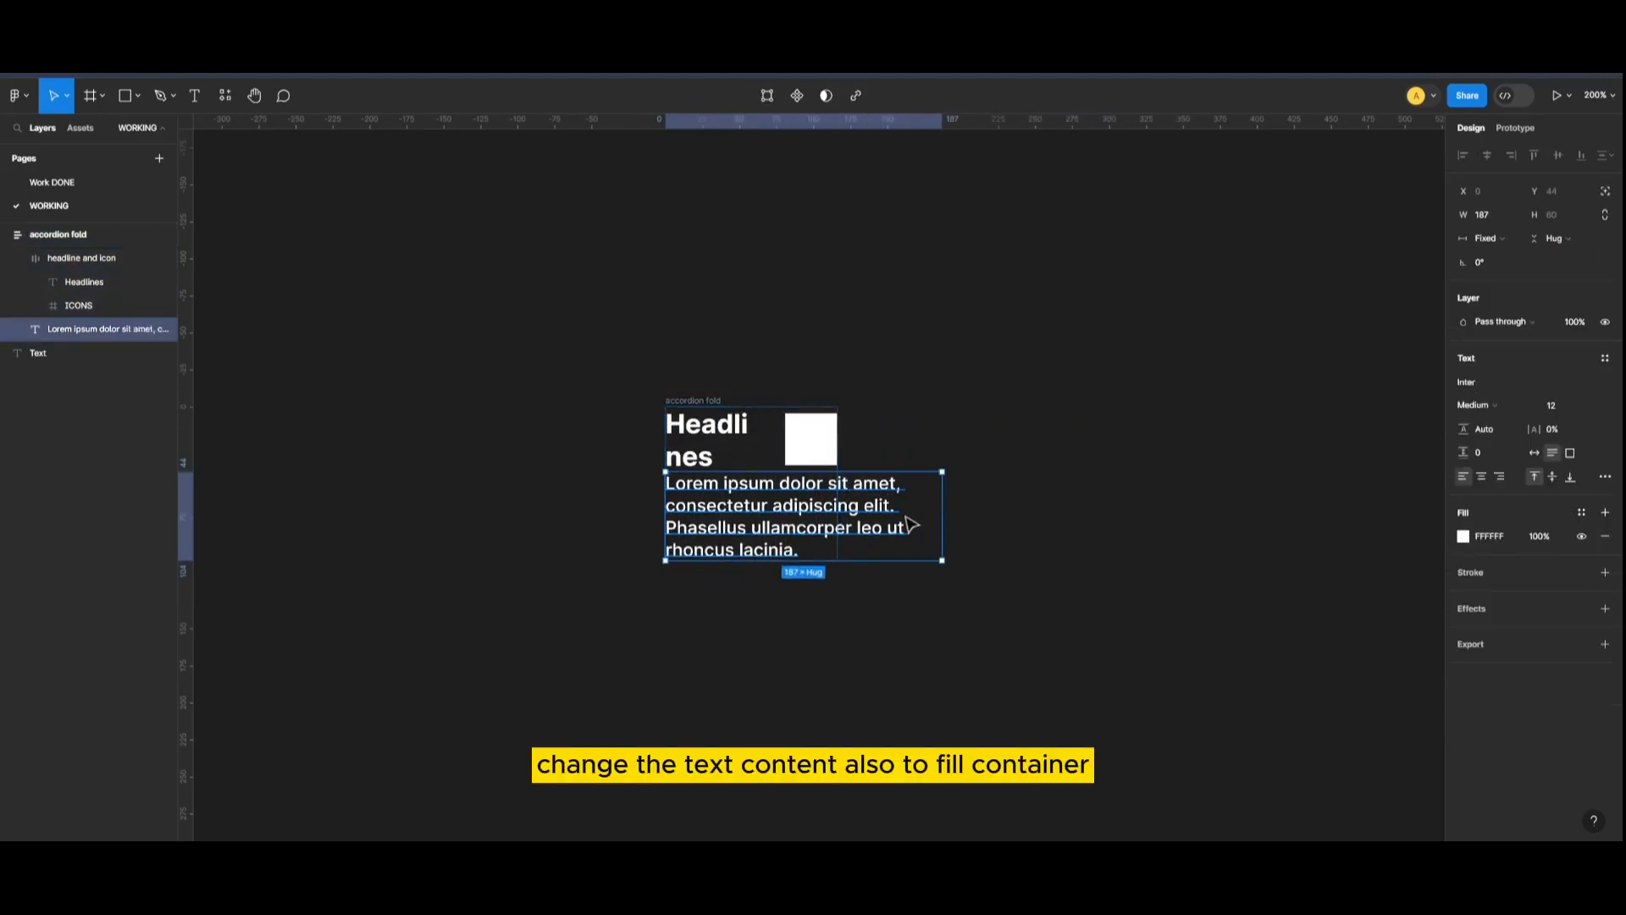
click(1496, 241)
click(1508, 274)
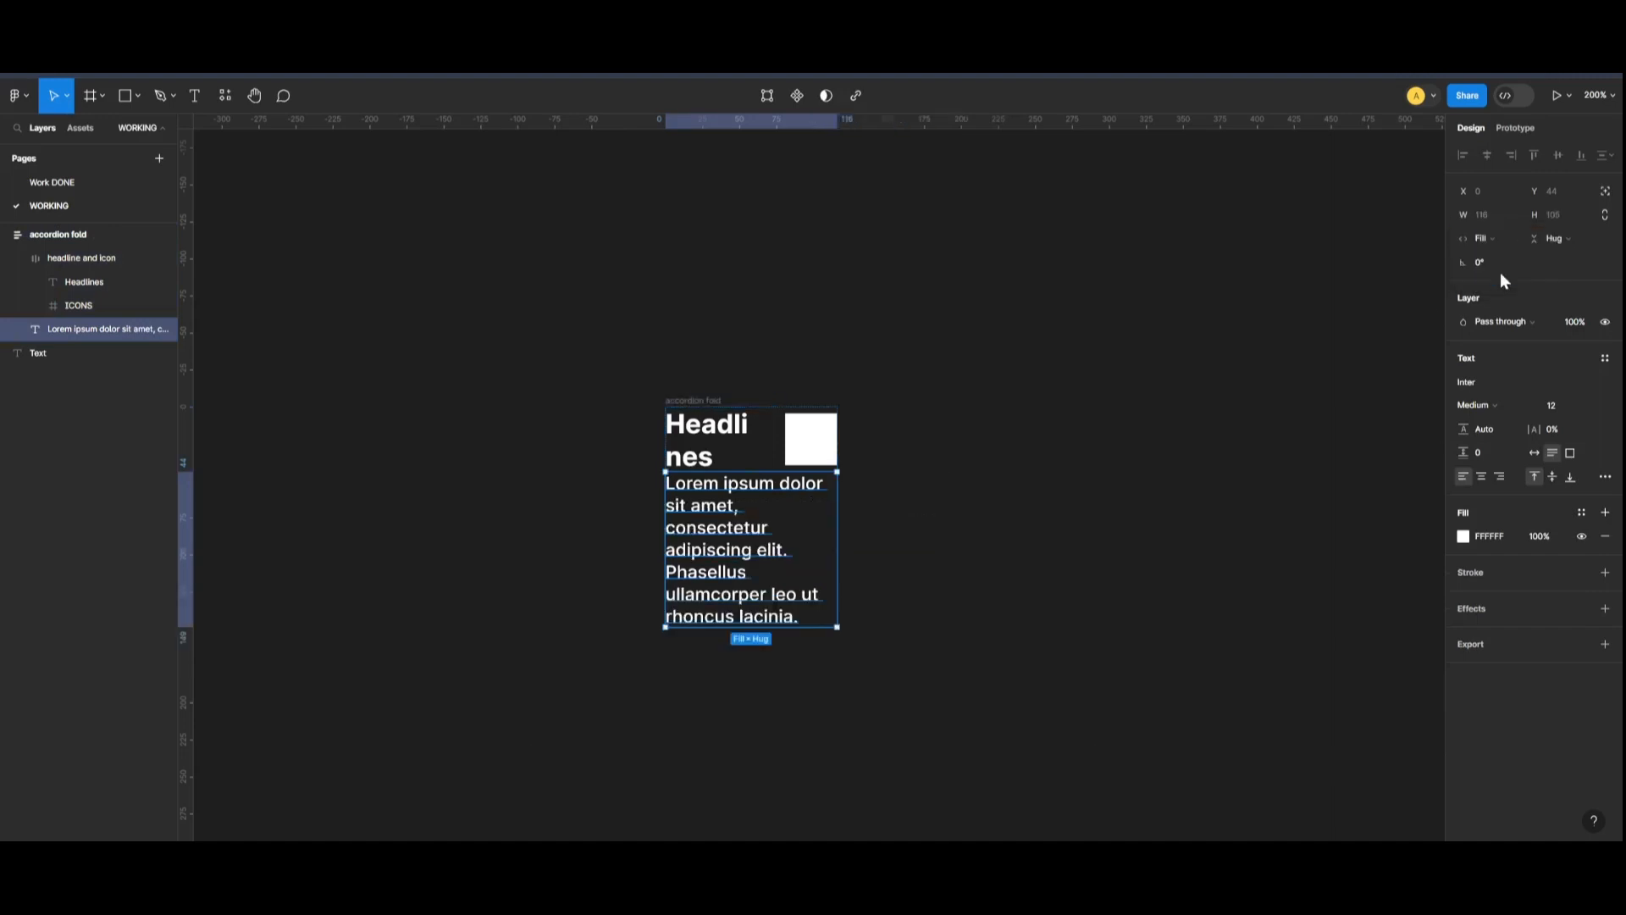
Widen the "accordion fold" frame to 210 and set the vertical spacing between its items to 20.
click(681, 400)
drag(838, 509, 977, 513)
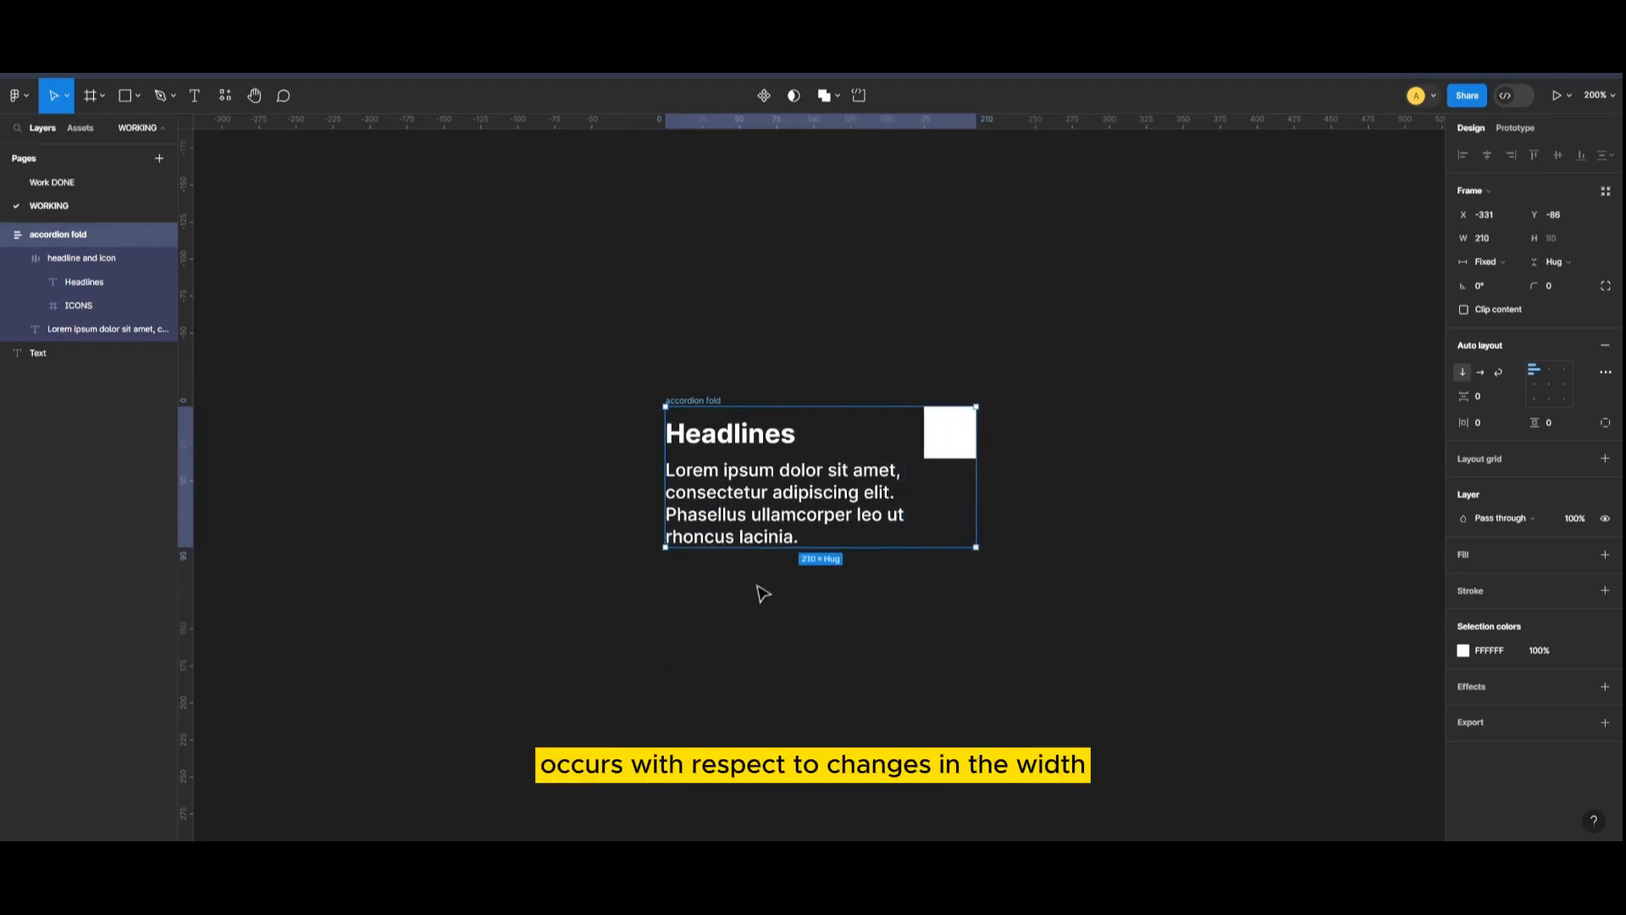
click(1498, 403)
text(20)
key(Tab)
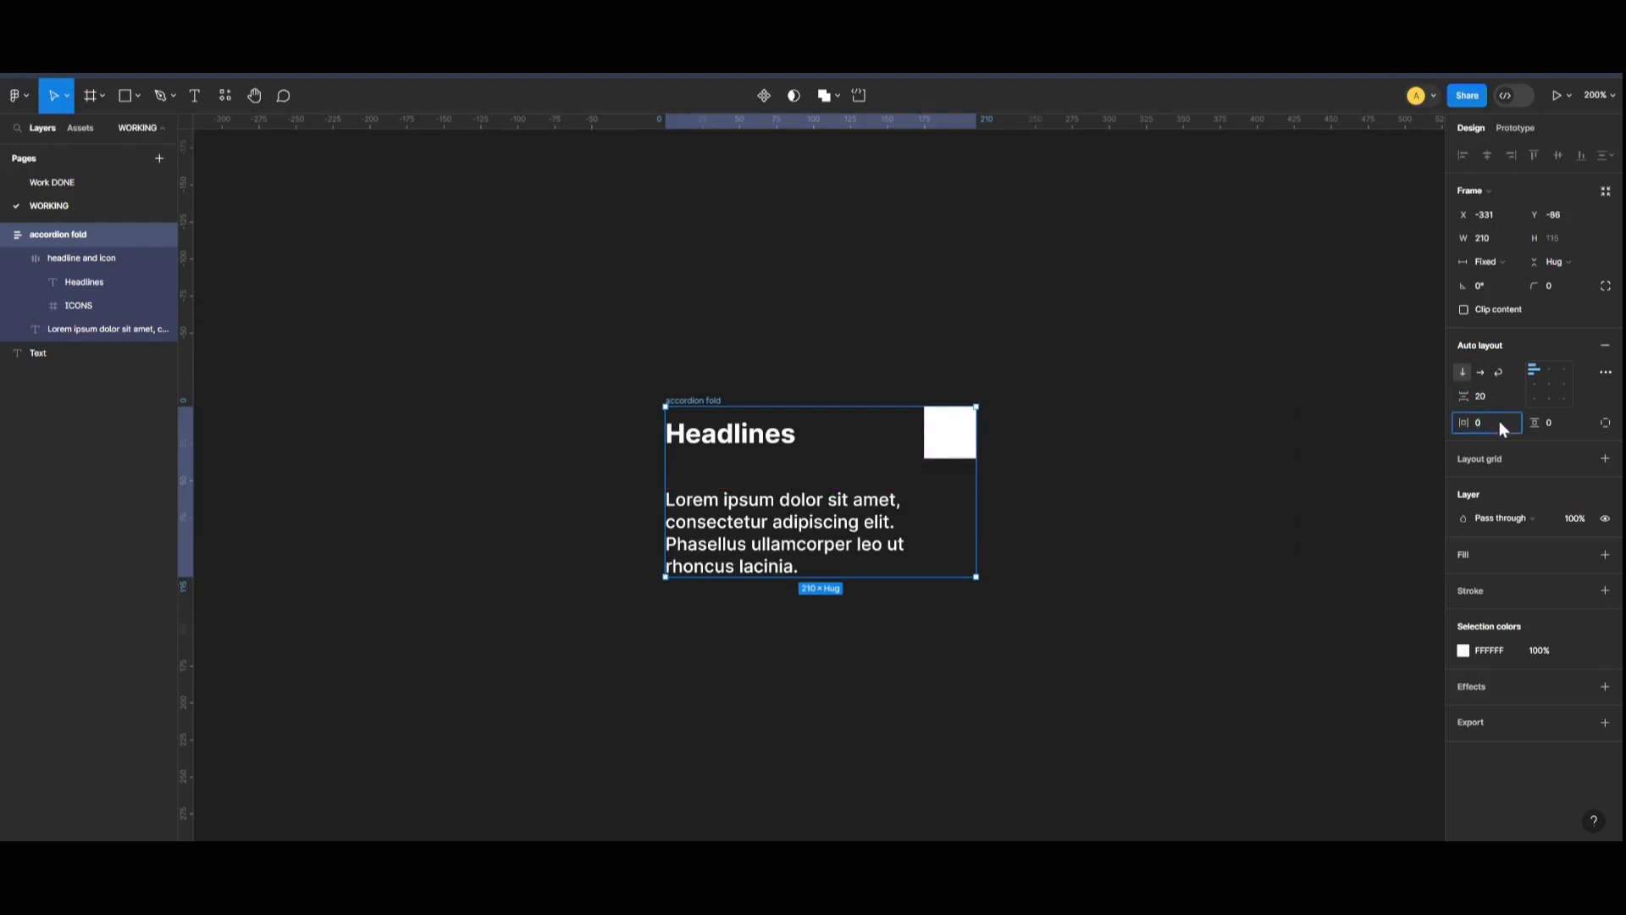
Set the horizontal and vertical padding of the "accordion fold" auto layout to 20 each.
key(Return)
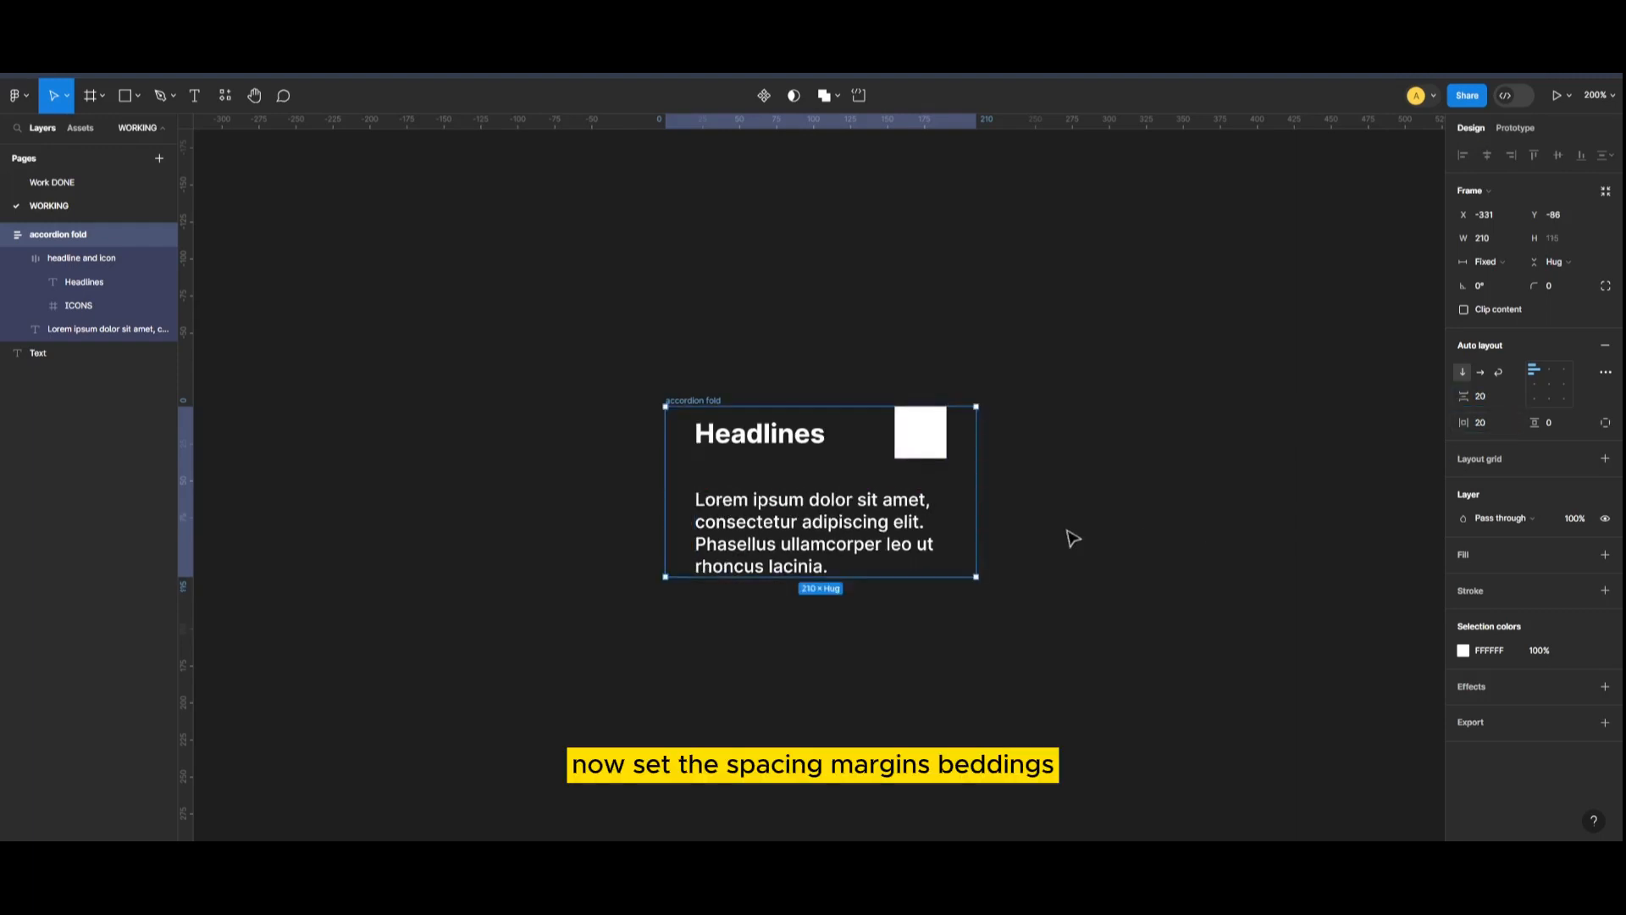
click(1566, 424)
text(20)
key(Return)
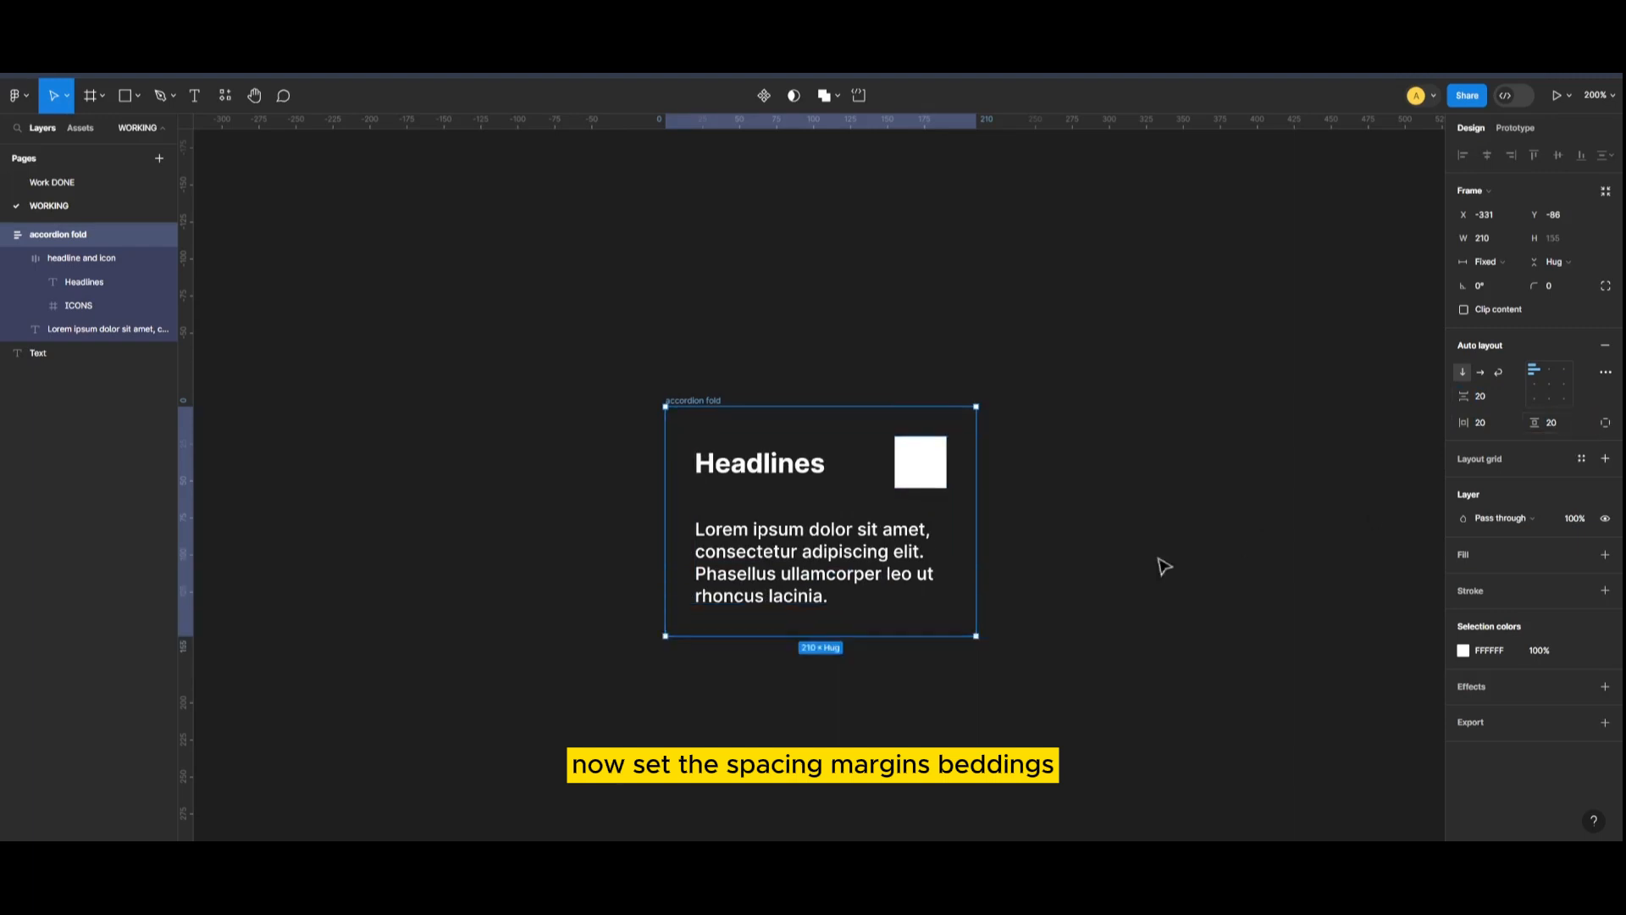
click(976, 683)
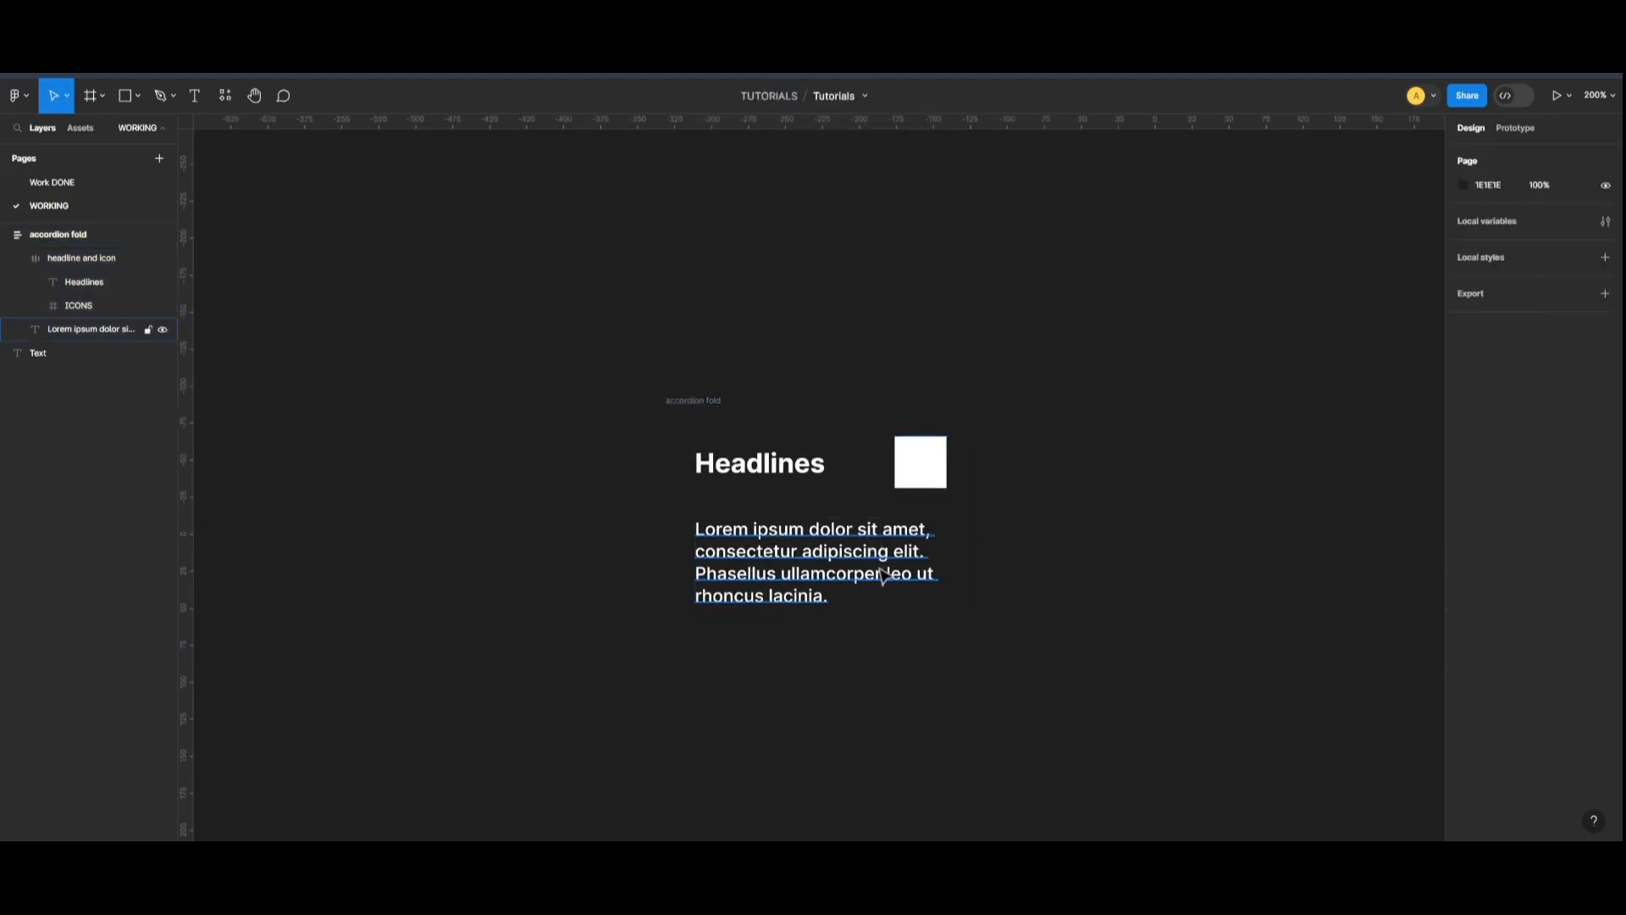
click(890, 605)
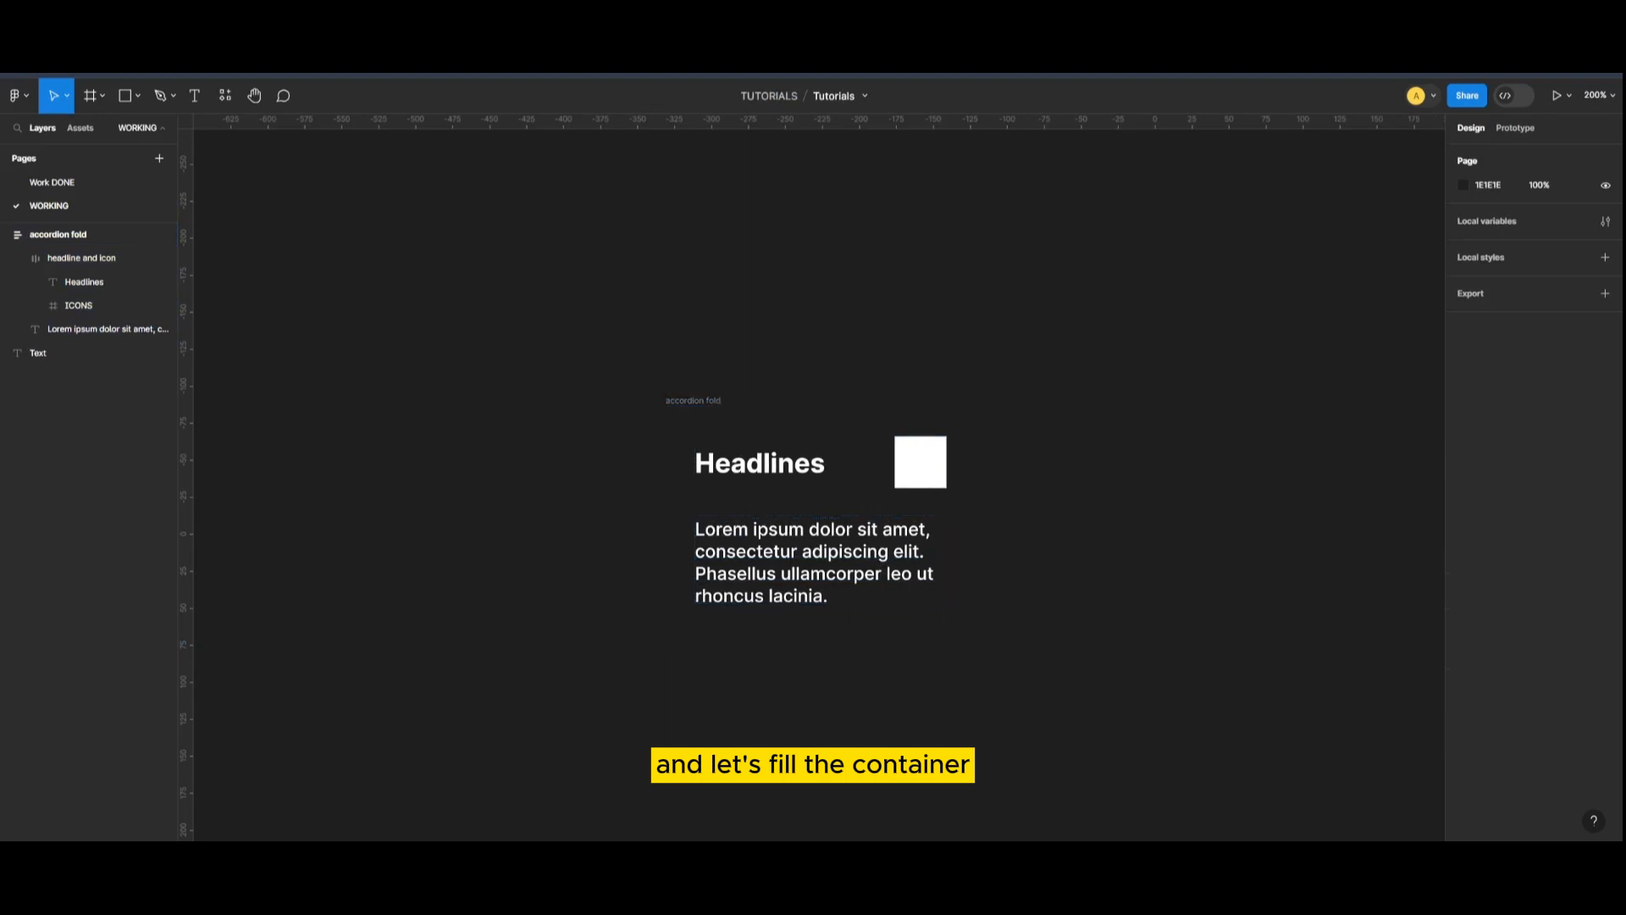
Add a dark grey 5B5959 fill to the "accordion fold" frame.
click(710, 404)
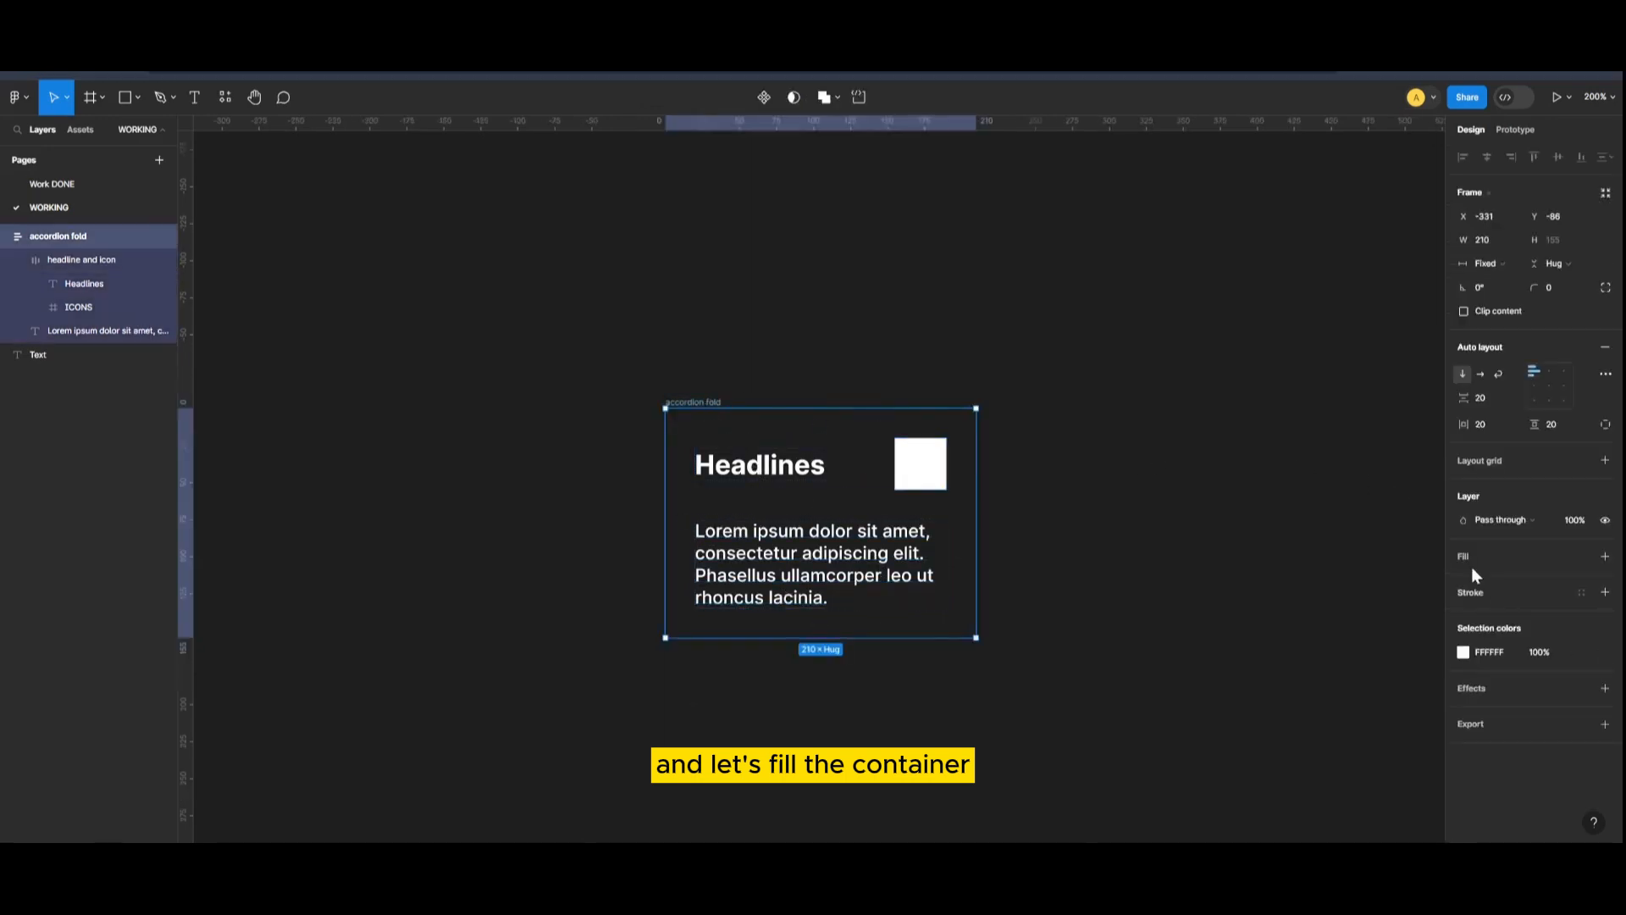
click(1605, 556)
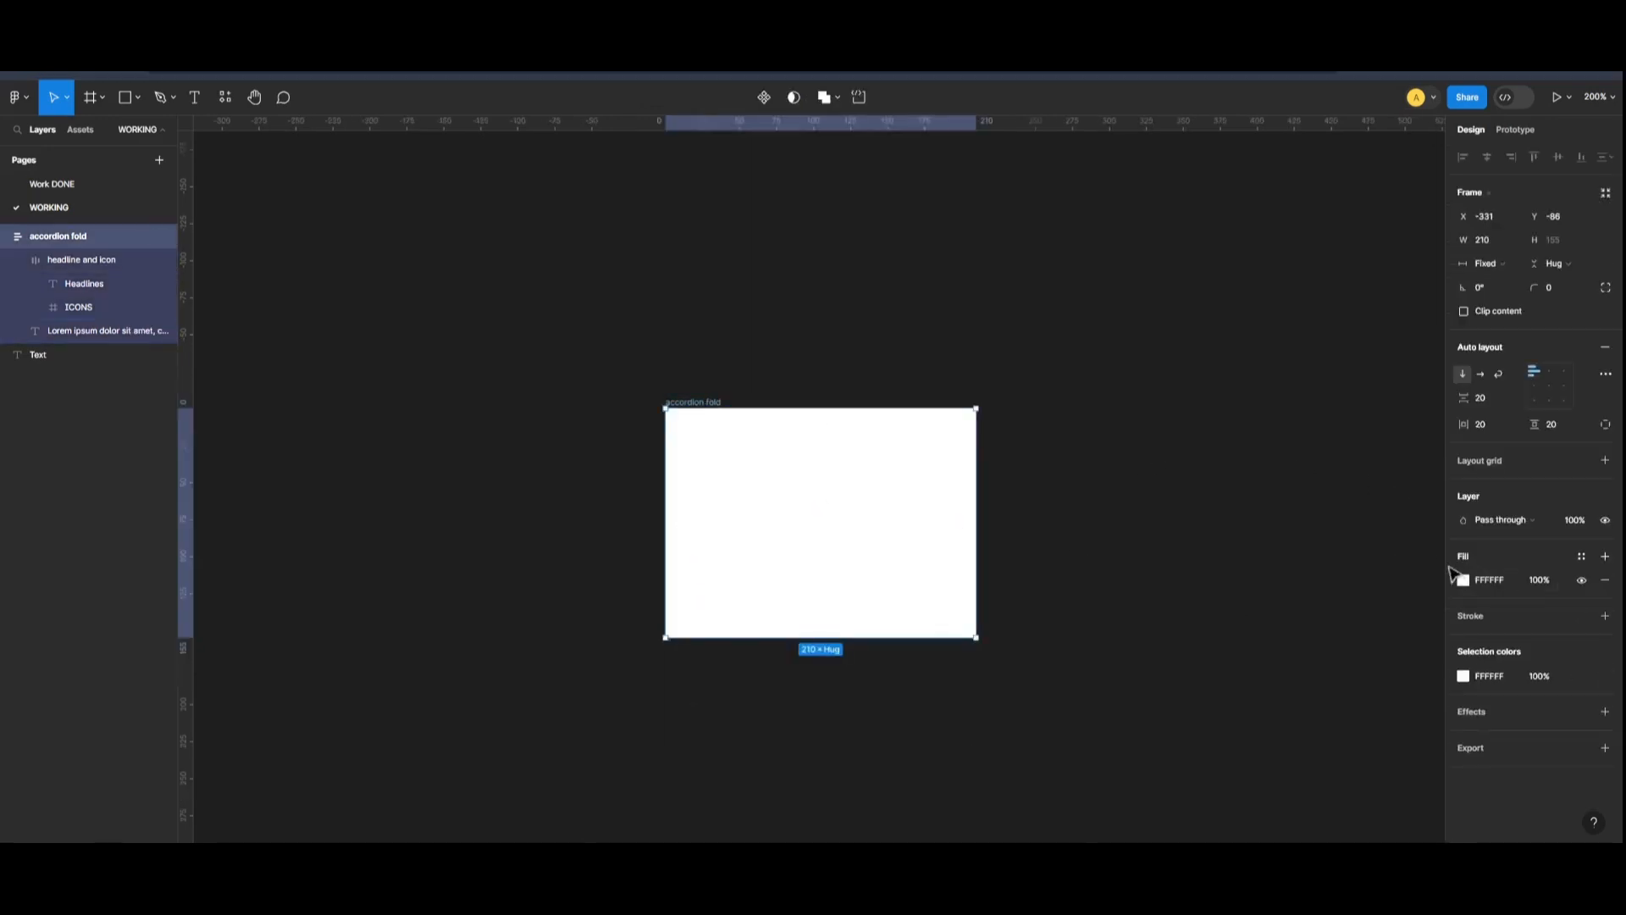
click(1463, 580)
drag(1294, 488, 1273, 589)
click(1074, 647)
Round the corners of the "accordion fold" frame with a radius of 20.
click(779, 419)
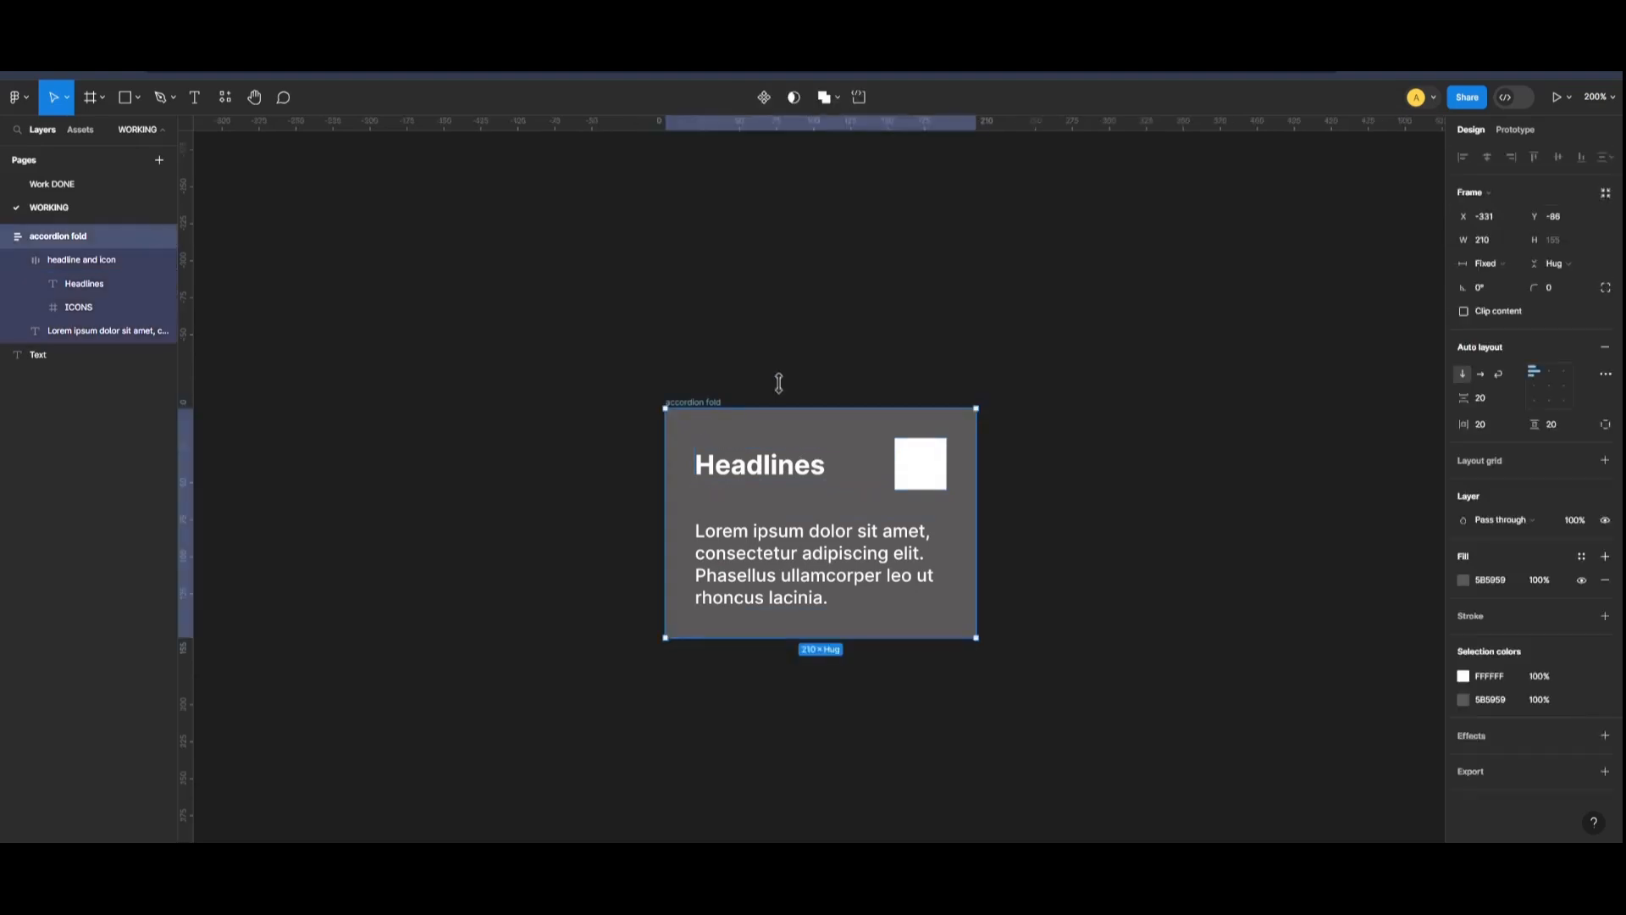
text(20)
key(Return)
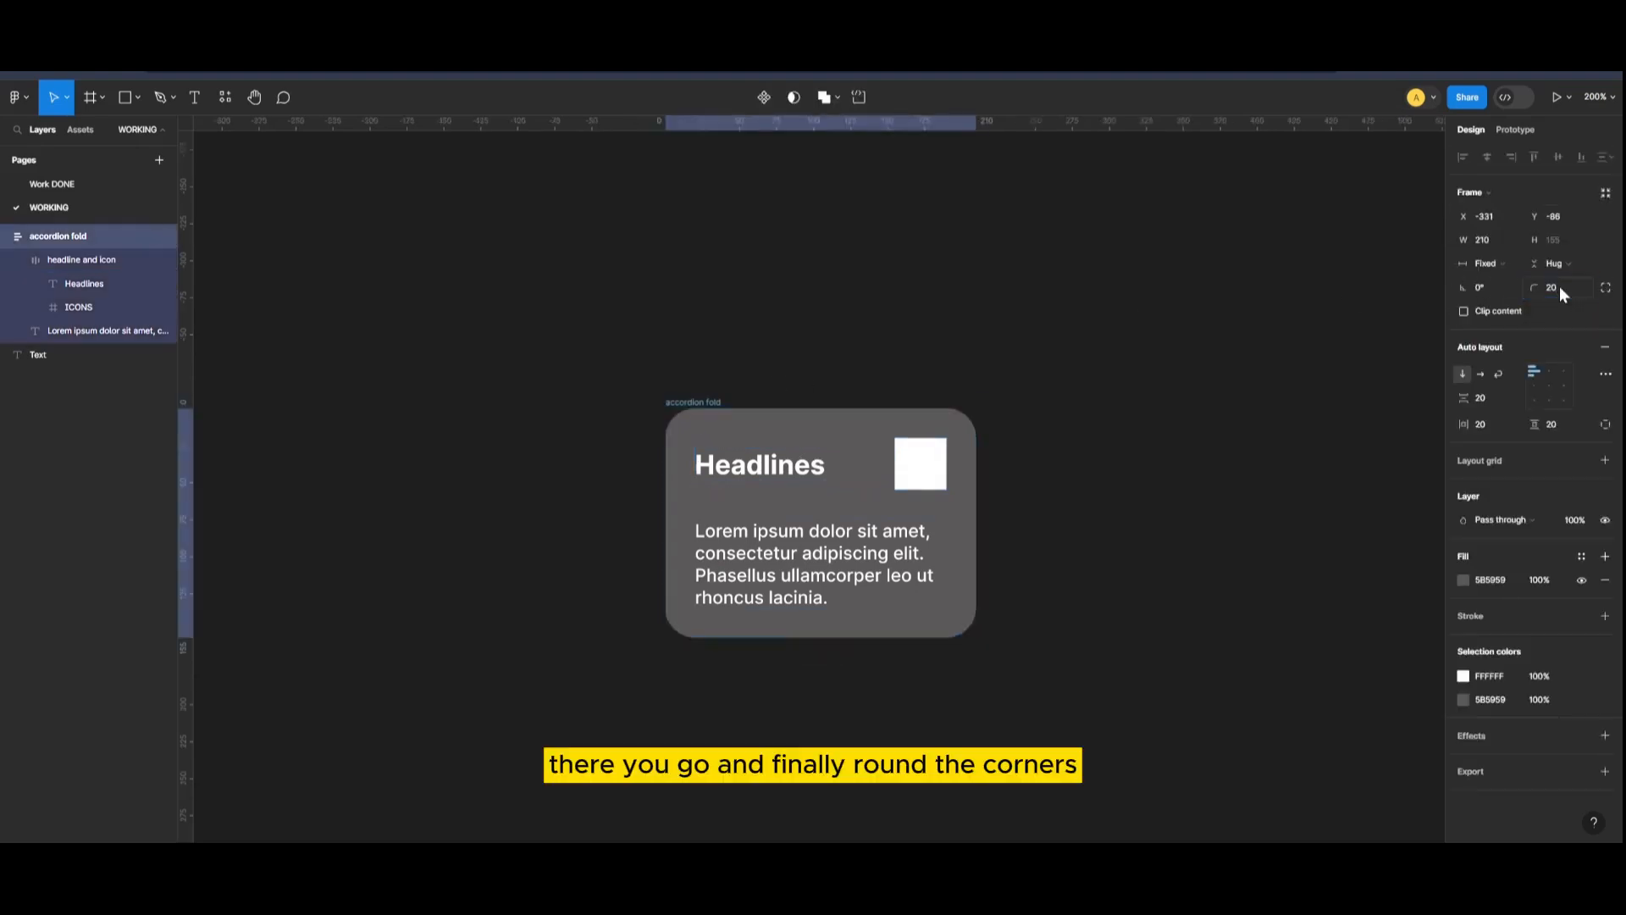
click(1177, 581)
Widen the "accordion fold" frame to 258.
click(696, 401)
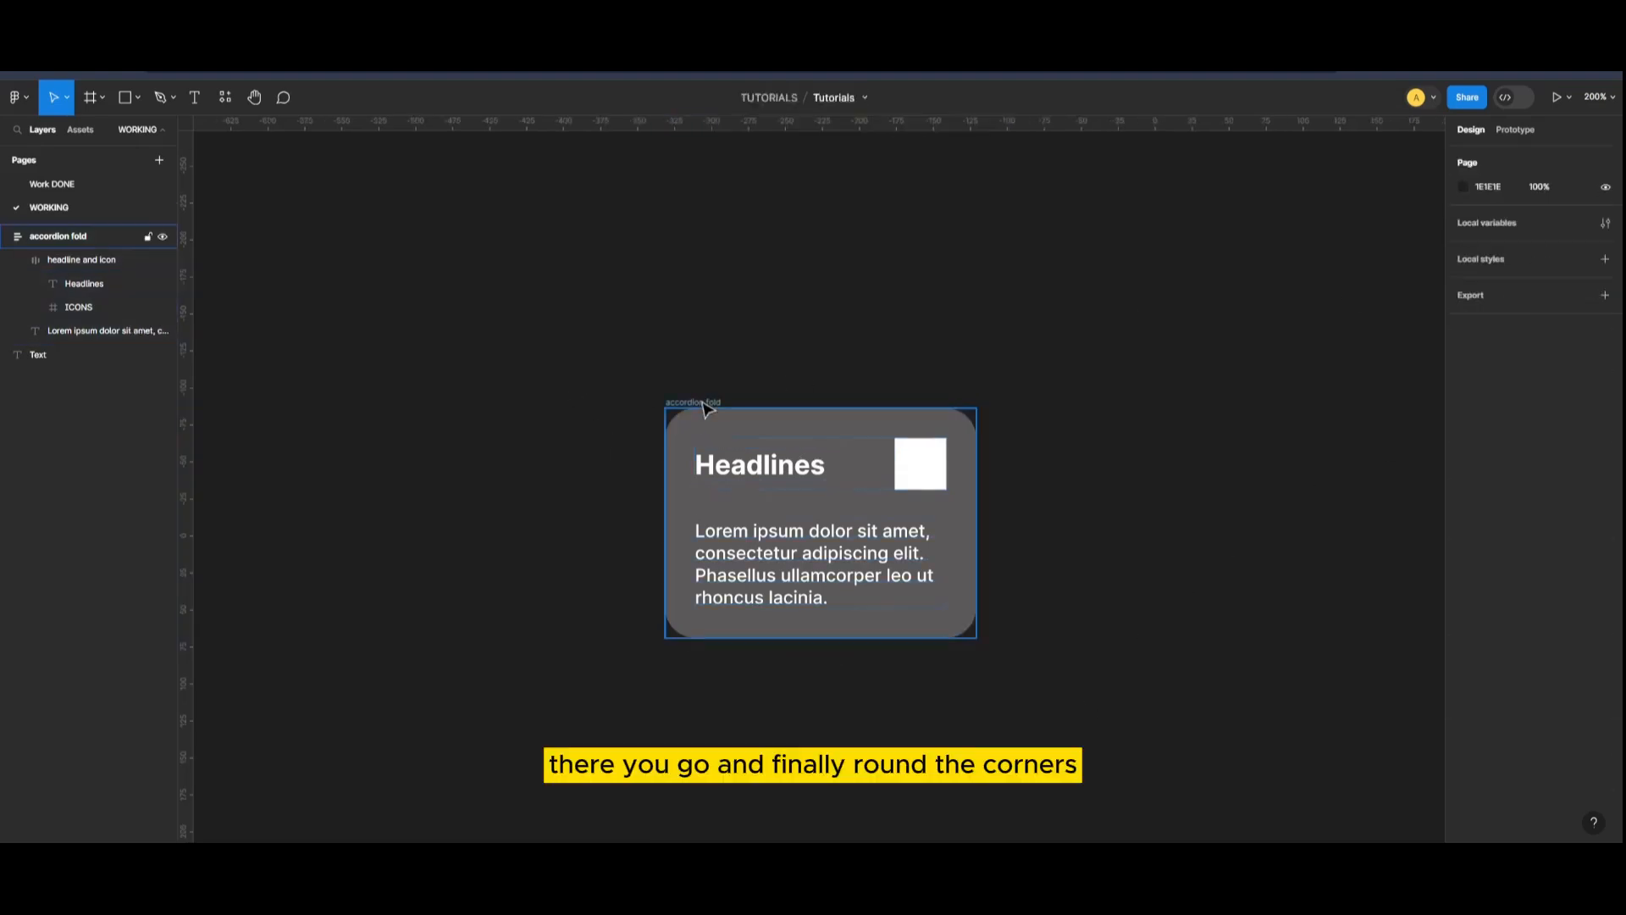
drag(976, 520, 1048, 526)
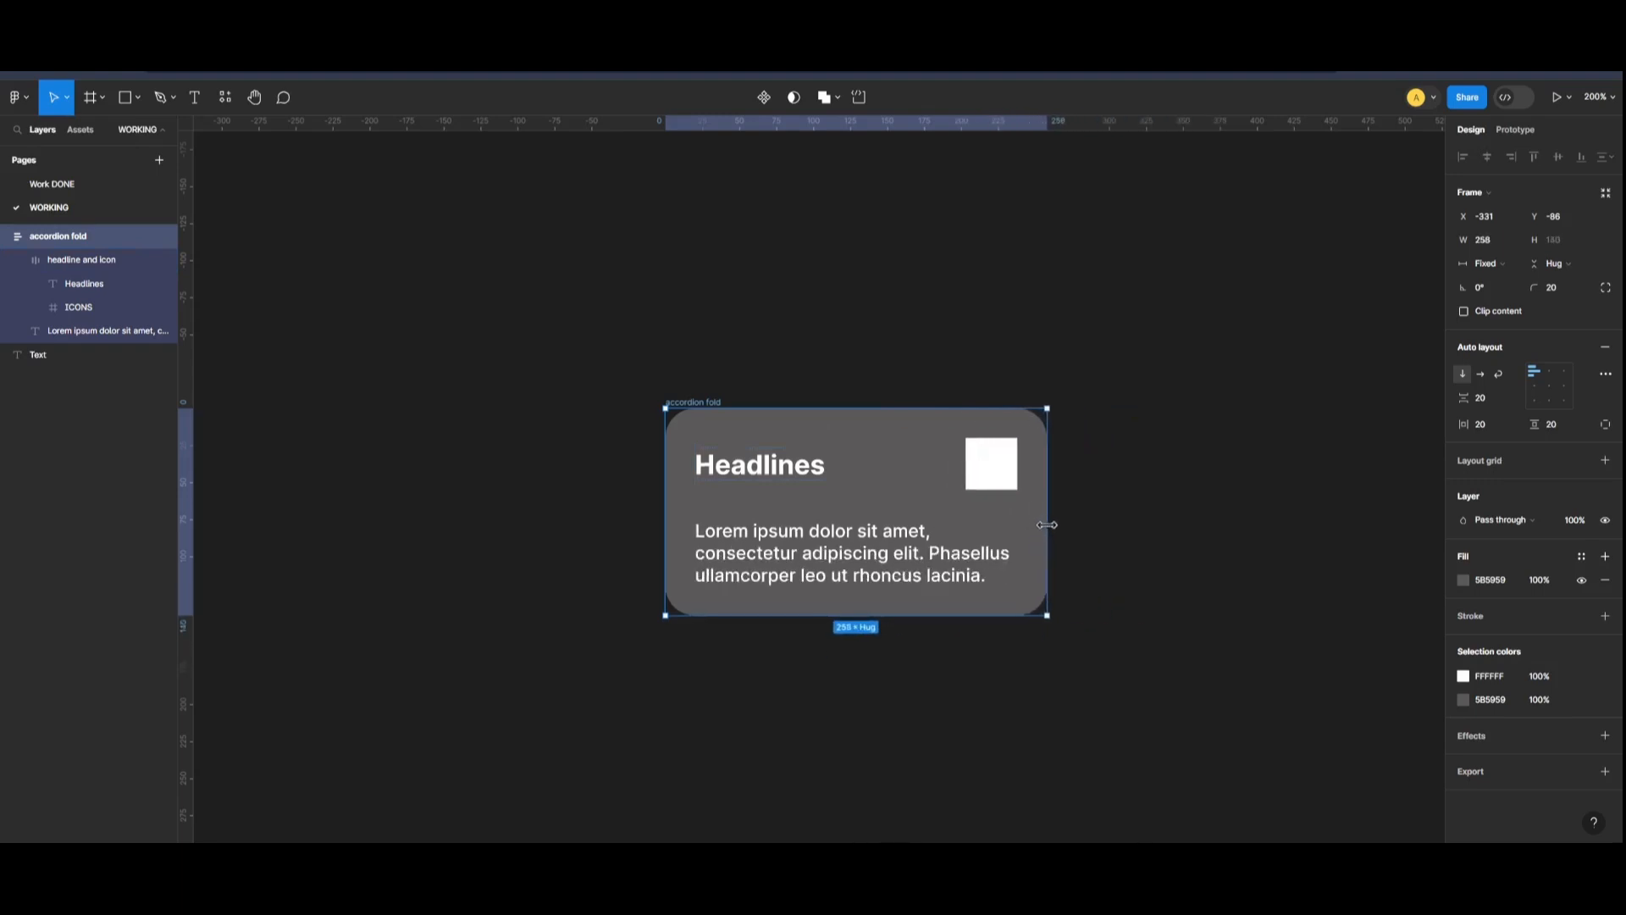
click(1153, 565)
Move the "accordion fold" frame up and left on the canvas to X -386, Y -139, and widen it to 281.
drag(718, 401, 637, 324)
click(715, 613)
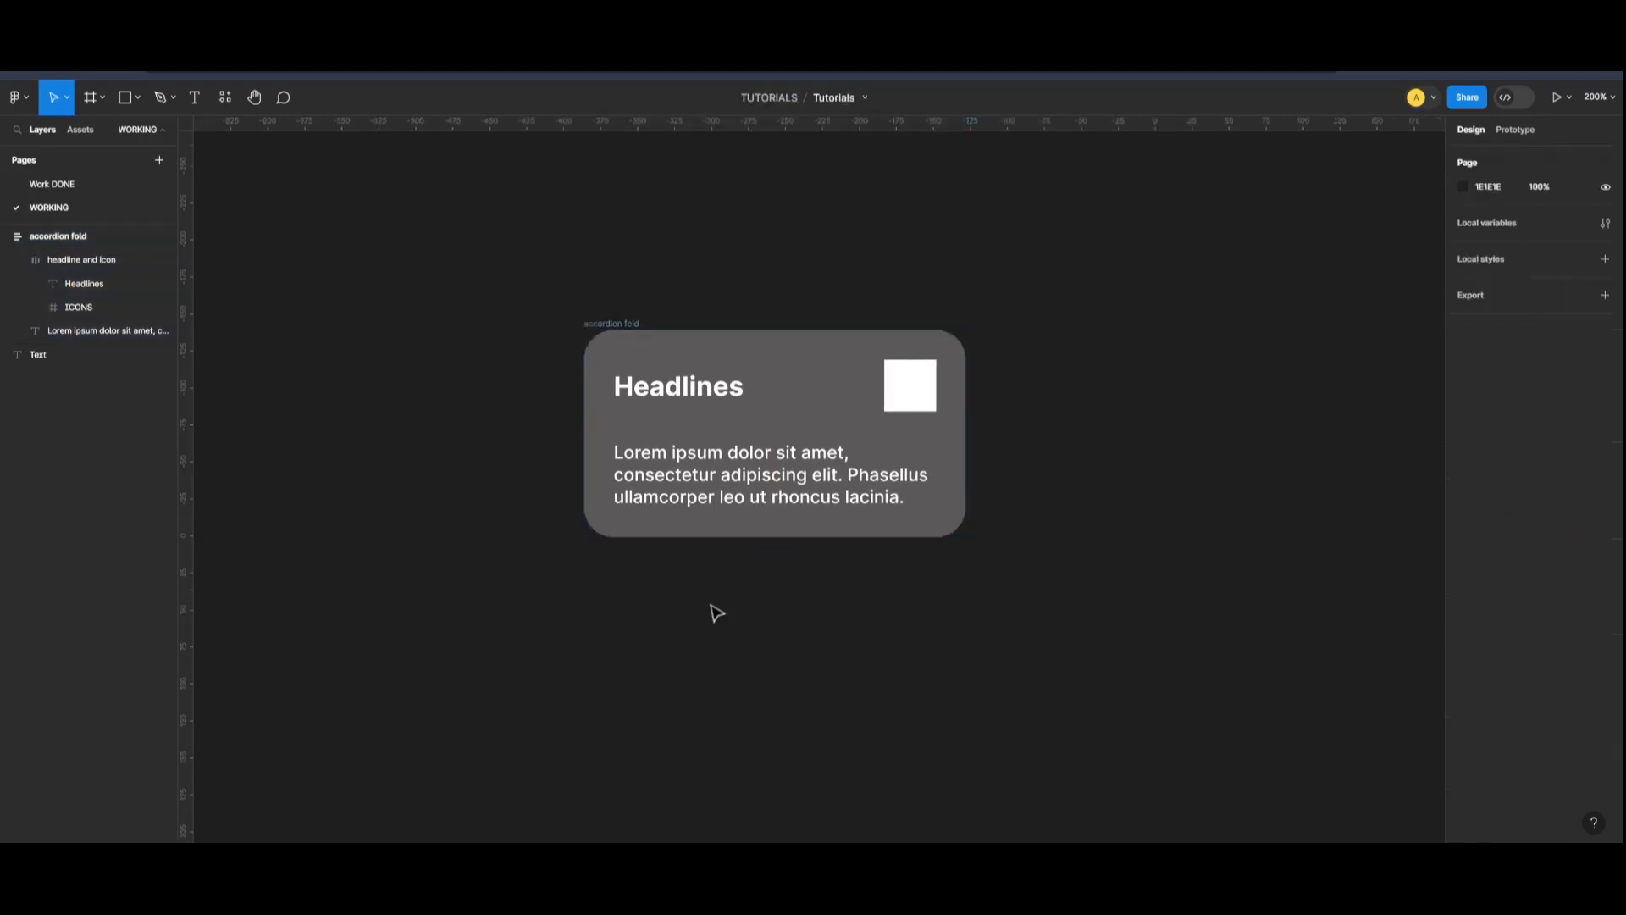
click(597, 330)
drag(986, 422, 1002, 419)
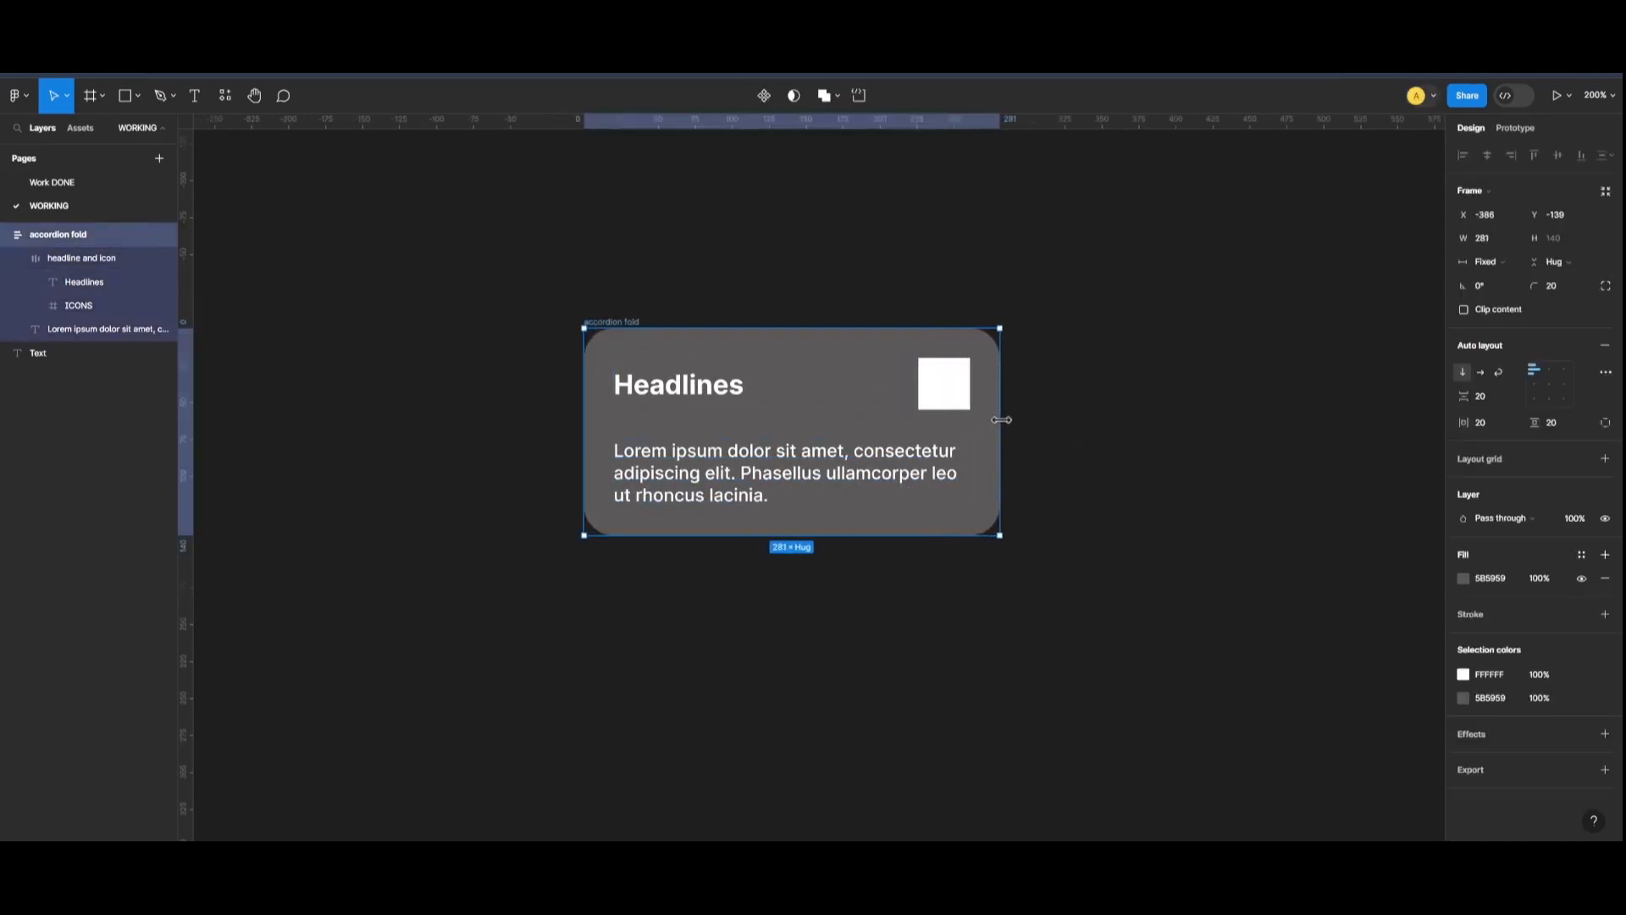
Shrink the white ICONS placeholder in the headline row to 24 × 24.
key(ctrl+plus)
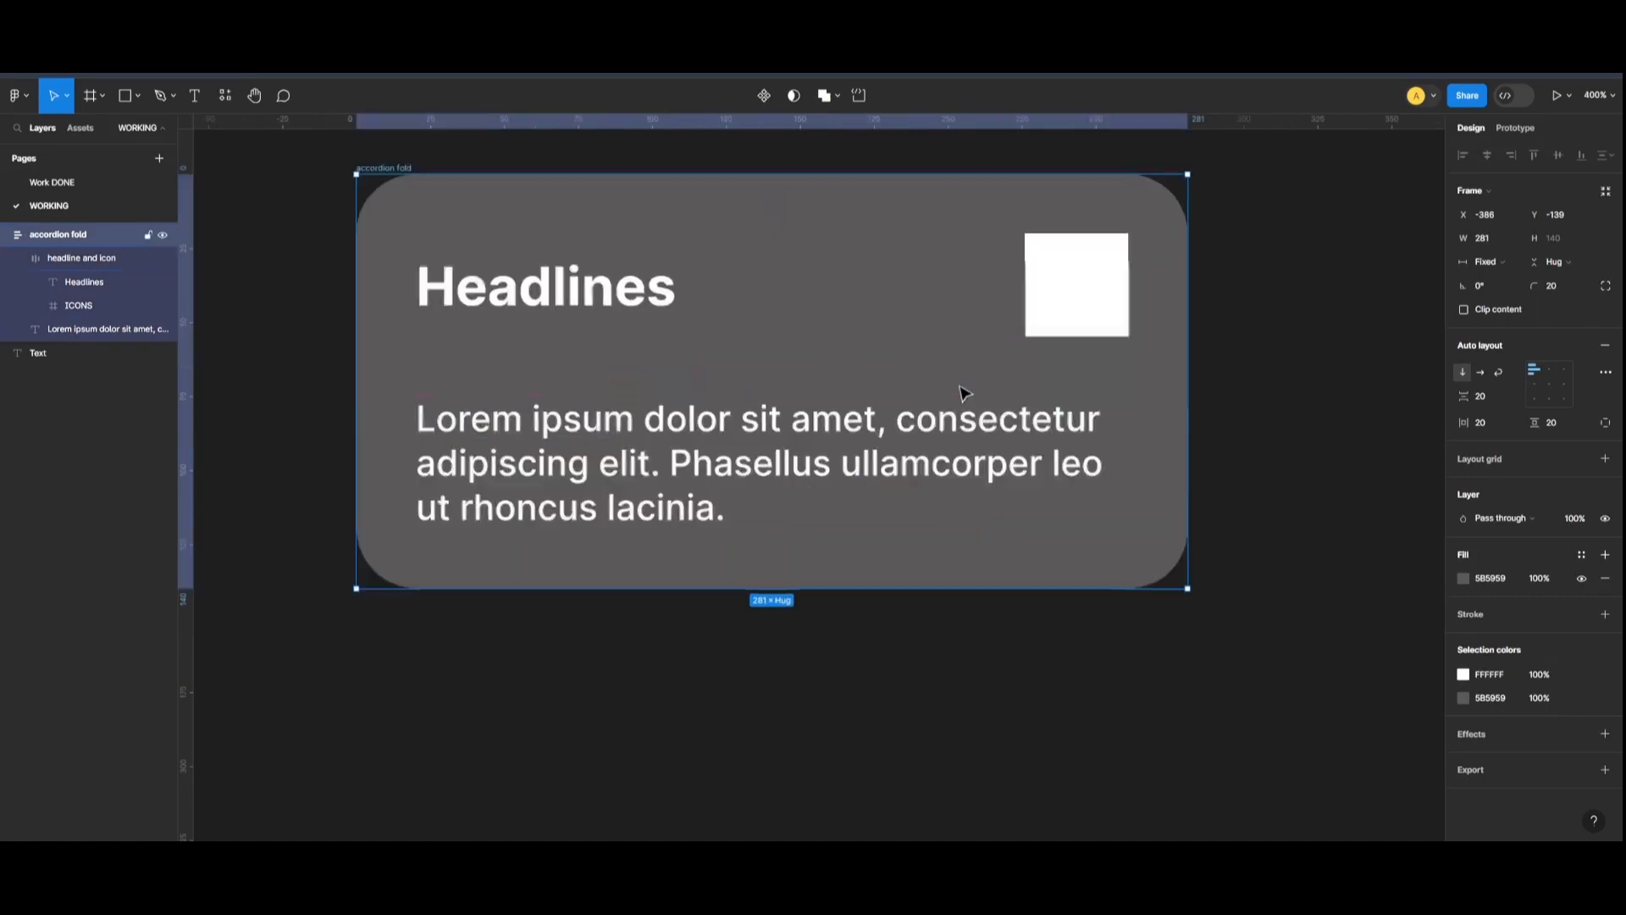
click(1115, 308)
double_click(1055, 328)
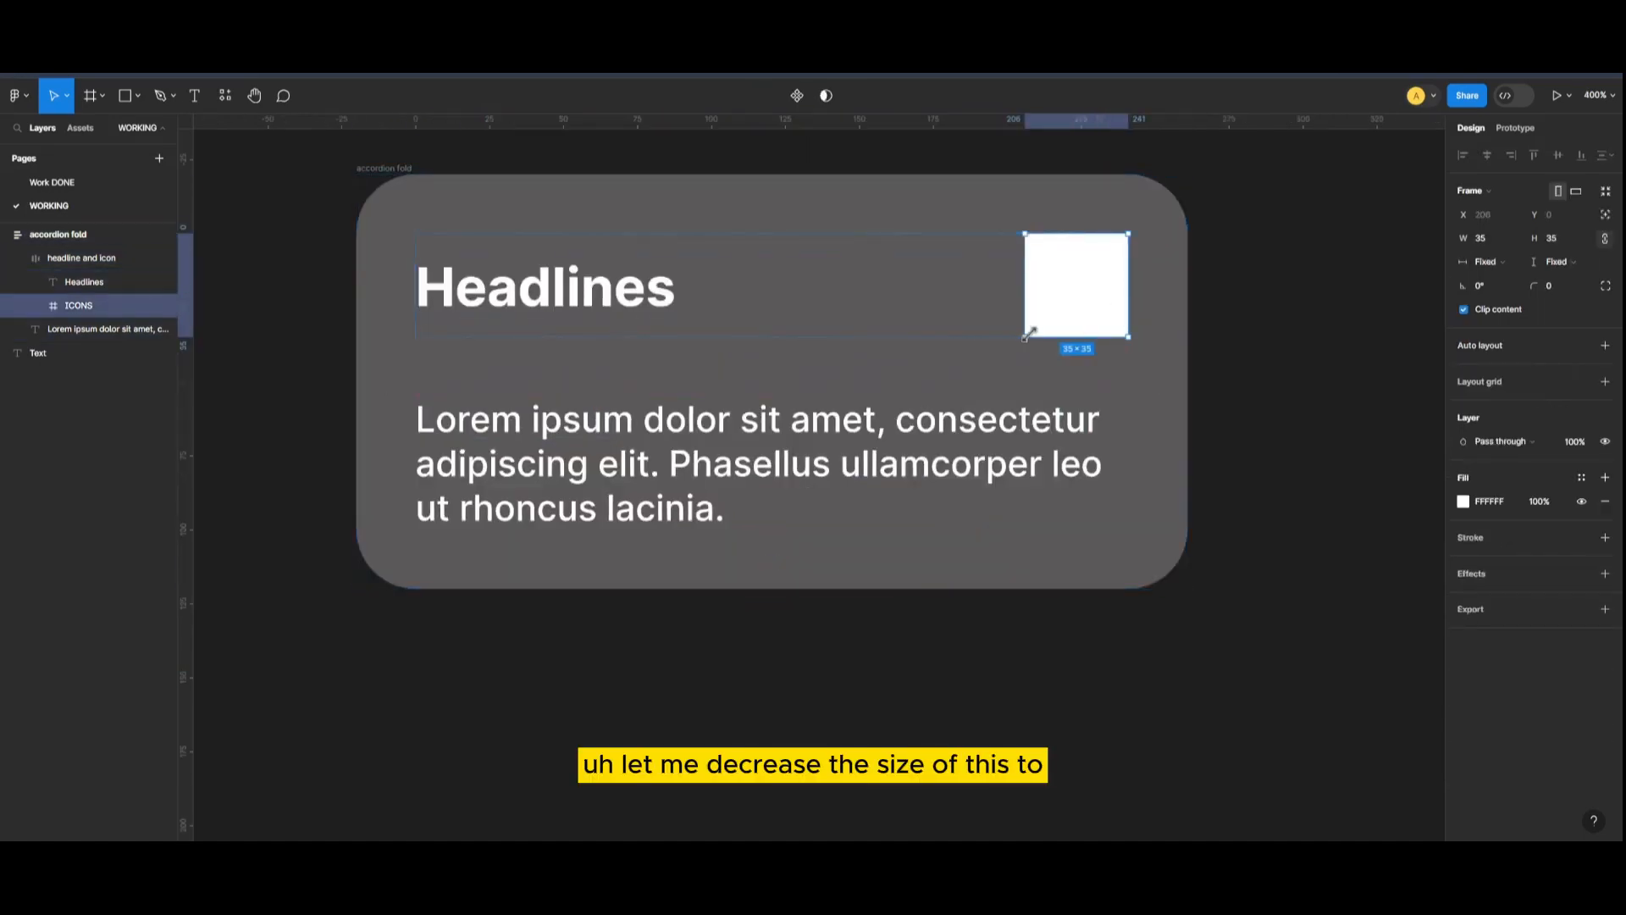
drag(1031, 331, 1072, 310)
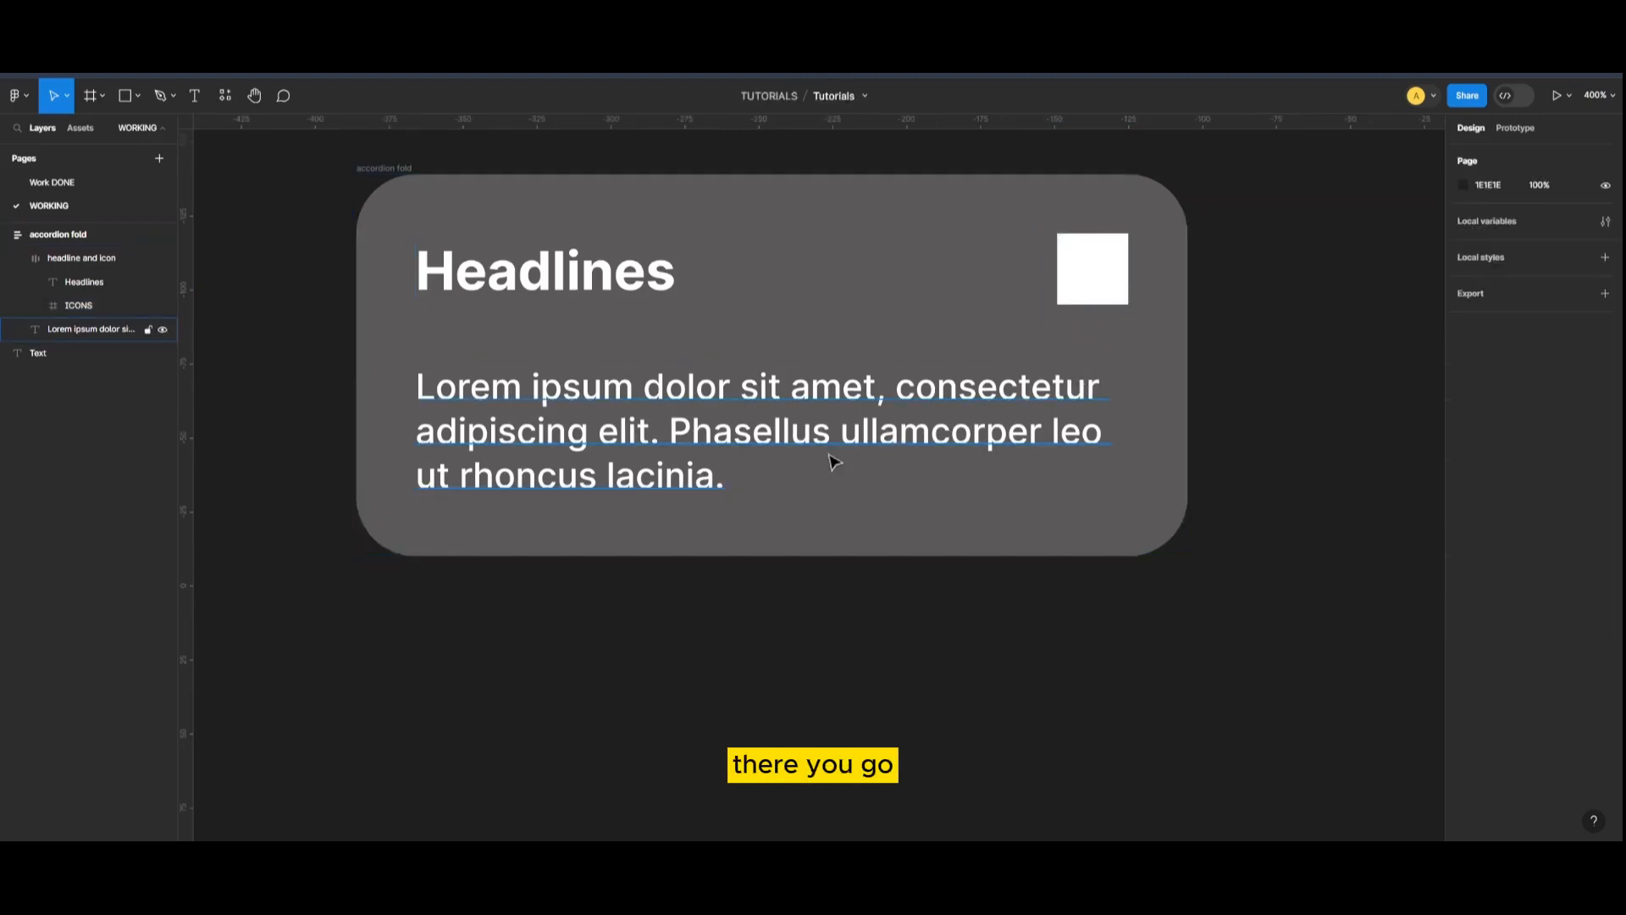
key(minus)
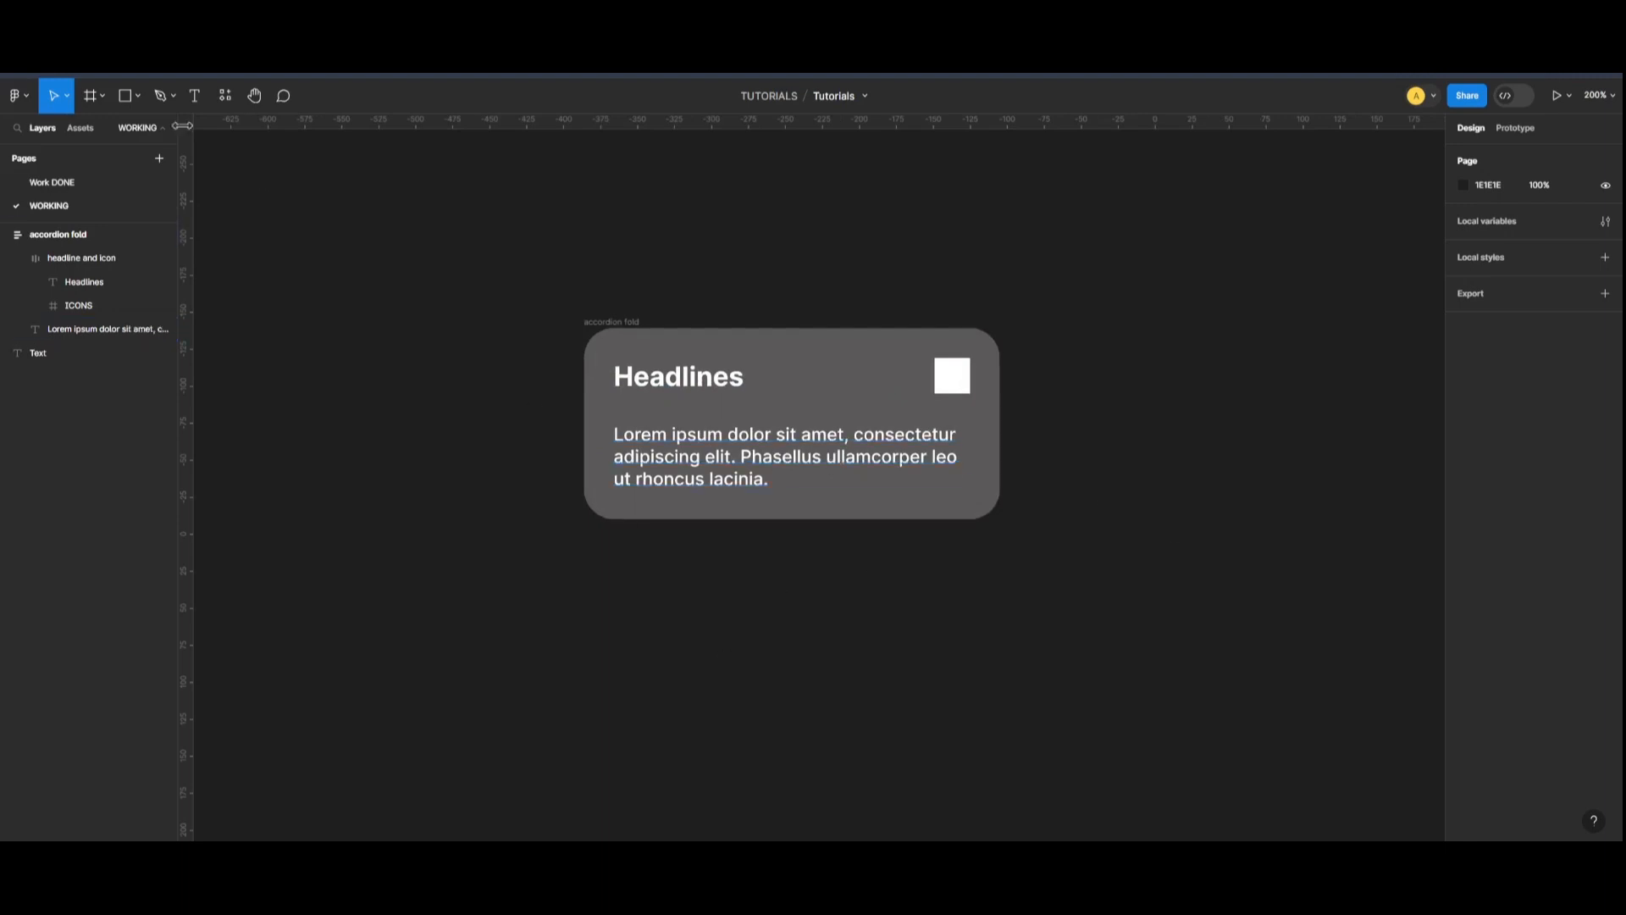
Draw a horizontal line about 147 long on the canvas below the card.
click(137, 95)
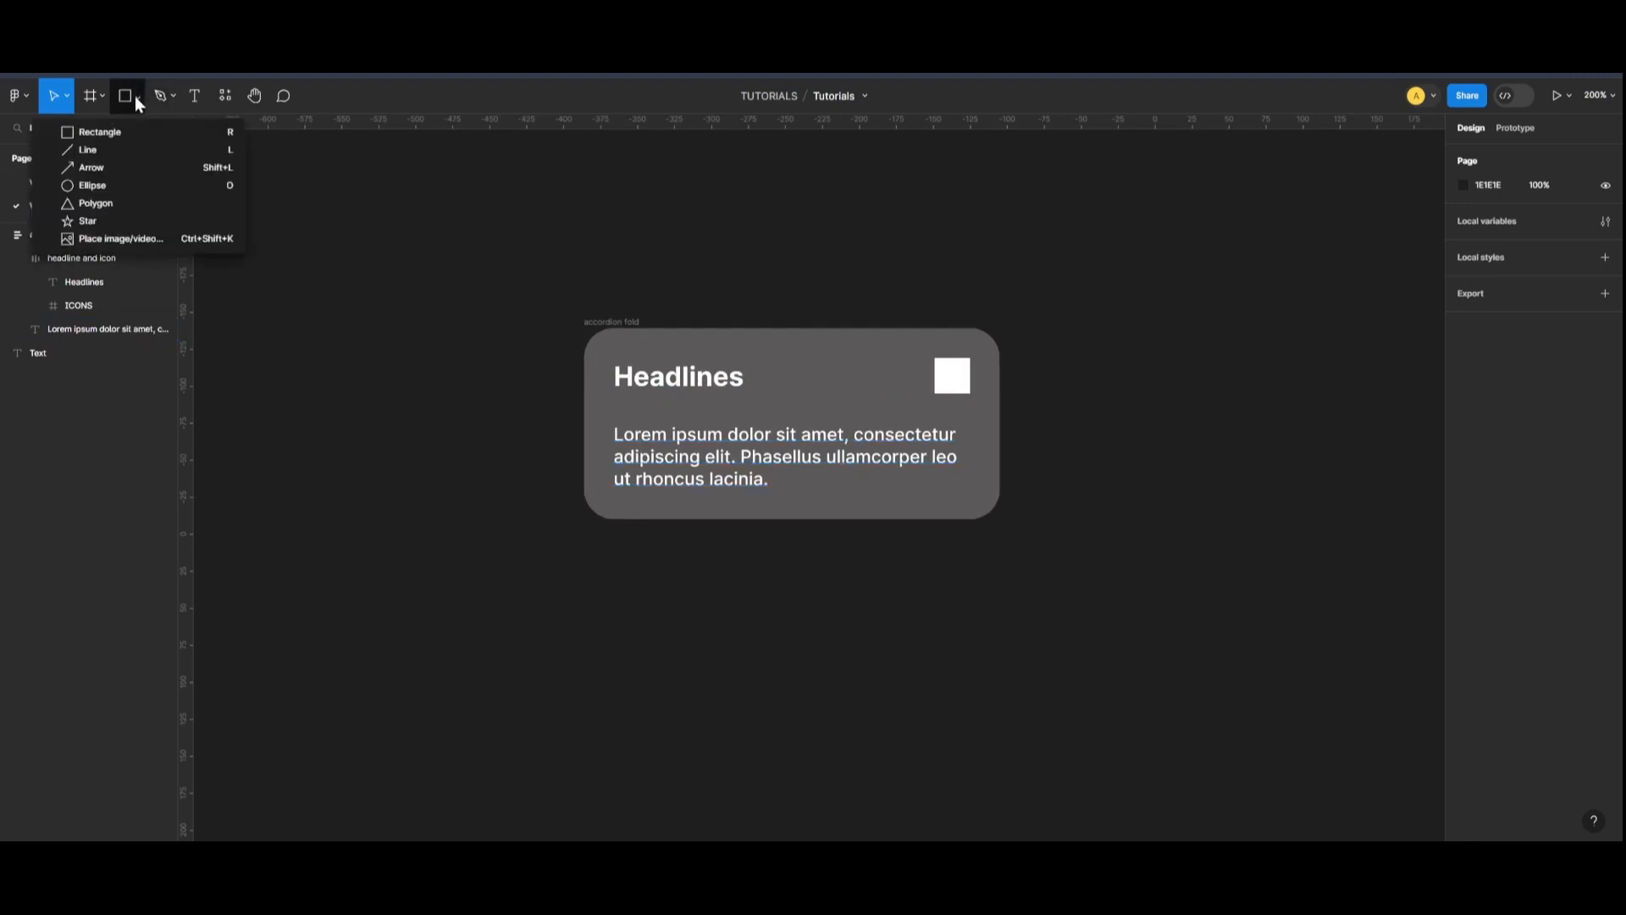
click(120, 145)
drag(615, 658, 631, 658)
drag(772, 661, 833, 658)
click(914, 668)
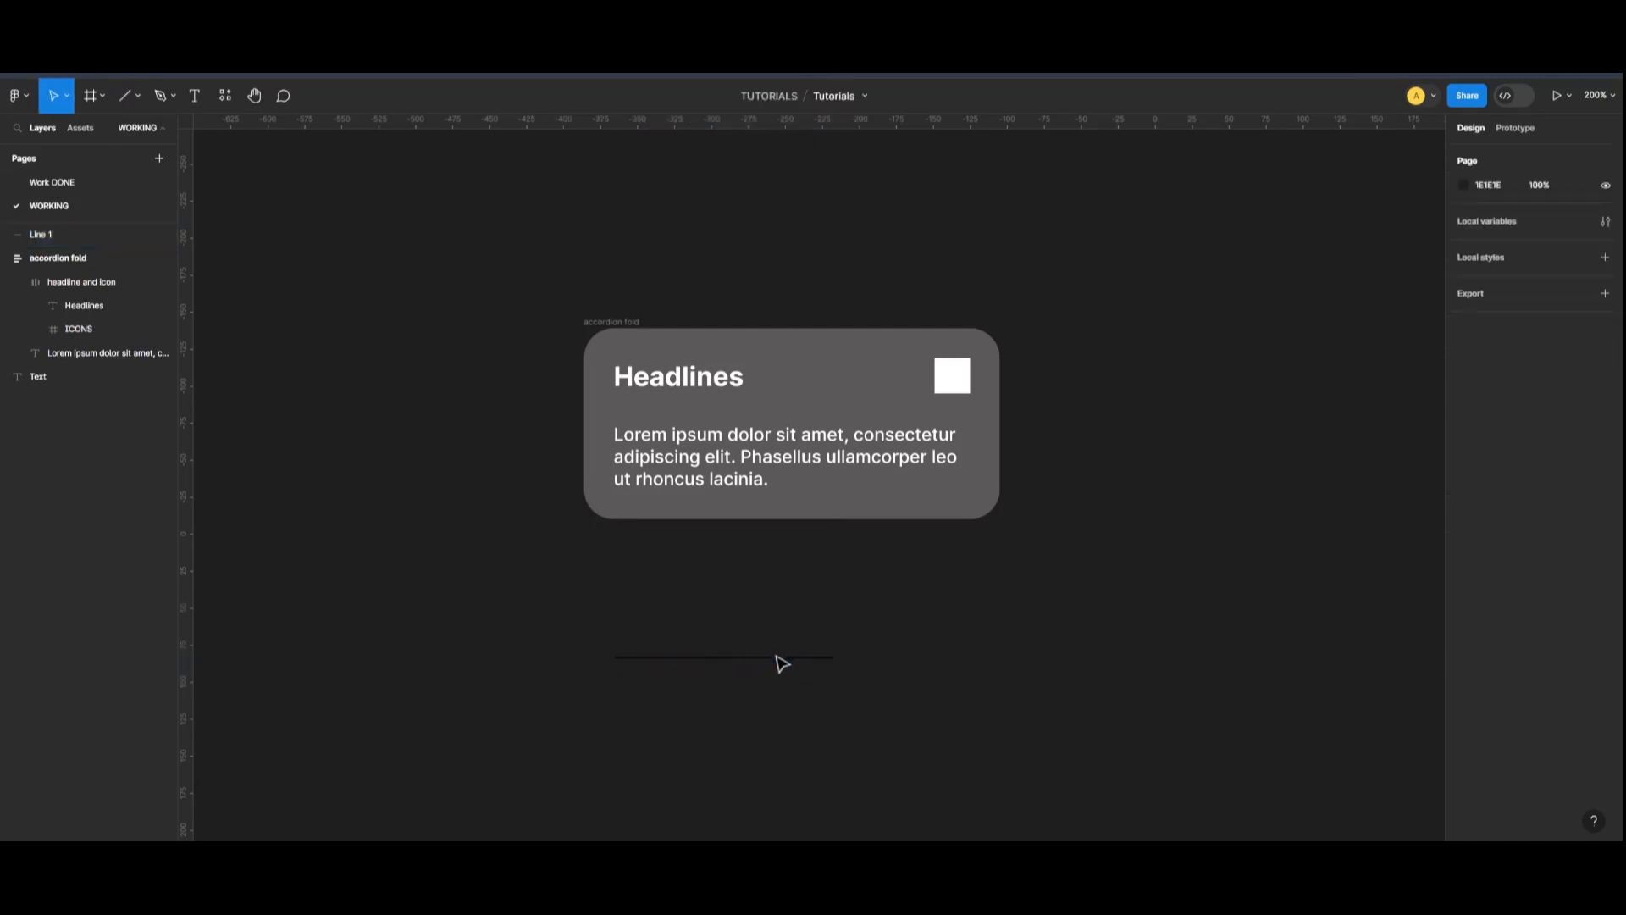
Change the stroke colour of the new line to white FFFFFF.
click(776, 659)
click(1463, 395)
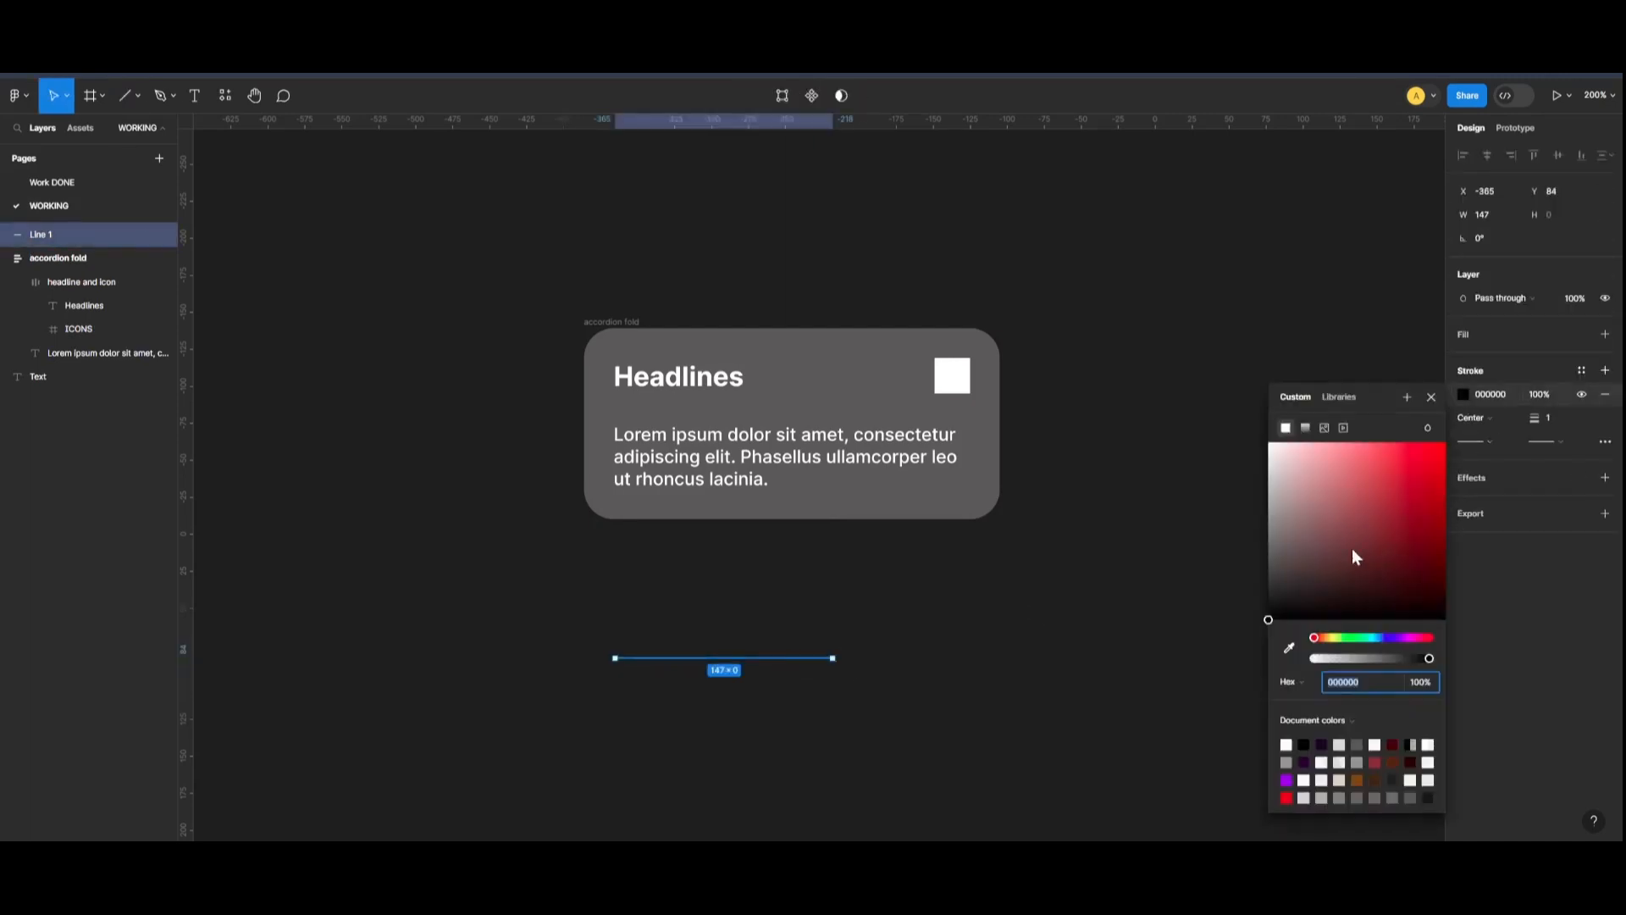
drag(1352, 547, 1256, 435)
click(861, 625)
click(822, 658)
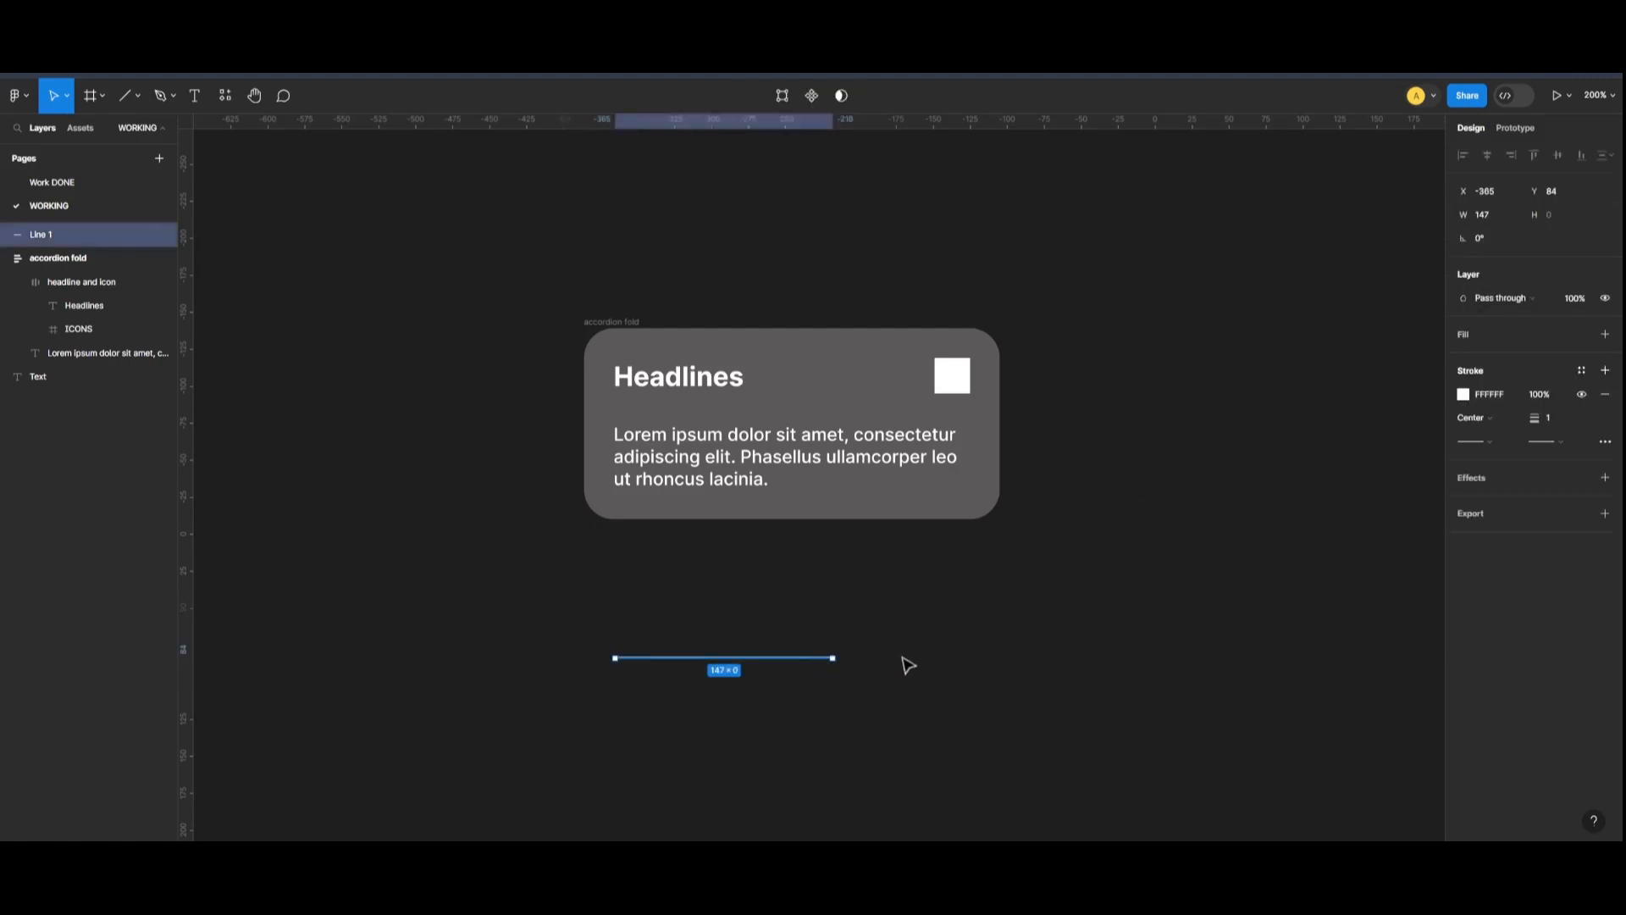
Place the line inside the card between the headline row and the paragraph, and set its width to Fill container.
drag(908, 666, 908, 530)
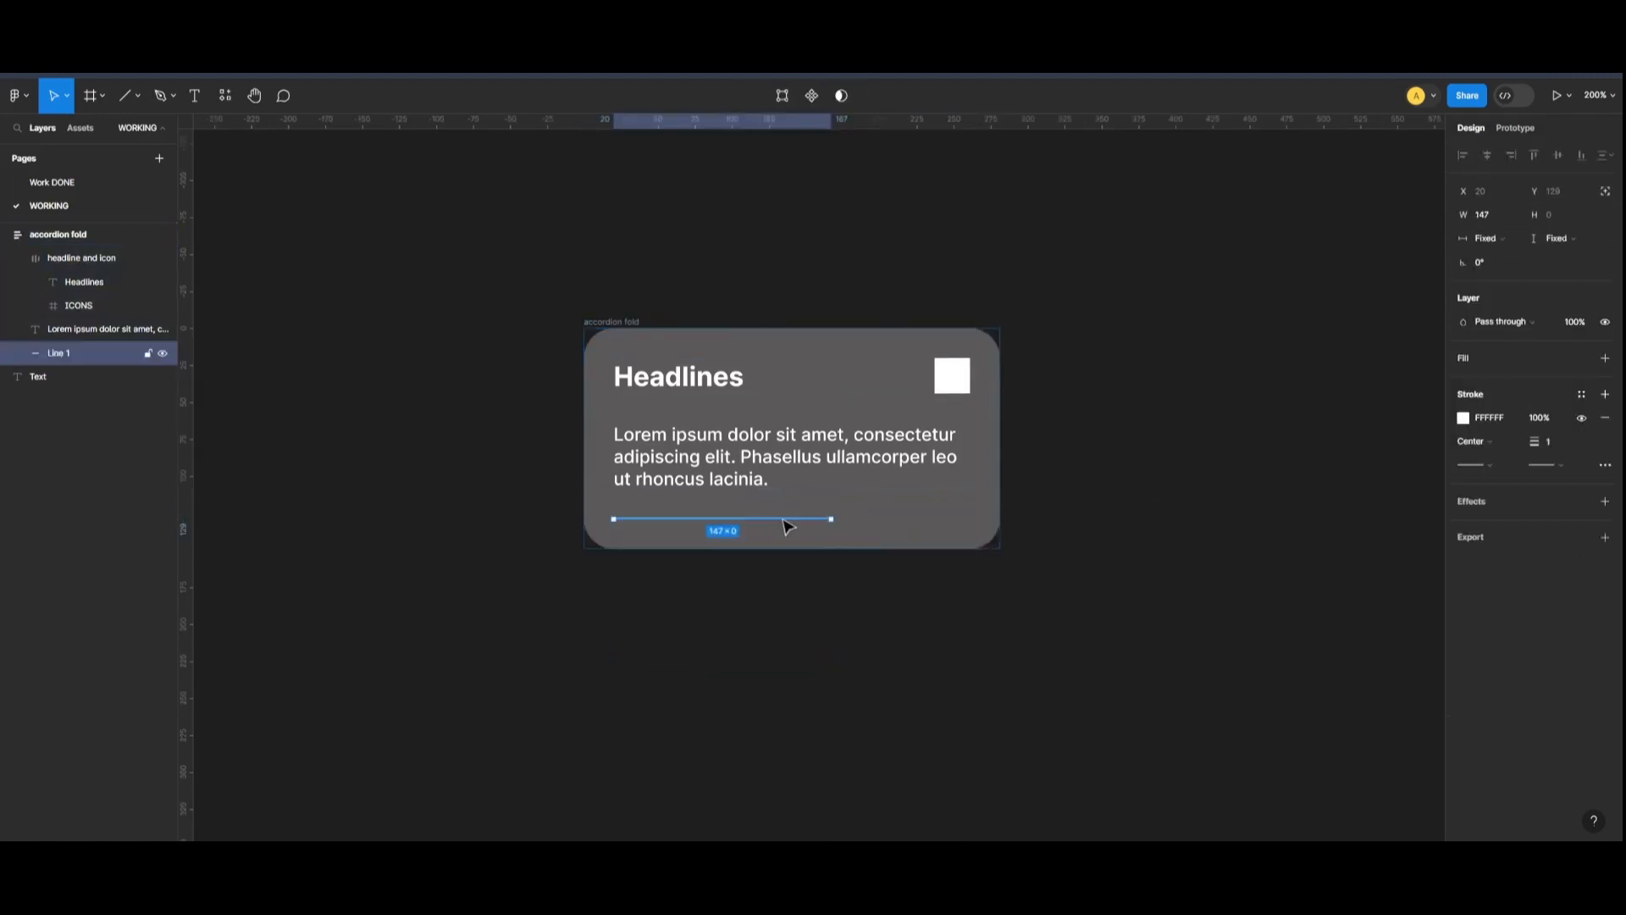
drag(786, 525, 787, 431)
click(1487, 244)
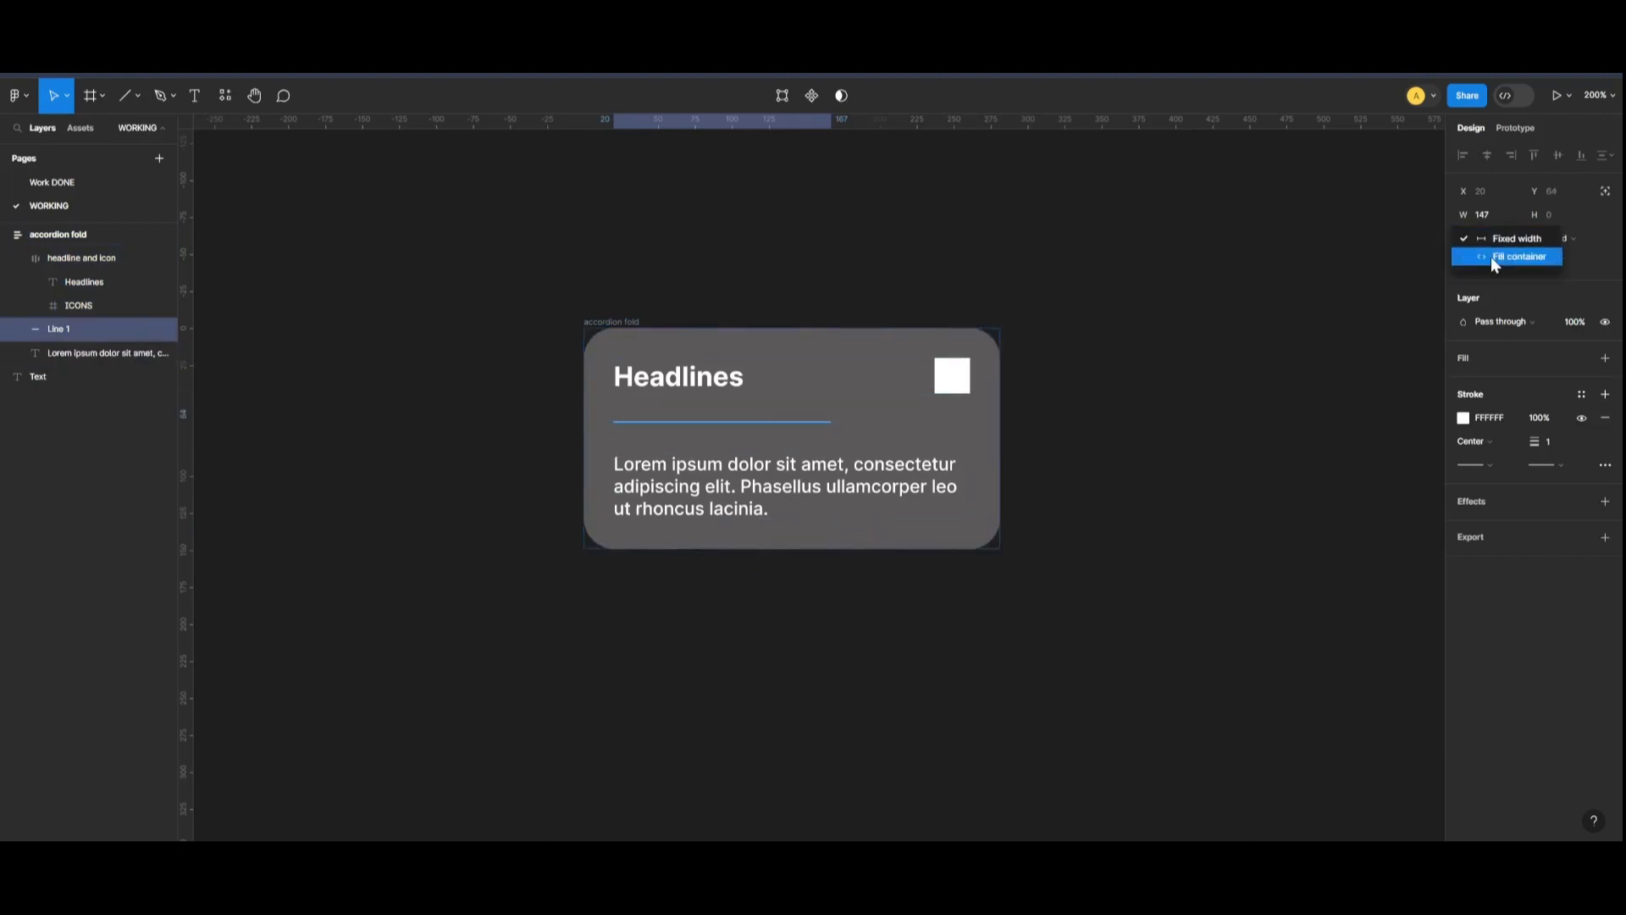
click(1492, 259)
click(1198, 458)
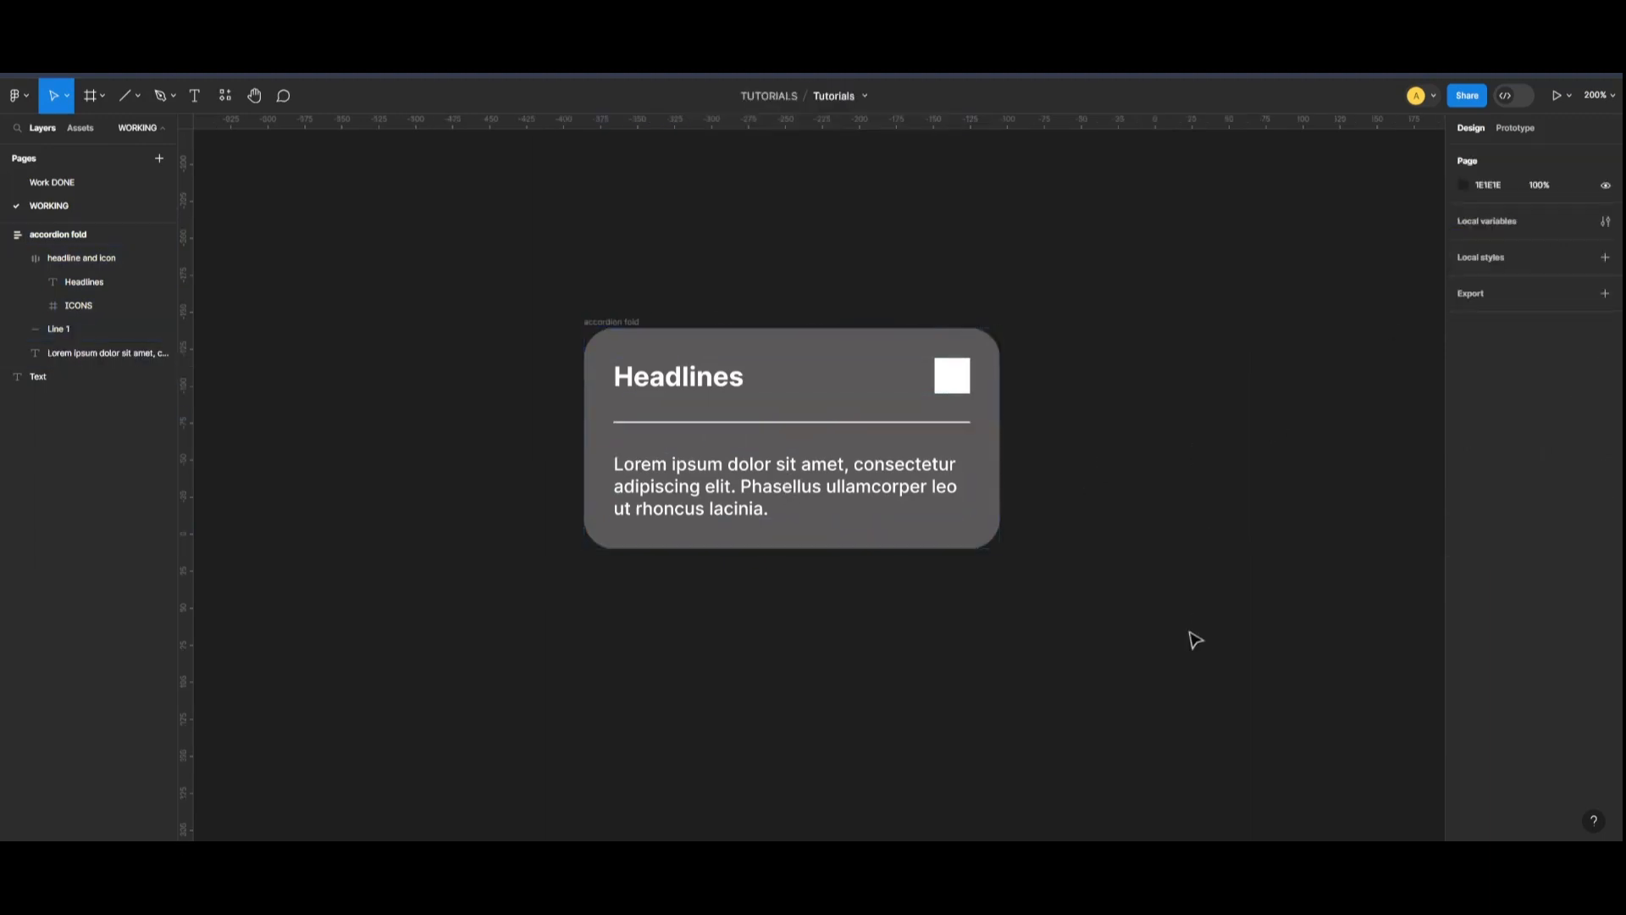
Change the divider line's stroke to the light grey B3ADAD.
click(800, 423)
click(1464, 417)
mouse_move(1269, 468)
mouse_down()
mouse_move(1280, 556)
mouse_move(1274, 522)
mouse_up()
click(1163, 506)
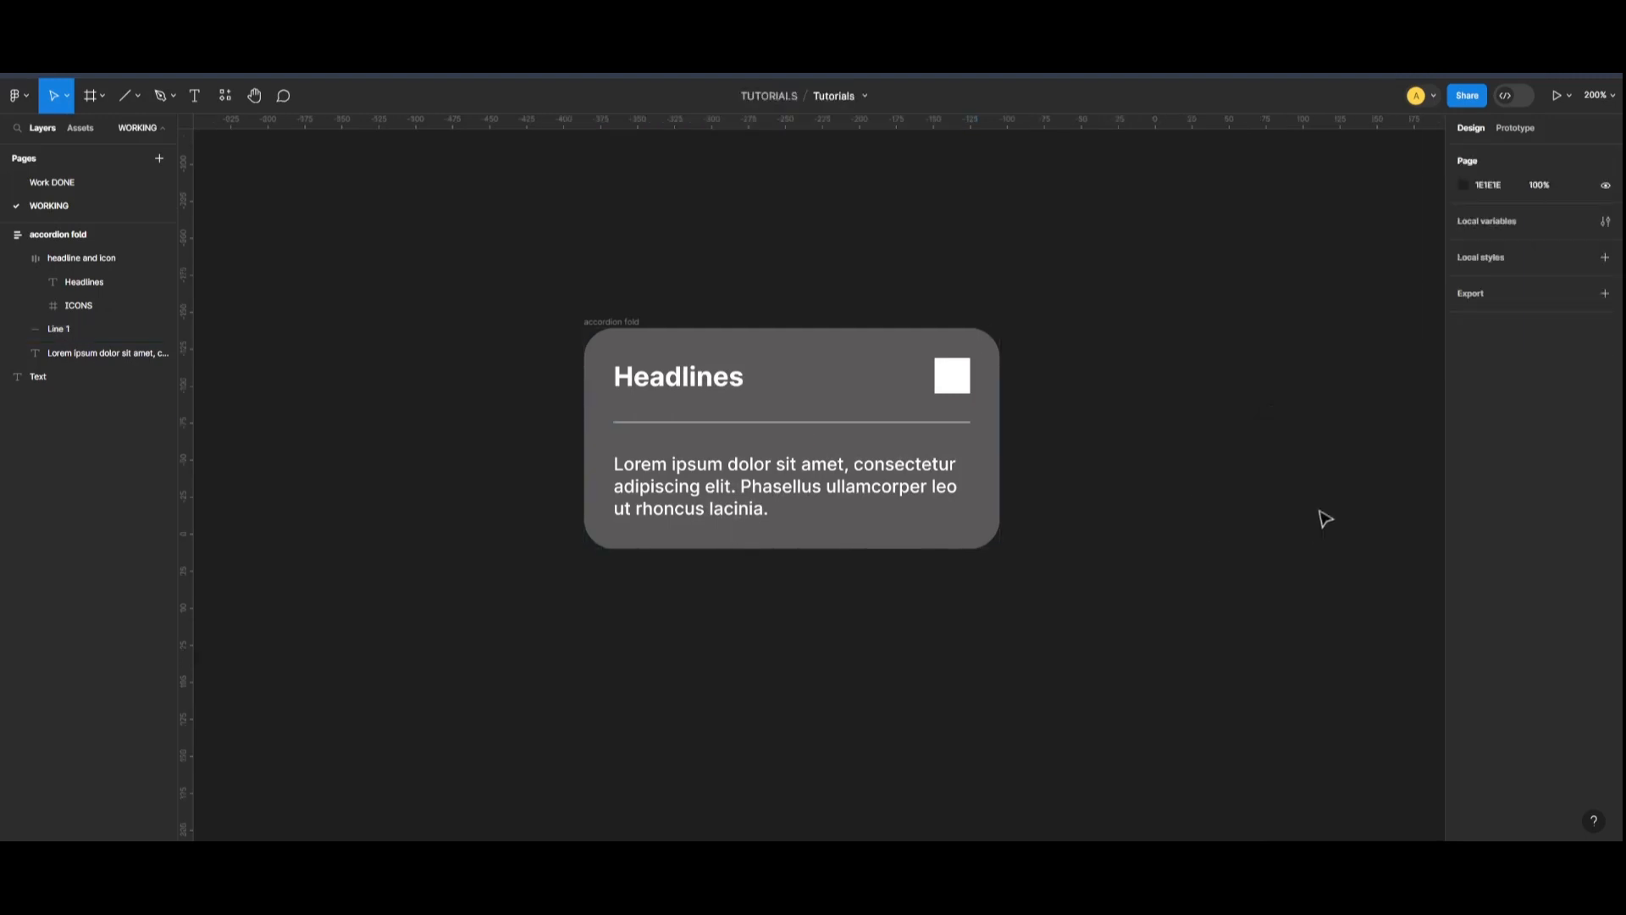
key(plus)
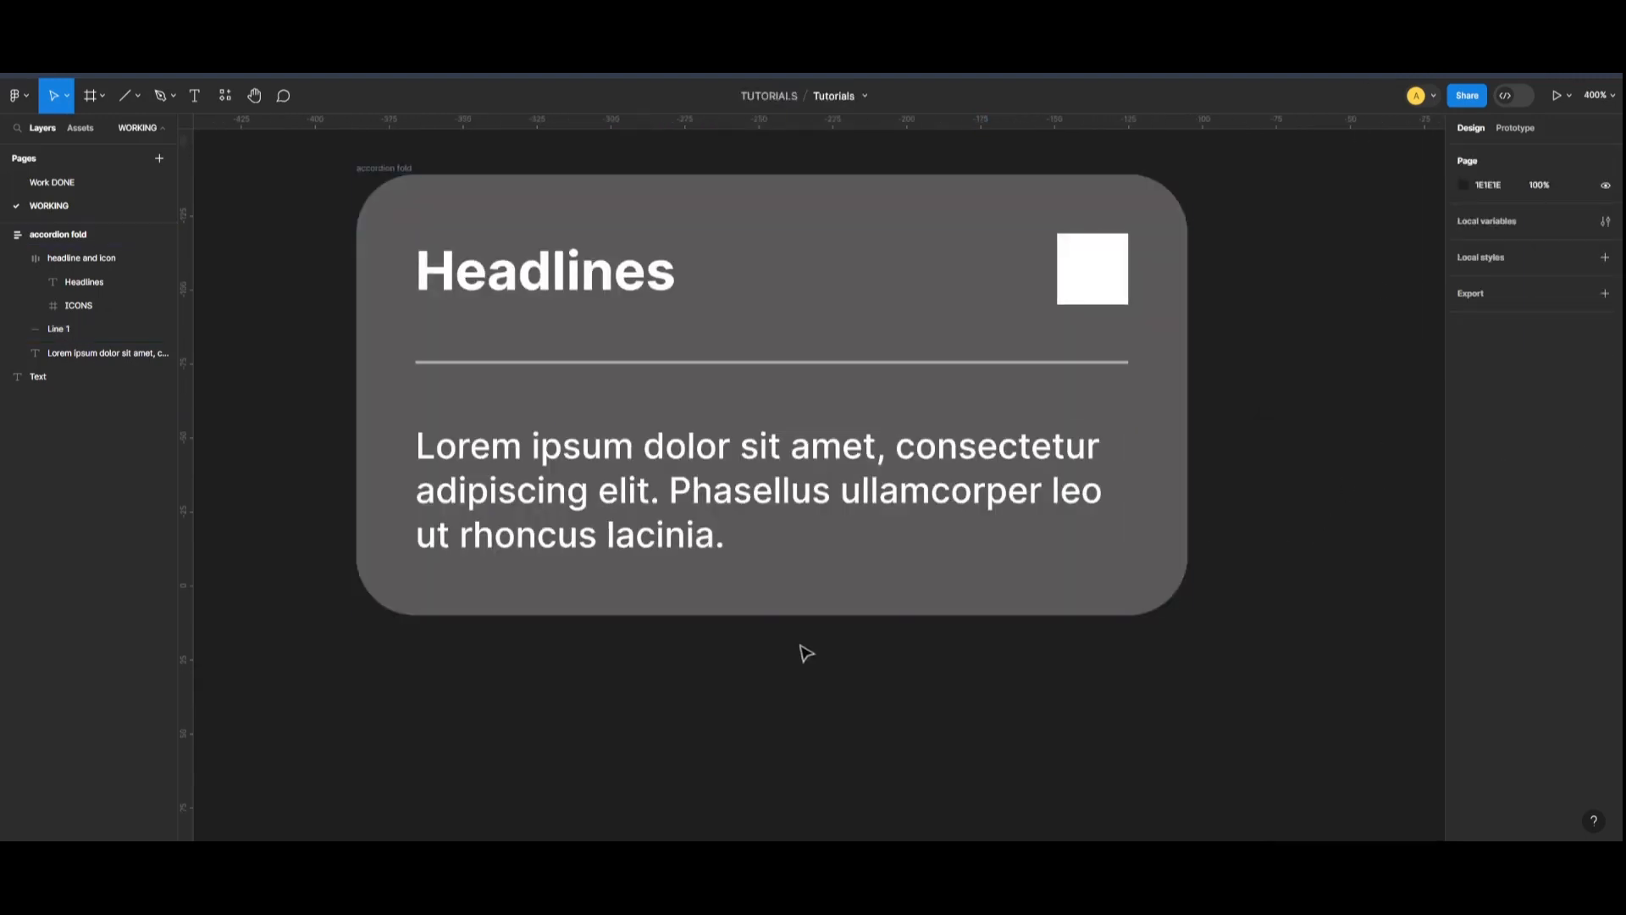
key(minus)
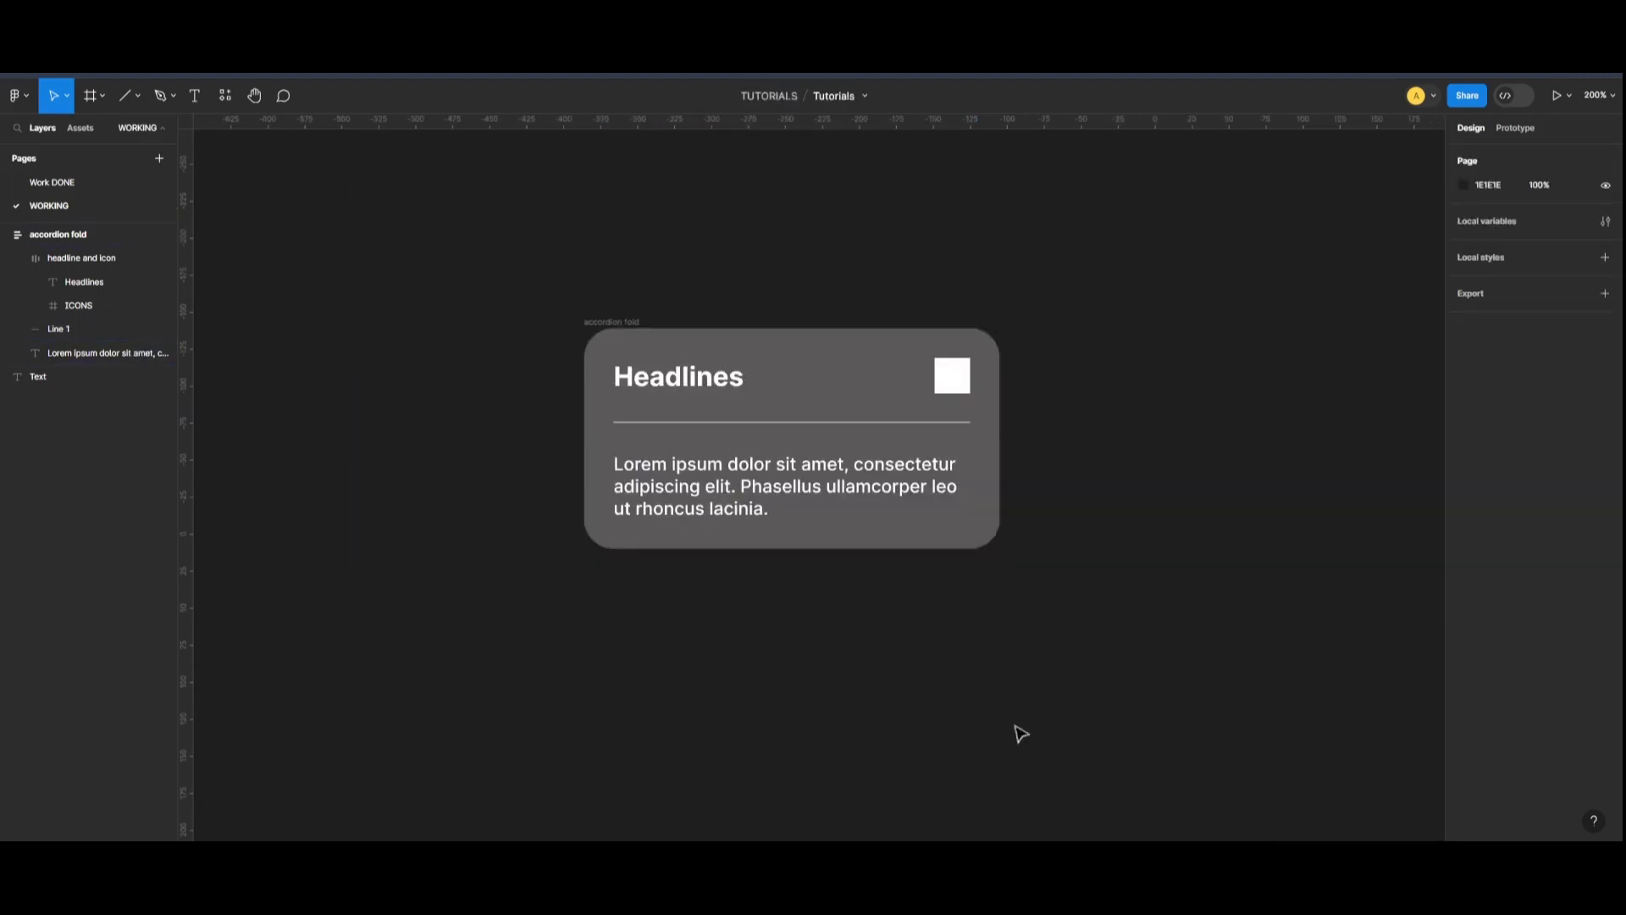
Set the "accordion fold" frame's auto layout item spacing to 16 and both its horizontal and vertical padding to 16.
scroll(1020, 734, left, 1)
click(687, 296)
click(810, 349)
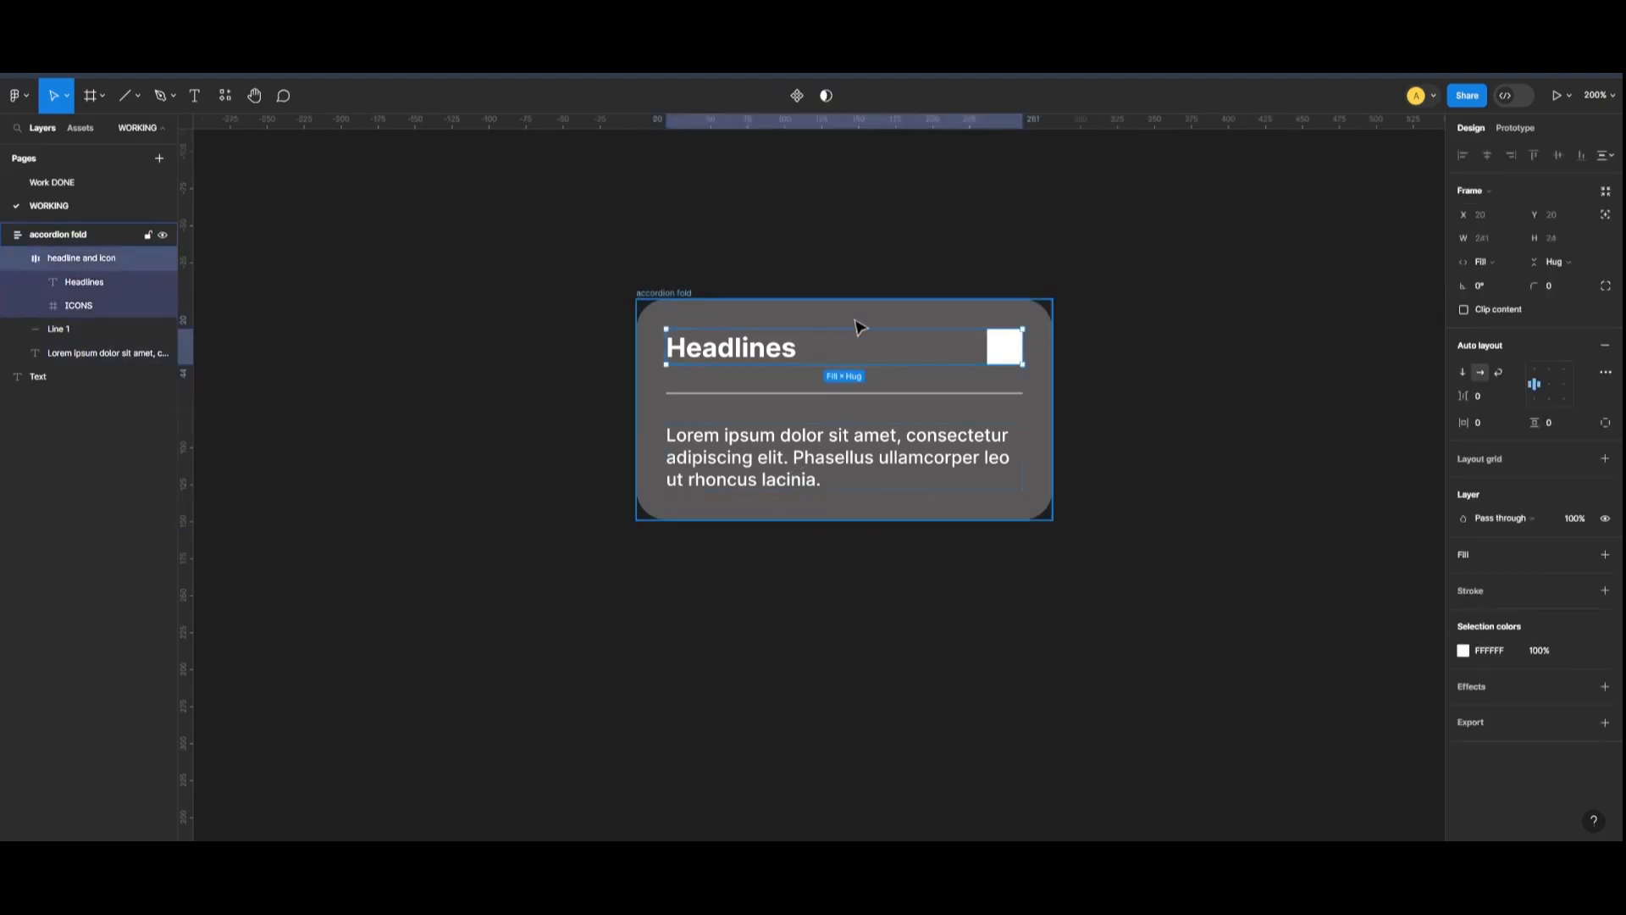
click(845, 323)
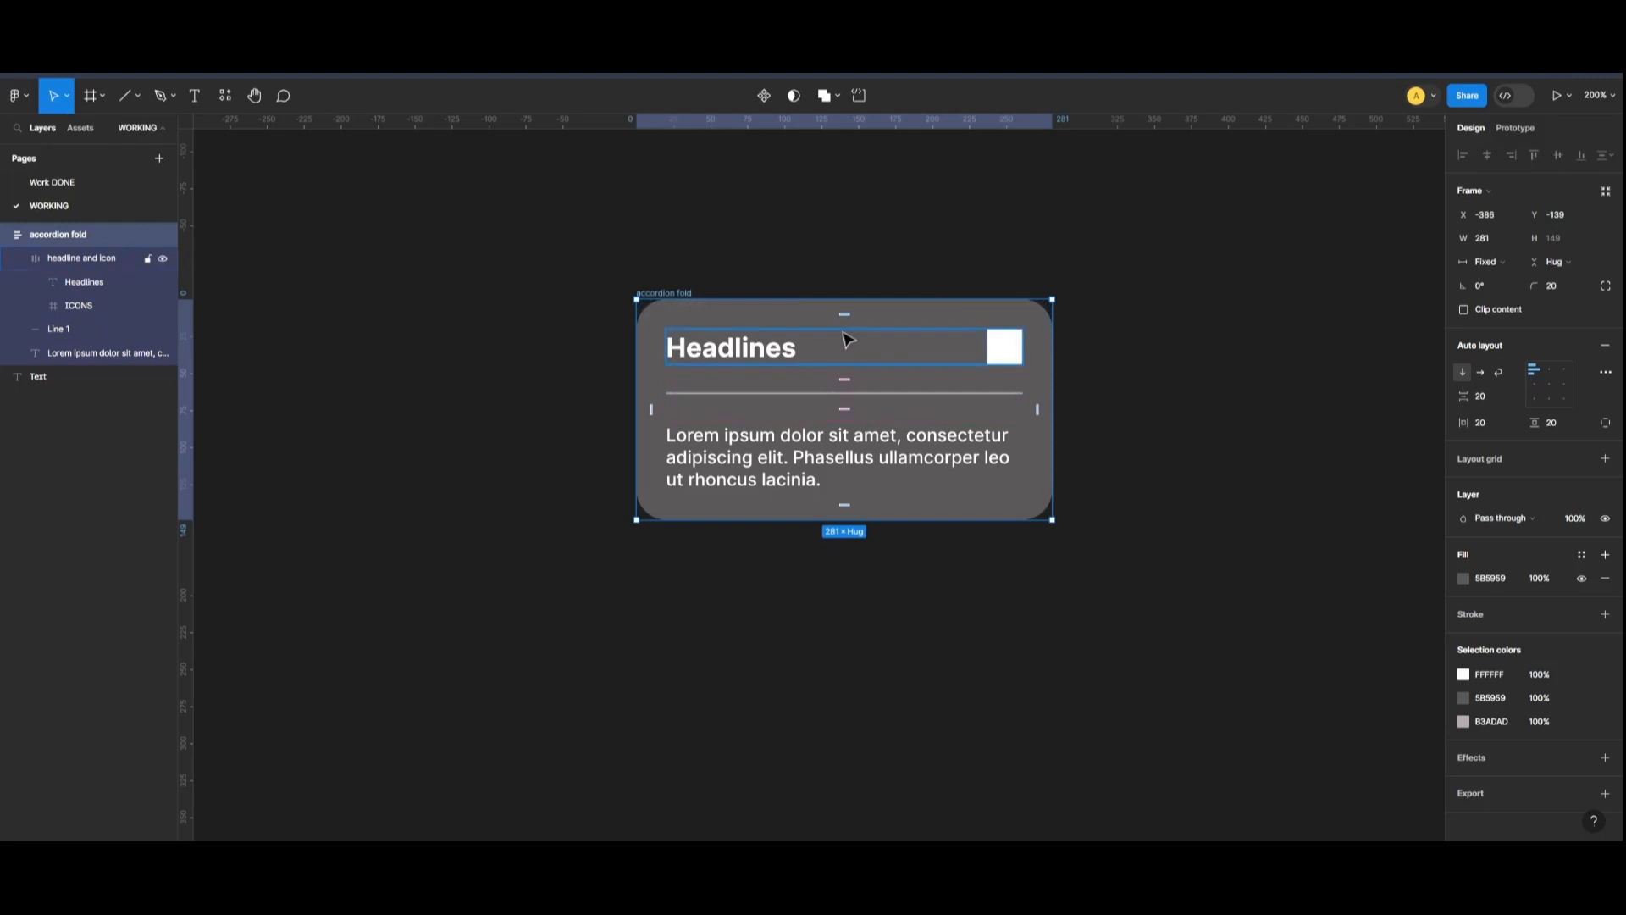
click(1492, 401)
text(16)
click(1493, 427)
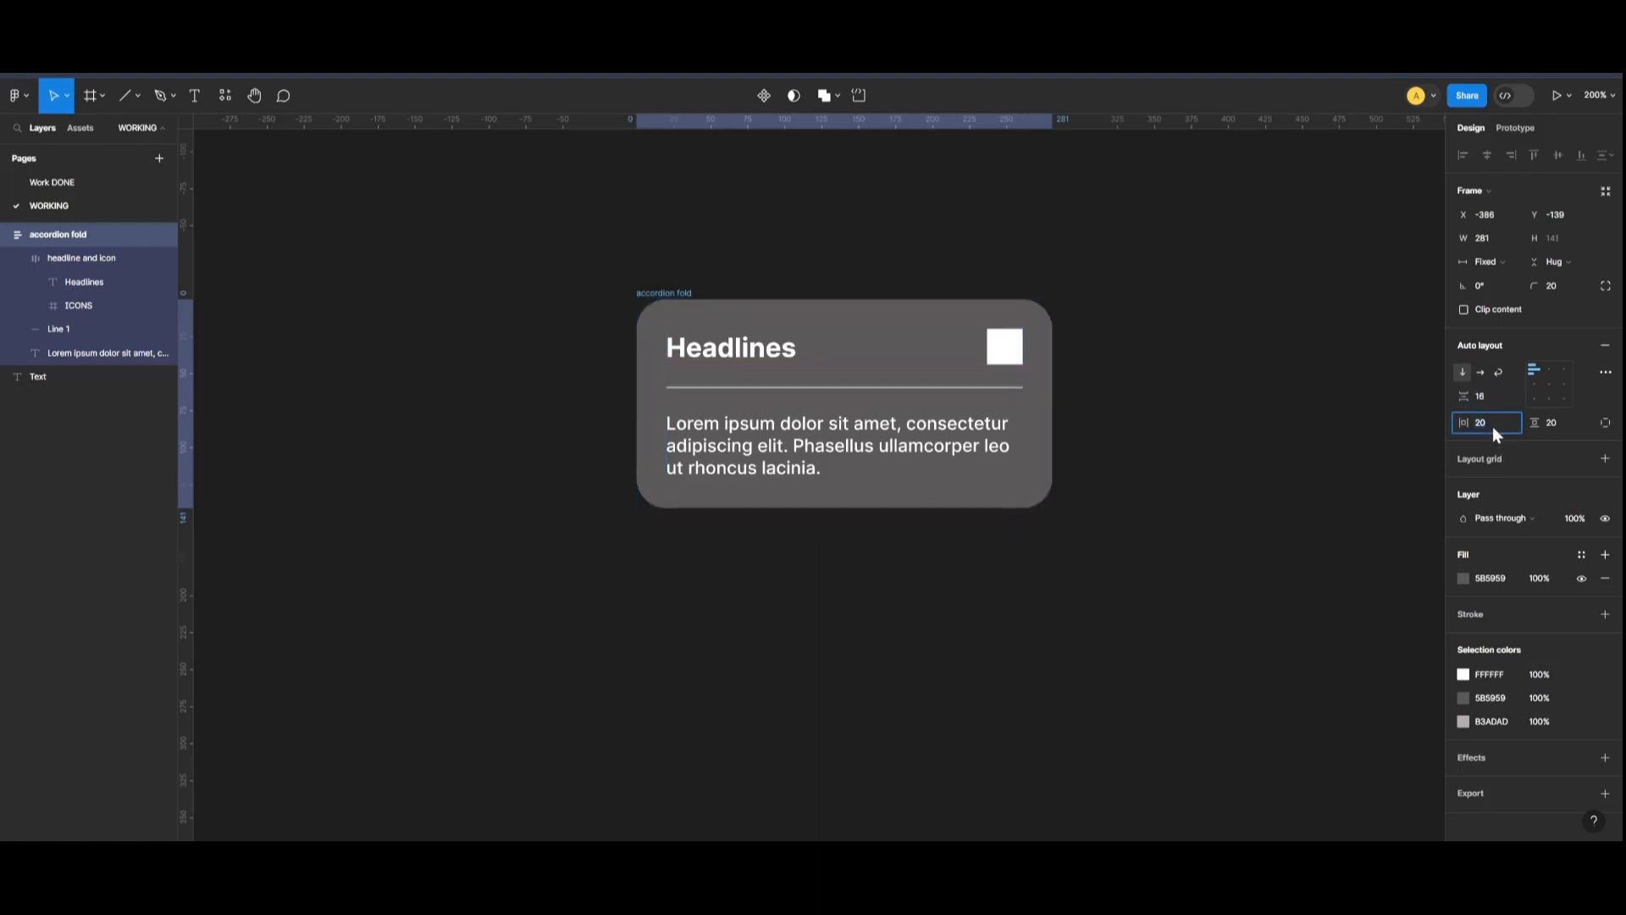
text(16)
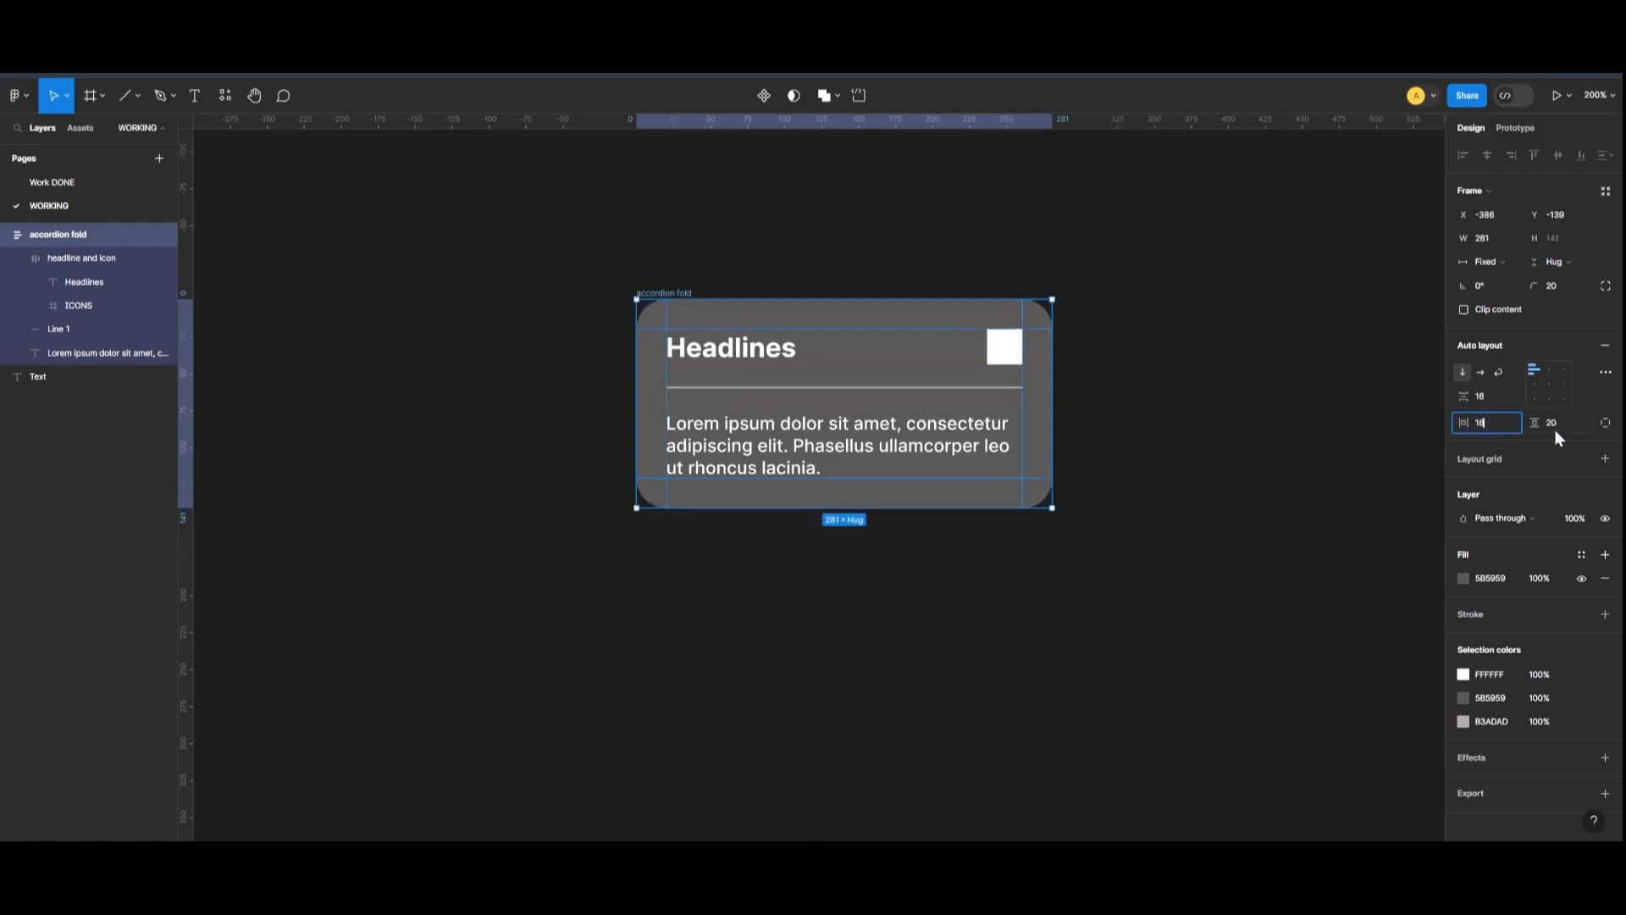
click(1557, 424)
text(1)
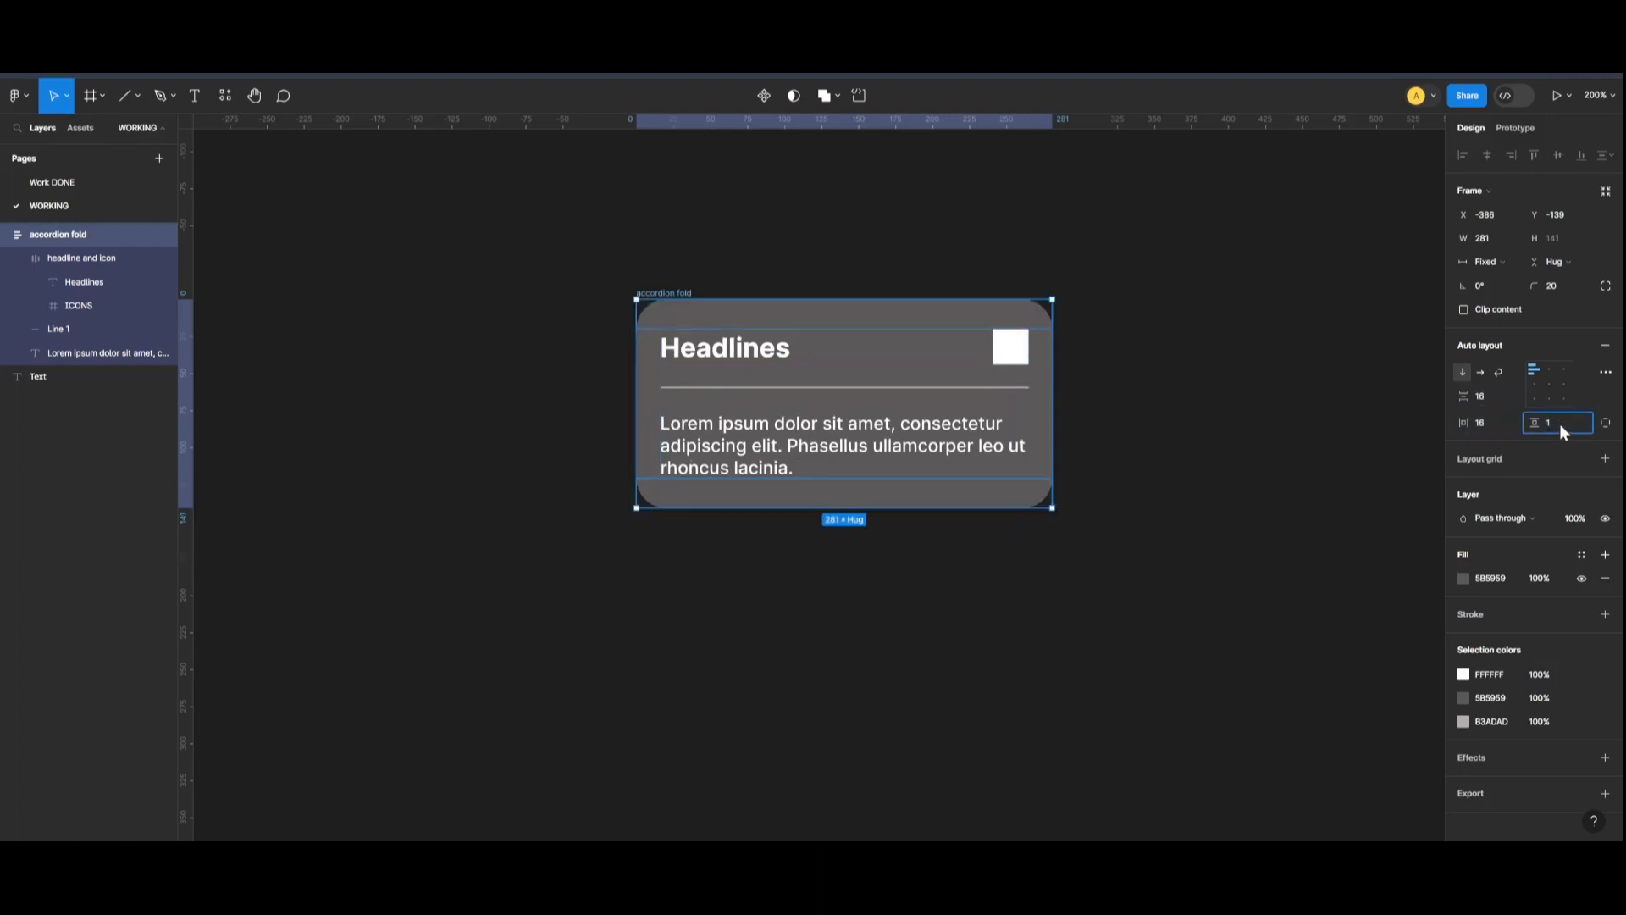
text(6)
click(1321, 495)
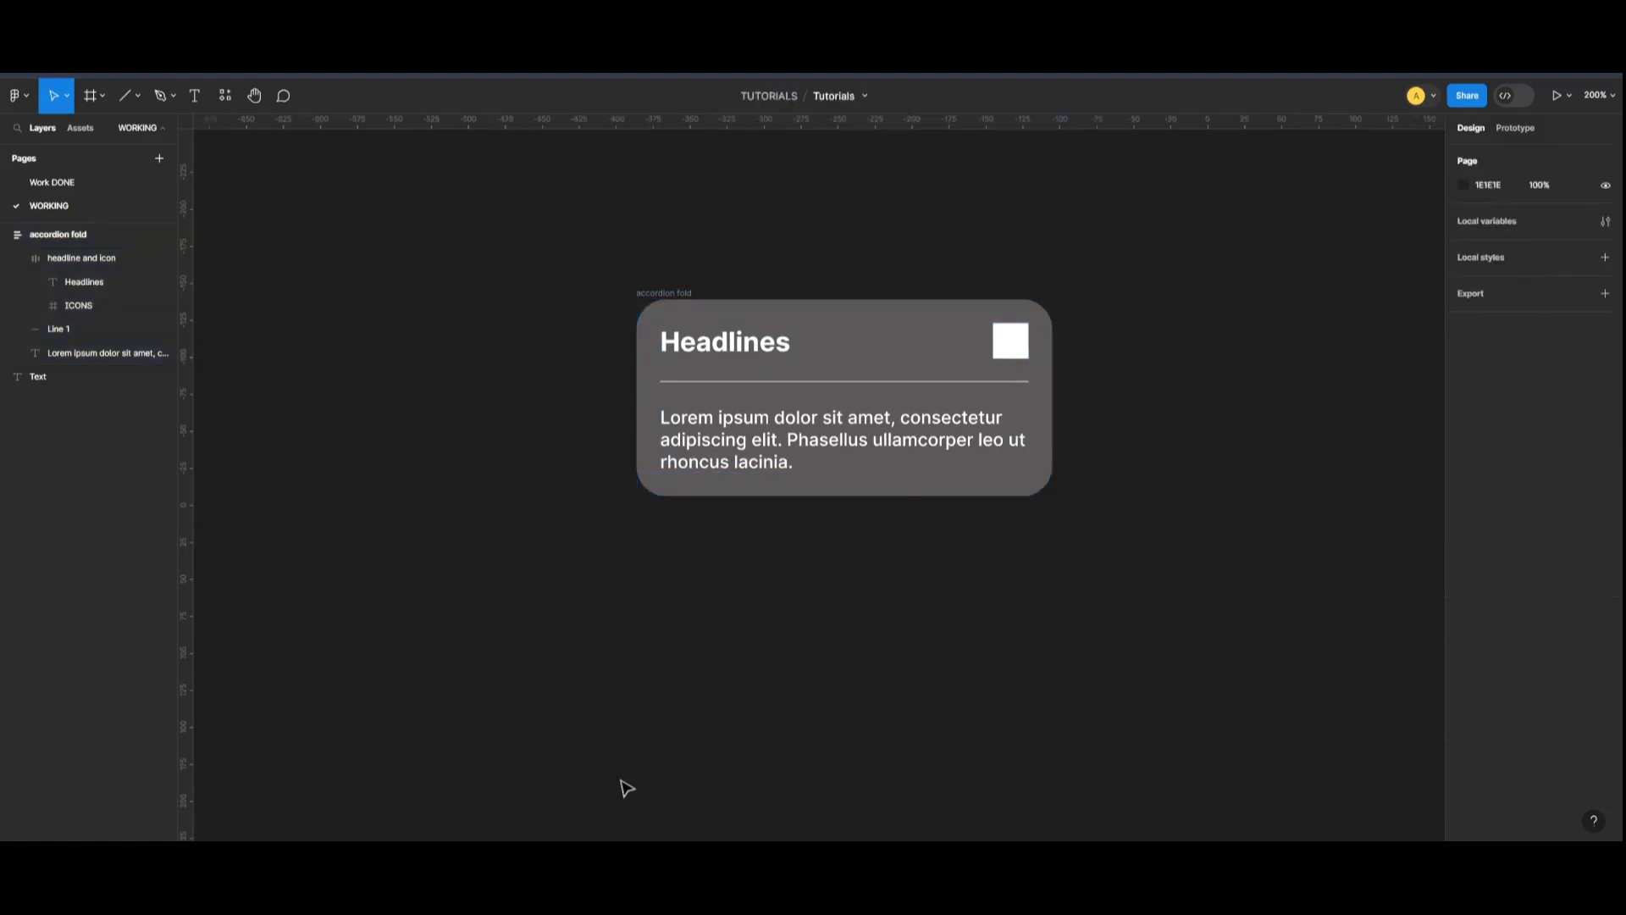
click(897, 373)
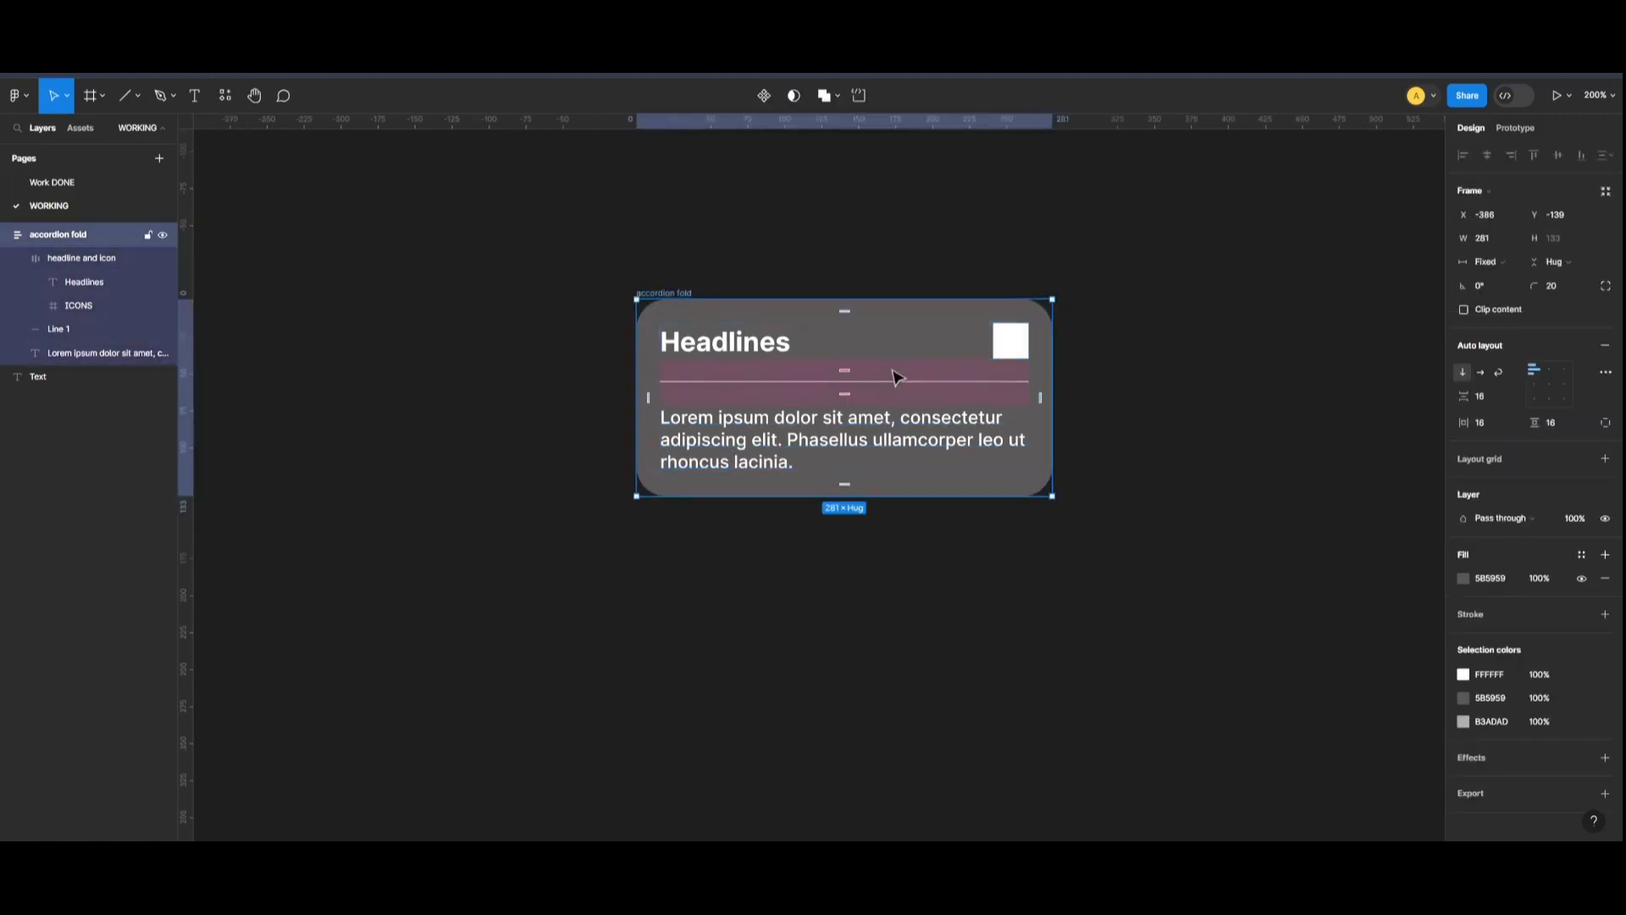
key(shift+2)
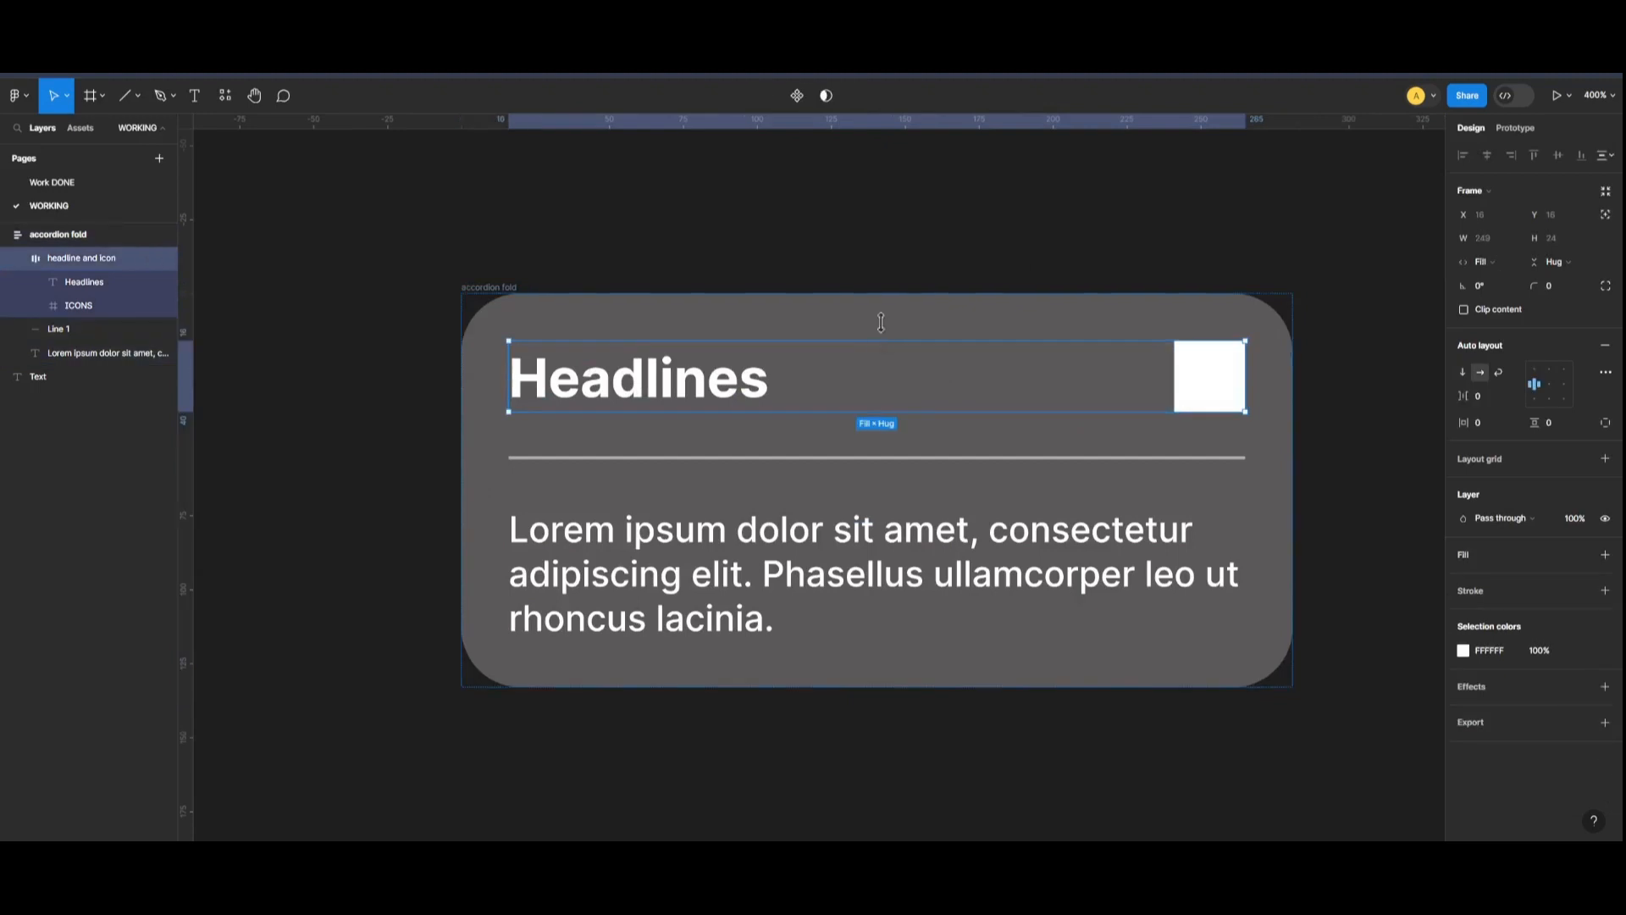
click(878, 363)
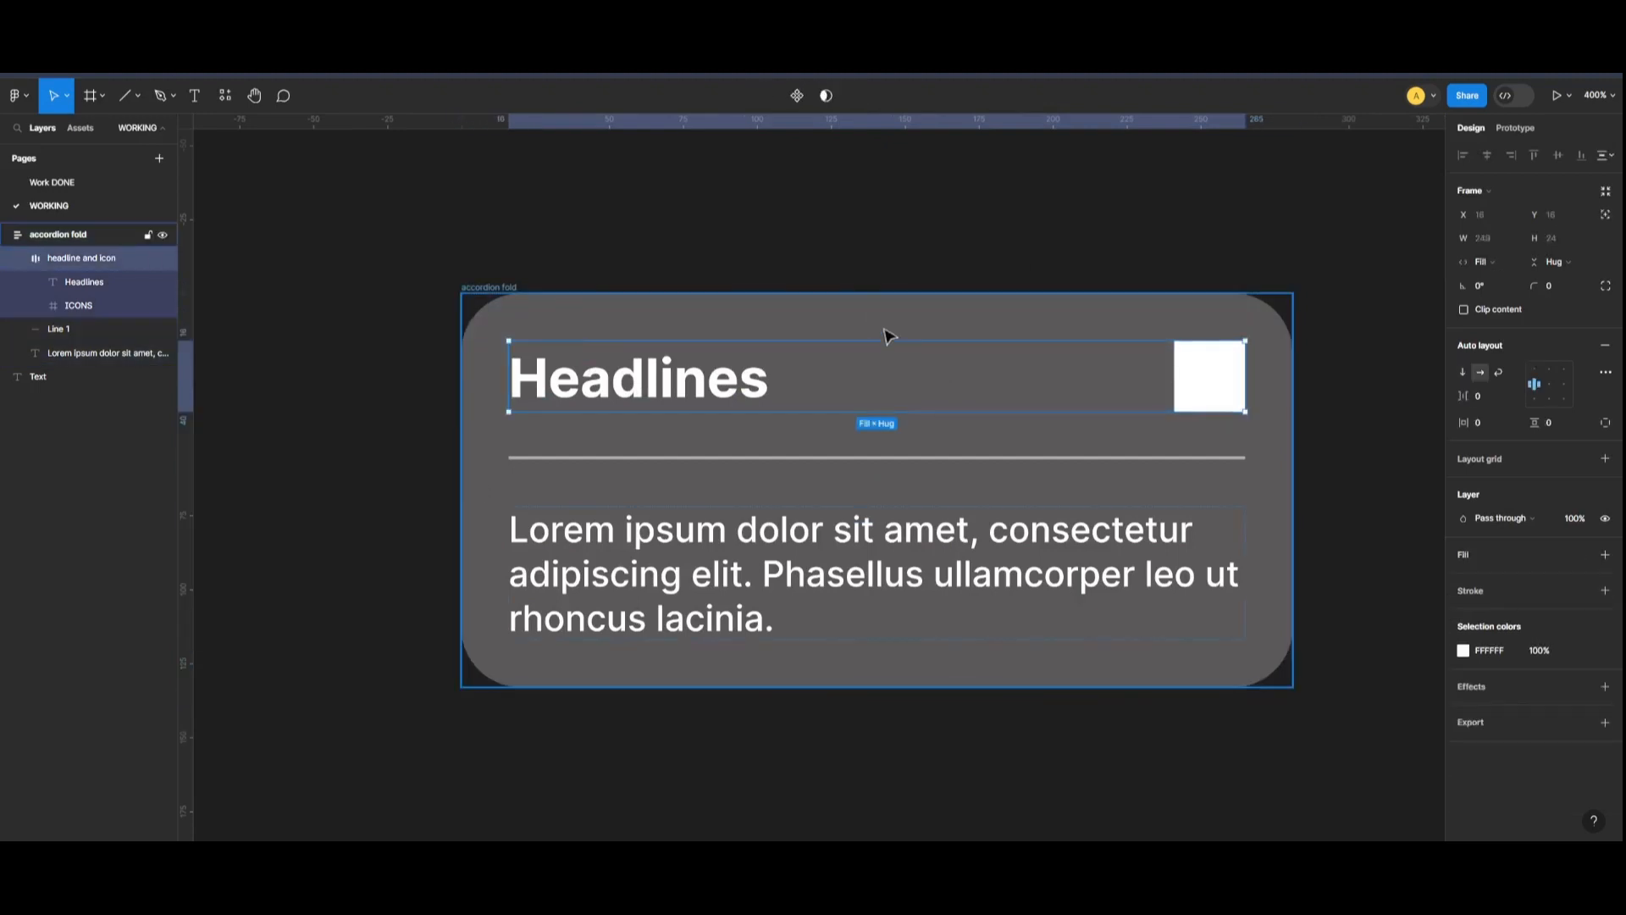
click(887, 336)
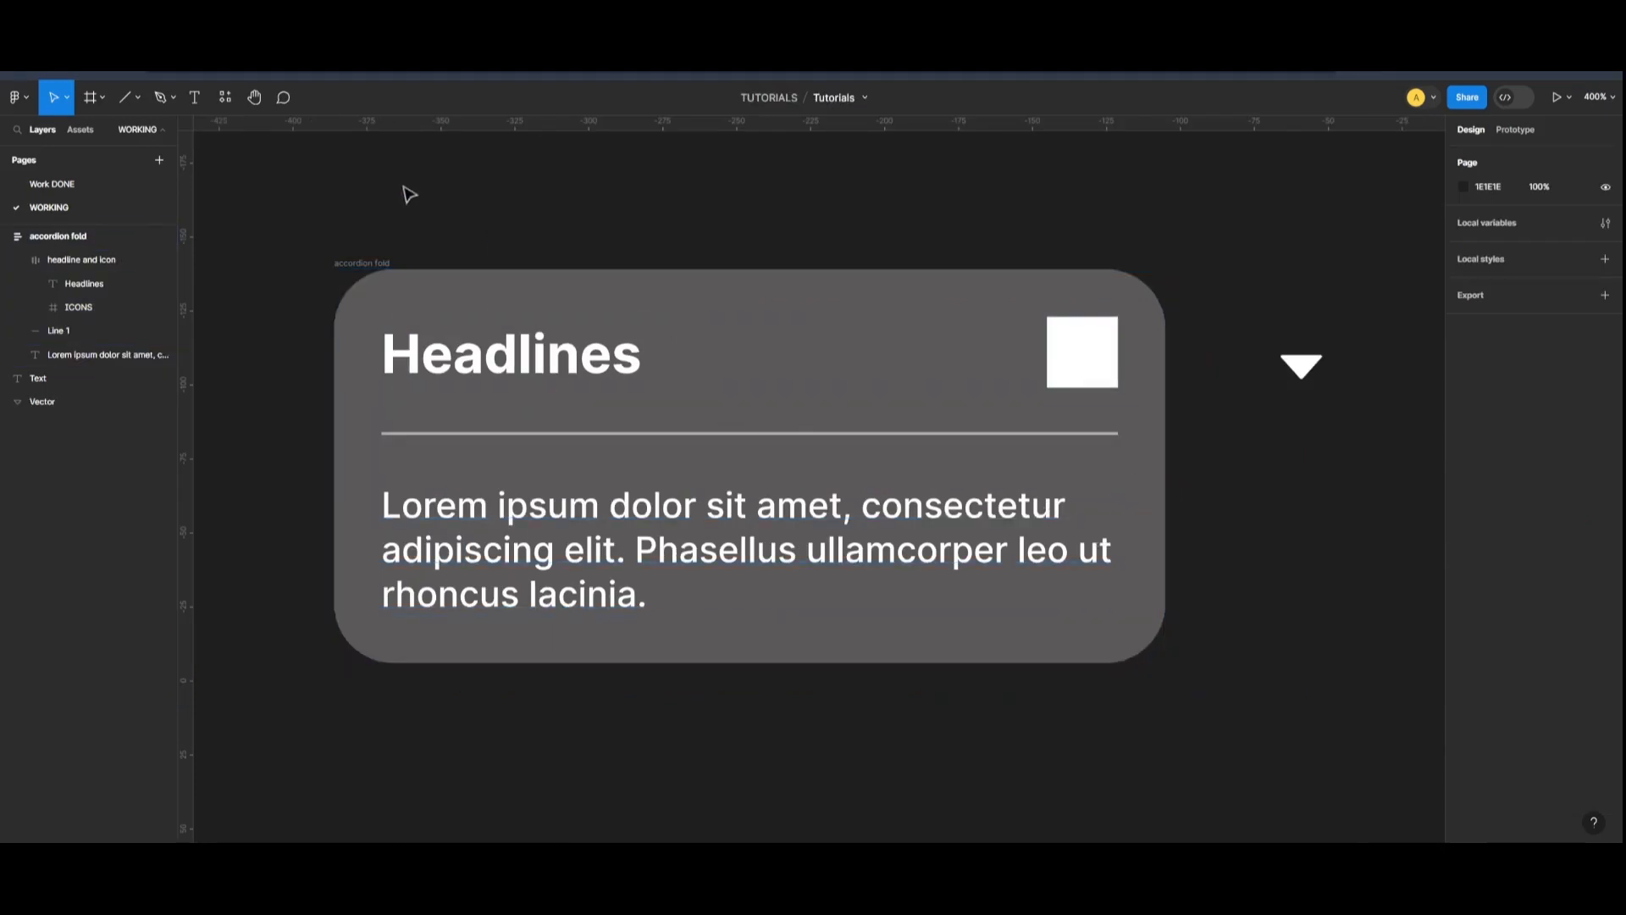
Create a 24 × 24 frame on the canvas beside the card for the real icon.
click(90, 98)
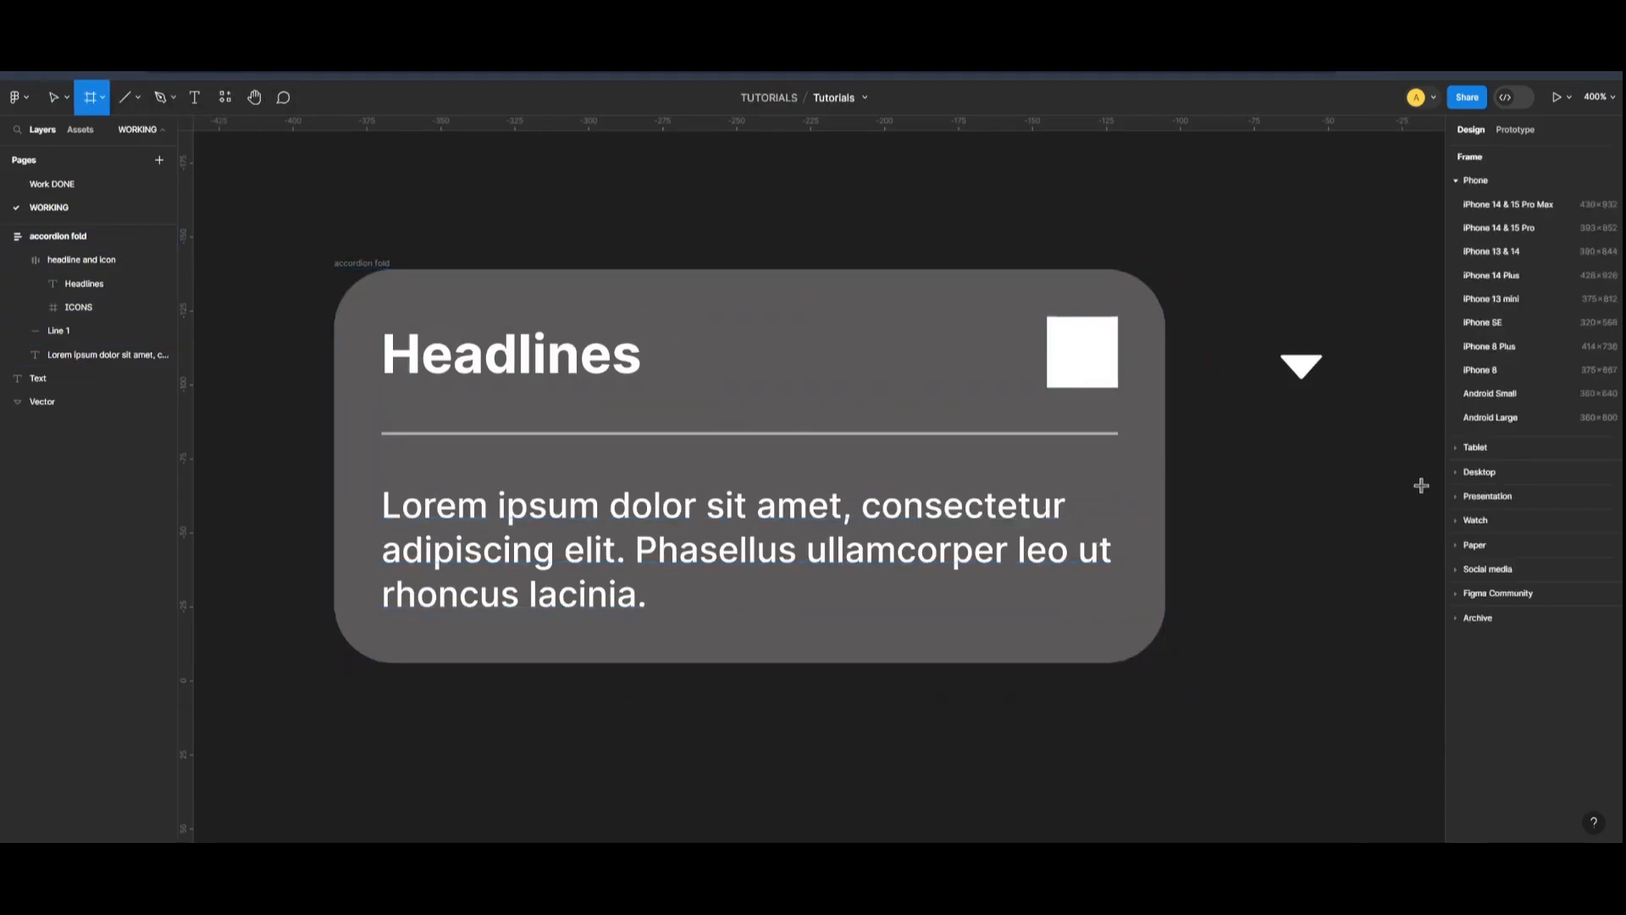
key(minus)
mouse_move(1073, 539)
mouse_down()
mouse_move(1125, 624)
mouse_move(1084, 579)
mouse_move(1172, 586)
mouse_up()
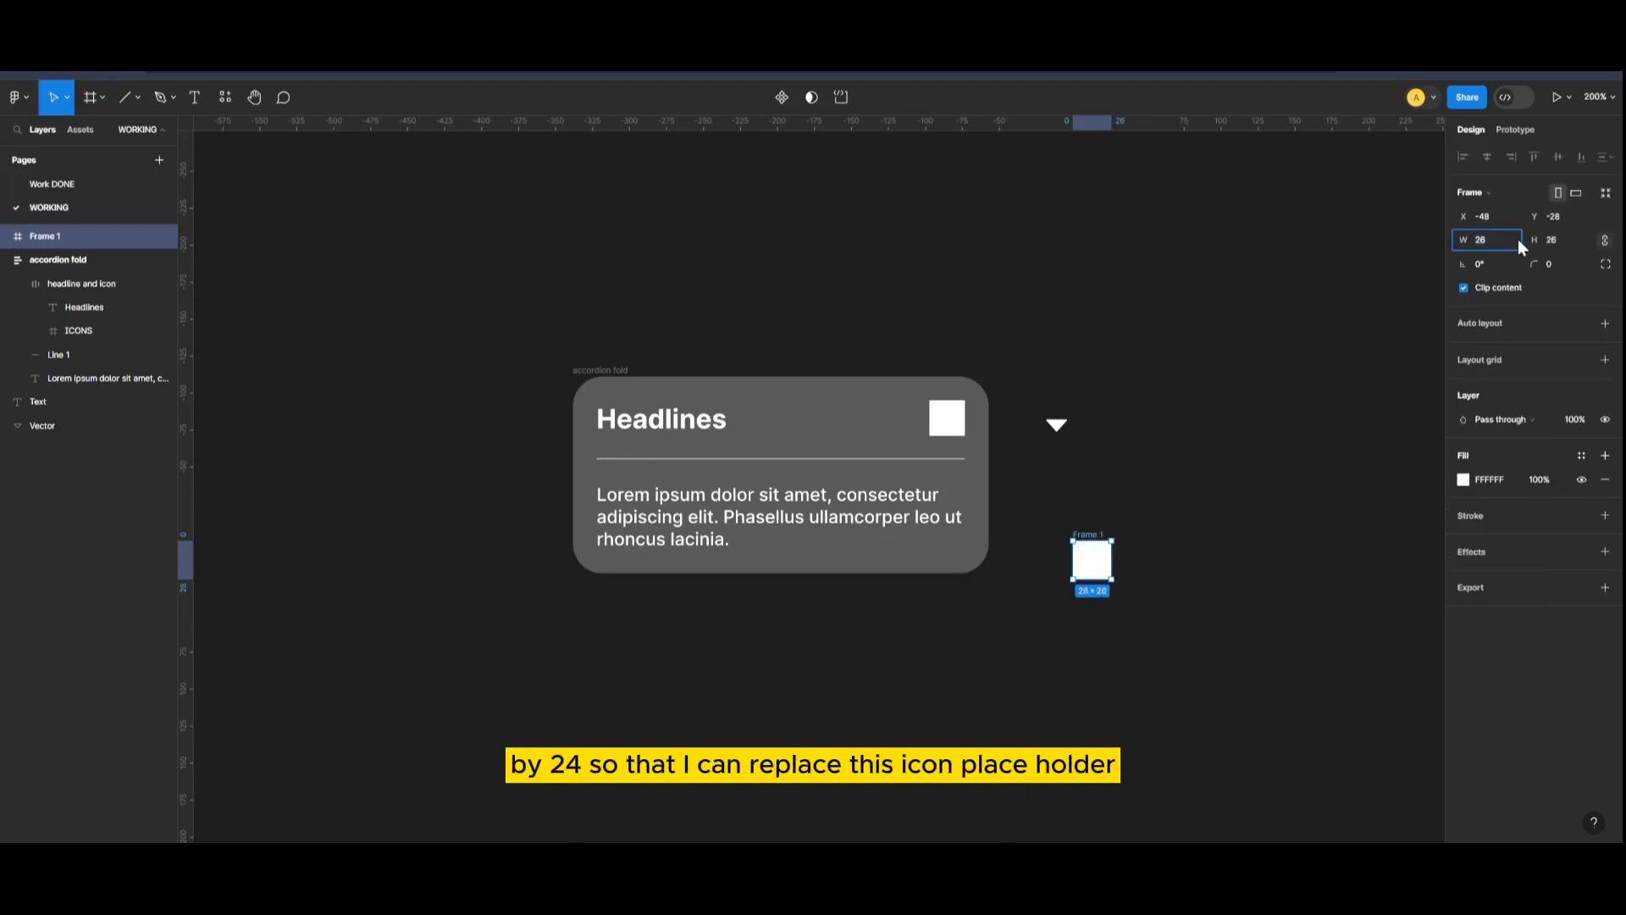
text(24)
click(1574, 240)
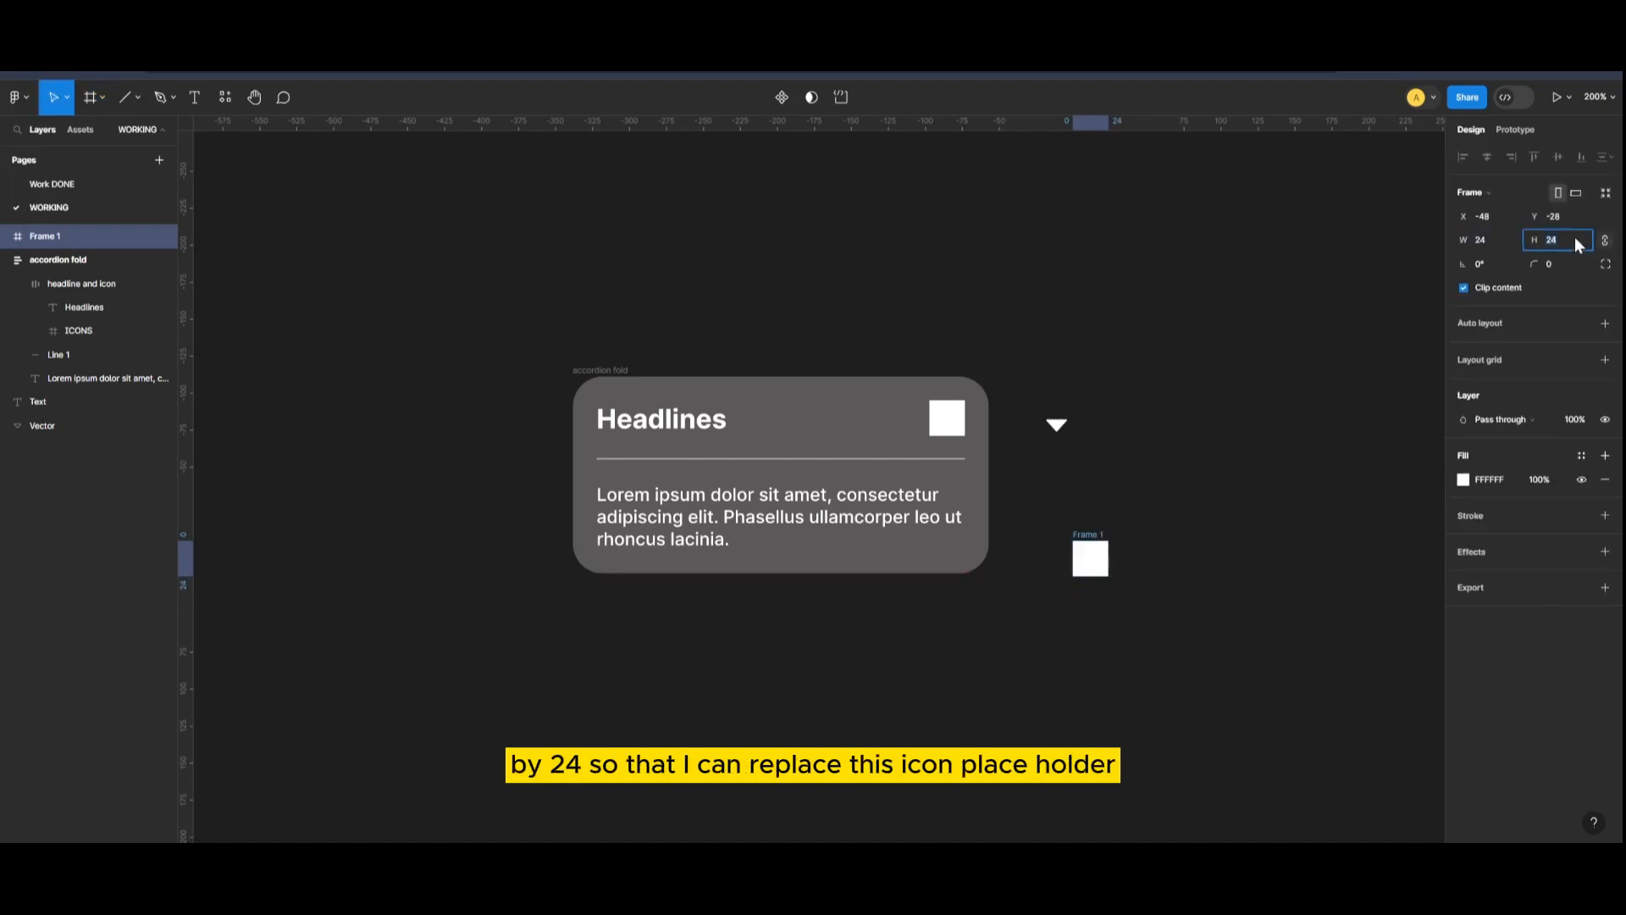
click(1324, 559)
Move the new 24 × 24 frame beneath the triangle vector at X -85, Y -63, and remove its fill.
key(ctrl+plus)
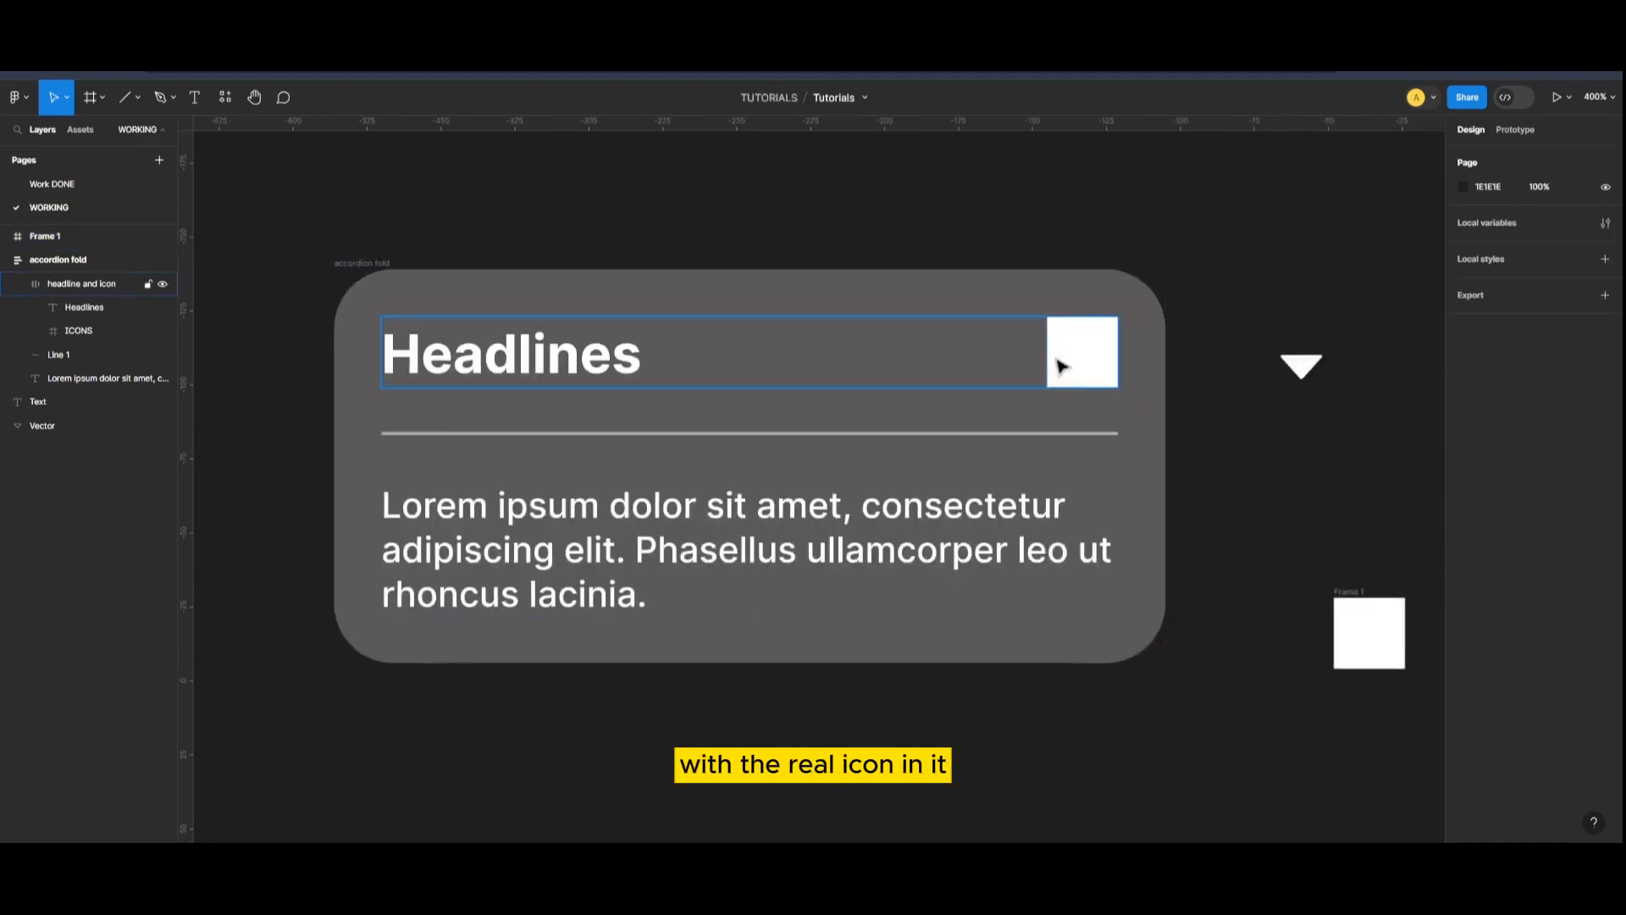
click(1058, 360)
click(1059, 366)
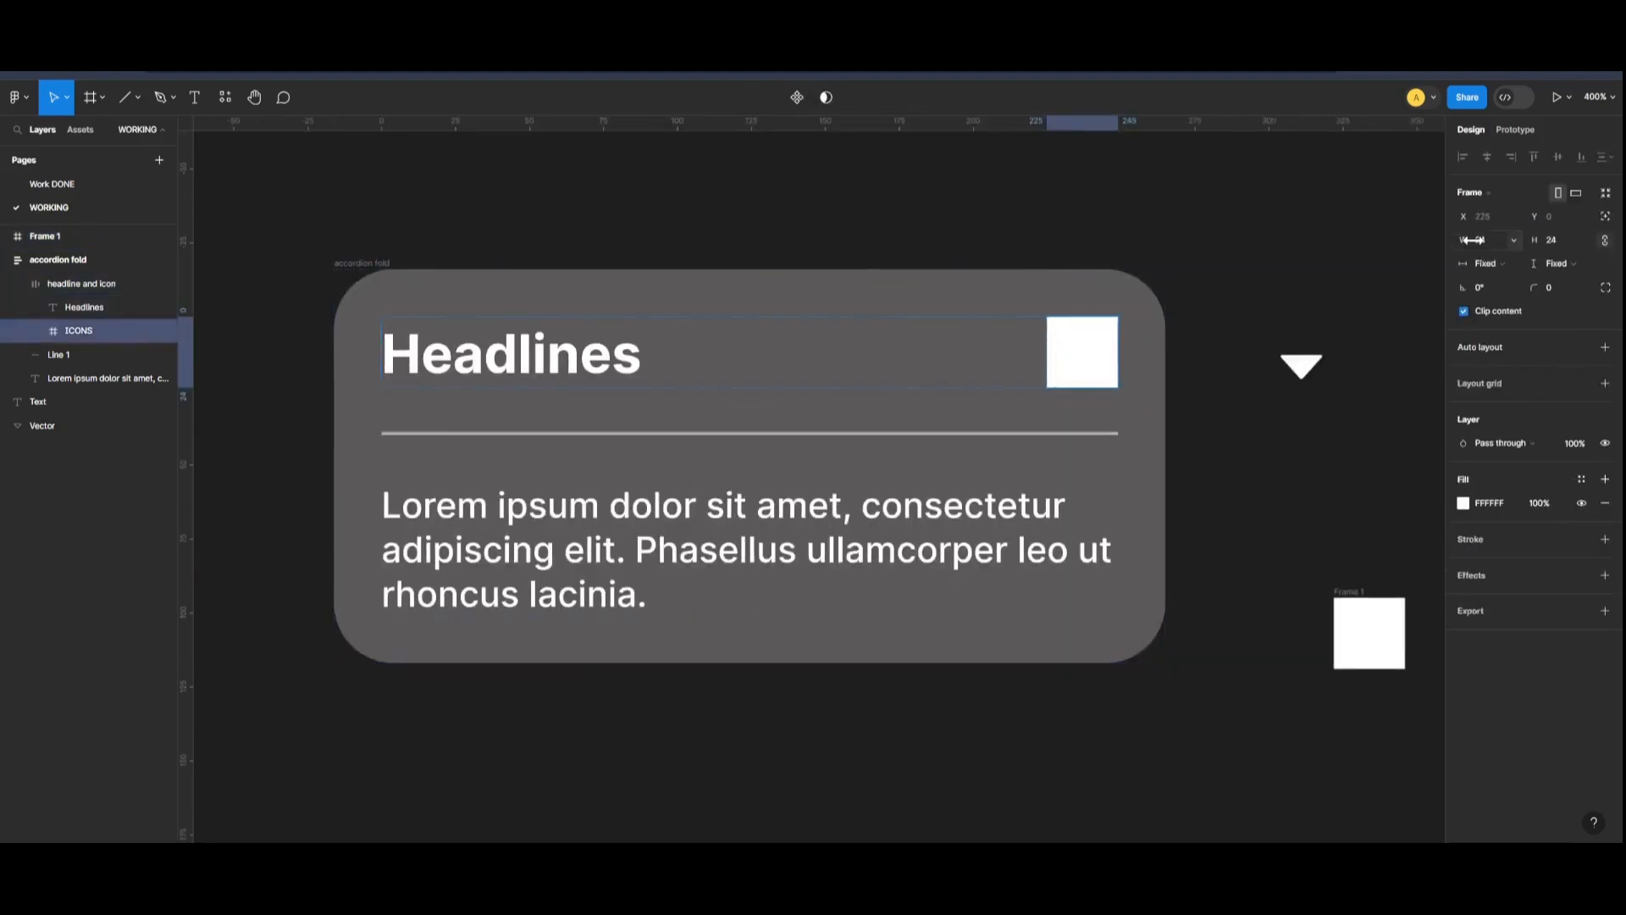
drag(1356, 595, 1247, 493)
key(Escape)
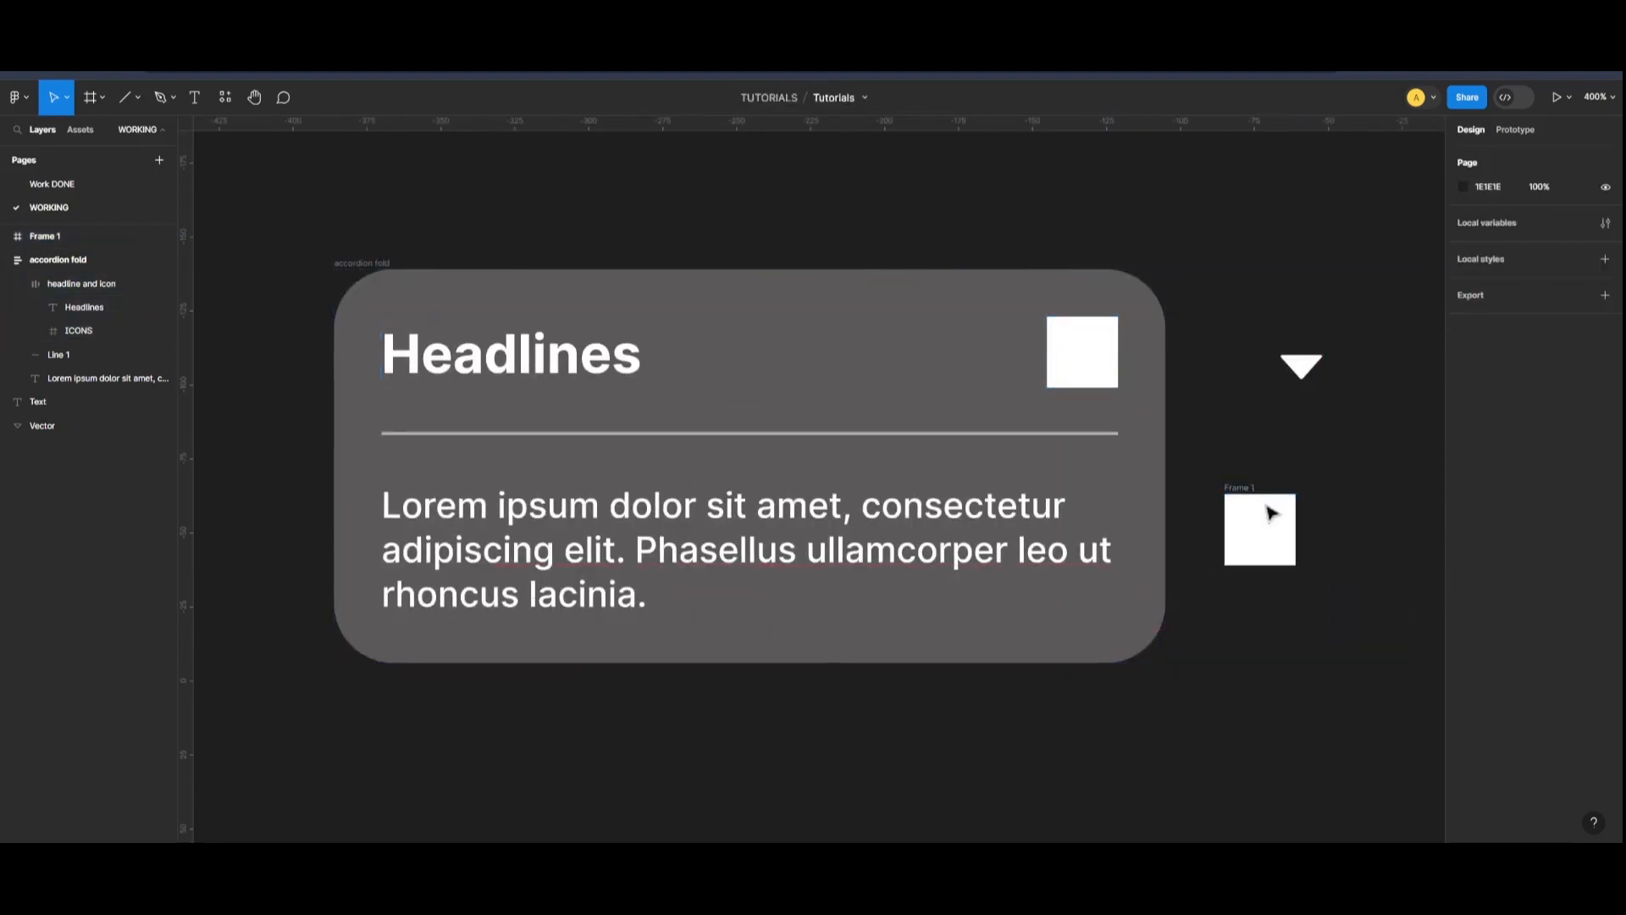
click(1247, 493)
click(1605, 477)
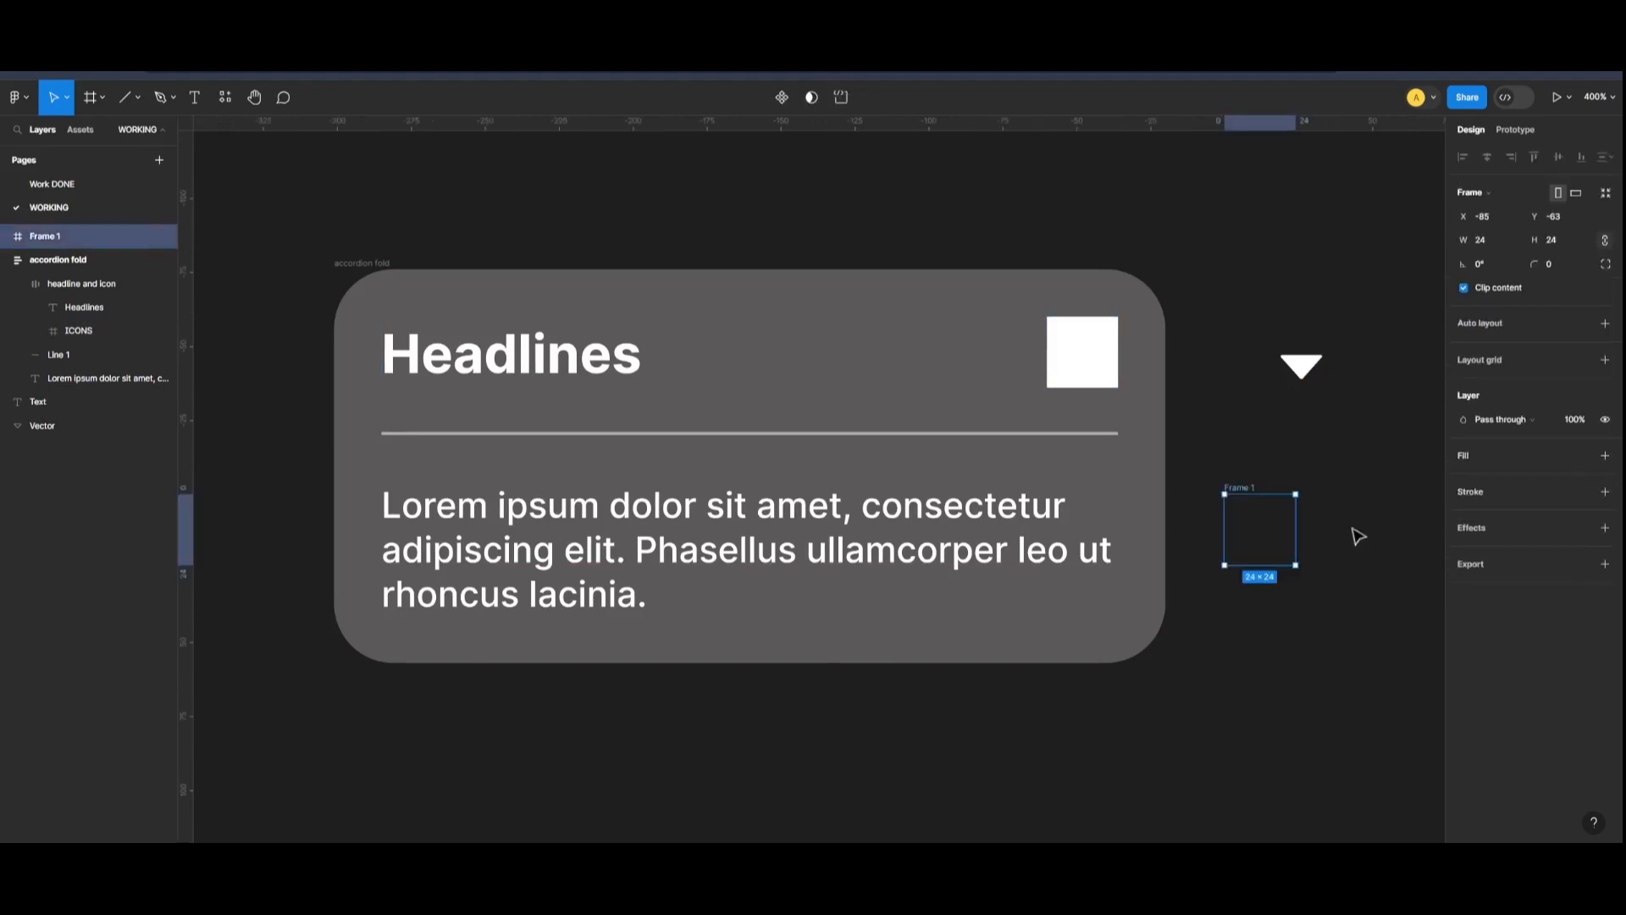
key(Escape)
Move the white triangle vector into the empty 24 × 24 frame and centre it there.
drag(1307, 367, 1265, 532)
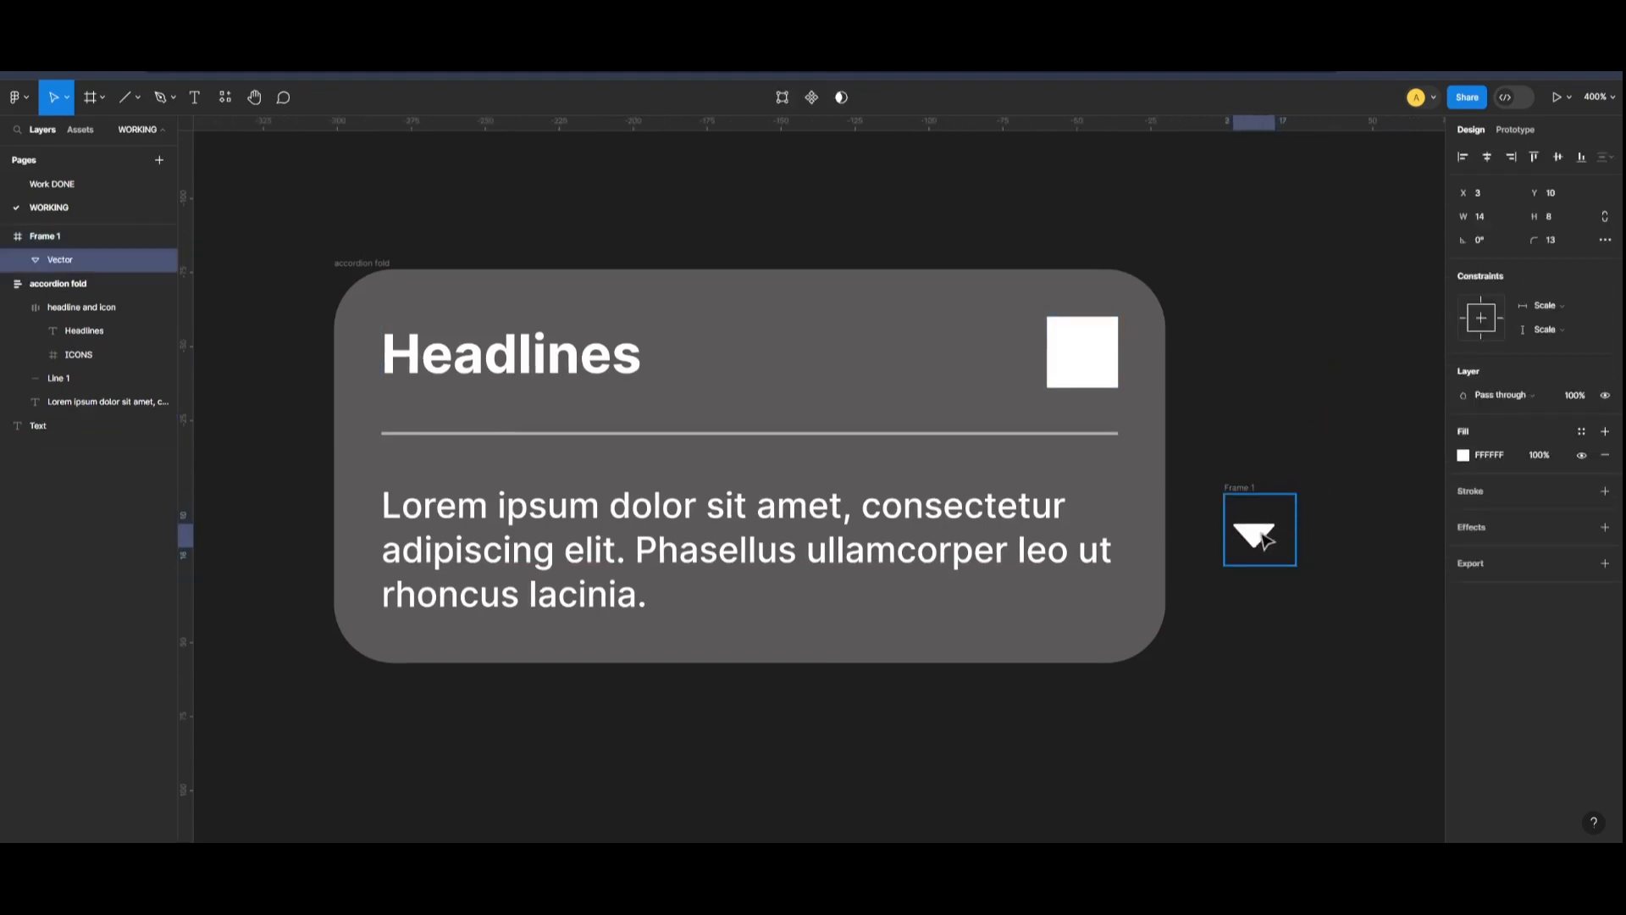
click(1314, 574)
click(1238, 494)
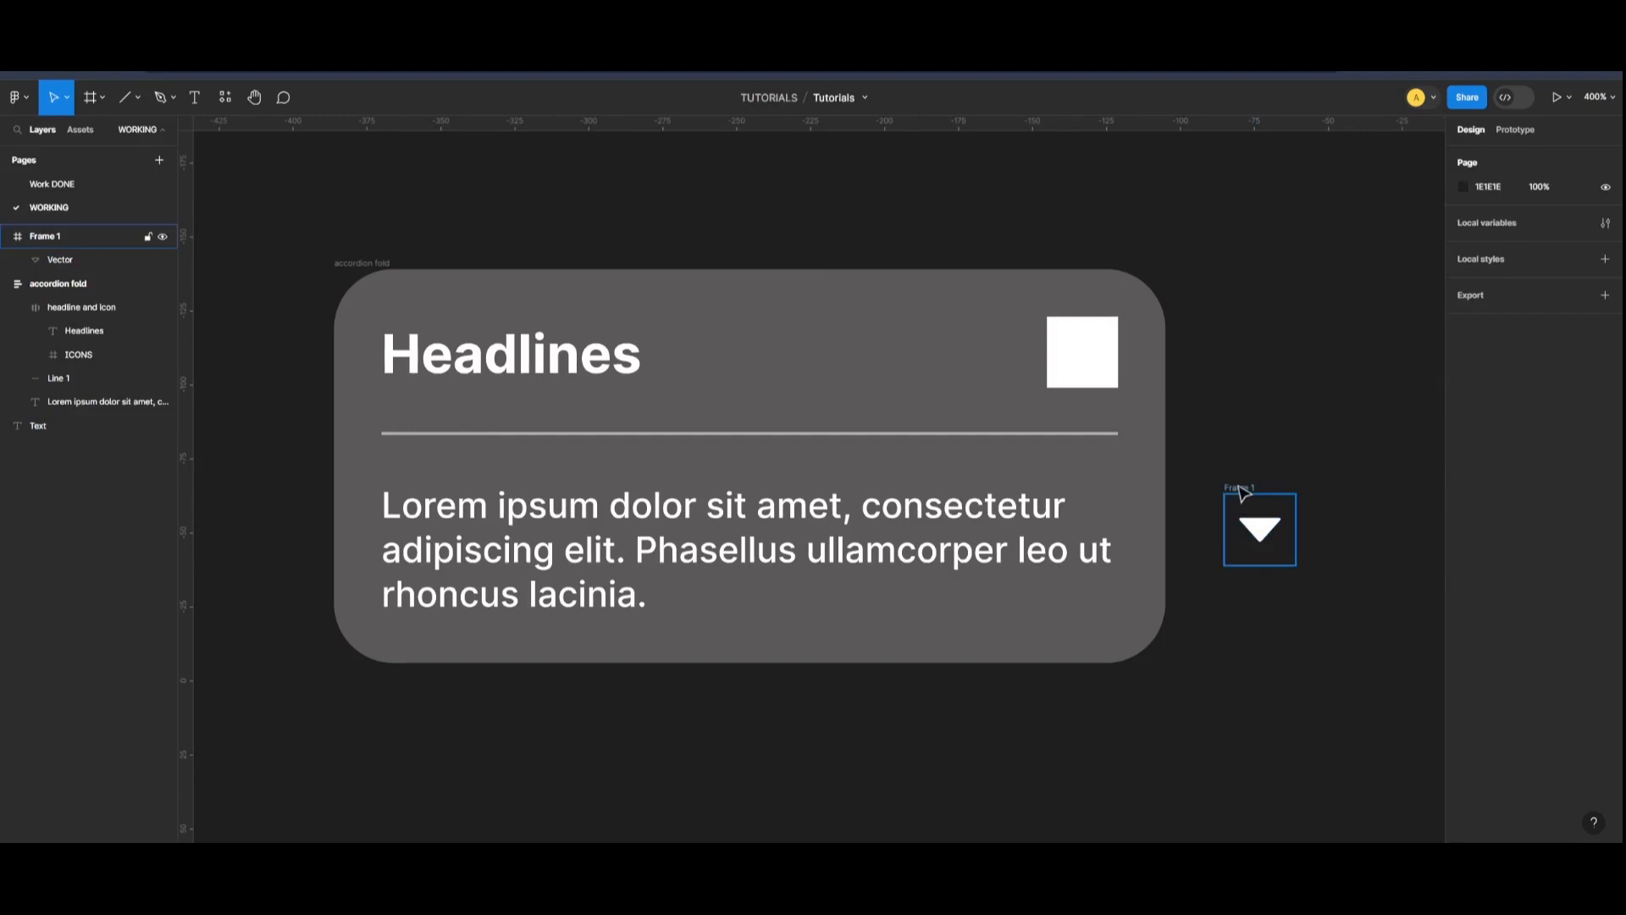
drag(1238, 494, 993, 316)
key(ctrl+z)
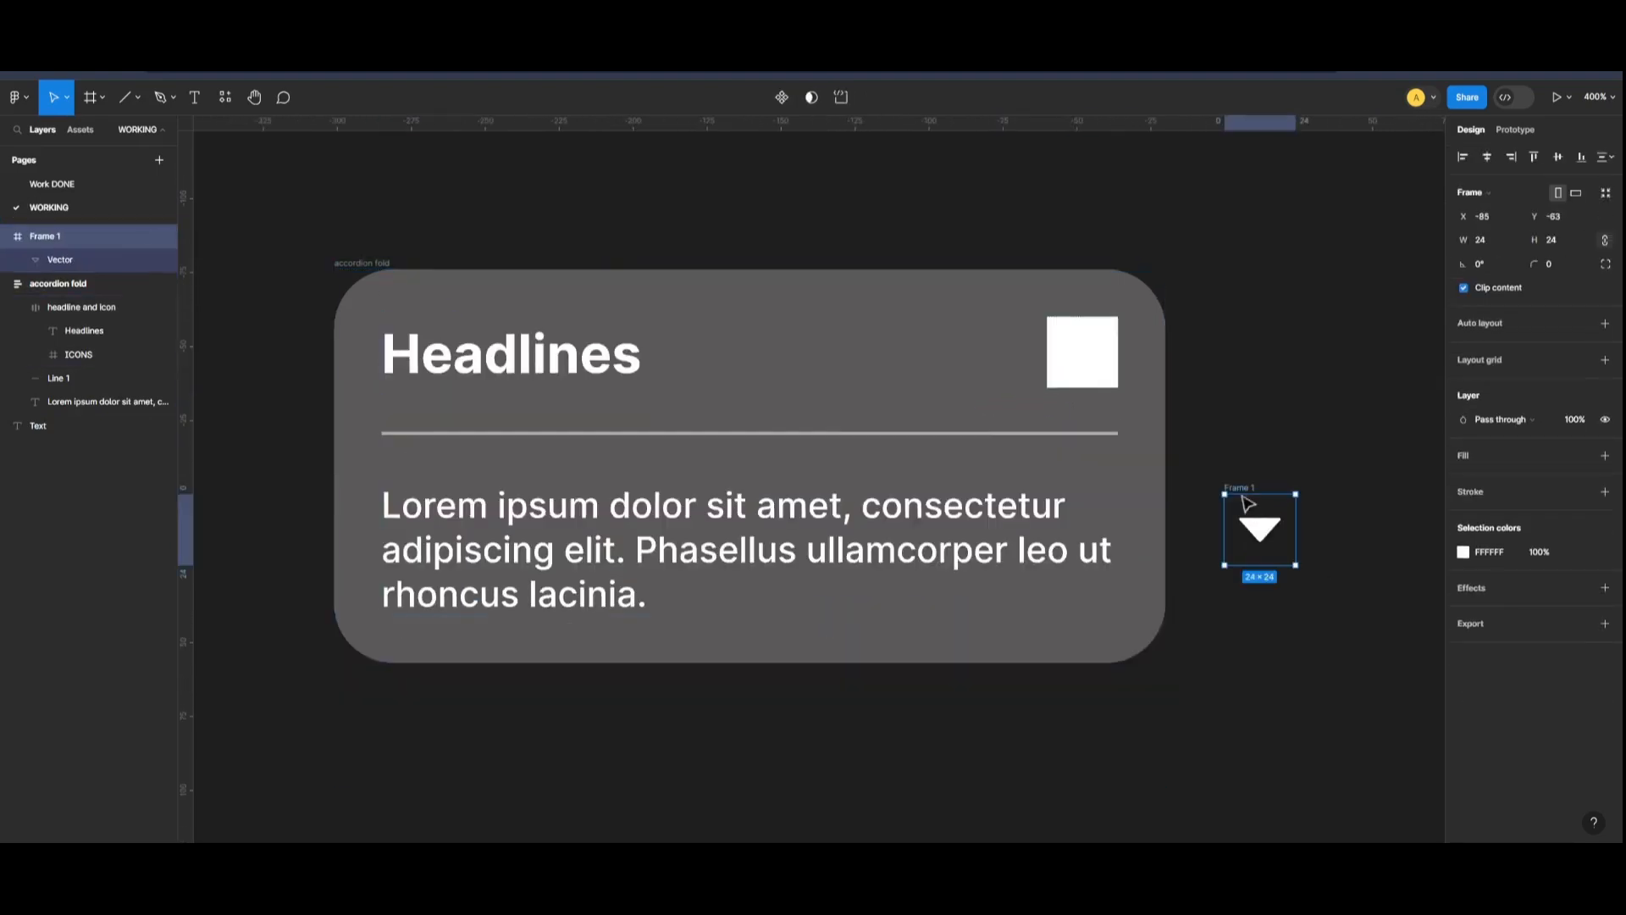
Replace the ICONS placeholder in the headline row with the triangle icon frame, leaving the placeholder on the canvas beside the card.
drag(1257, 526, 1275, 348)
click(1090, 363)
key(Escape)
click(1275, 348)
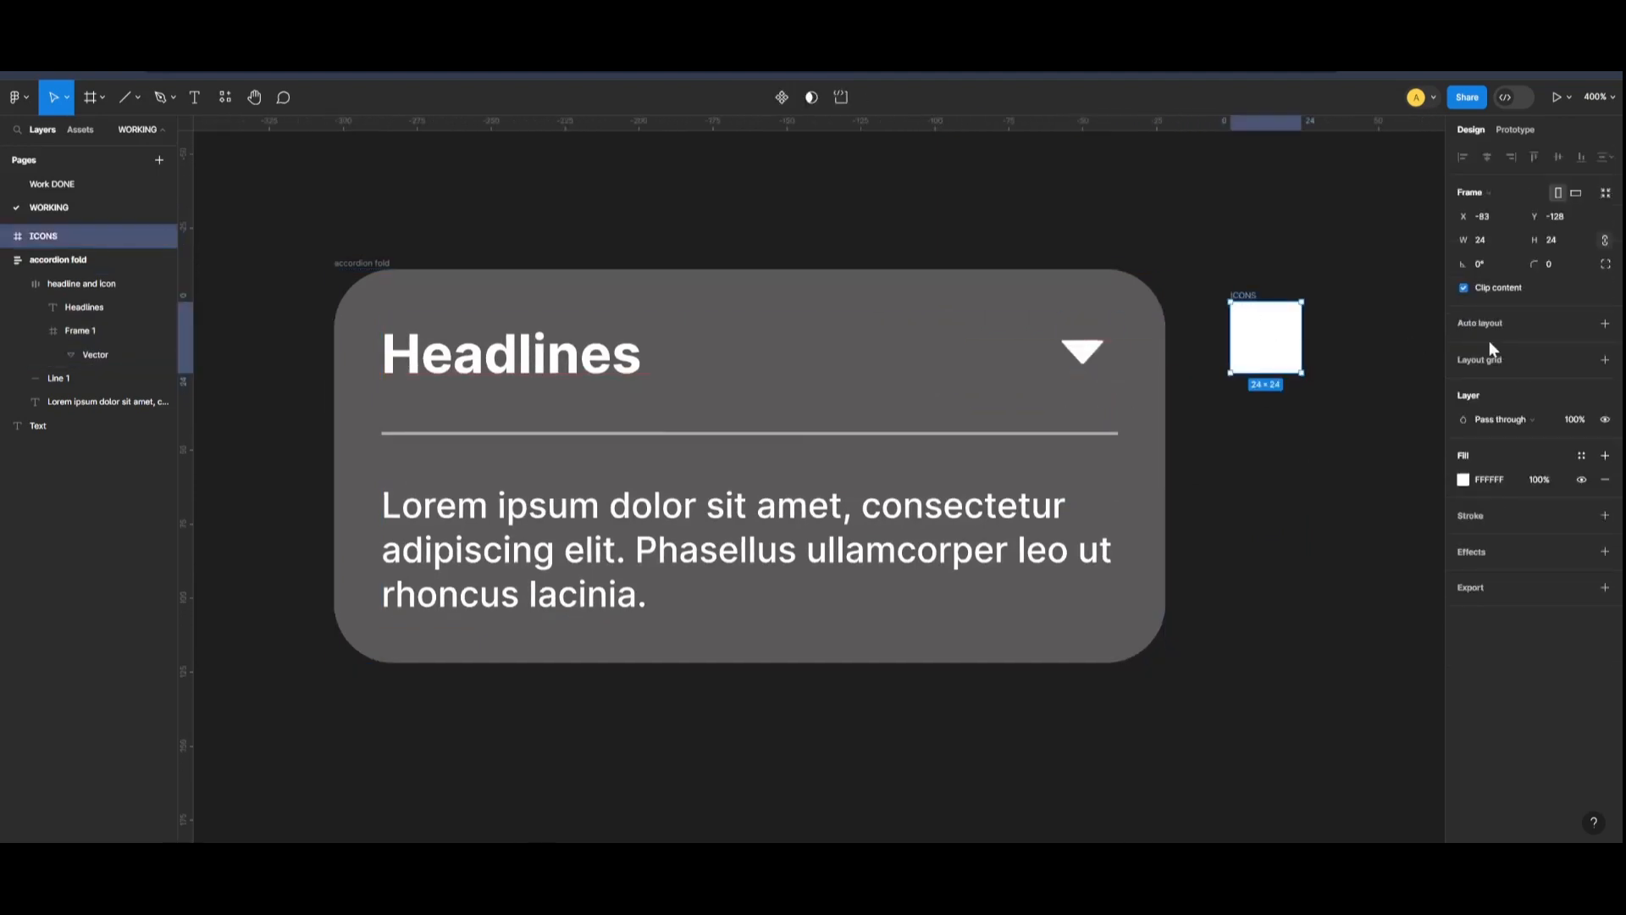
Delete the leftover ICONS placeholder frame beside the card.
key(Delete)
key(minus)
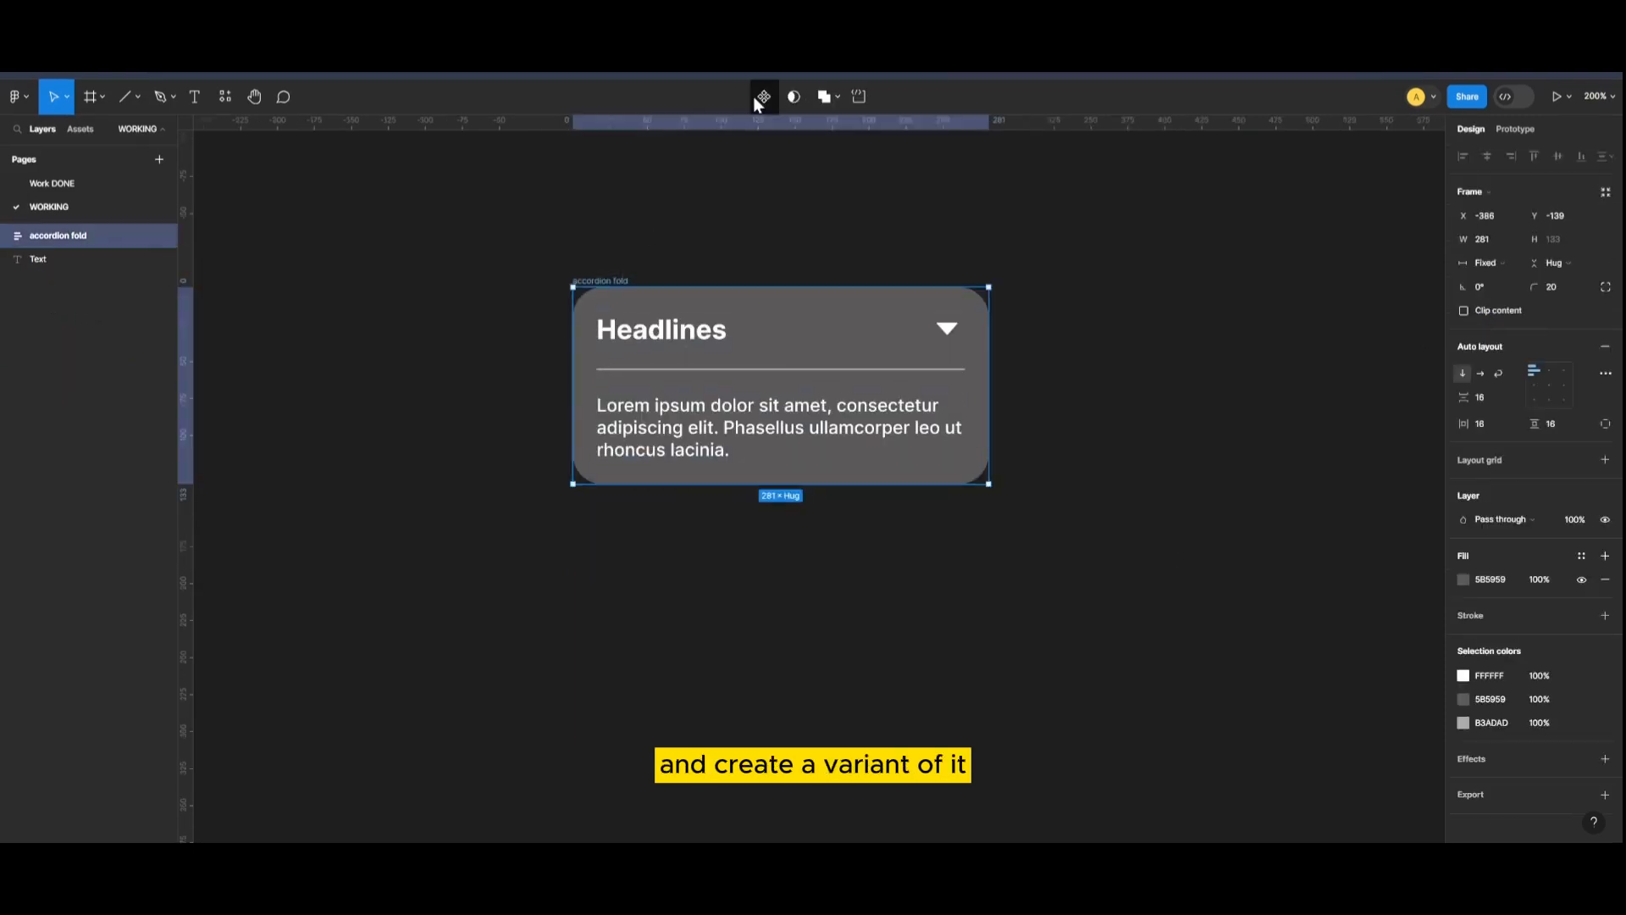
Turn the accordion fold card into a component and add a second variant to it.
click(755, 98)
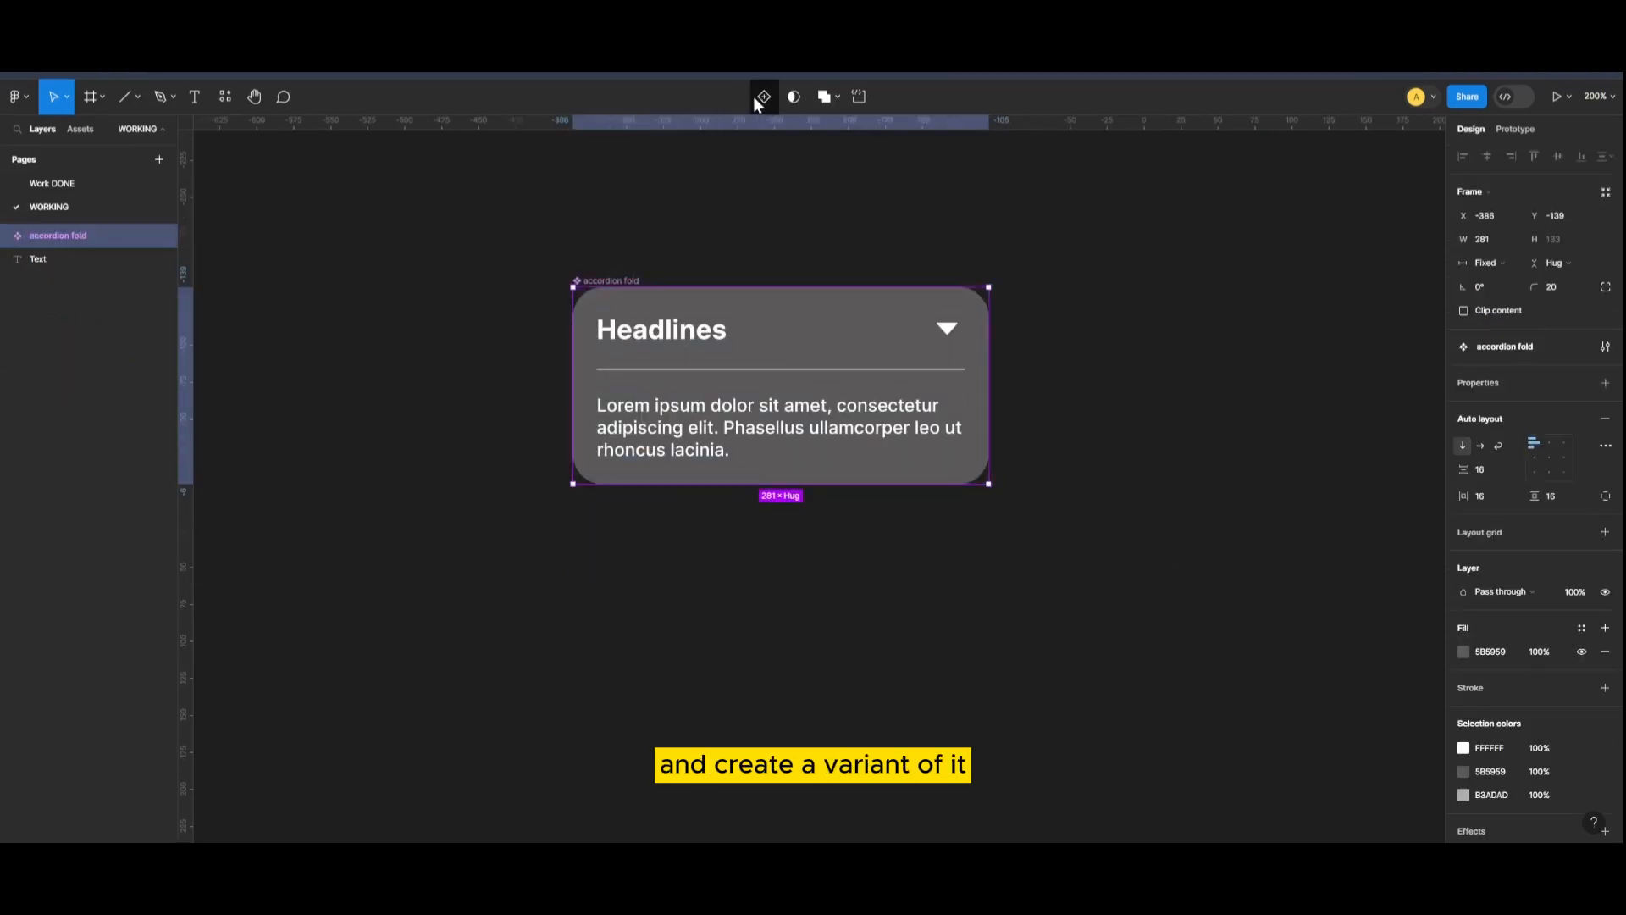
click(756, 99)
scroll(1180, 428, down, 2)
click(1180, 428)
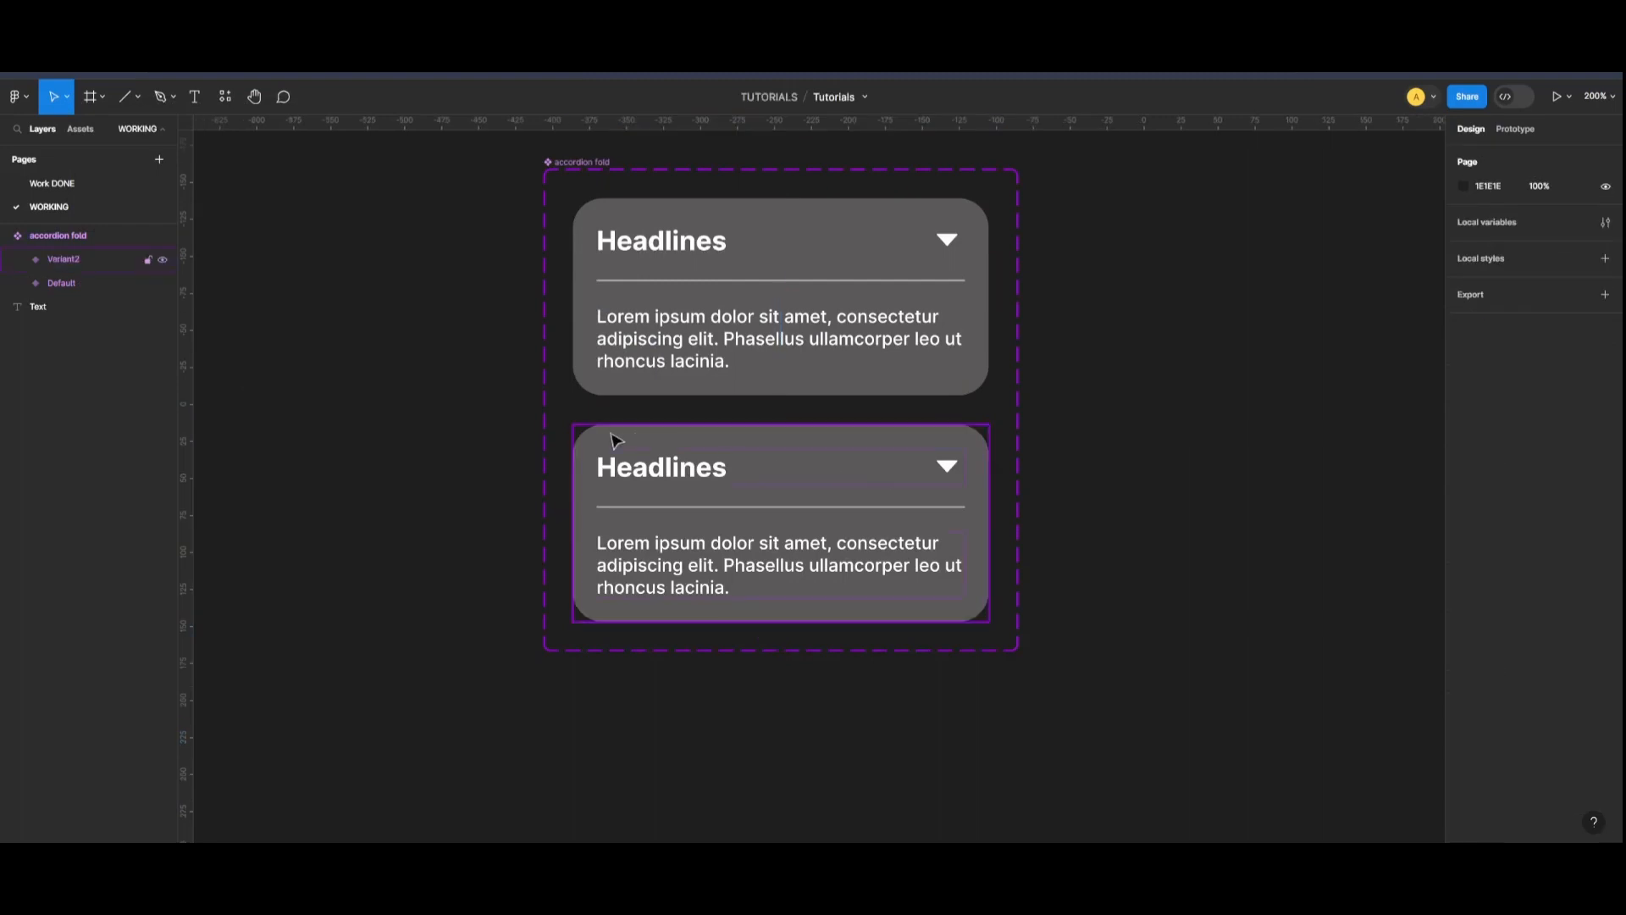
Extend the accordion fold component set downward to a height of 431 and move the second variant down to Y 243.
click(617, 440)
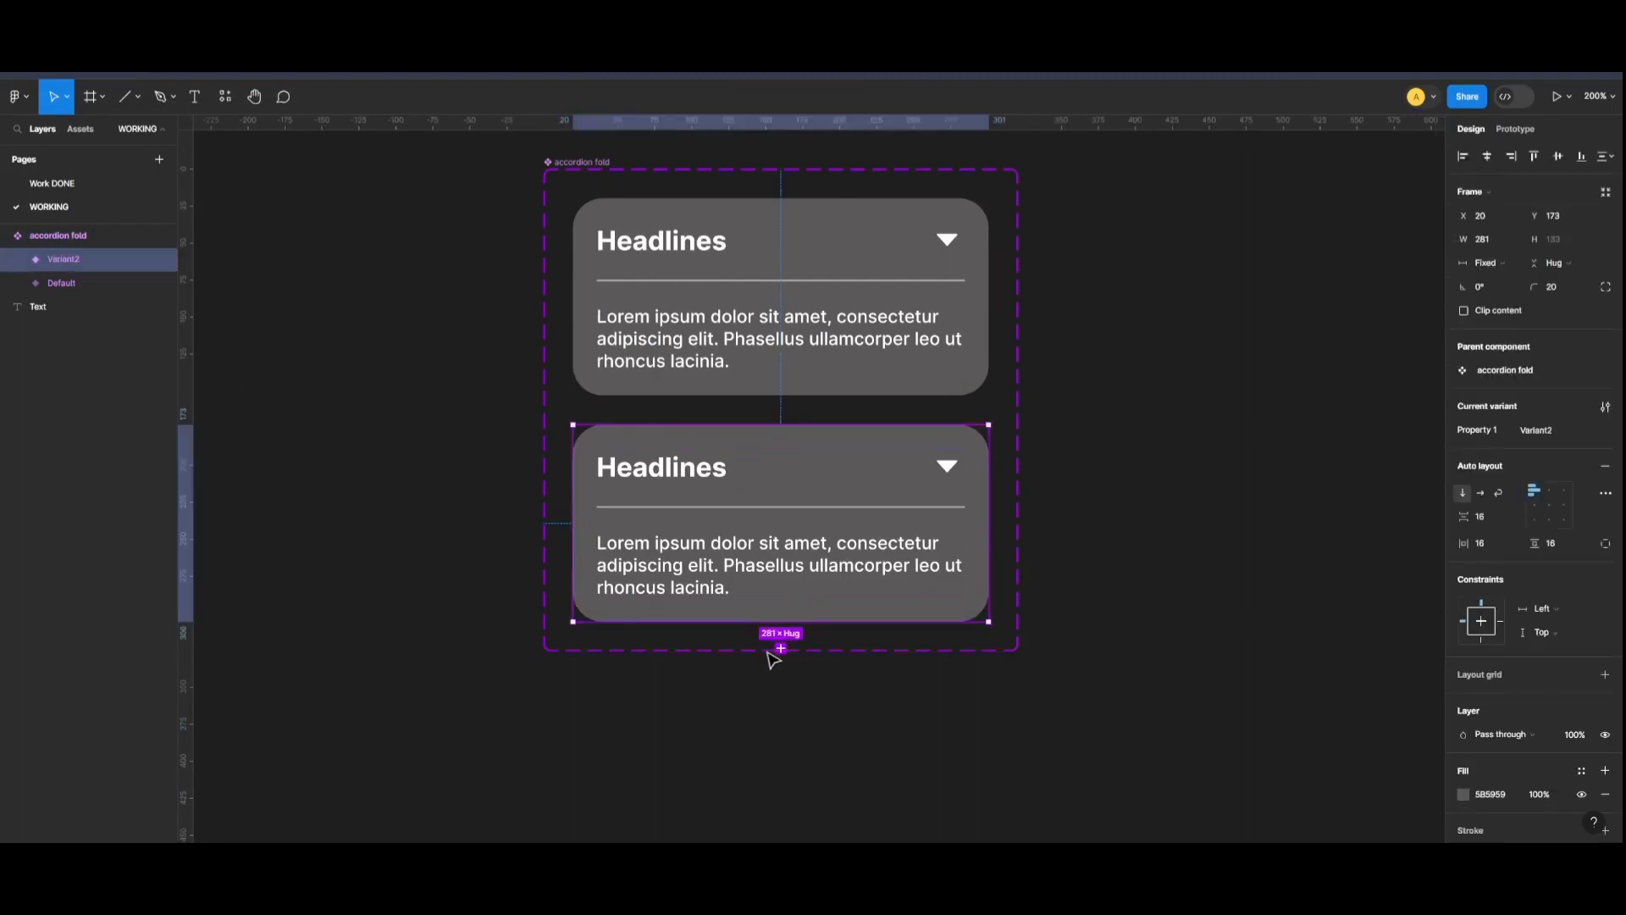
click(1017, 660)
click(658, 161)
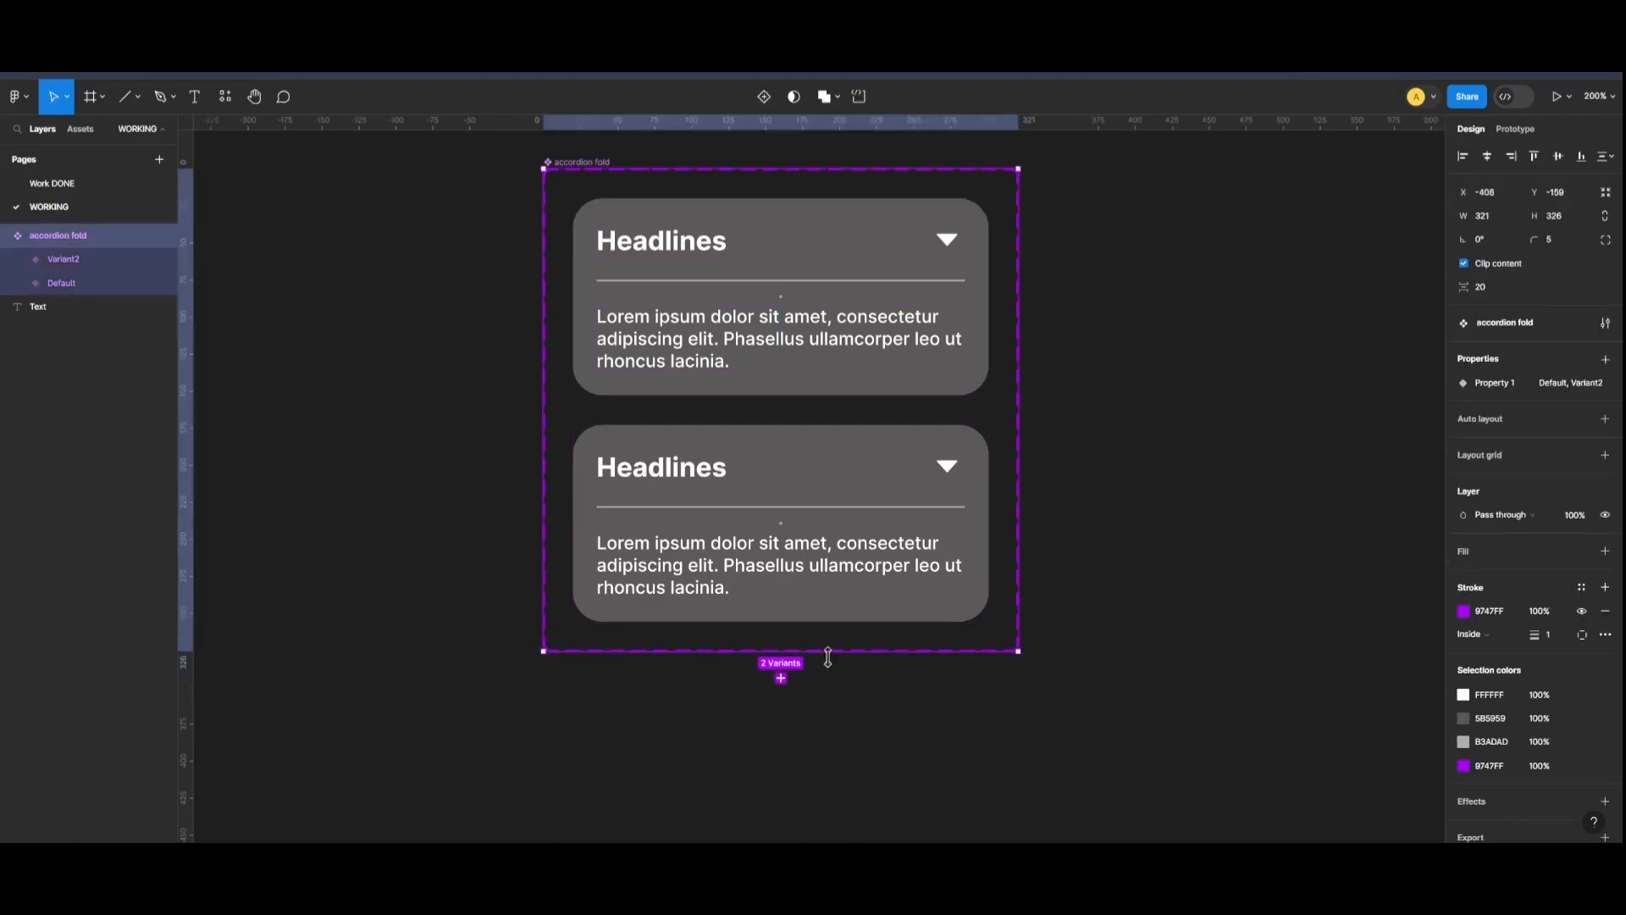
drag(827, 658, 839, 806)
drag(774, 461, 780, 564)
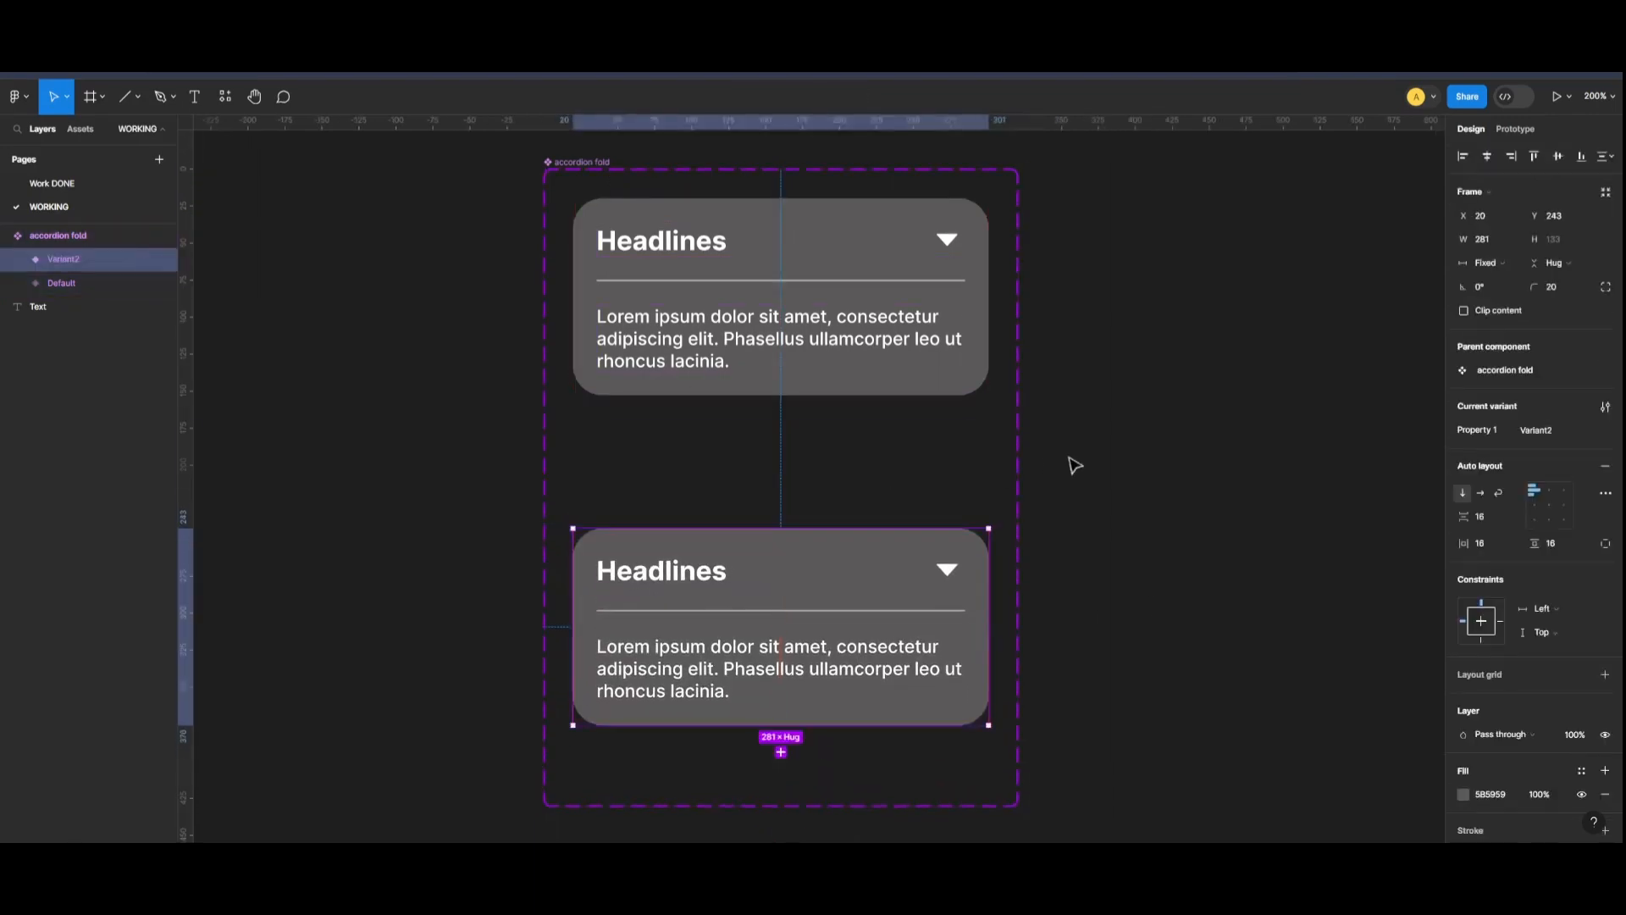
Rename the upper variant's Property 1 value to "closed".
scroll(1074, 465, down, 2)
scroll(890, 551, up, 4)
click(679, 324)
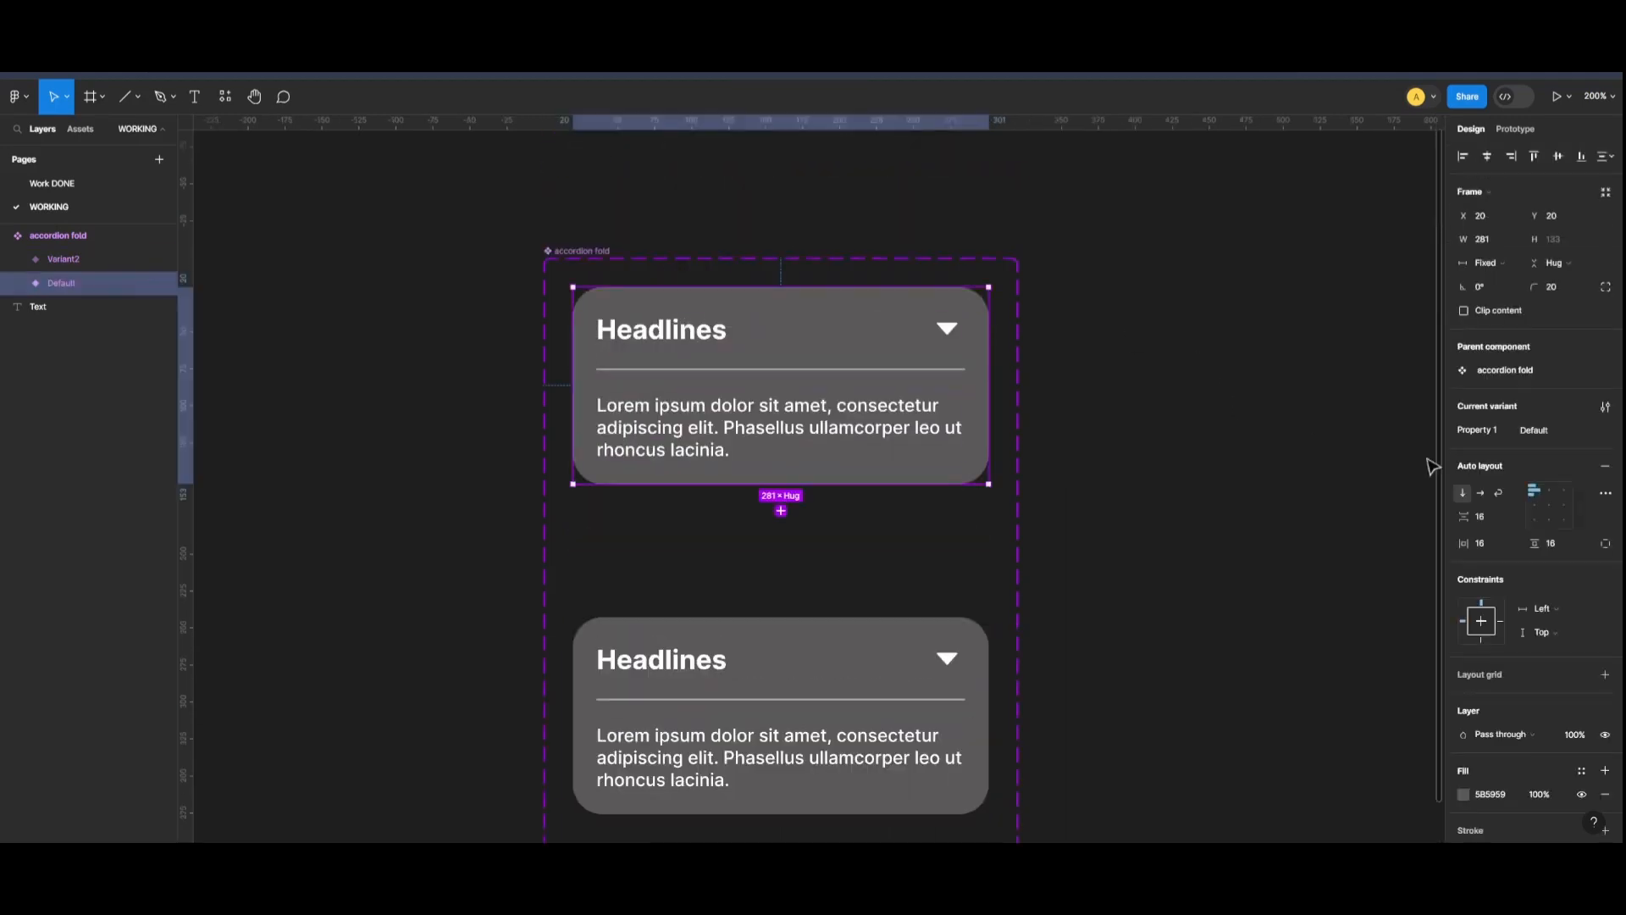
click(1529, 429)
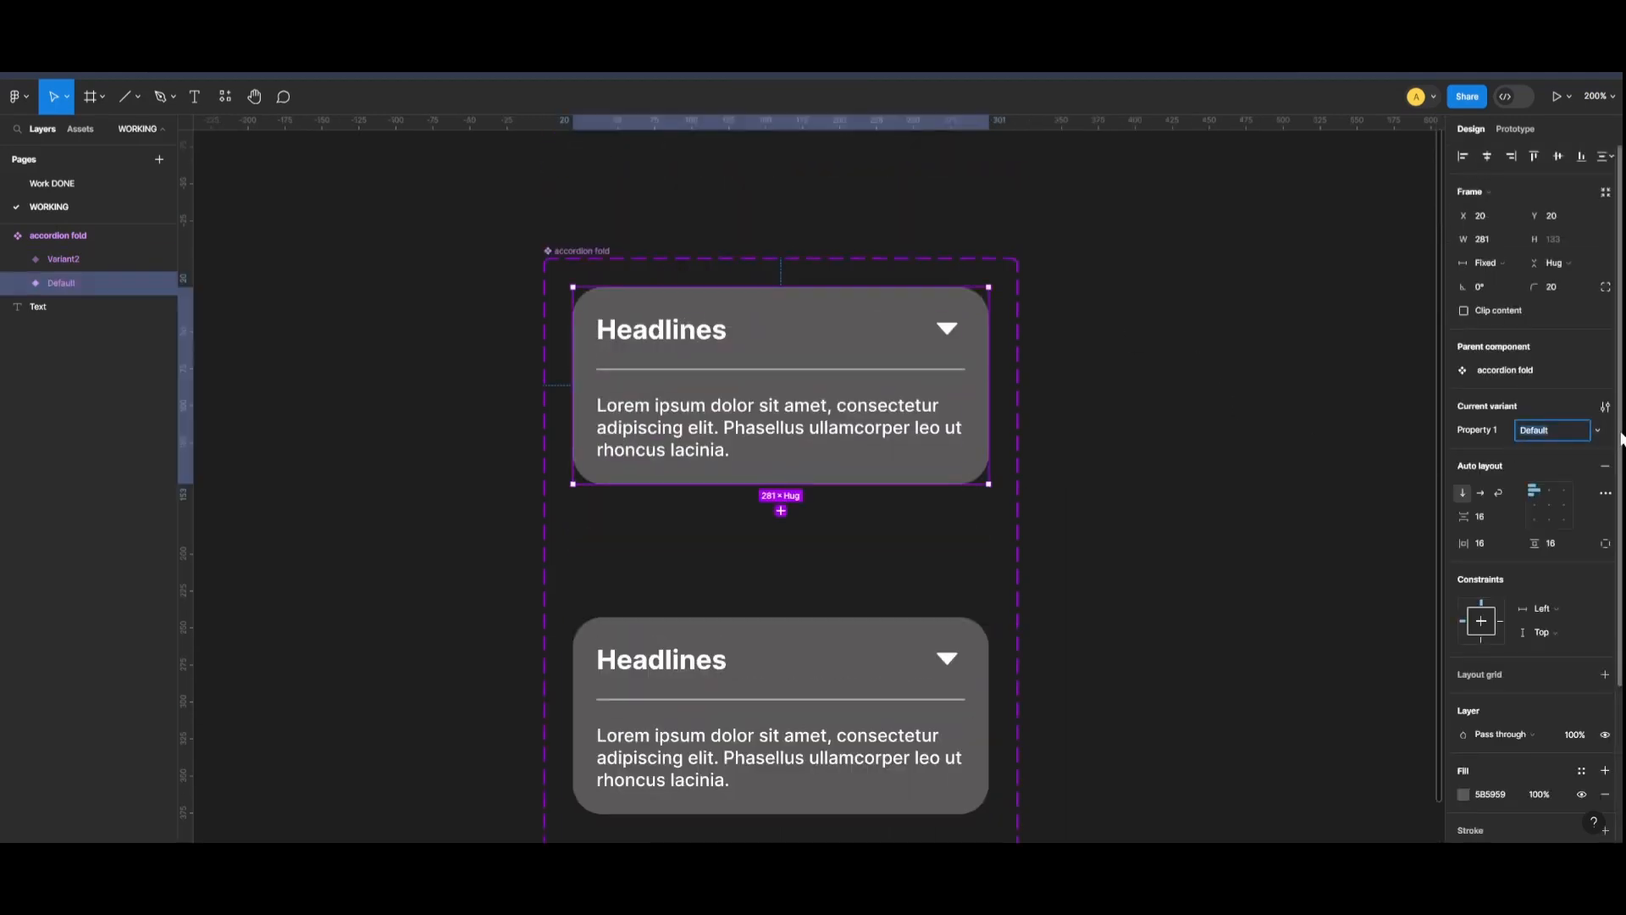
text(closed)
Rename the lower variant's Property 1 value to "open".
click(686, 635)
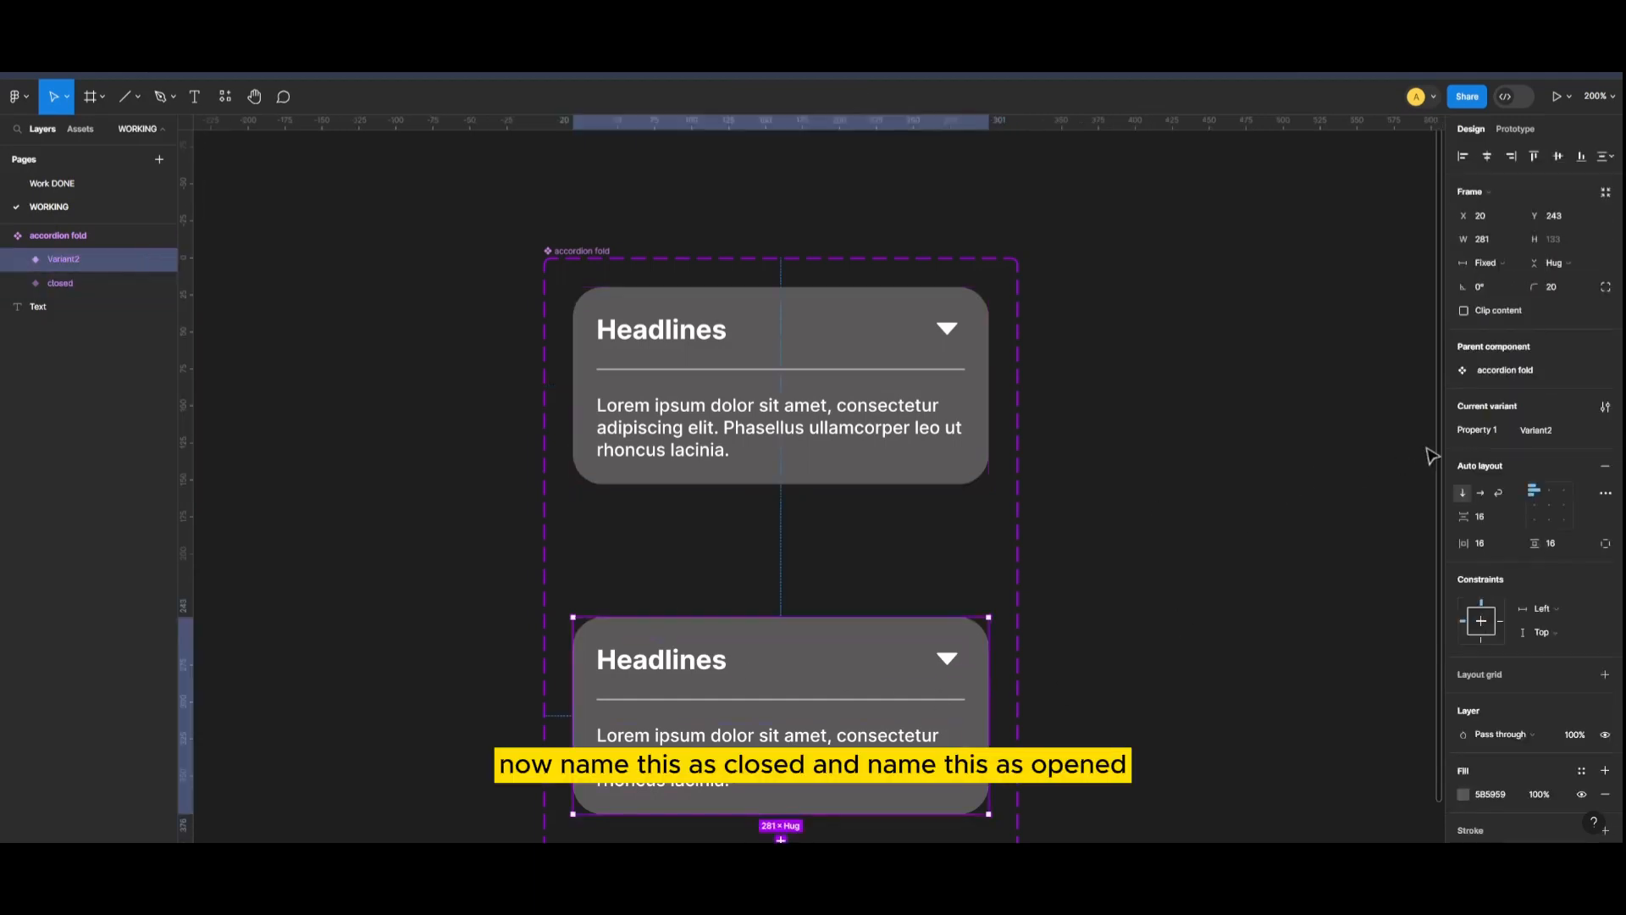
click(1538, 431)
text(ope)
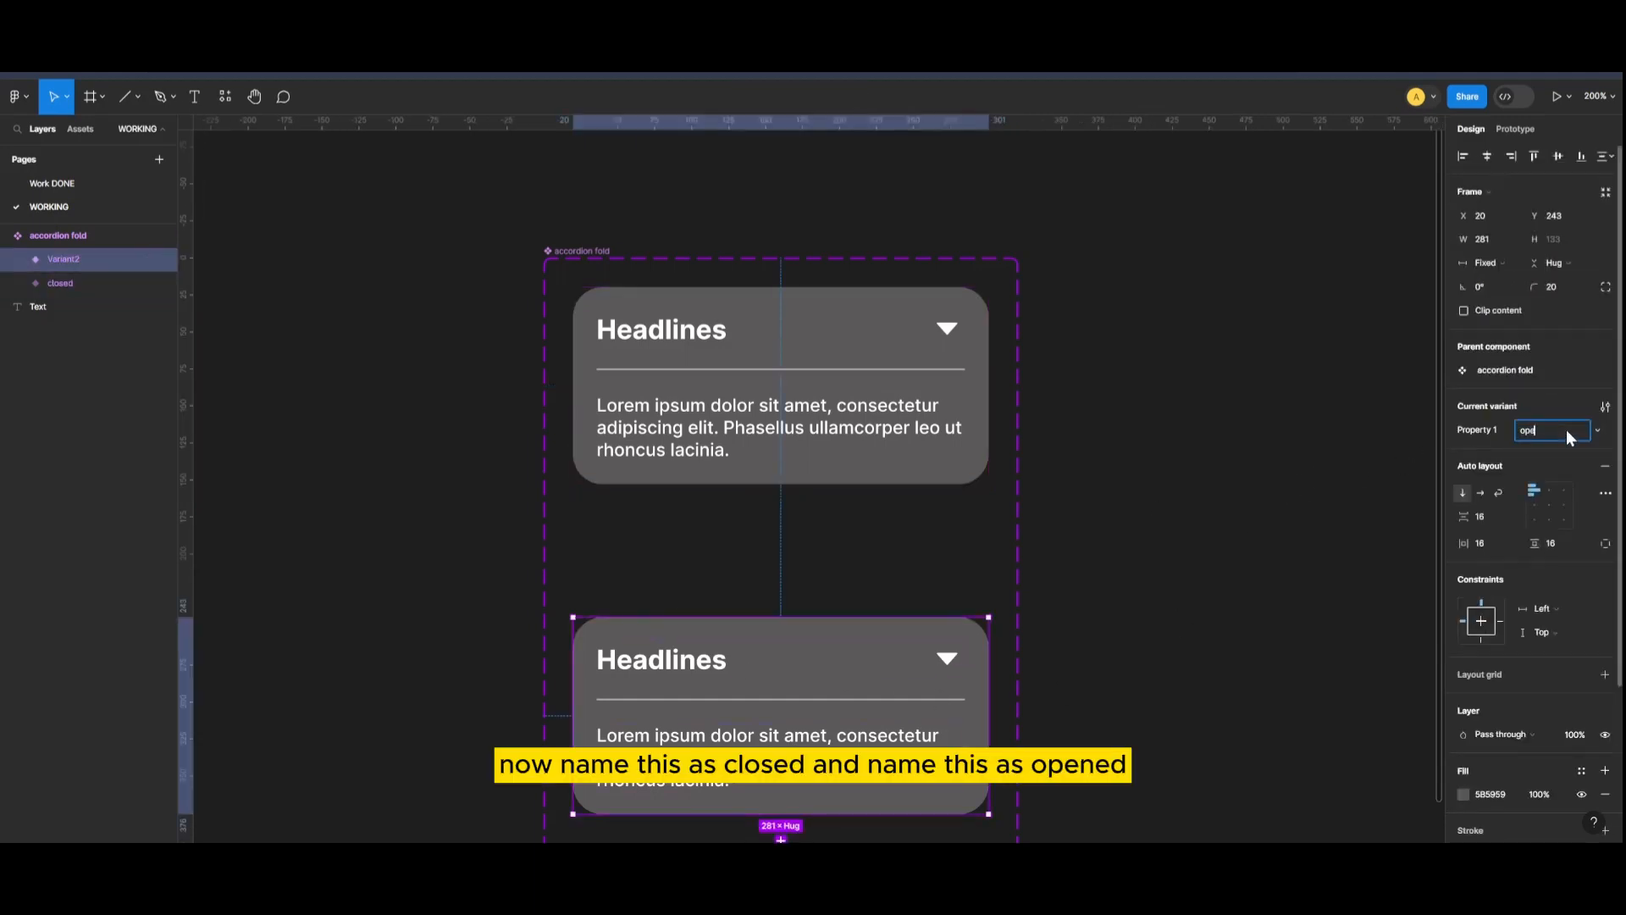
text(n)
click(1318, 563)
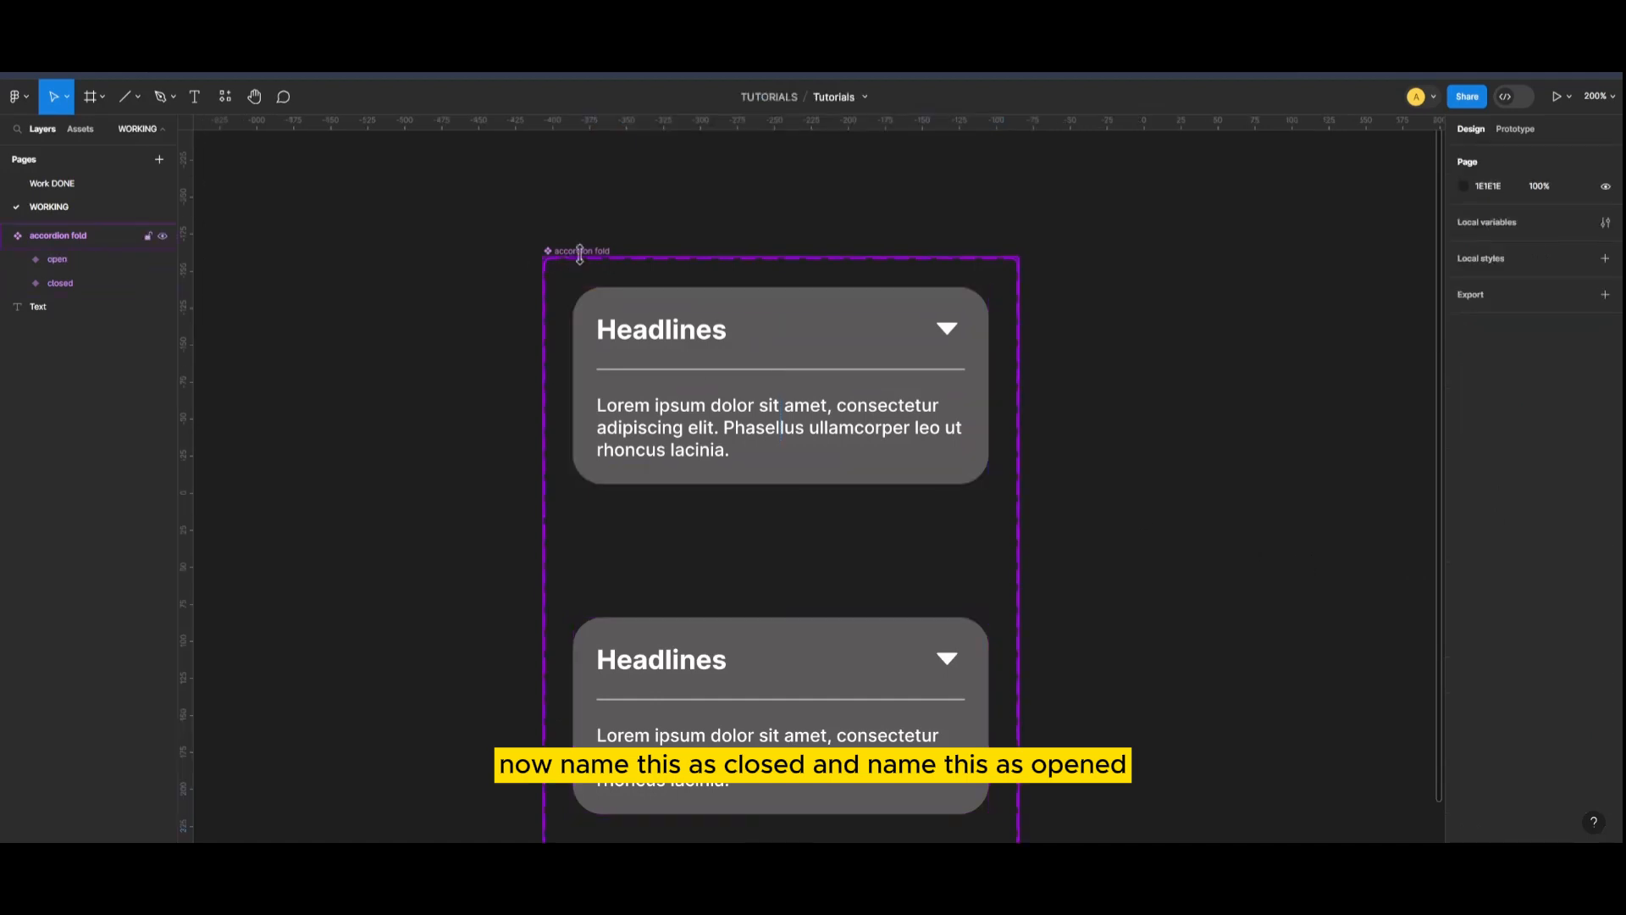
Rename the component set's Property 1 to "state".
click(580, 252)
click(1606, 323)
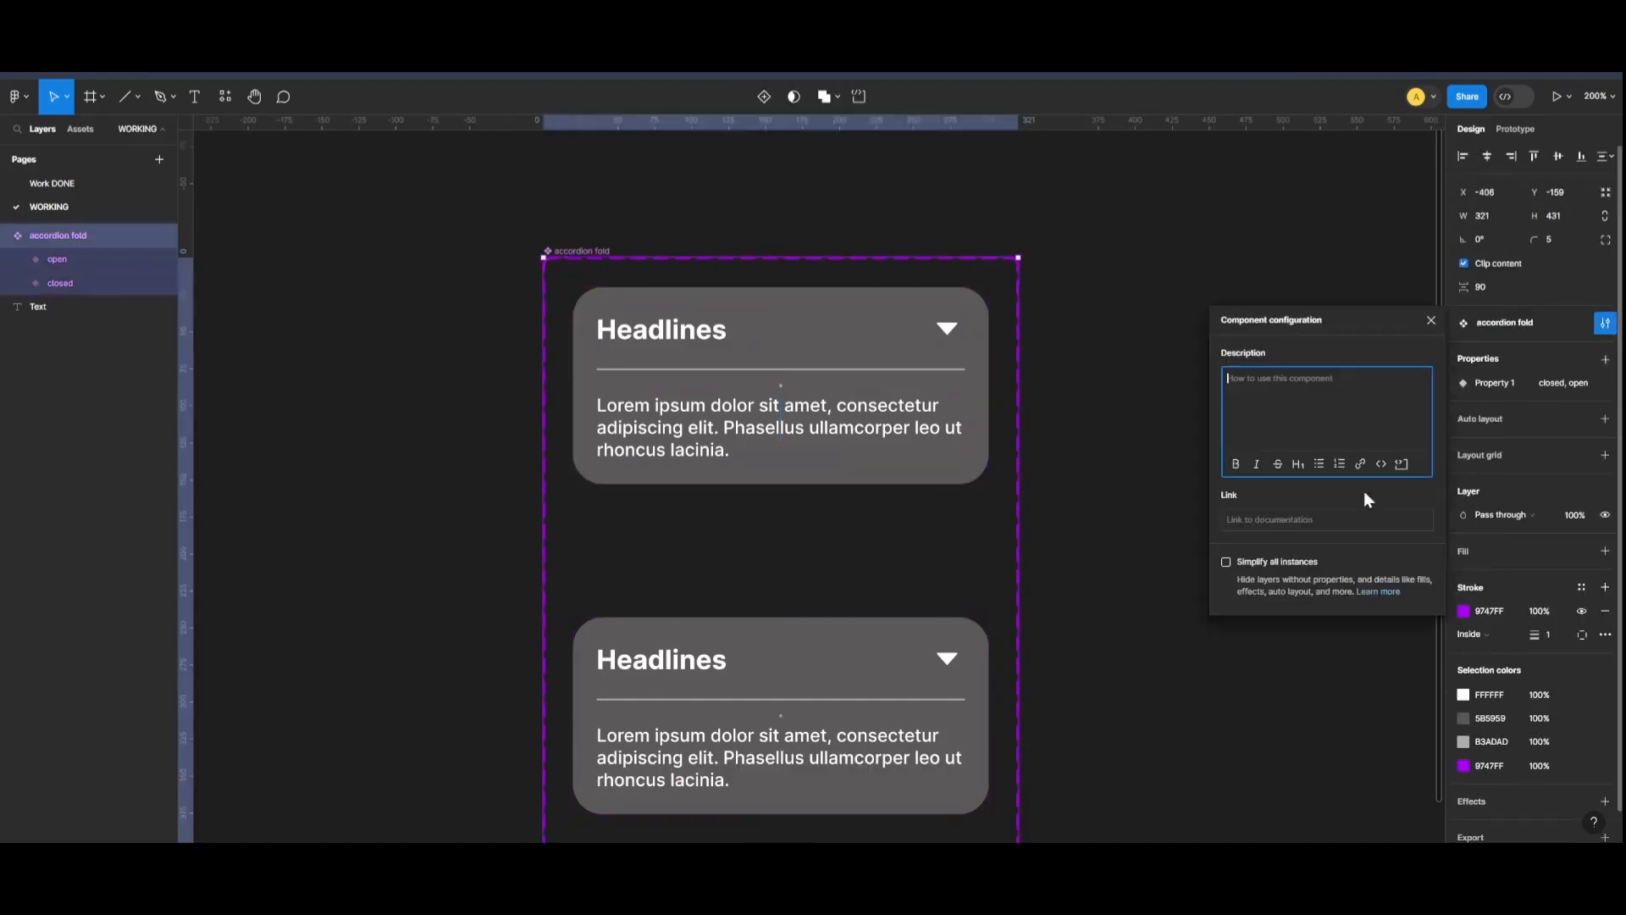
click(1605, 322)
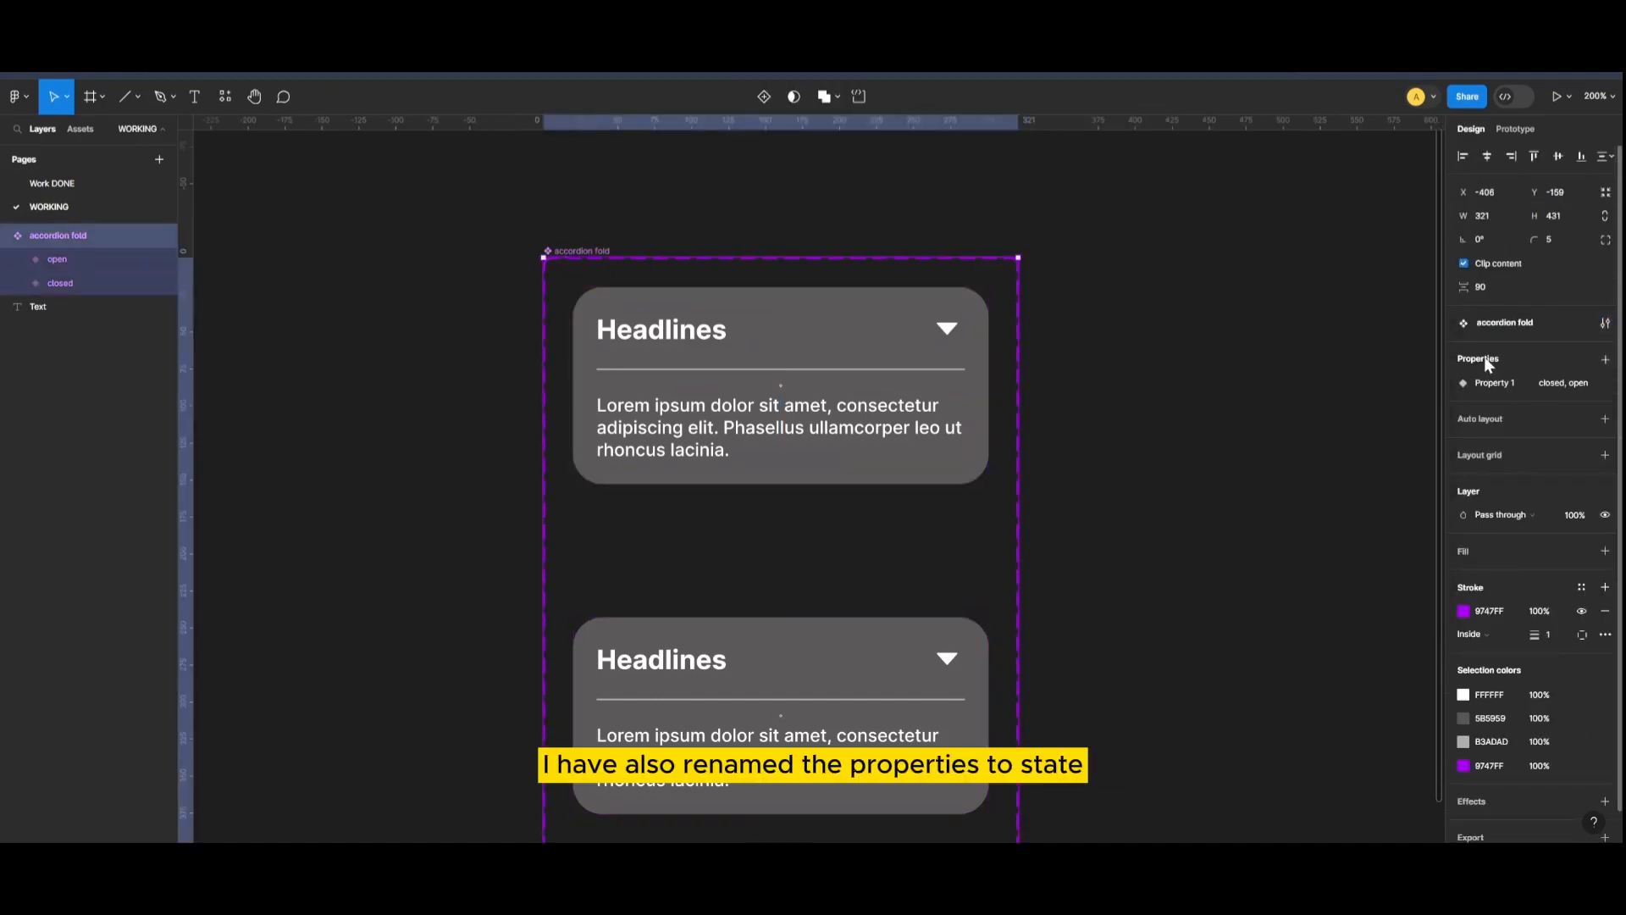
double_click(1496, 382)
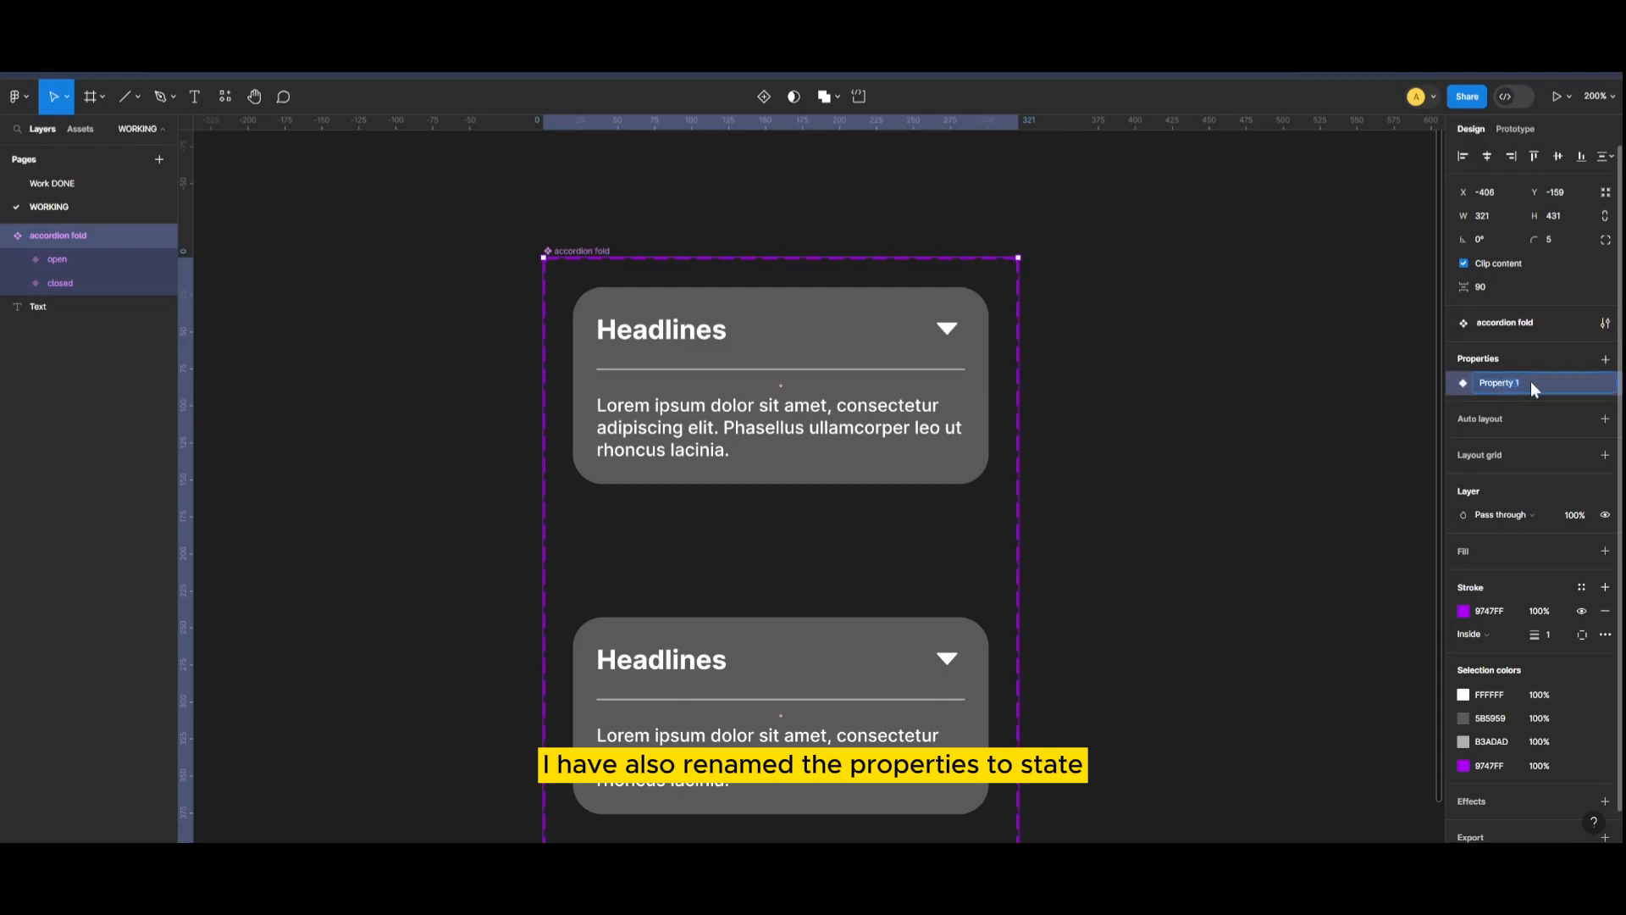
click(1383, 462)
Hide the Lorem ipsum paragraph and the divider line in the closed variant without deleting them.
click(697, 342)
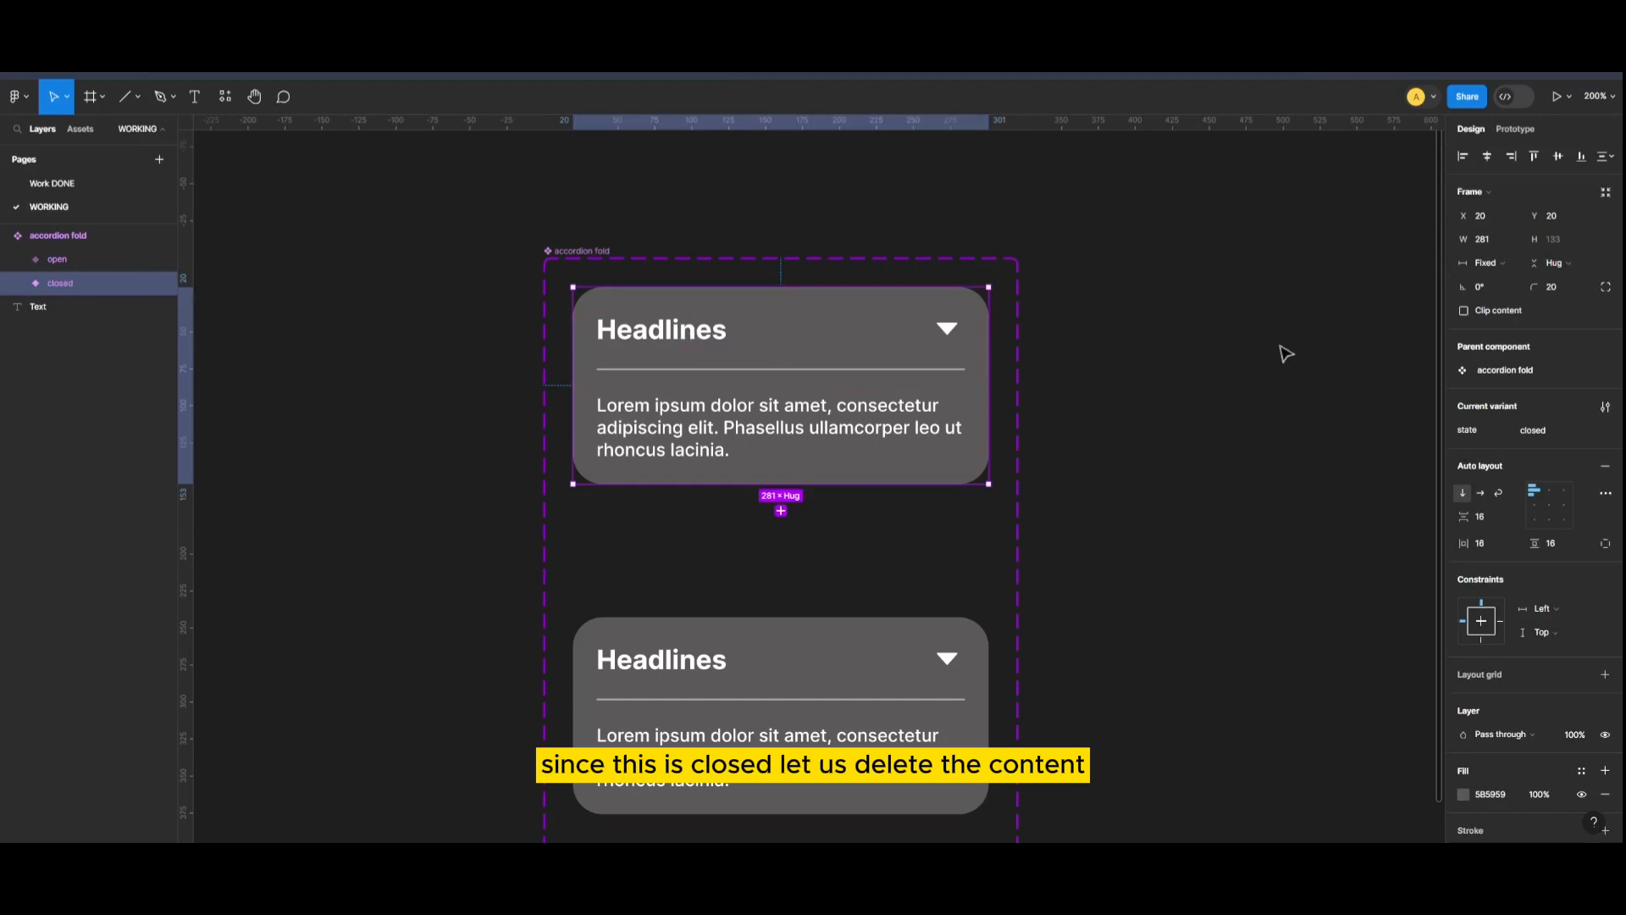
click(1216, 443)
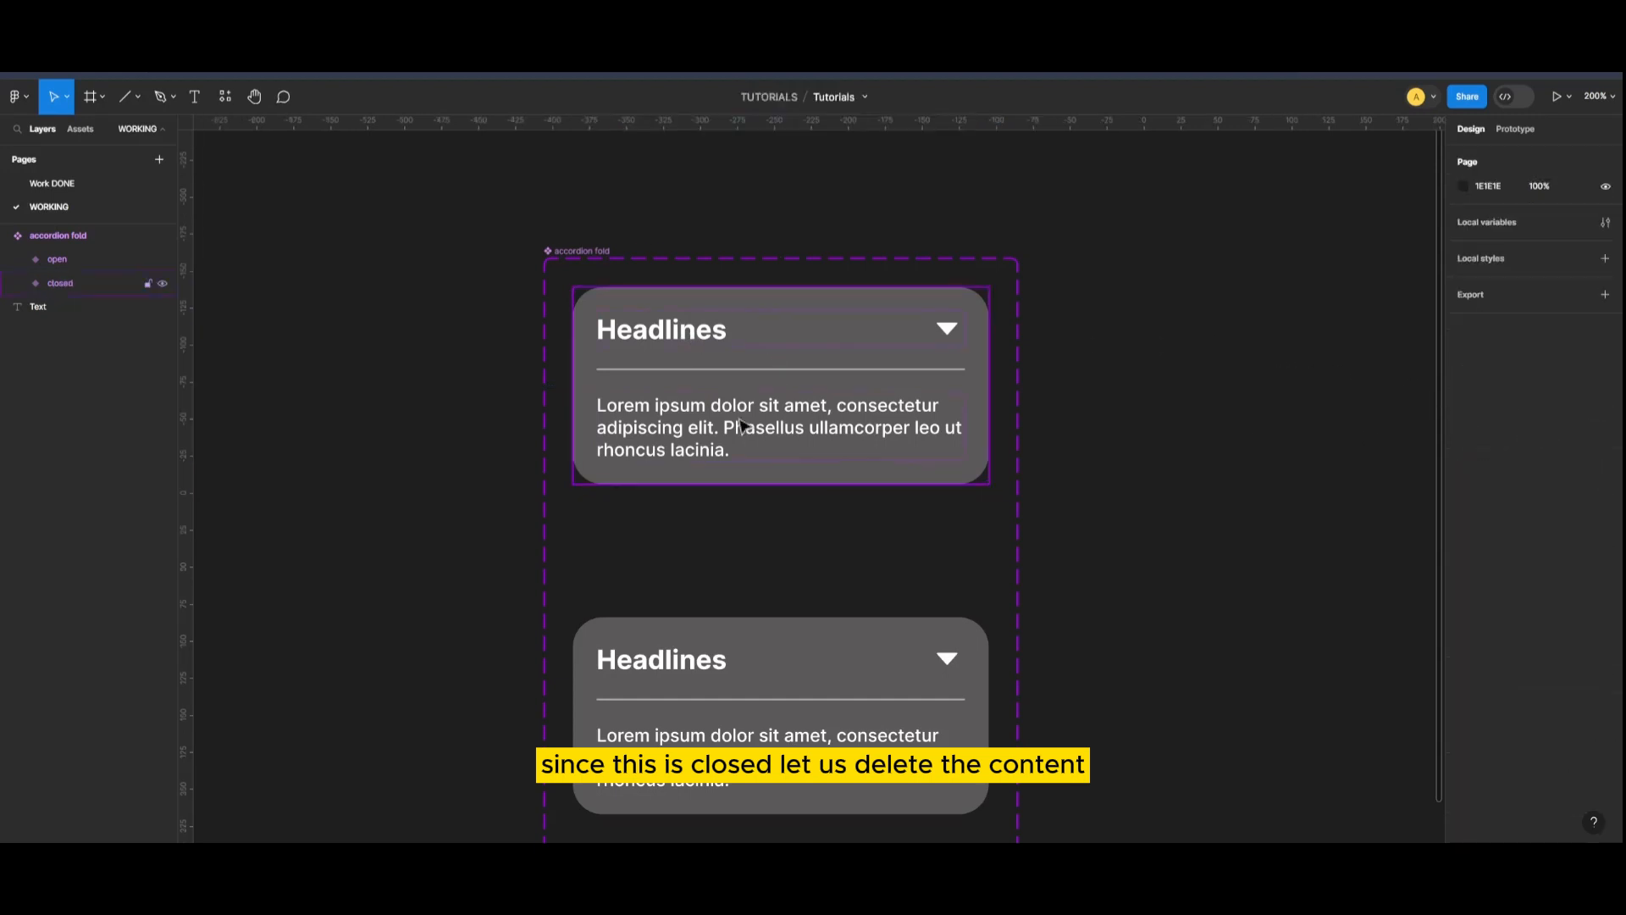
click(736, 421)
click(17, 285)
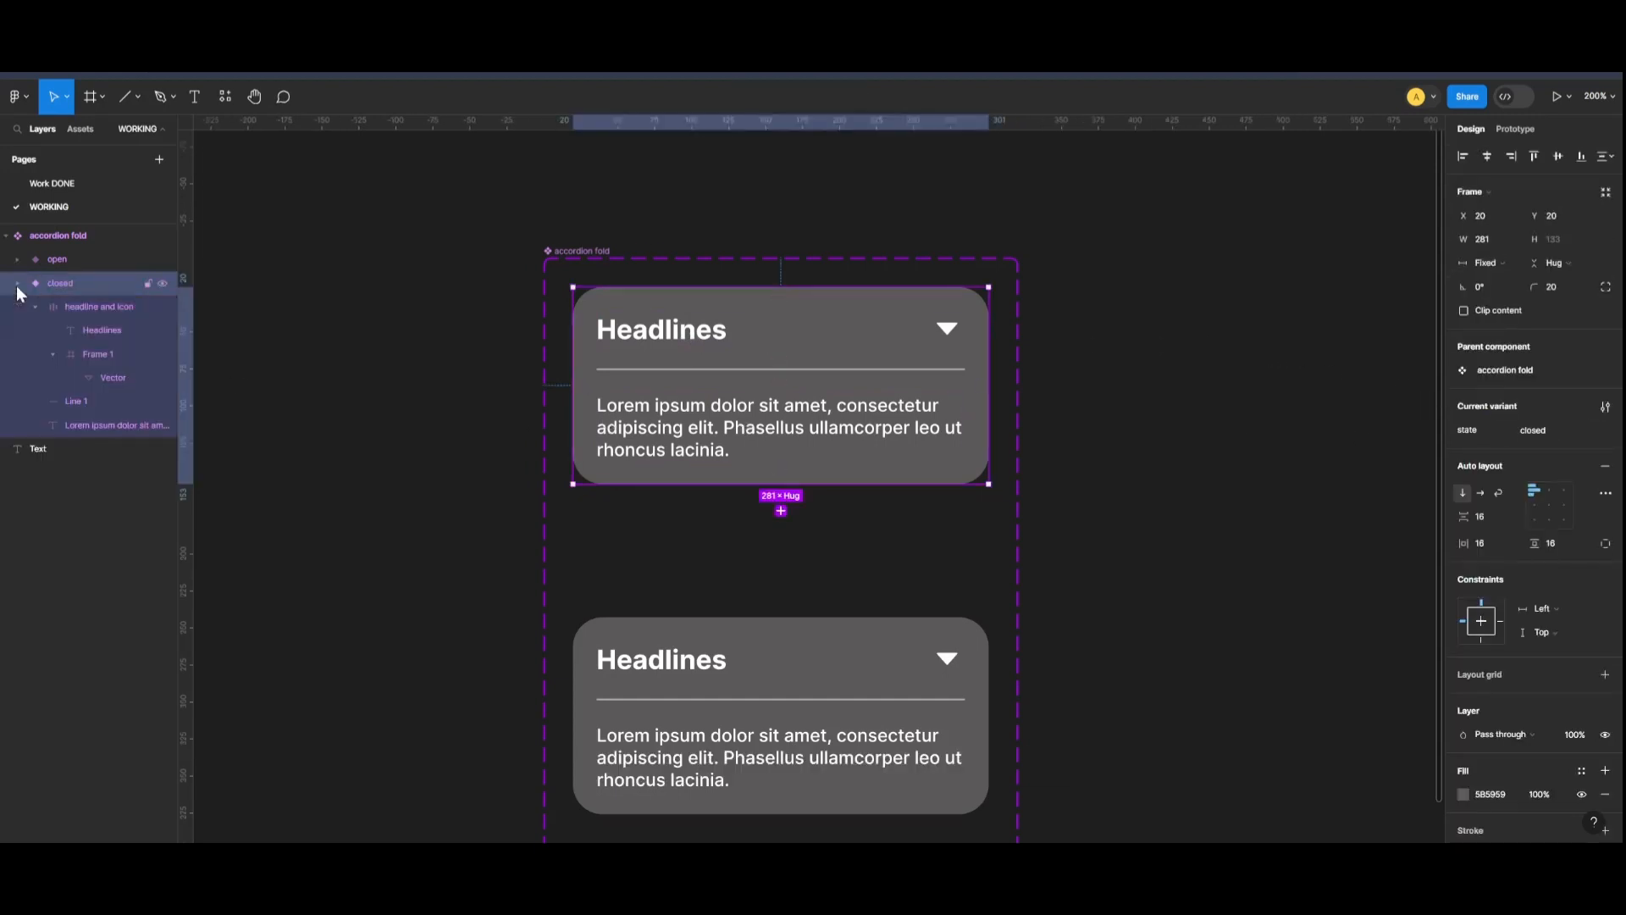
click(833, 425)
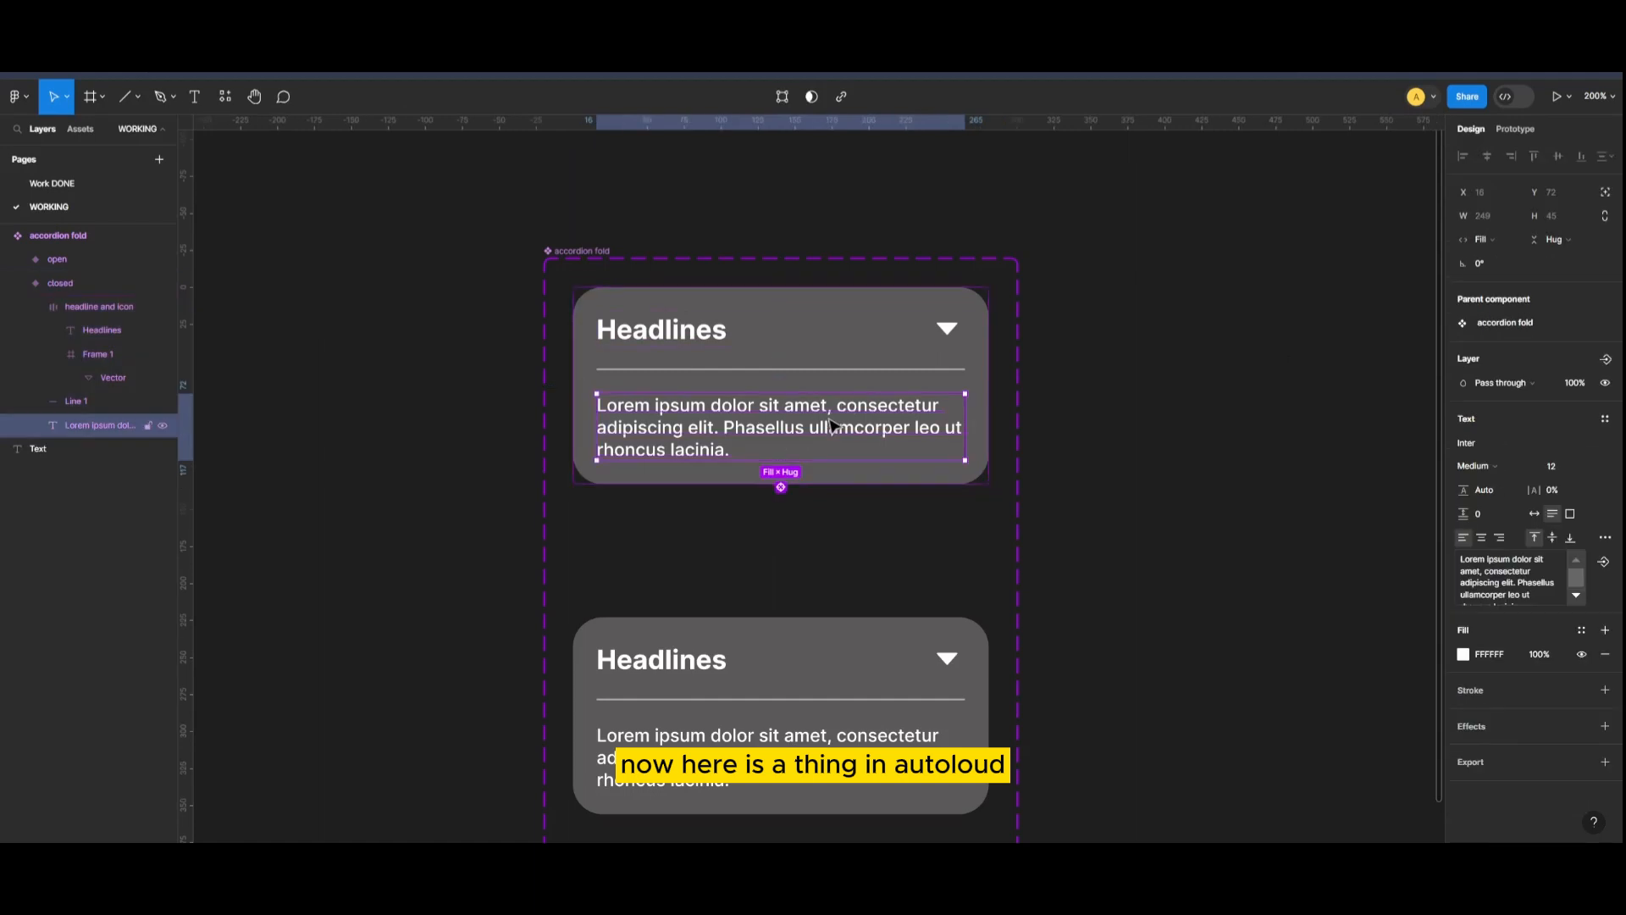
click(162, 426)
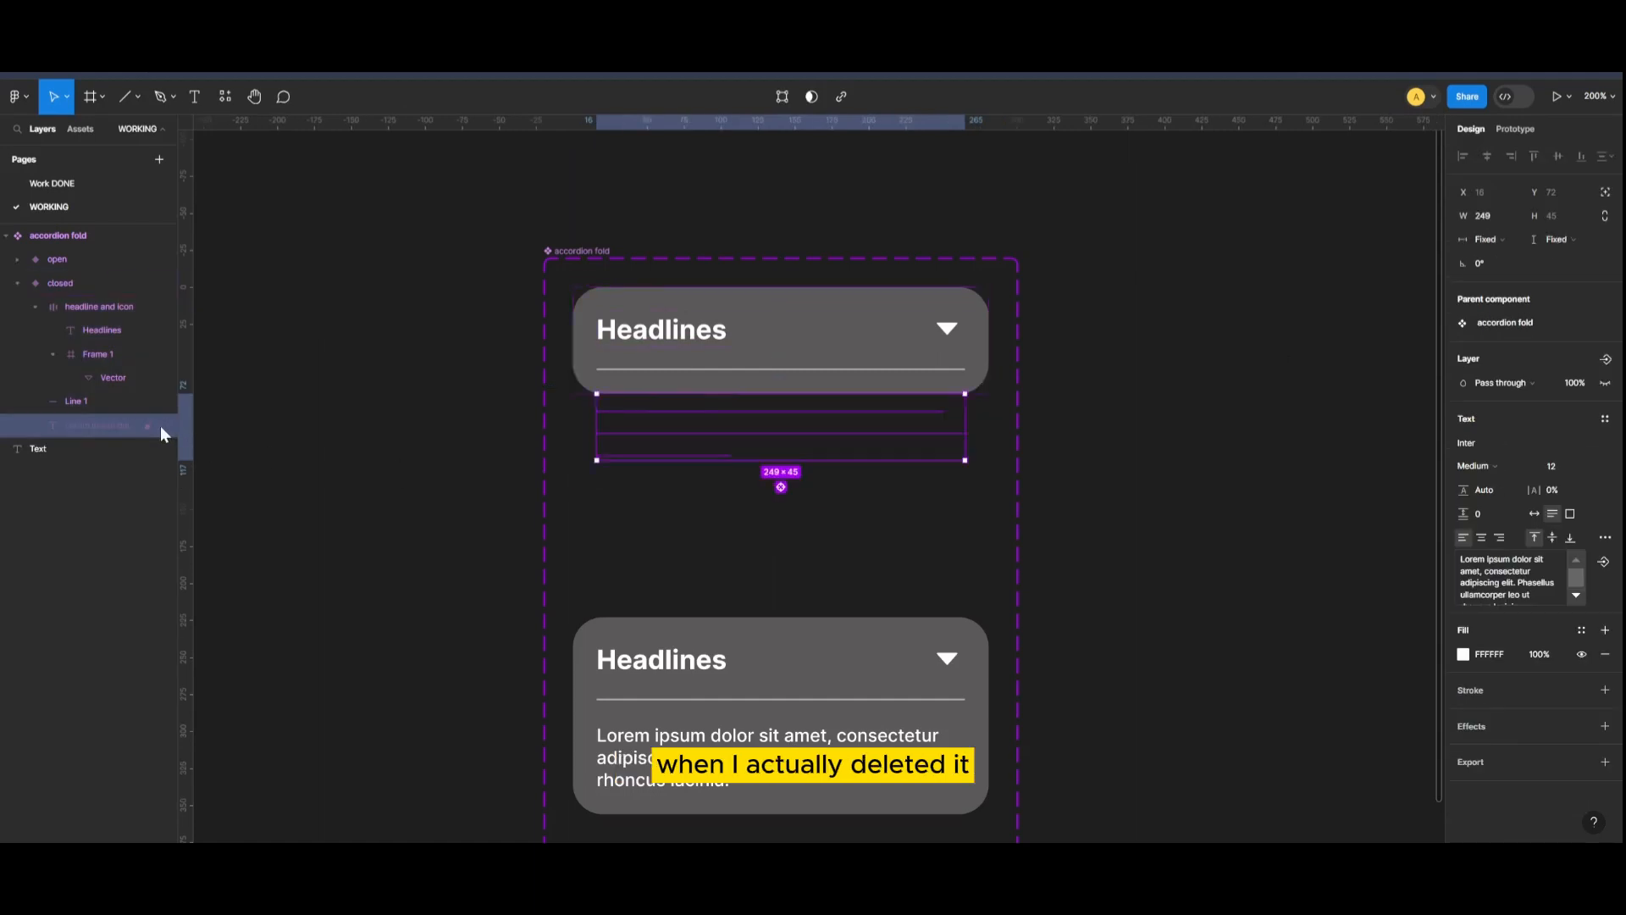
click(159, 402)
click(370, 411)
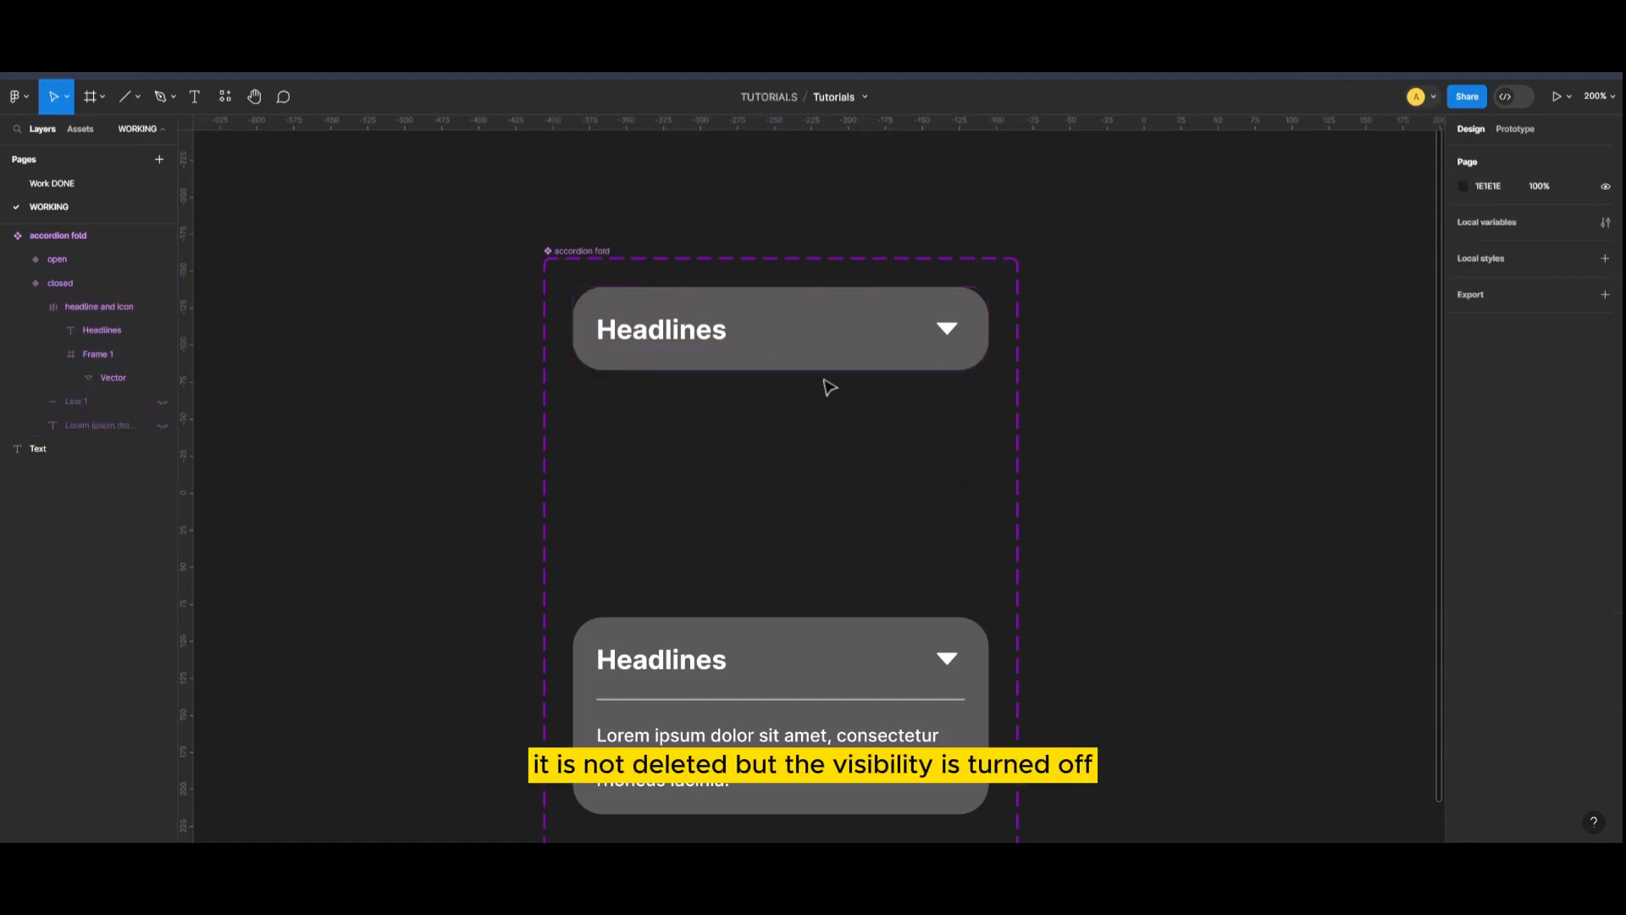
Rotate the triangle icon frame in the open variant by 180° so that it points upward.
scroll(1060, 581, down, 2)
scroll(836, 526, up, 2)
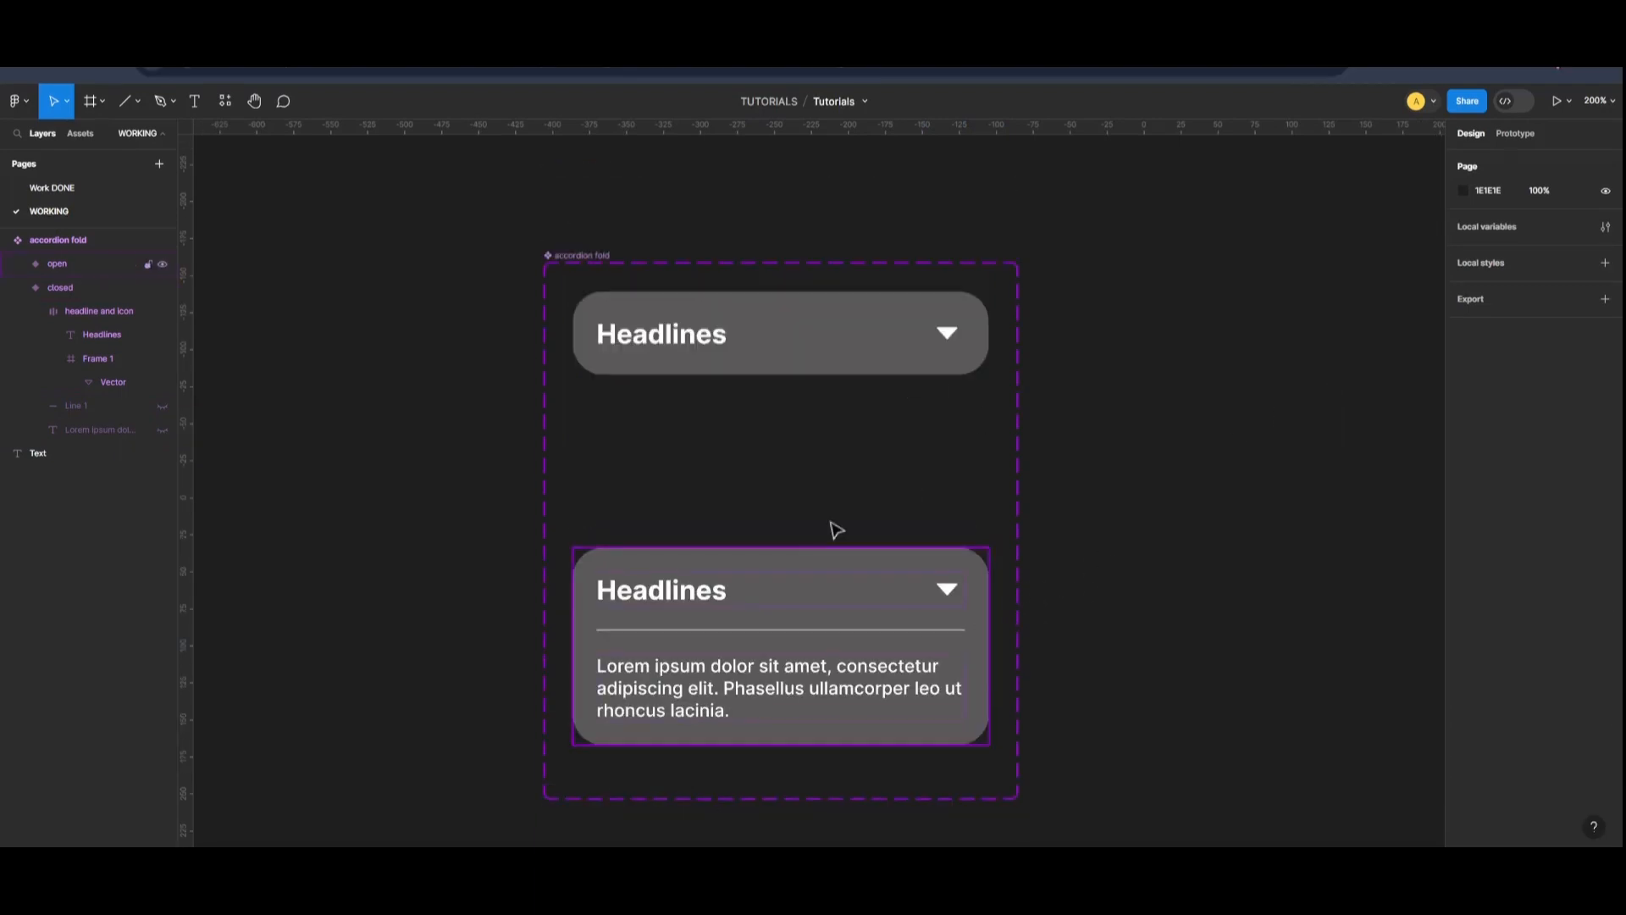
click(947, 596)
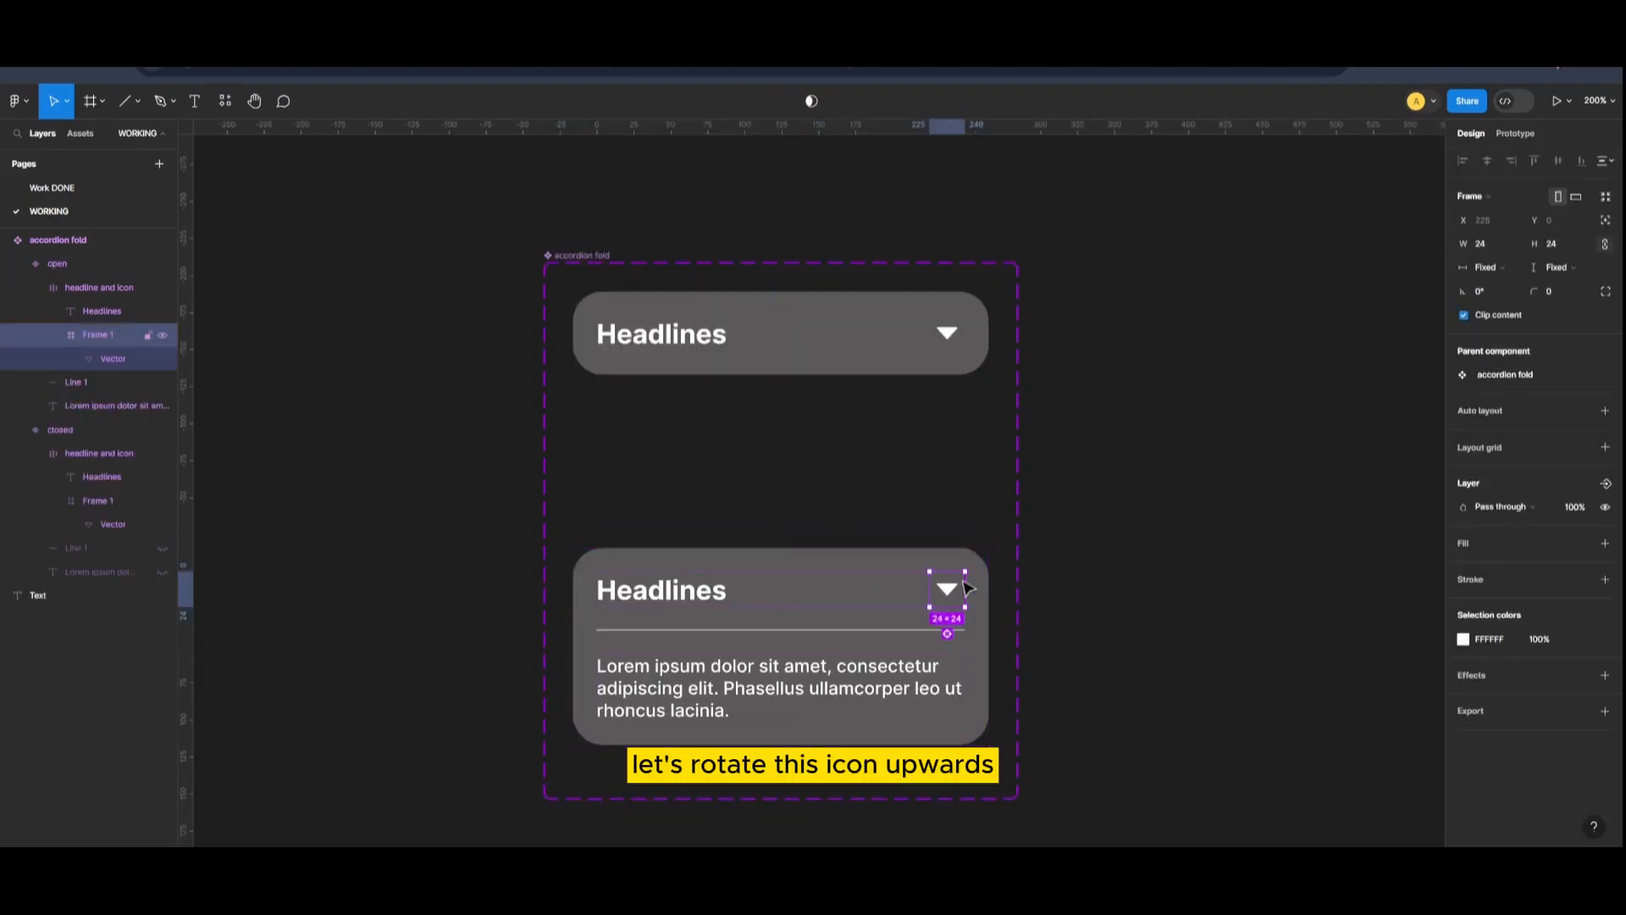
drag(974, 573, 896, 596)
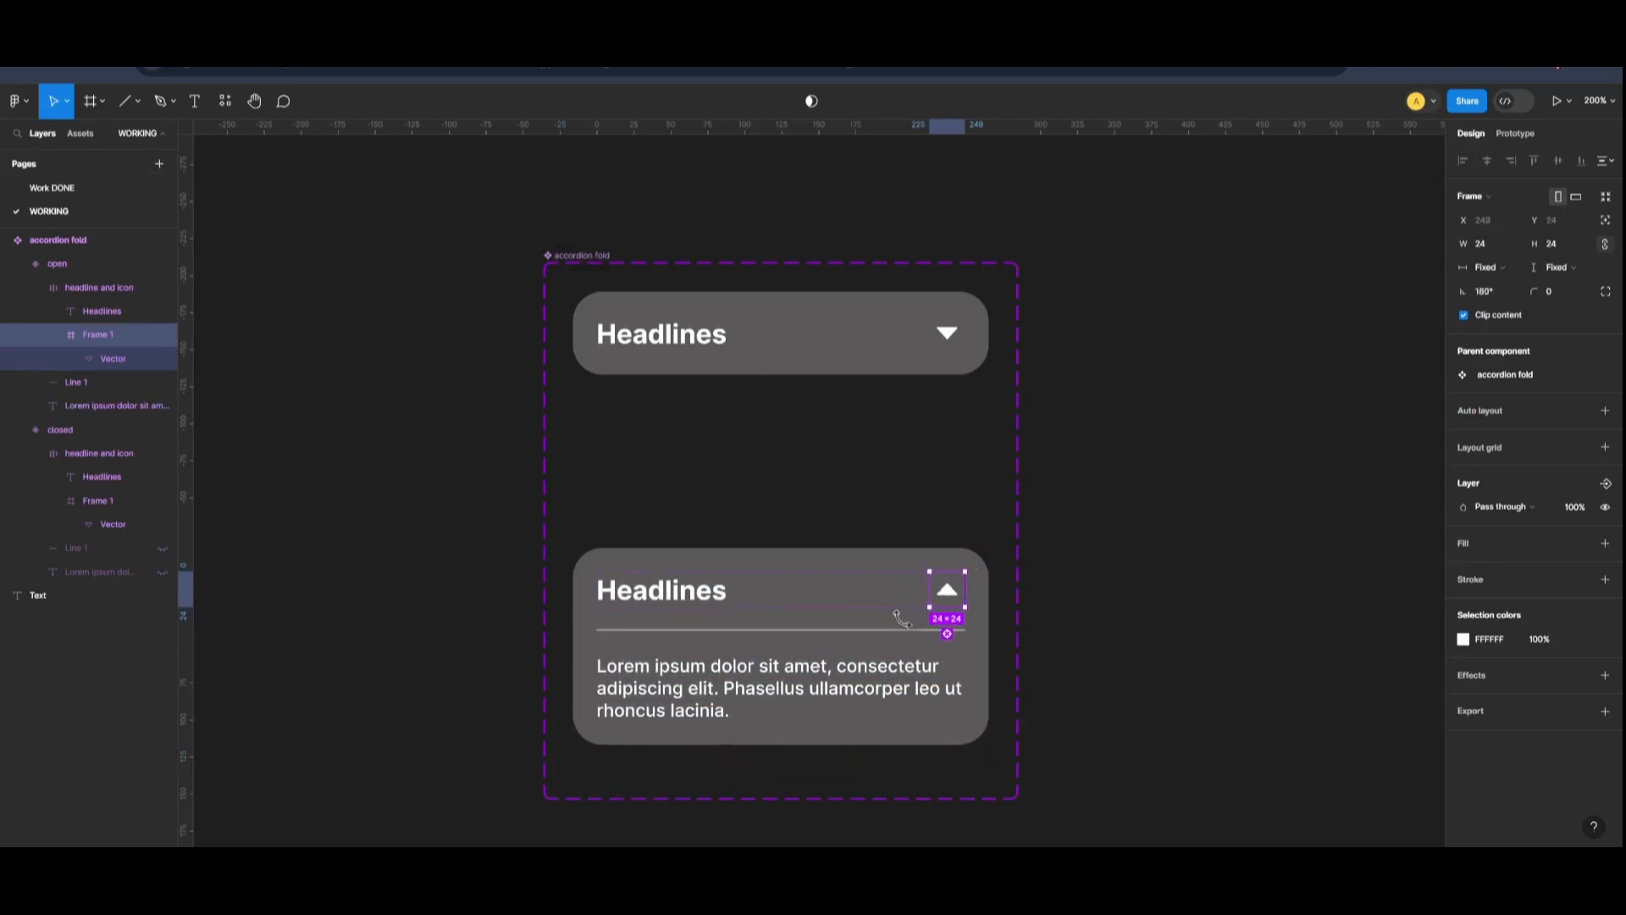
click(1197, 730)
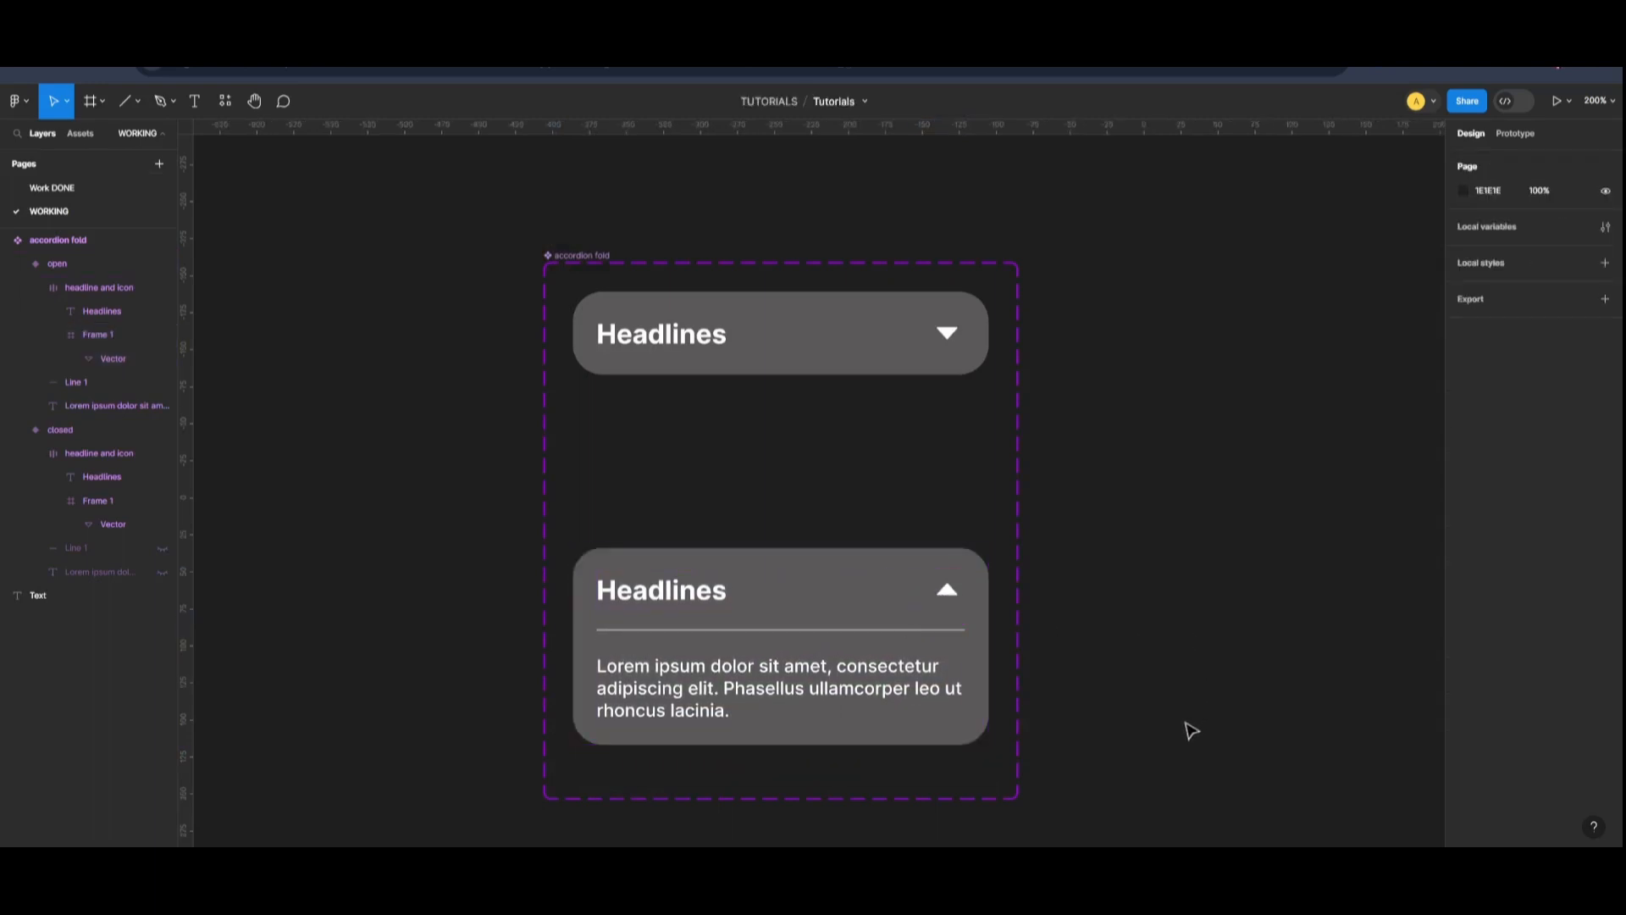
Prototype an on-click connection from the closed variant's headline and icon row that changes the state to open.
click(1525, 135)
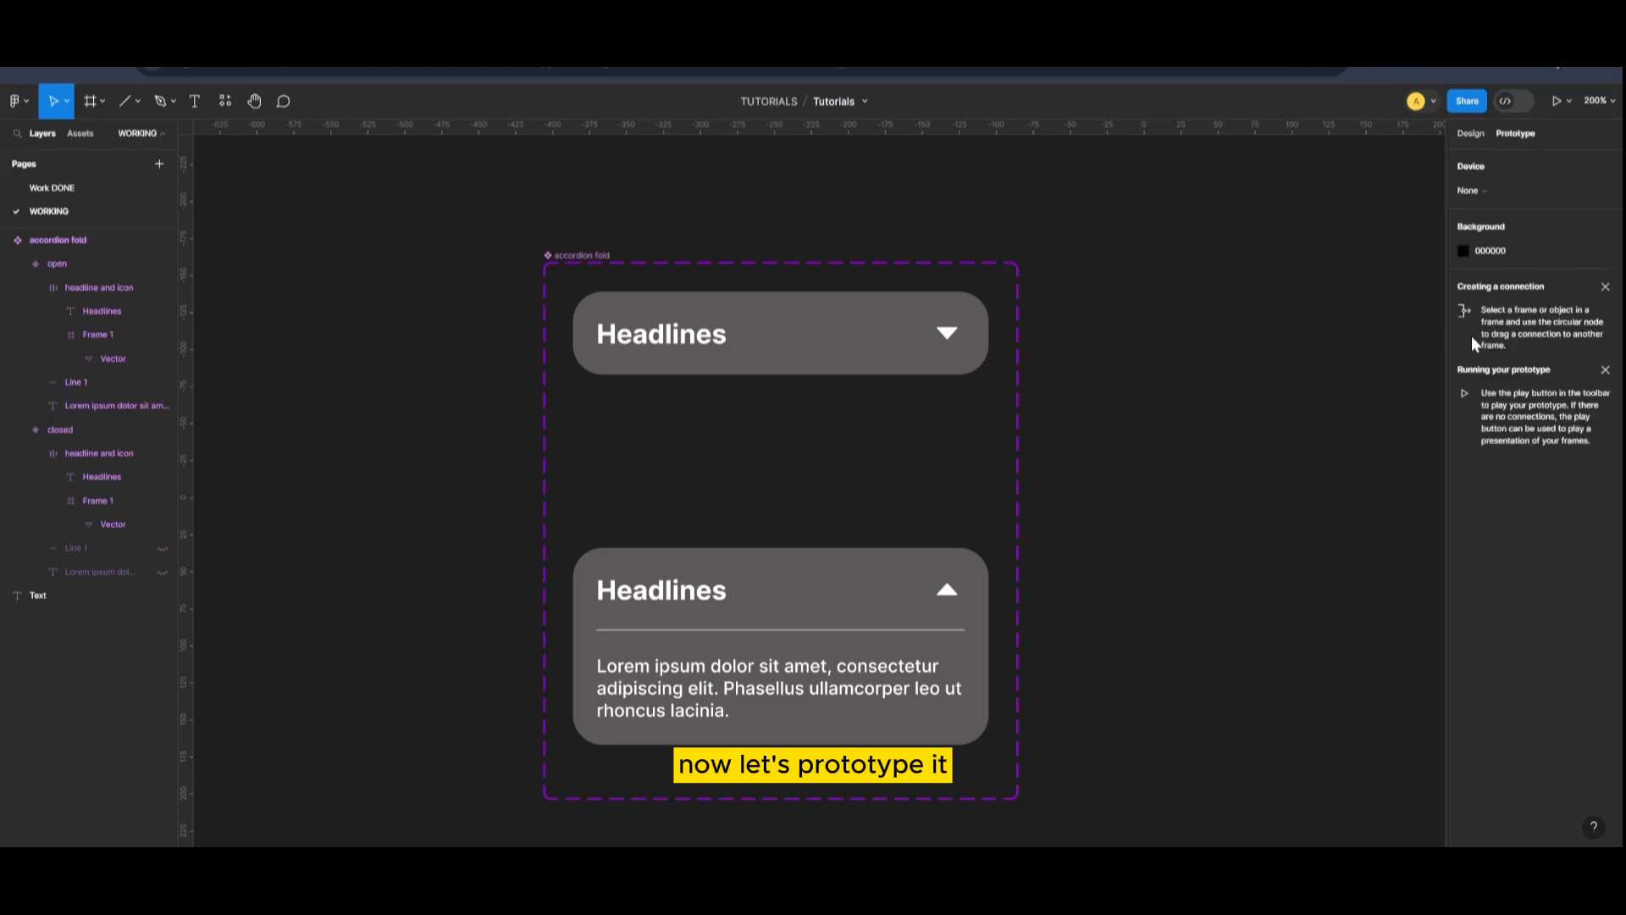
key(ctrl+plus)
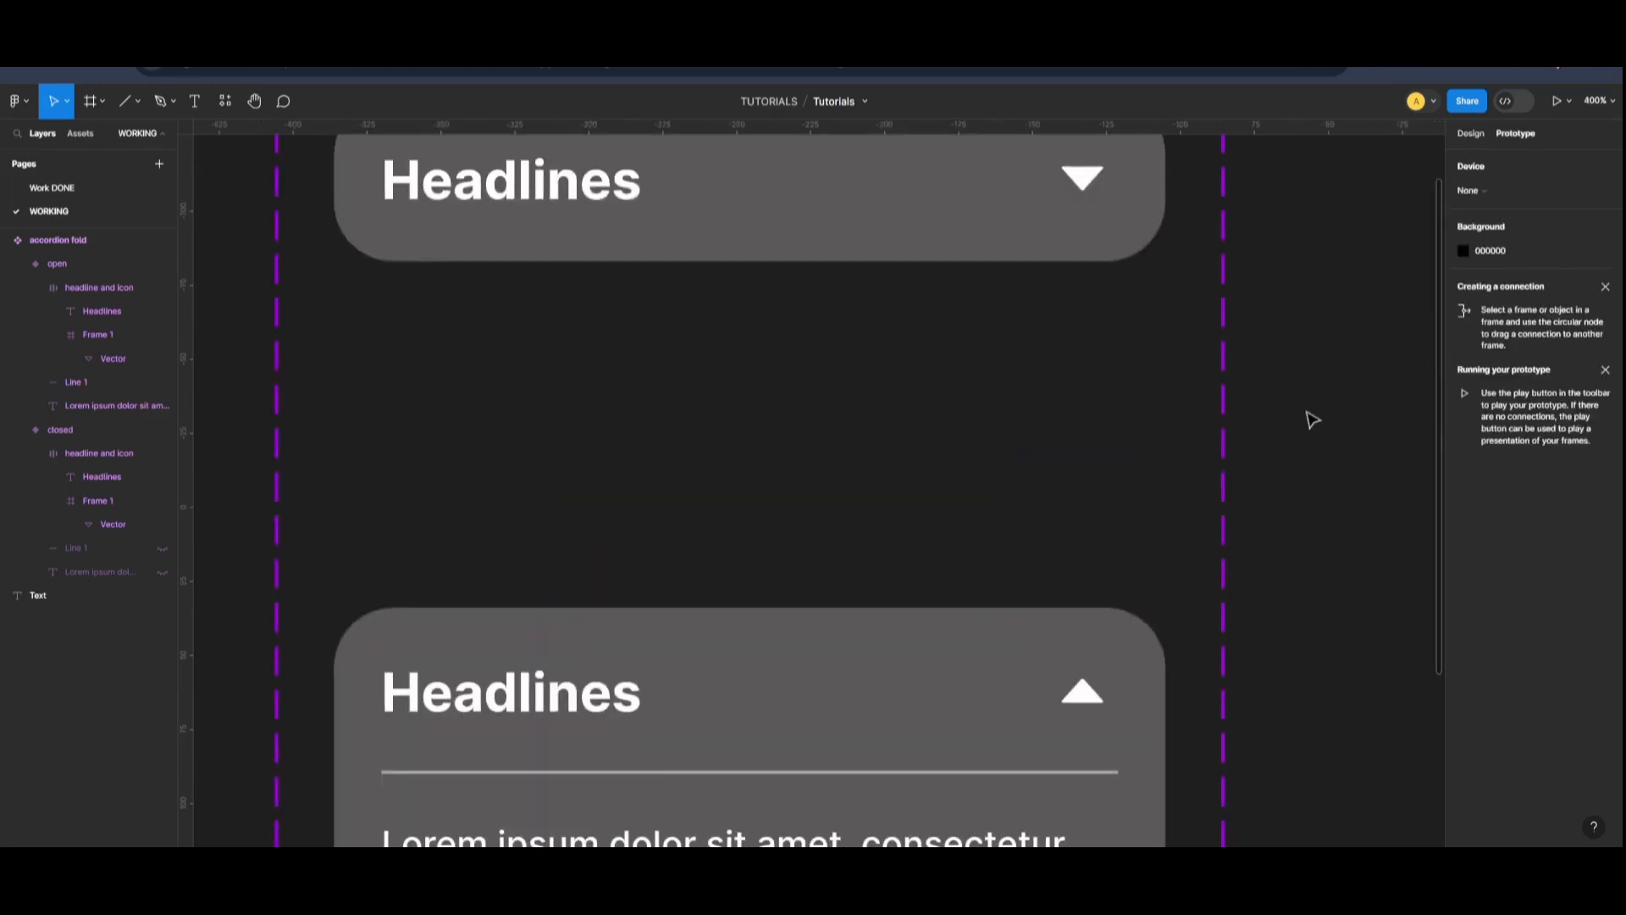
key(ctrl+minus)
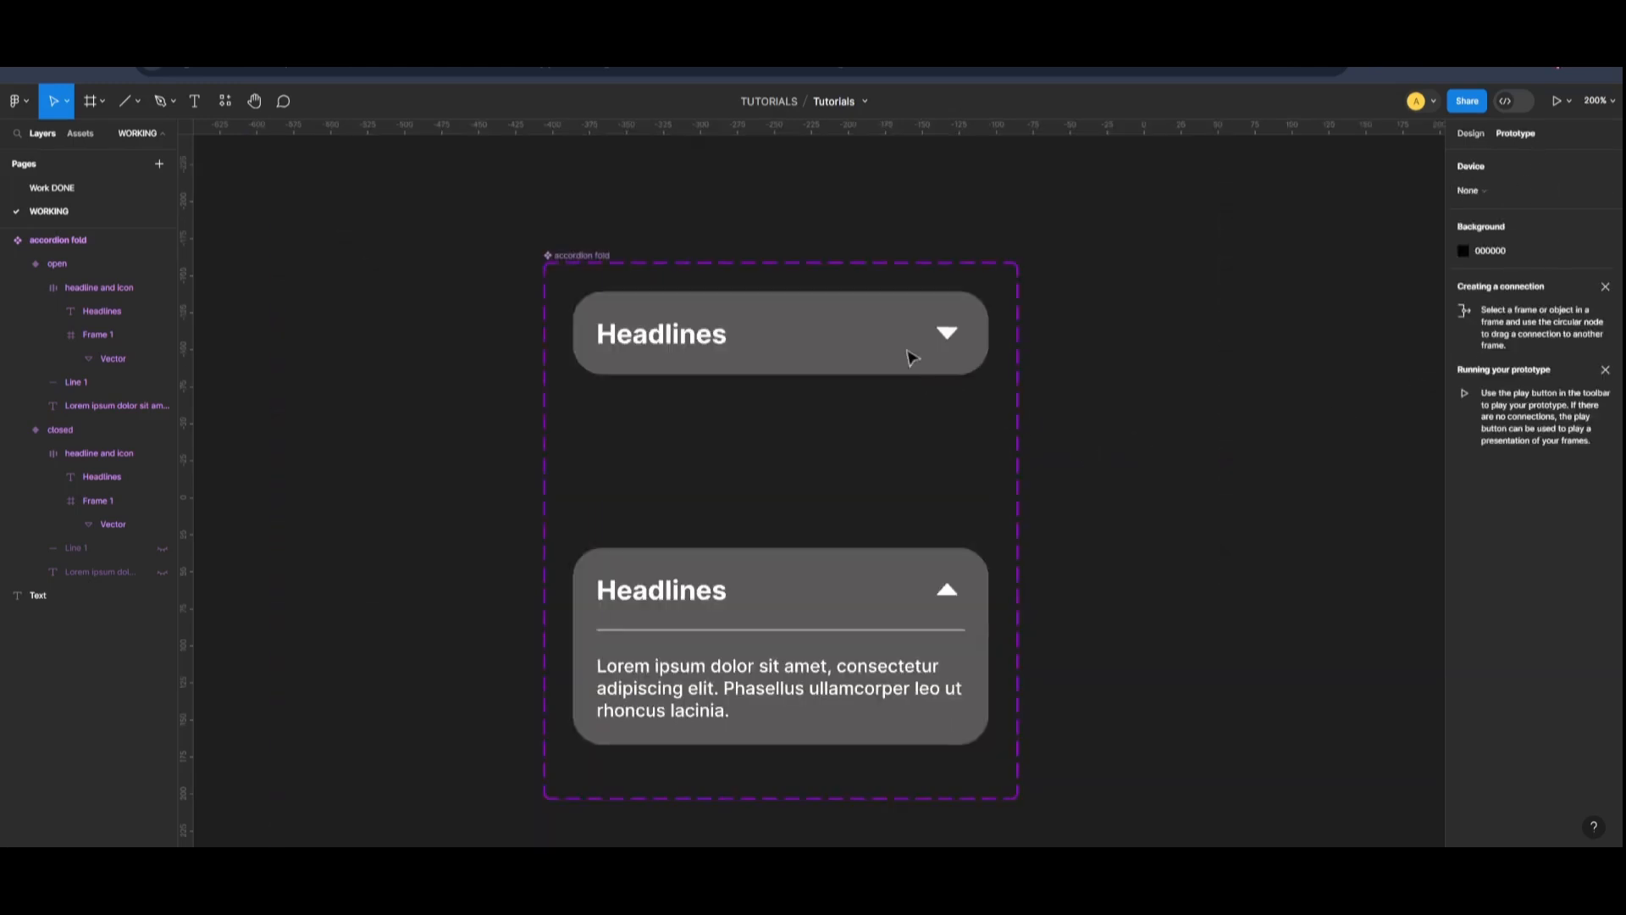
click(733, 340)
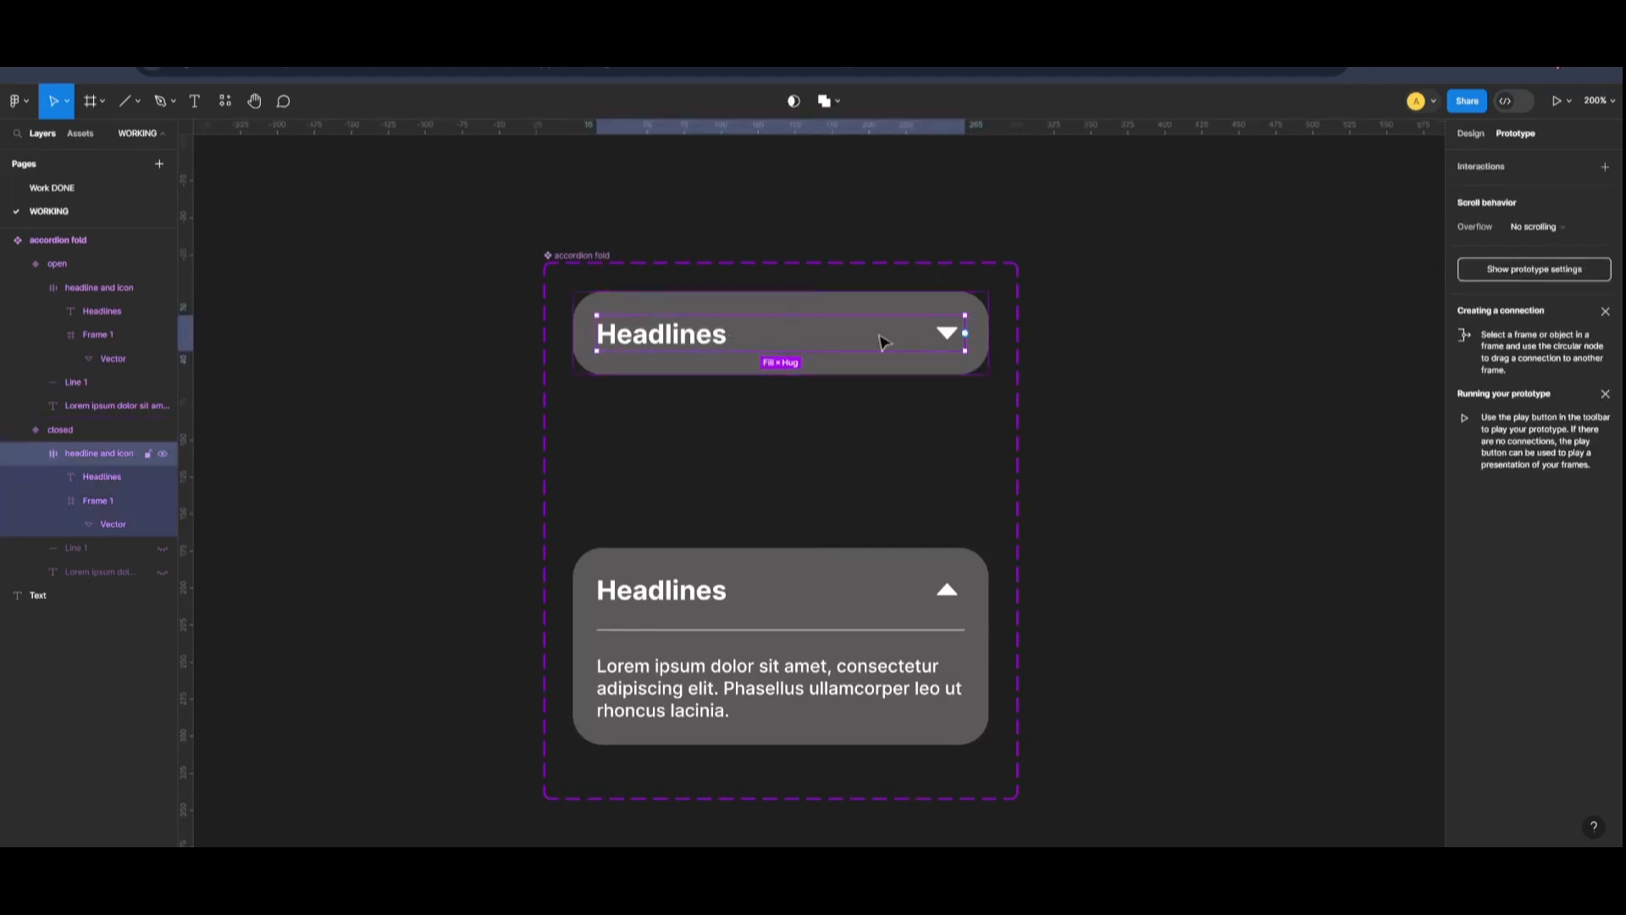
drag(965, 334, 768, 585)
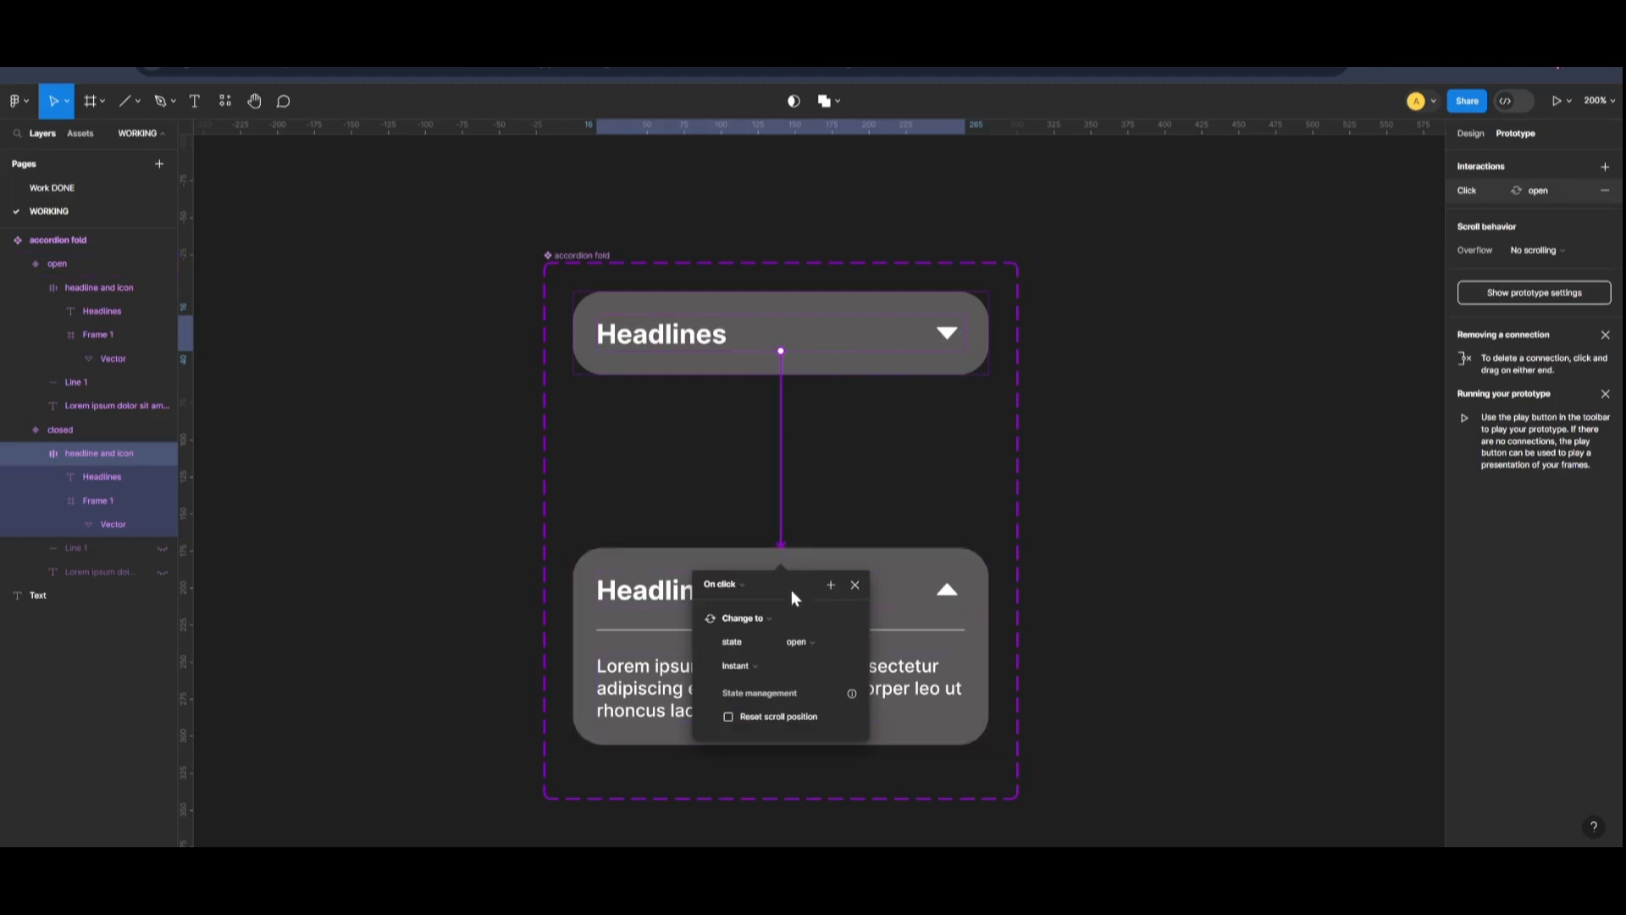
drag(795, 592, 1112, 364)
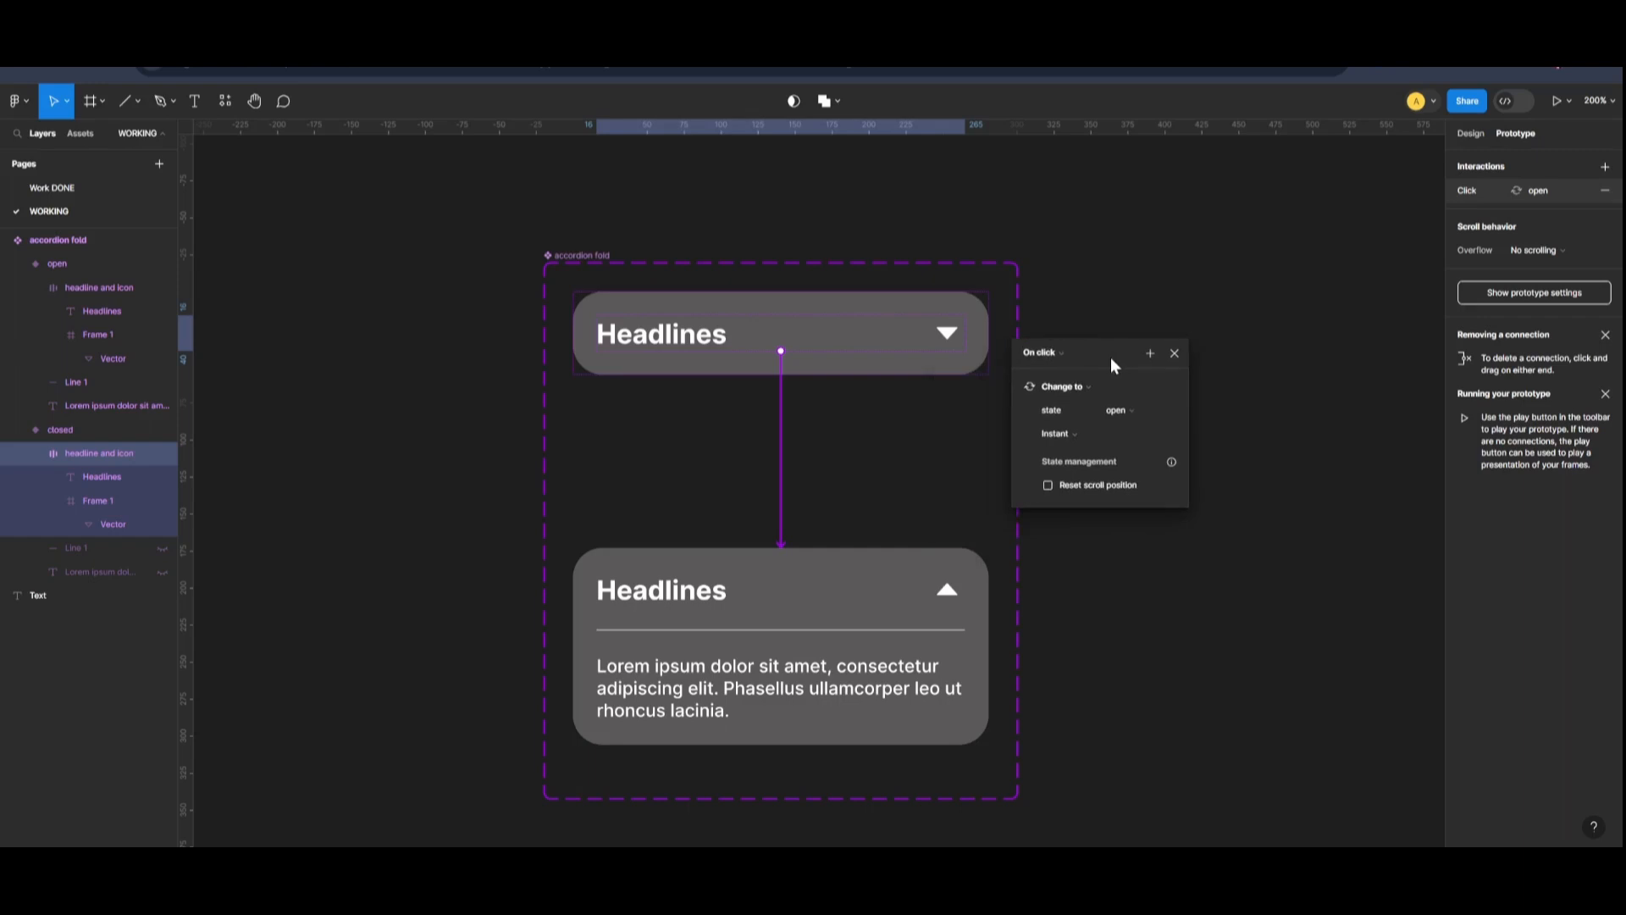
Set the closed-to-open interaction's animation to Smart animate with Ease out and a duration of 200 ms.
key(ctrl+plus)
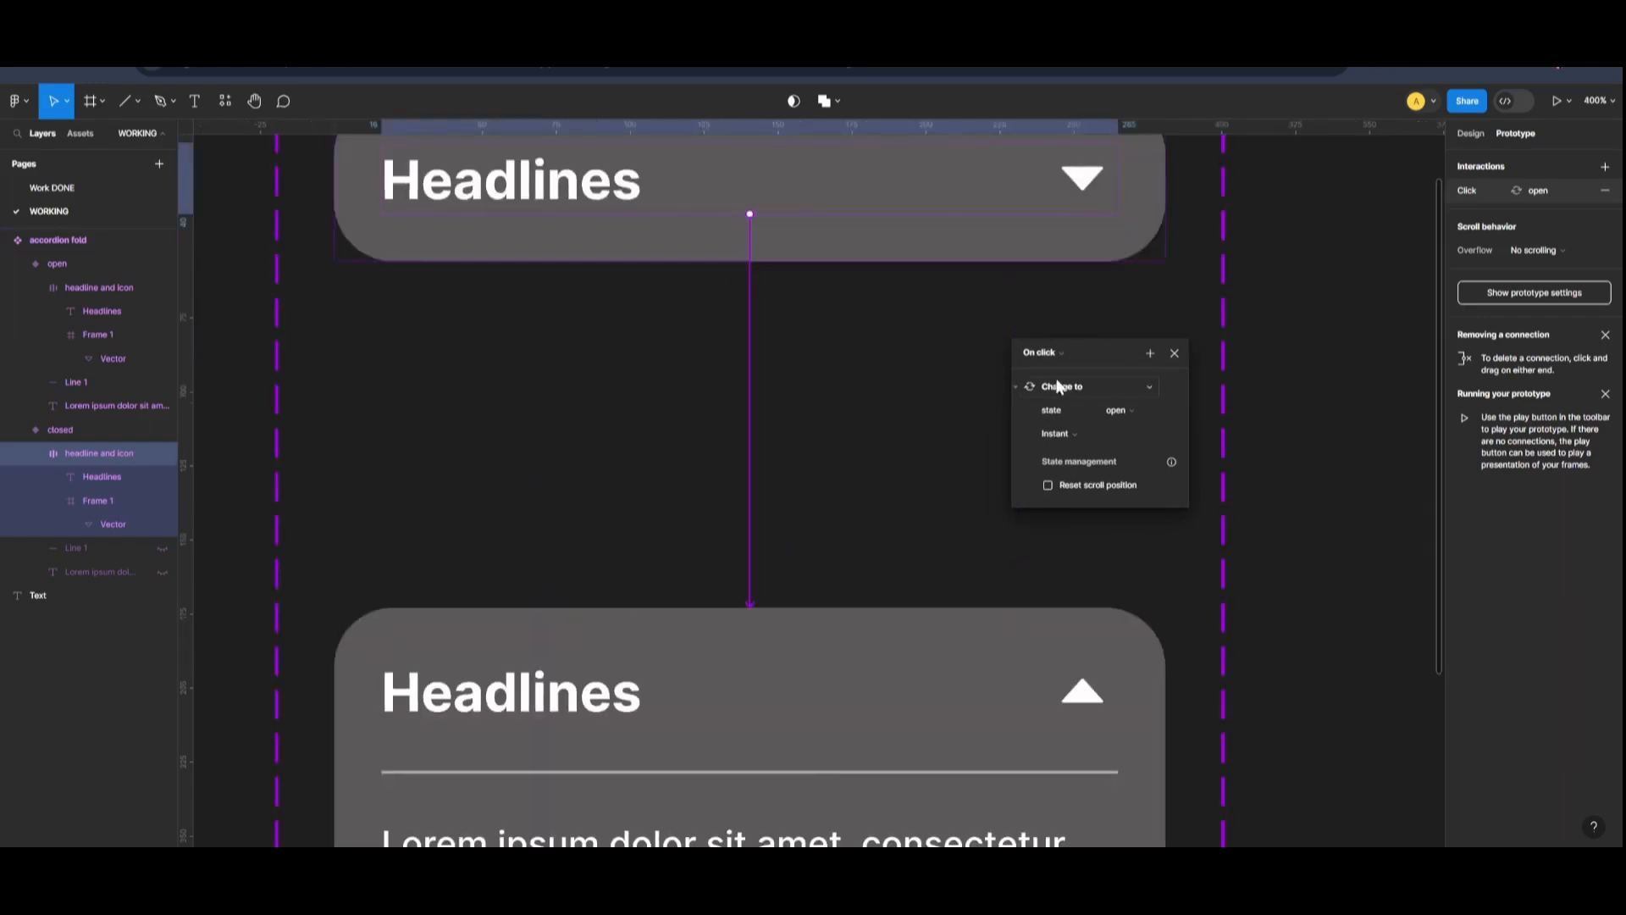
key(ctrl+minus)
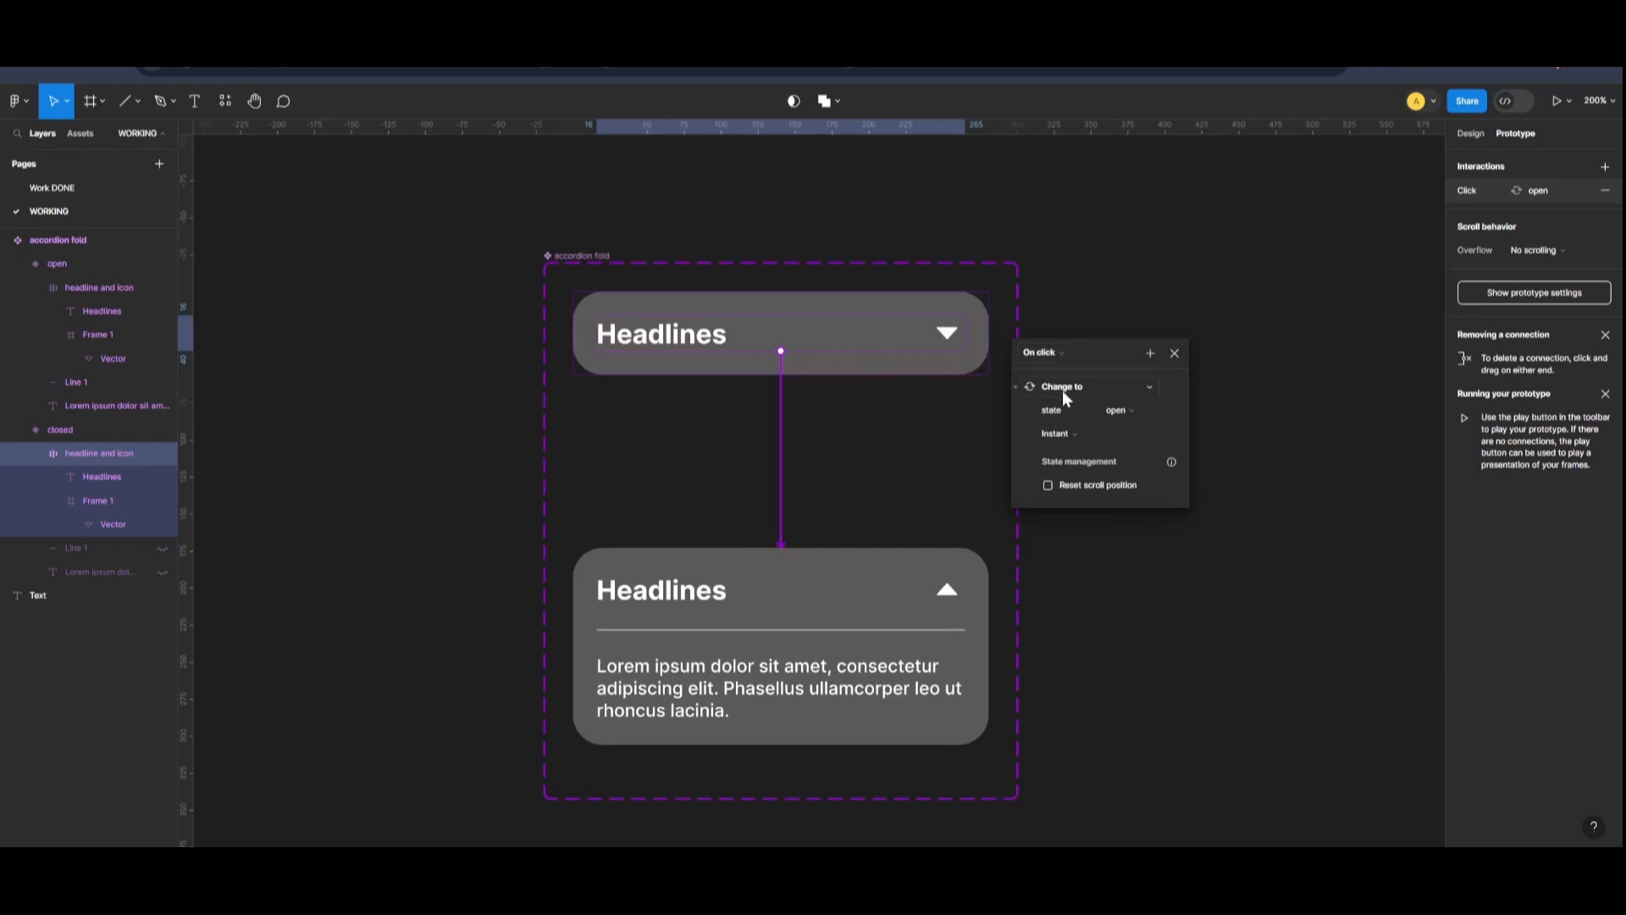
click(1090, 430)
click(1093, 468)
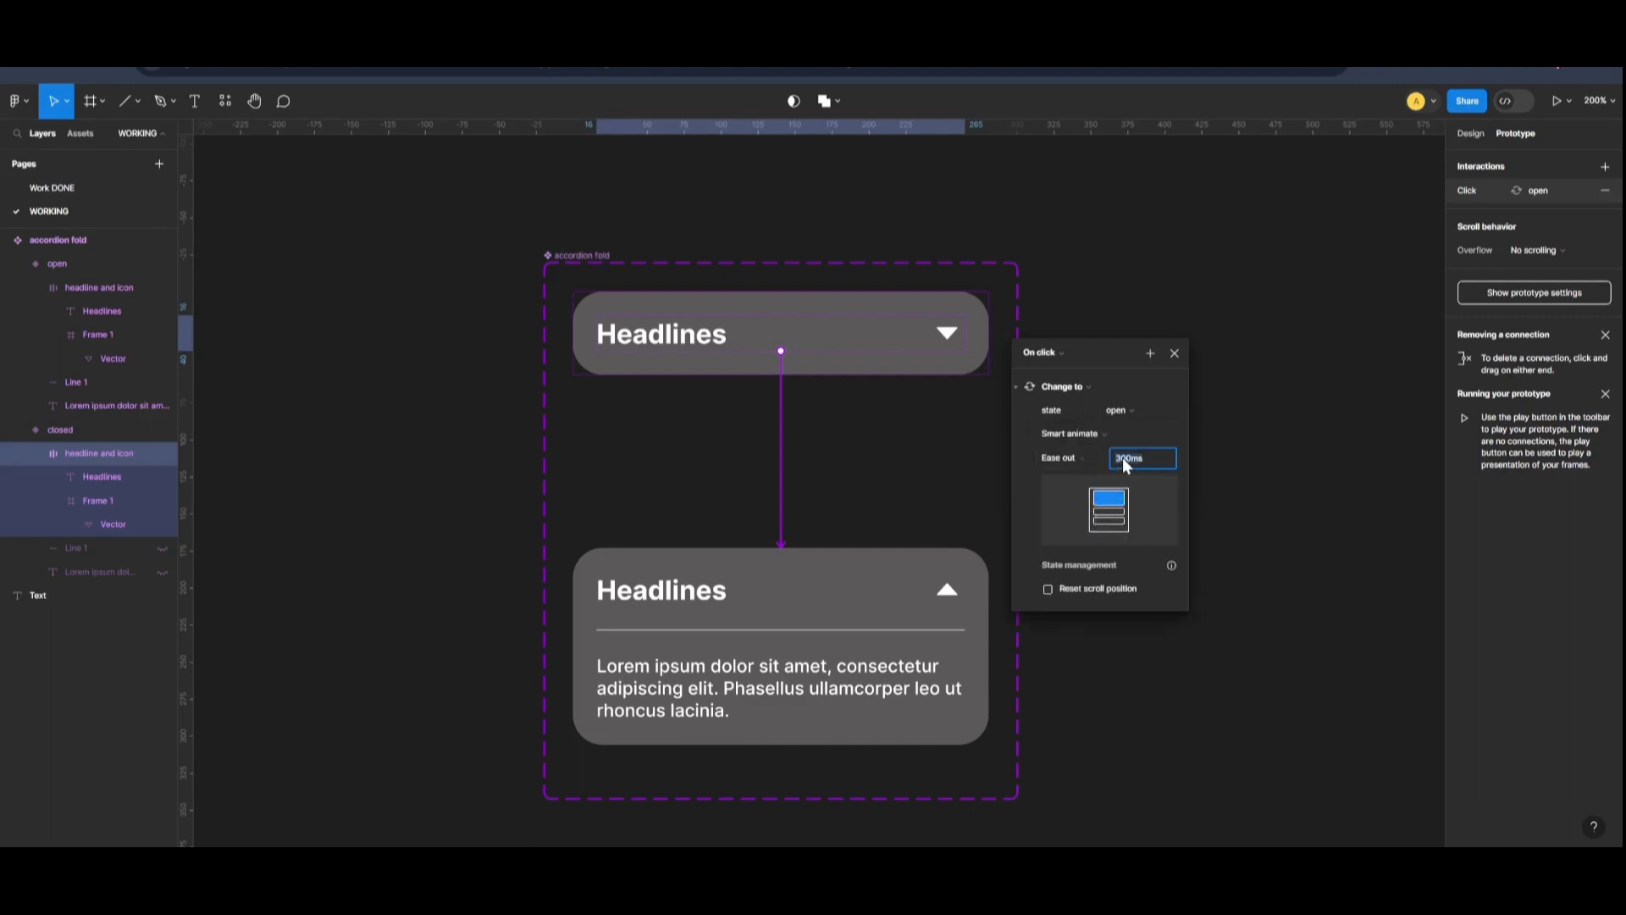
text(00)
click(1226, 606)
Connect the open variant's headline and icon row back to the closed variant with an on-click Change to interaction.
click(798, 586)
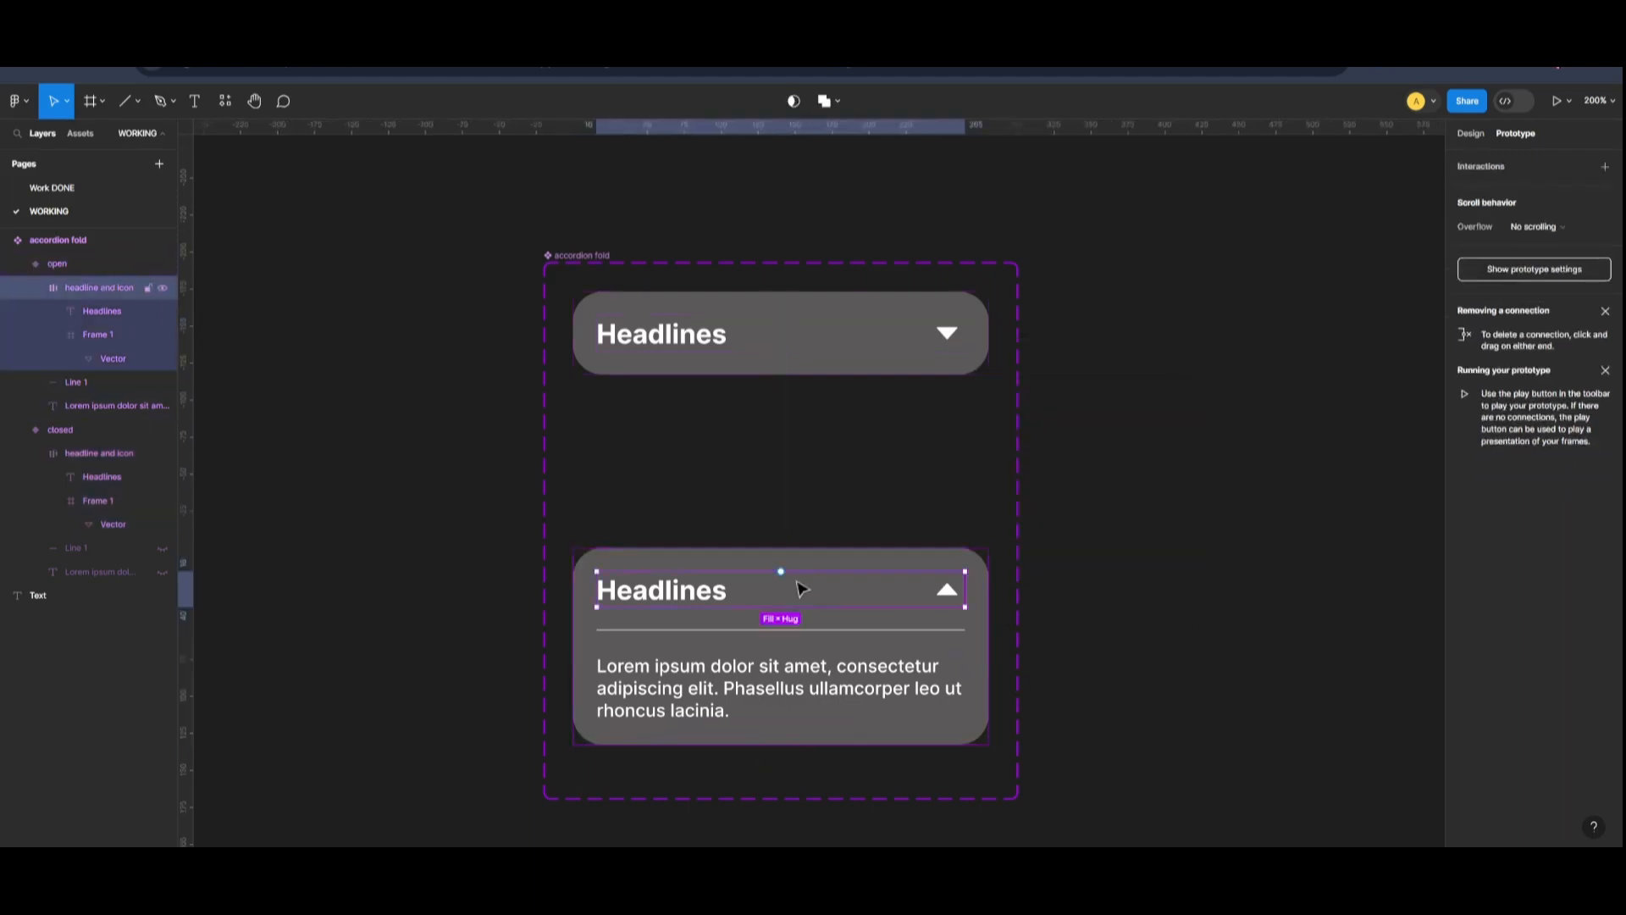
drag(964, 591, 940, 339)
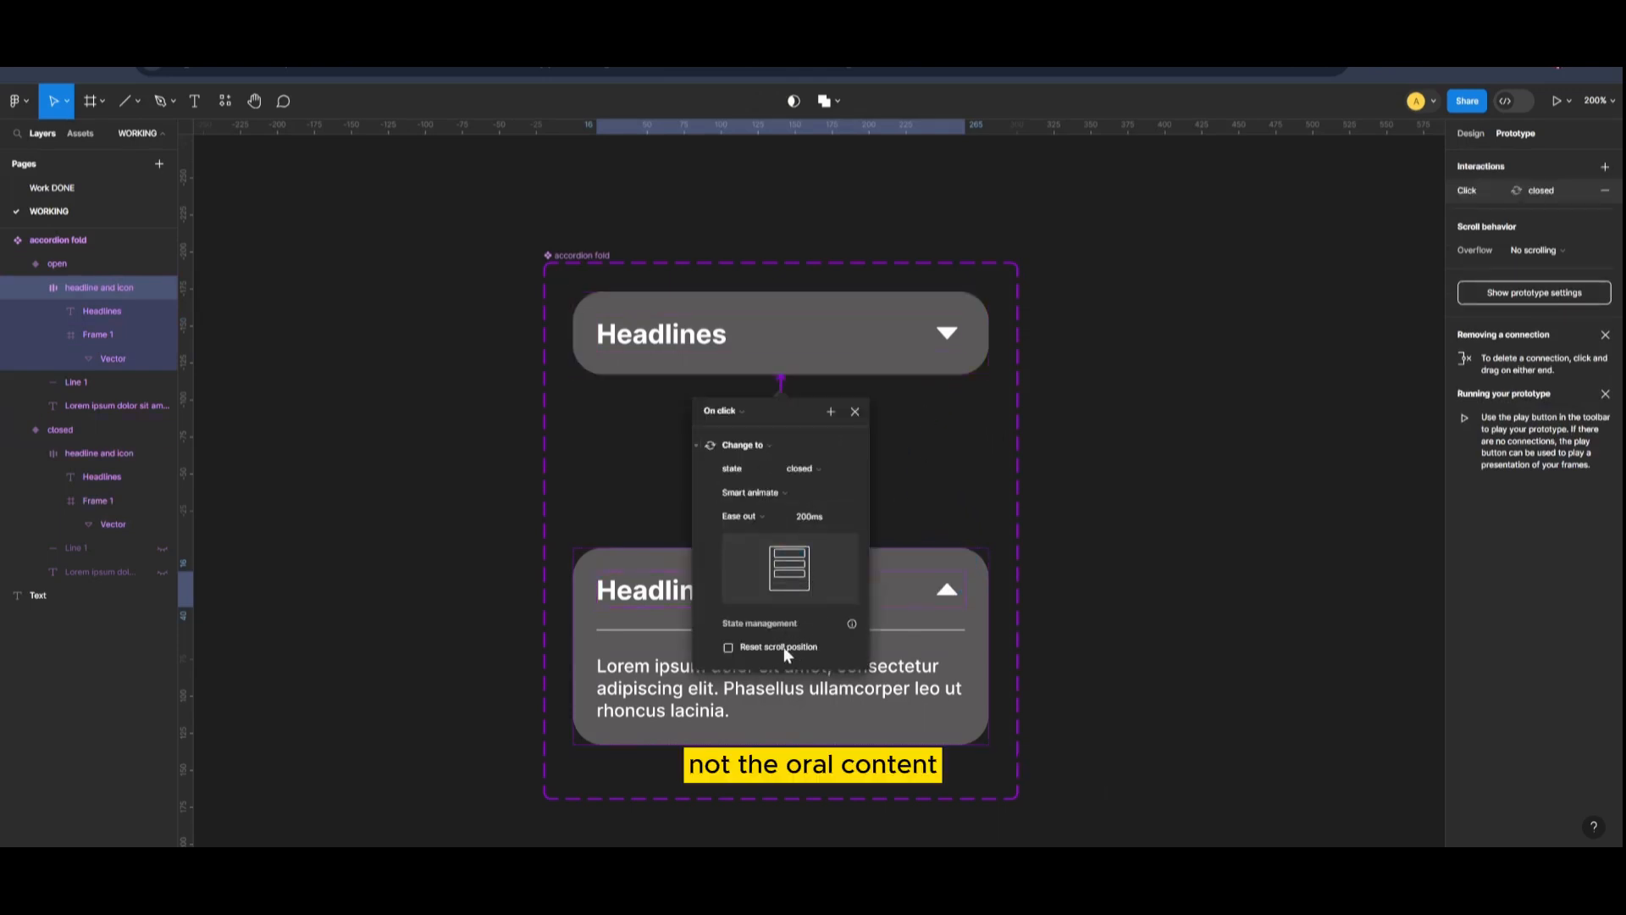
Add a MacBook Air desktop frame on an empty area of the canvas for testing the accordion.
click(1151, 581)
scroll(861, 506, down, 5)
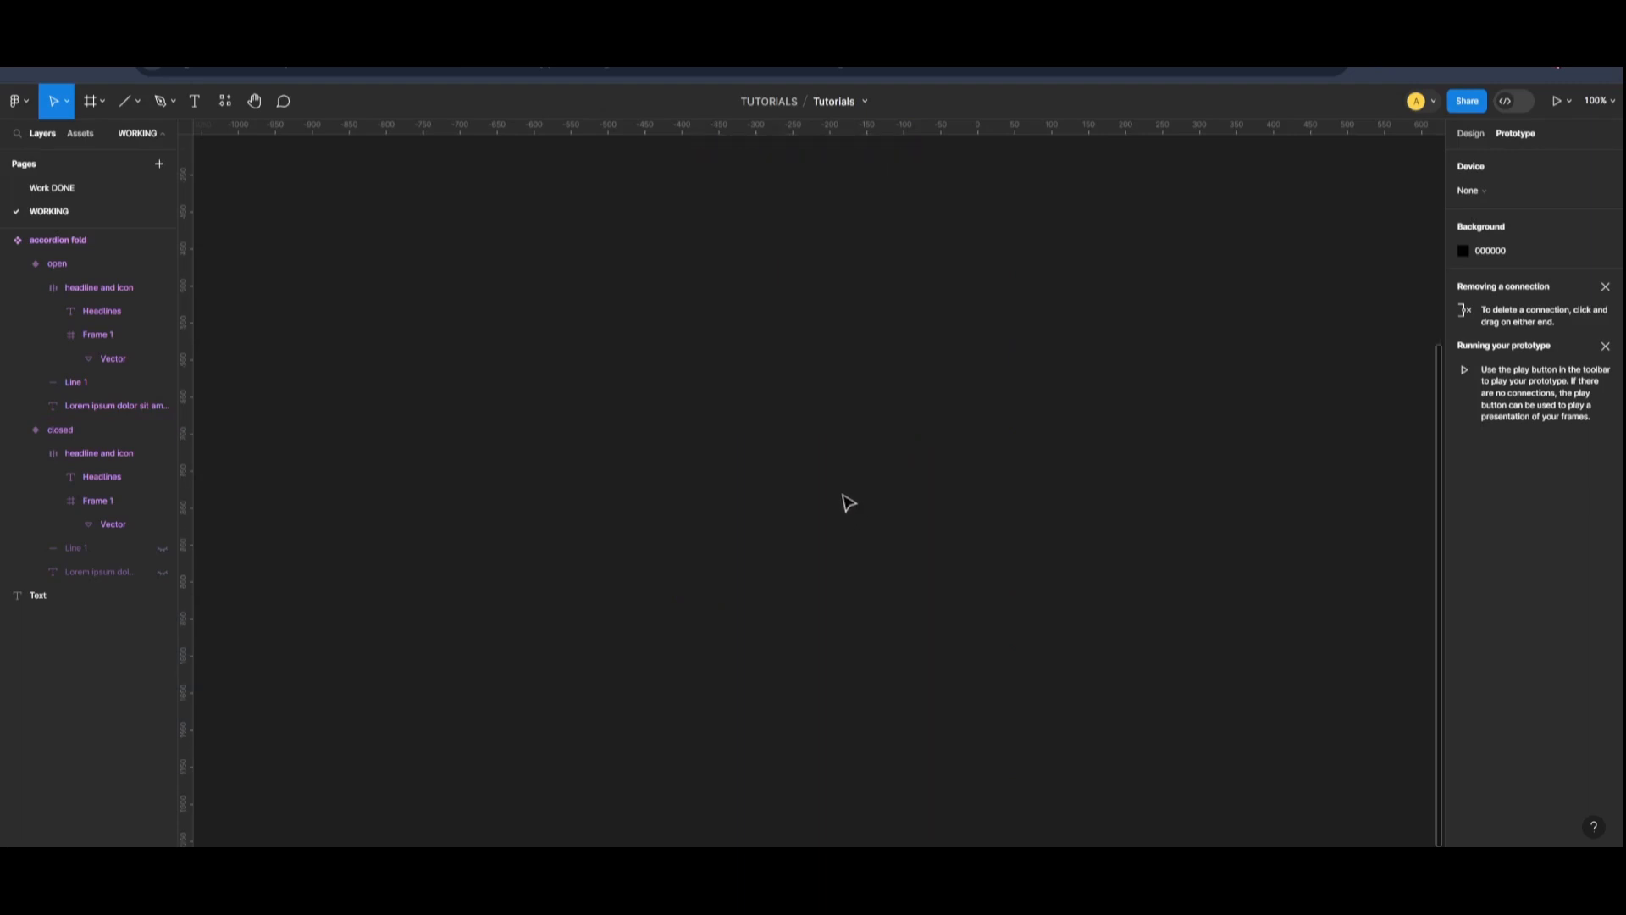
click(102, 102)
click(108, 138)
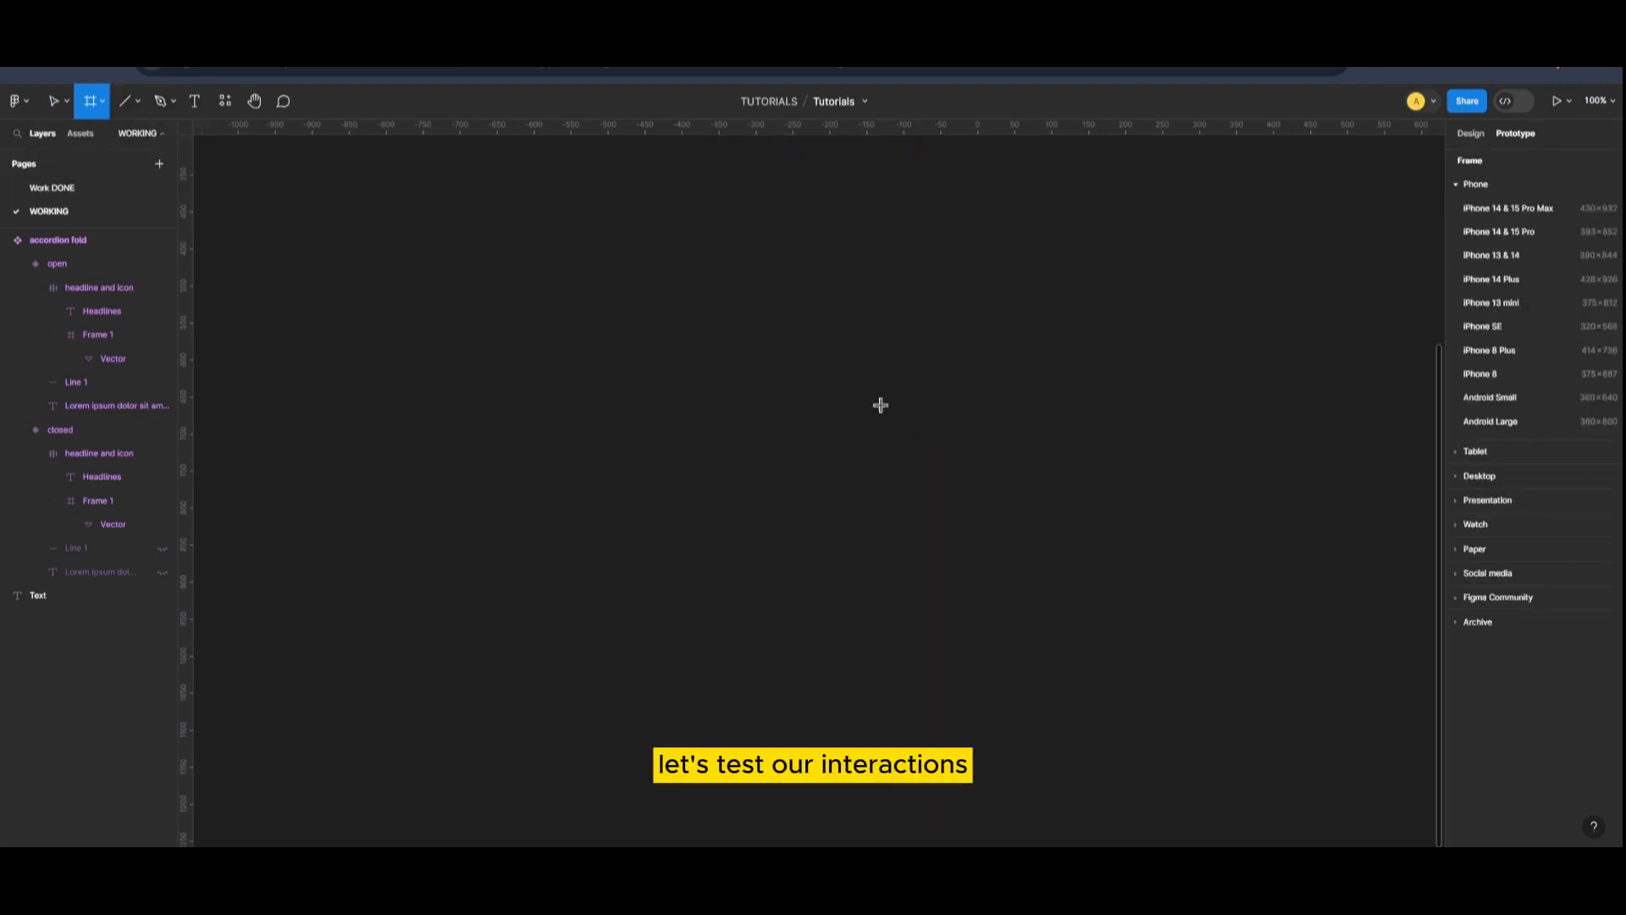
click(1515, 467)
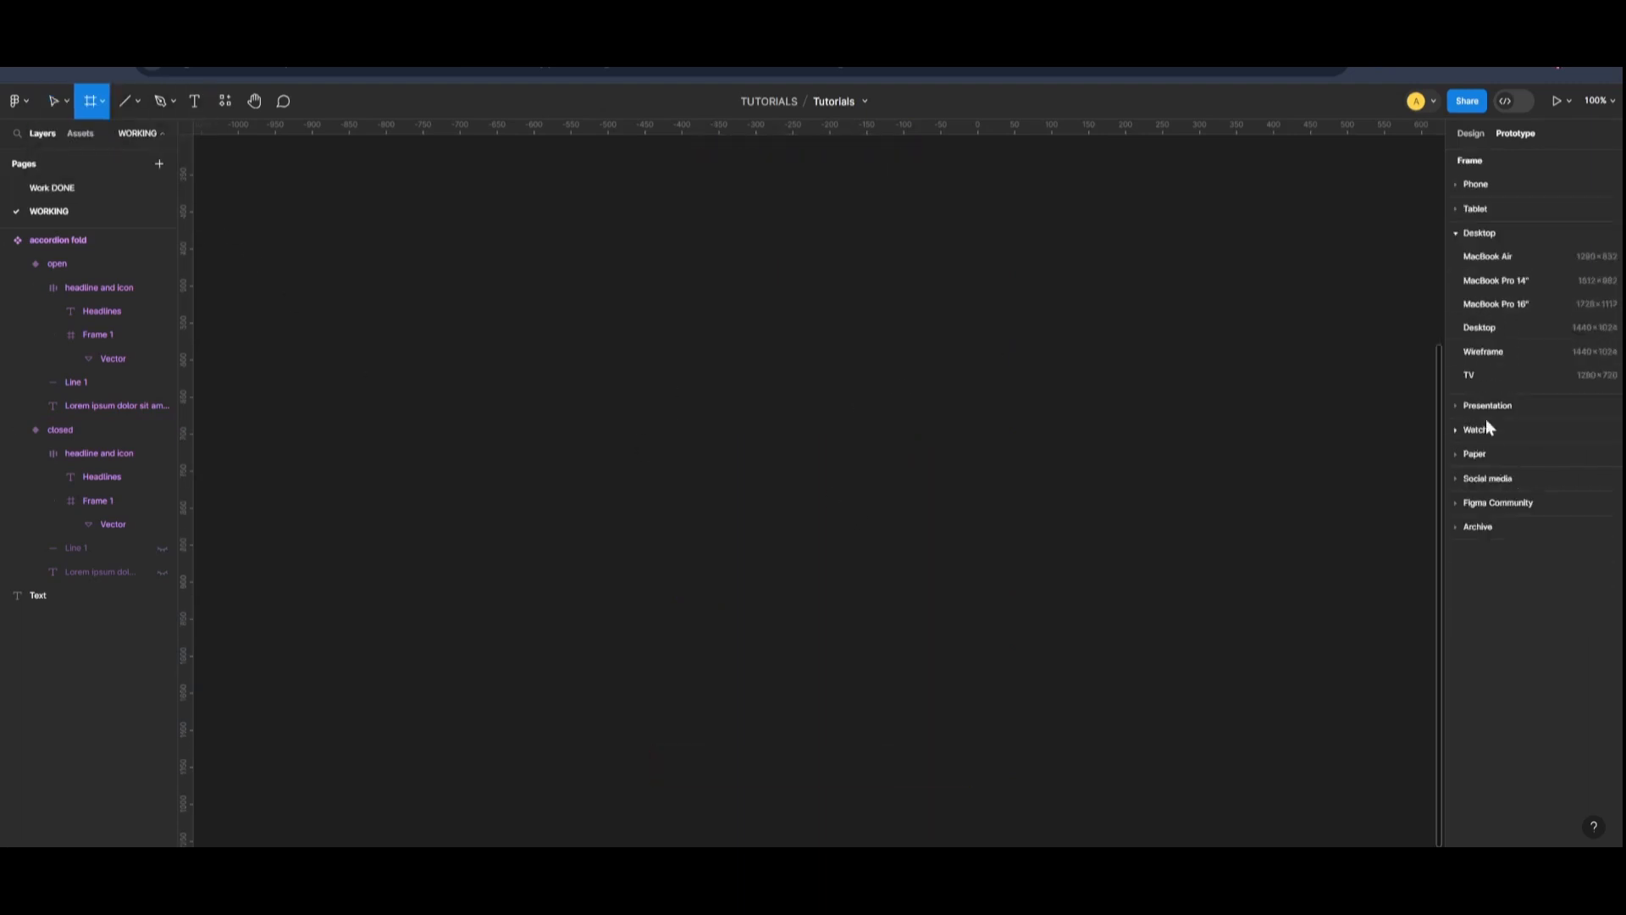
click(1487, 256)
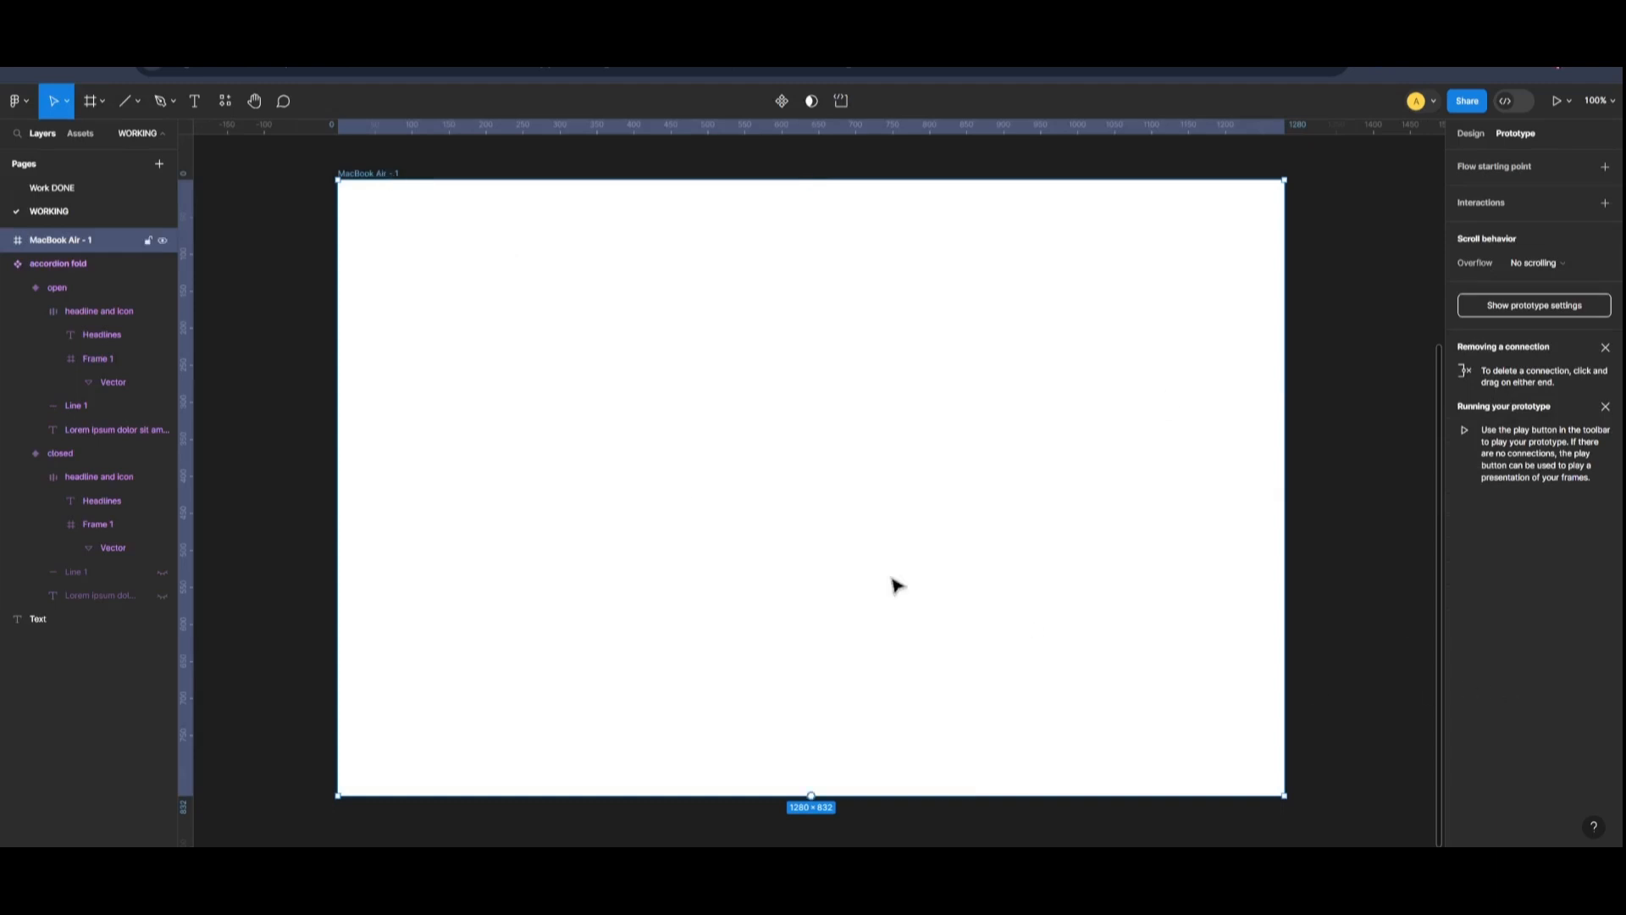
Place an instance of the local accordion fold component in the upper-left area of the MacBook Air frame.
click(92, 133)
drag(91, 298, 585, 315)
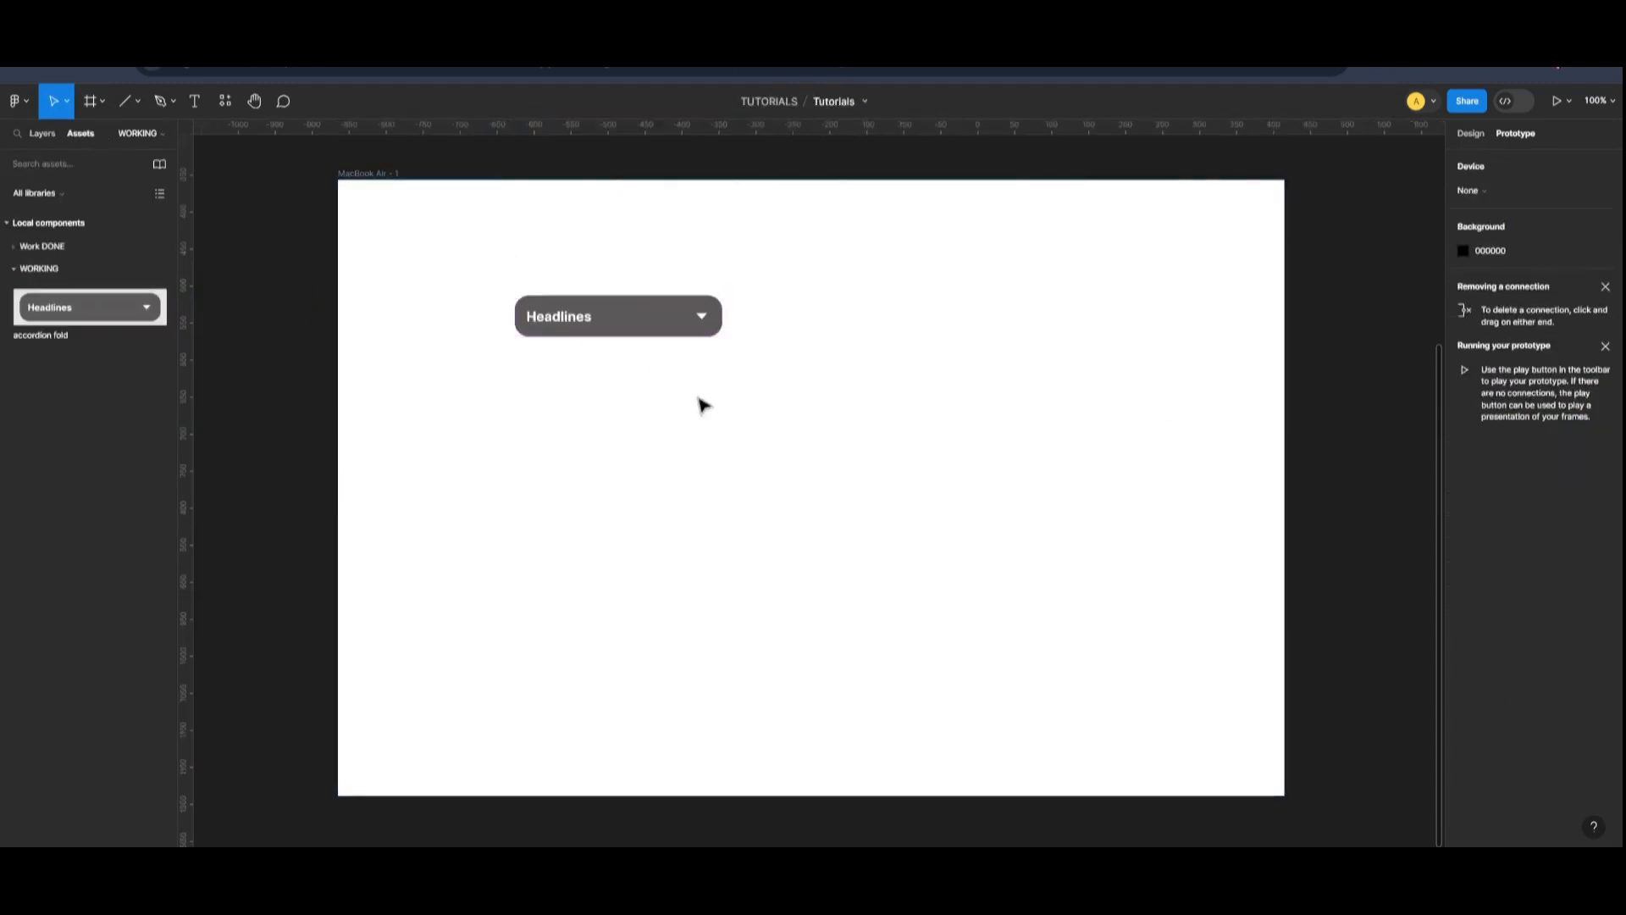
scroll(835, 410, up, 5)
scroll(600, 477, down, 5)
scroll(713, 675, down, 2)
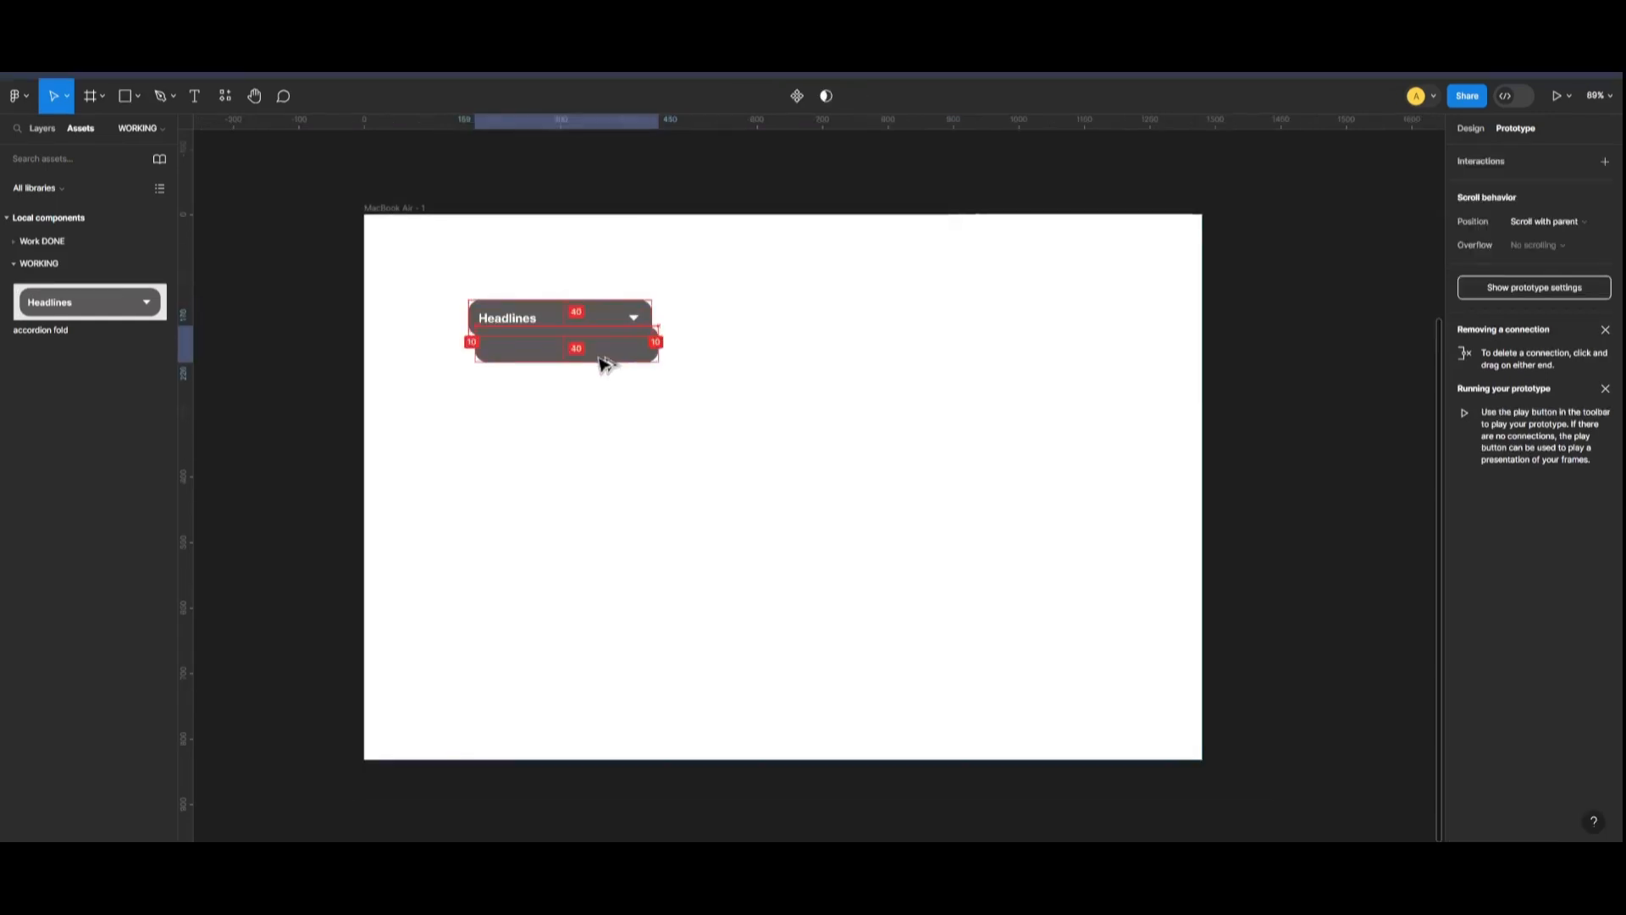
Duplicate the accordion fold instance to make a left-aligned column of three evenly spaced copies.
drag(597, 323, 610, 430)
click(776, 302)
drag(788, 276, 404, 572)
click(974, 540)
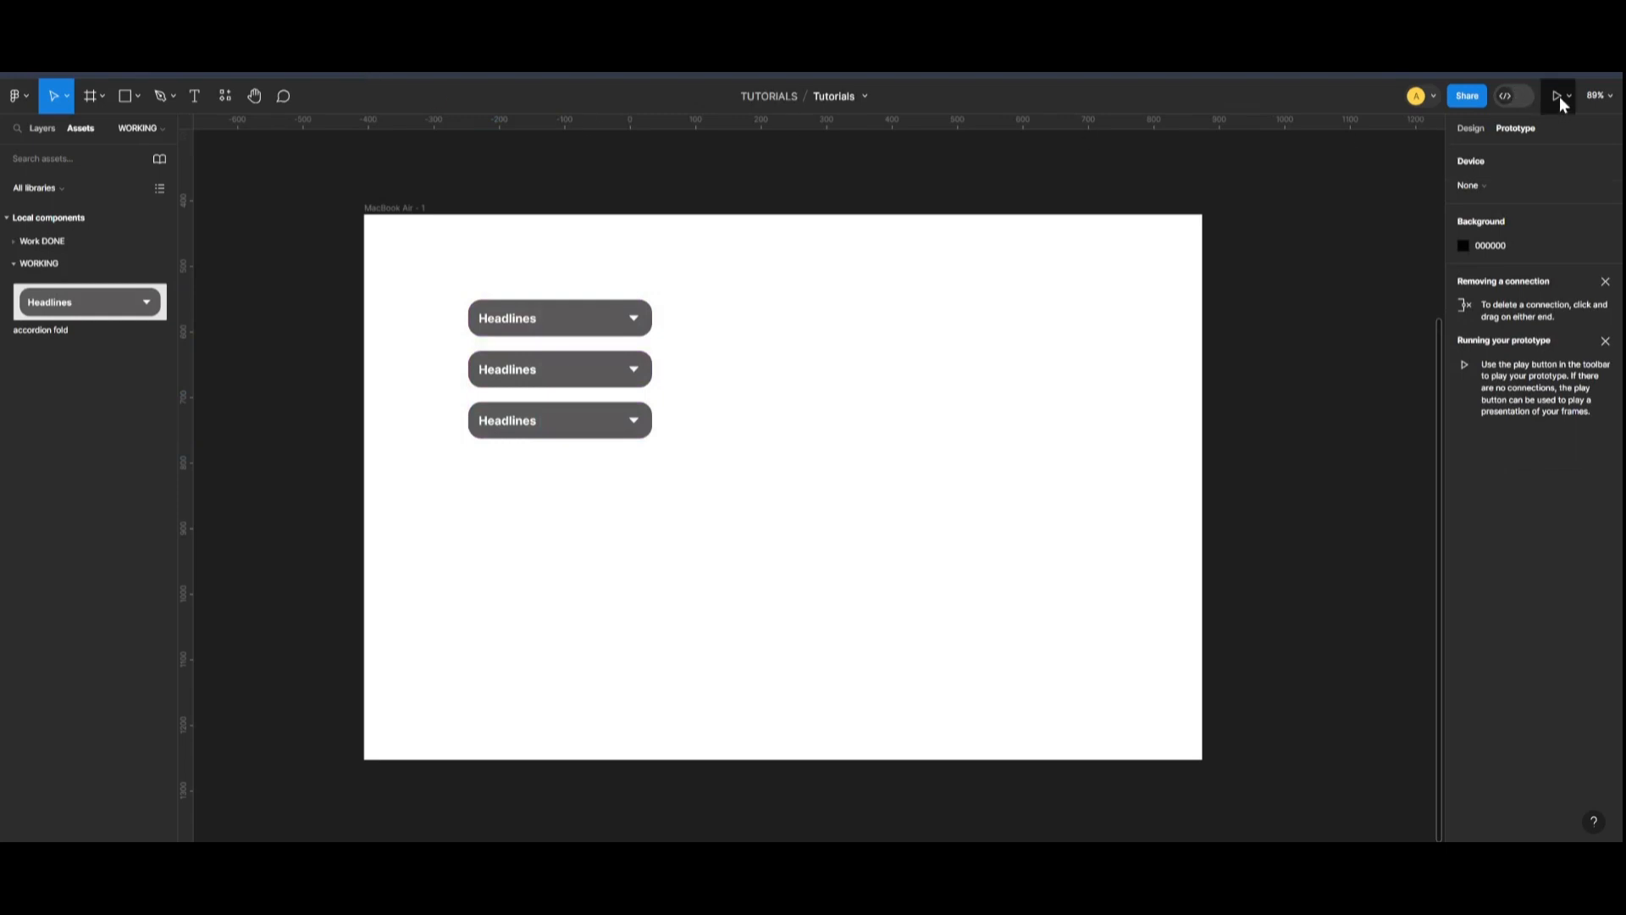
Preview the prototype, unfold all three accordions from the first down, fold them from the last up, and return to the design.
click(1559, 97)
click(644, 285)
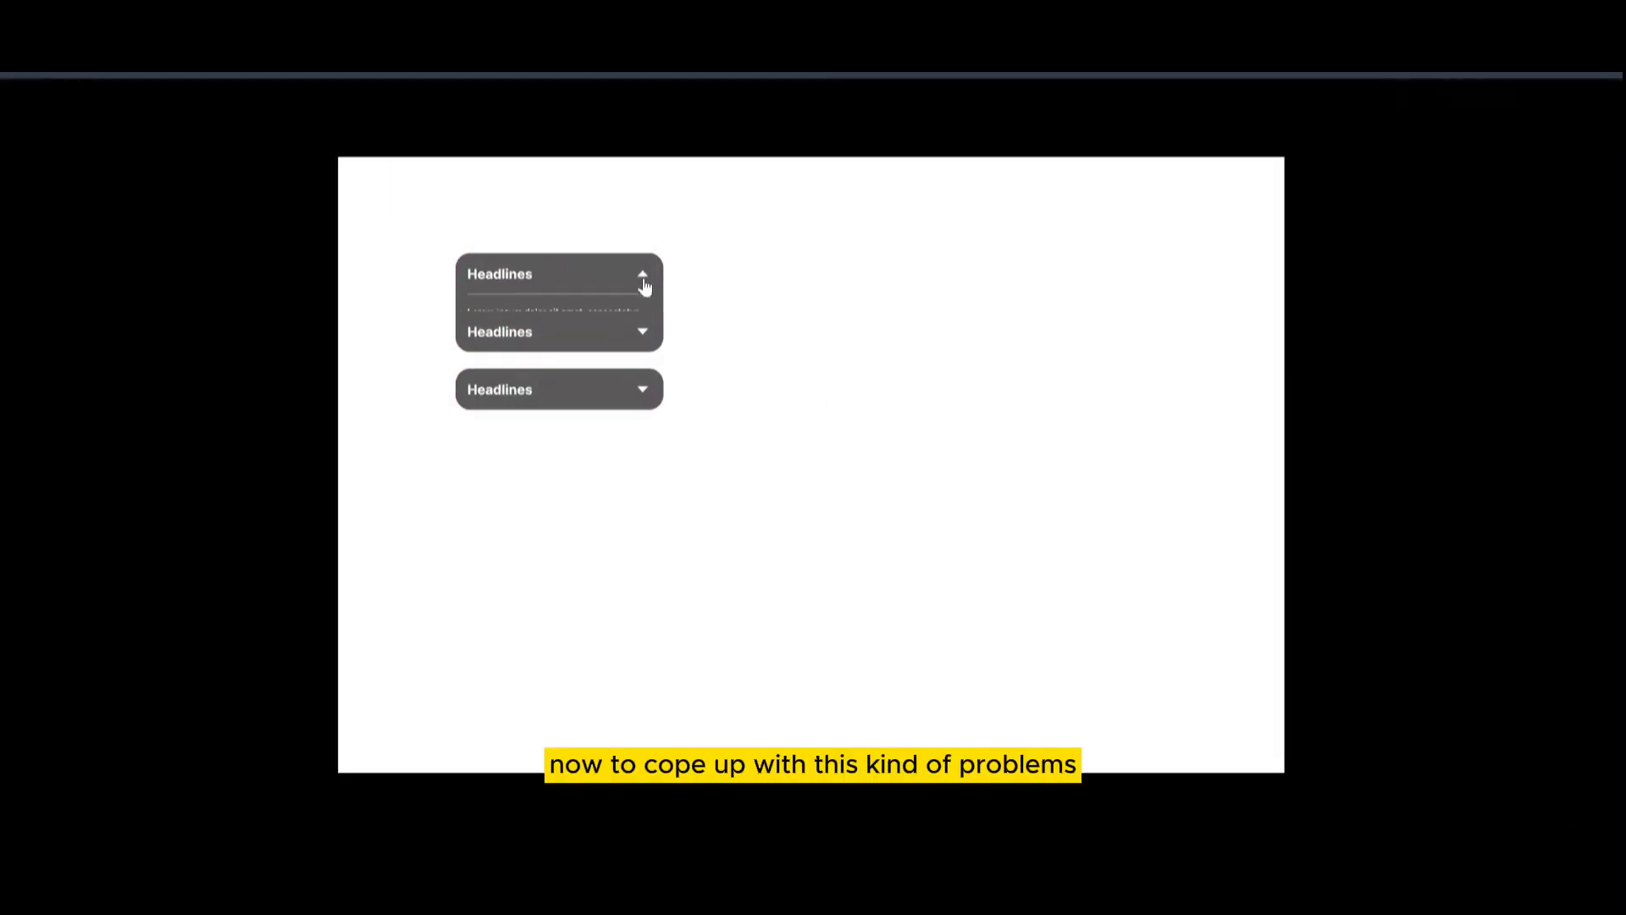
click(648, 337)
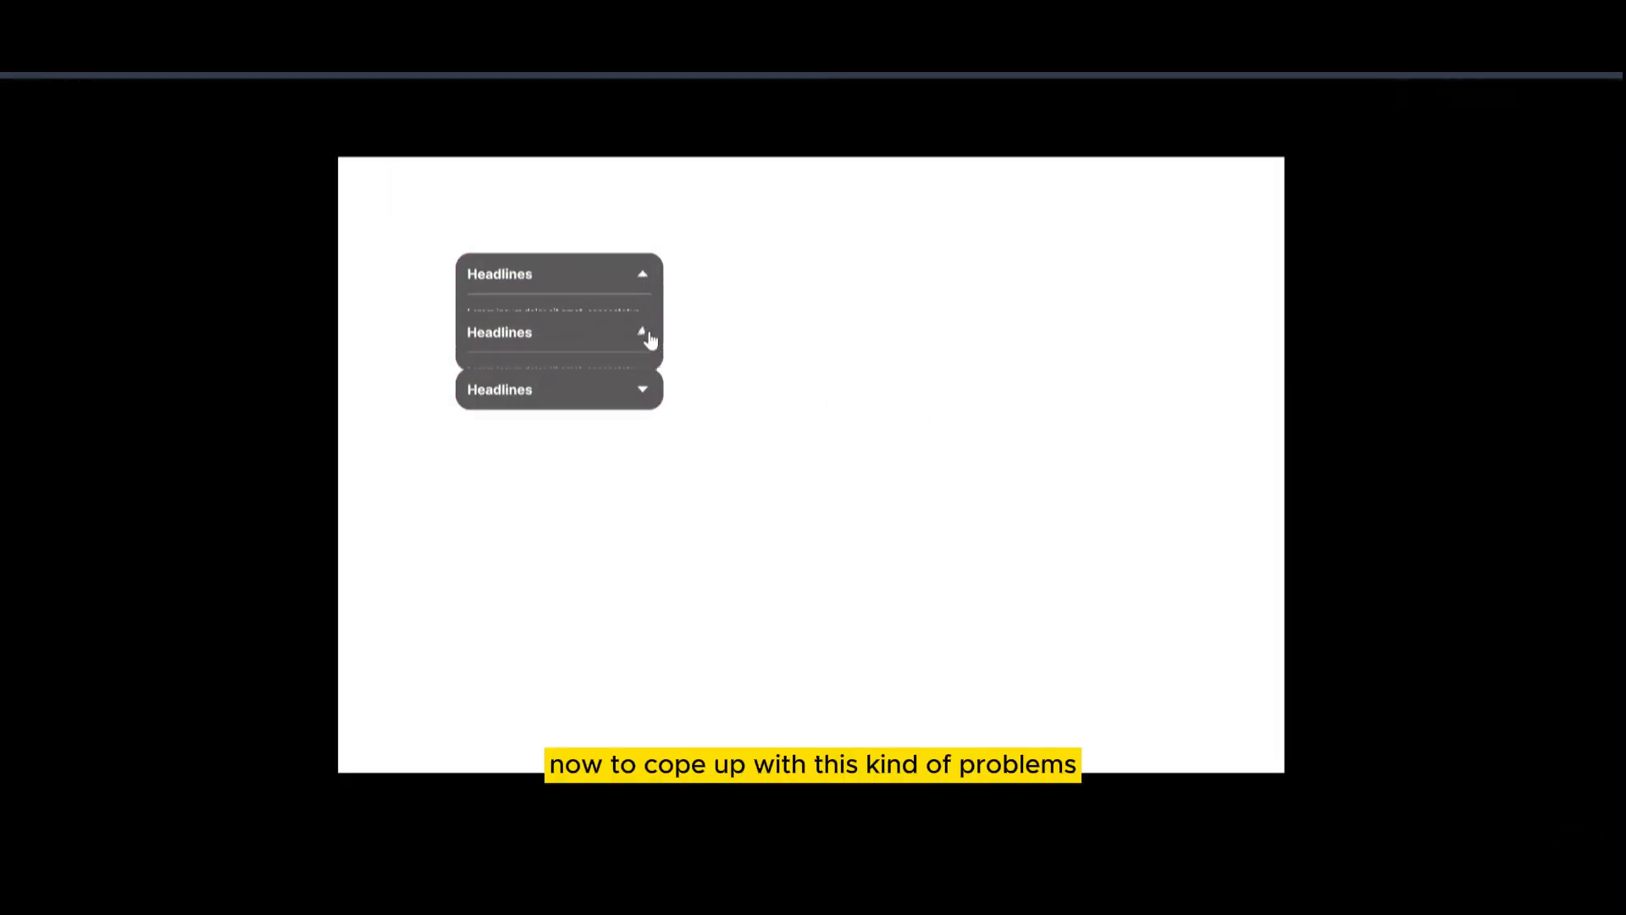
click(641, 392)
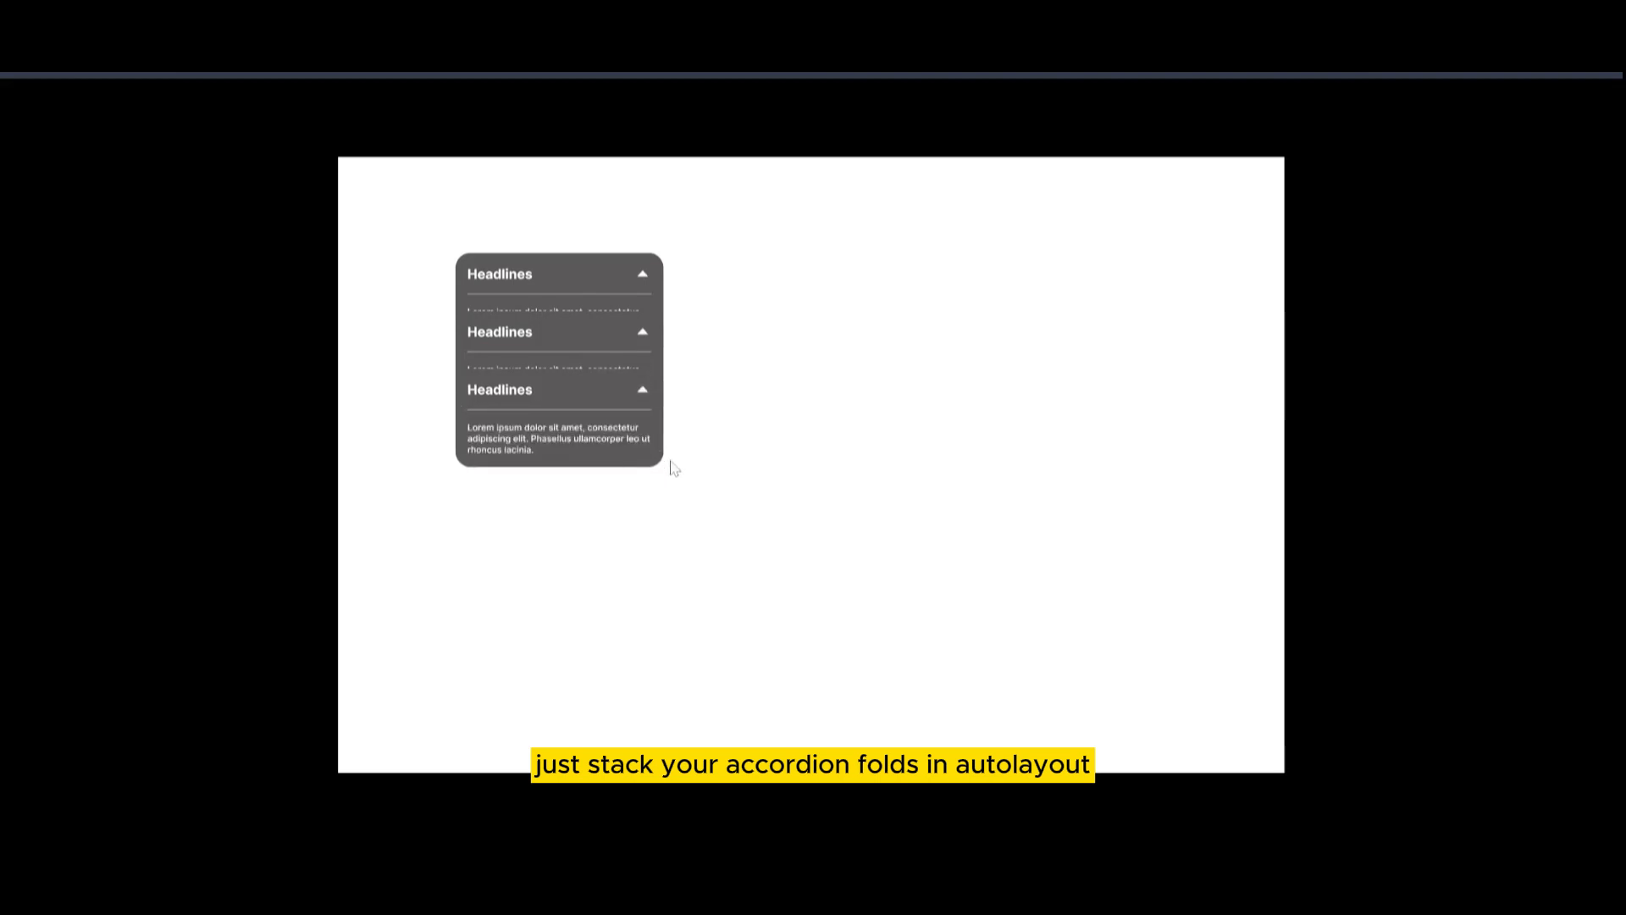
click(650, 393)
click(651, 337)
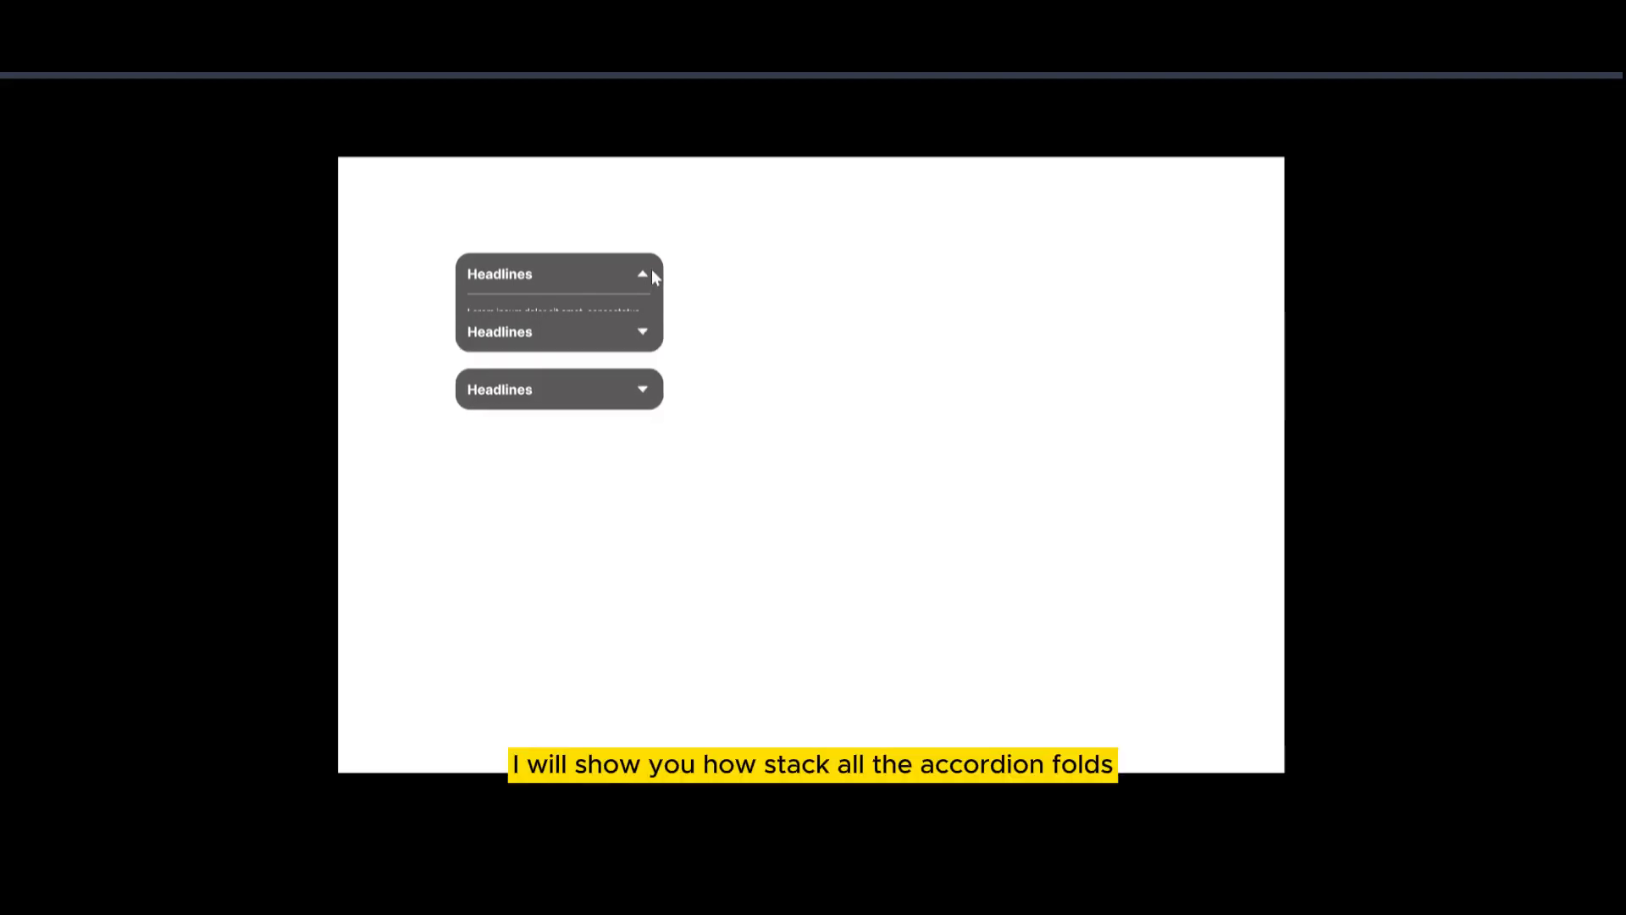
click(644, 276)
key(Escape)
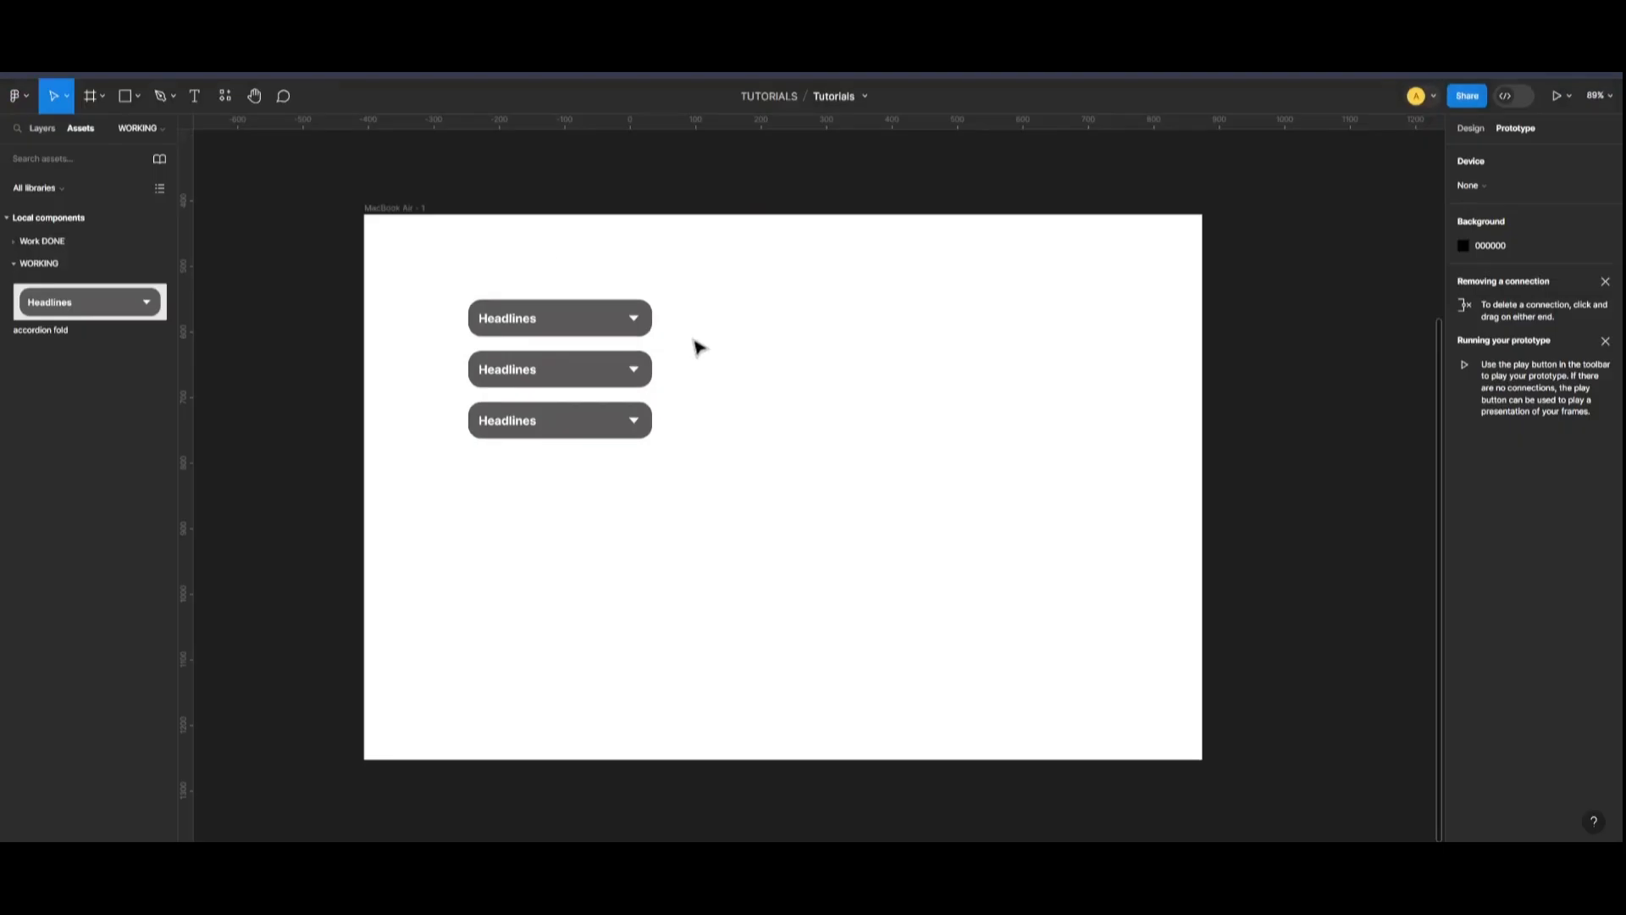
Stack the three accordion instances in an auto layout and preview the prototype by unfolding each one.
drag(689, 279, 401, 513)
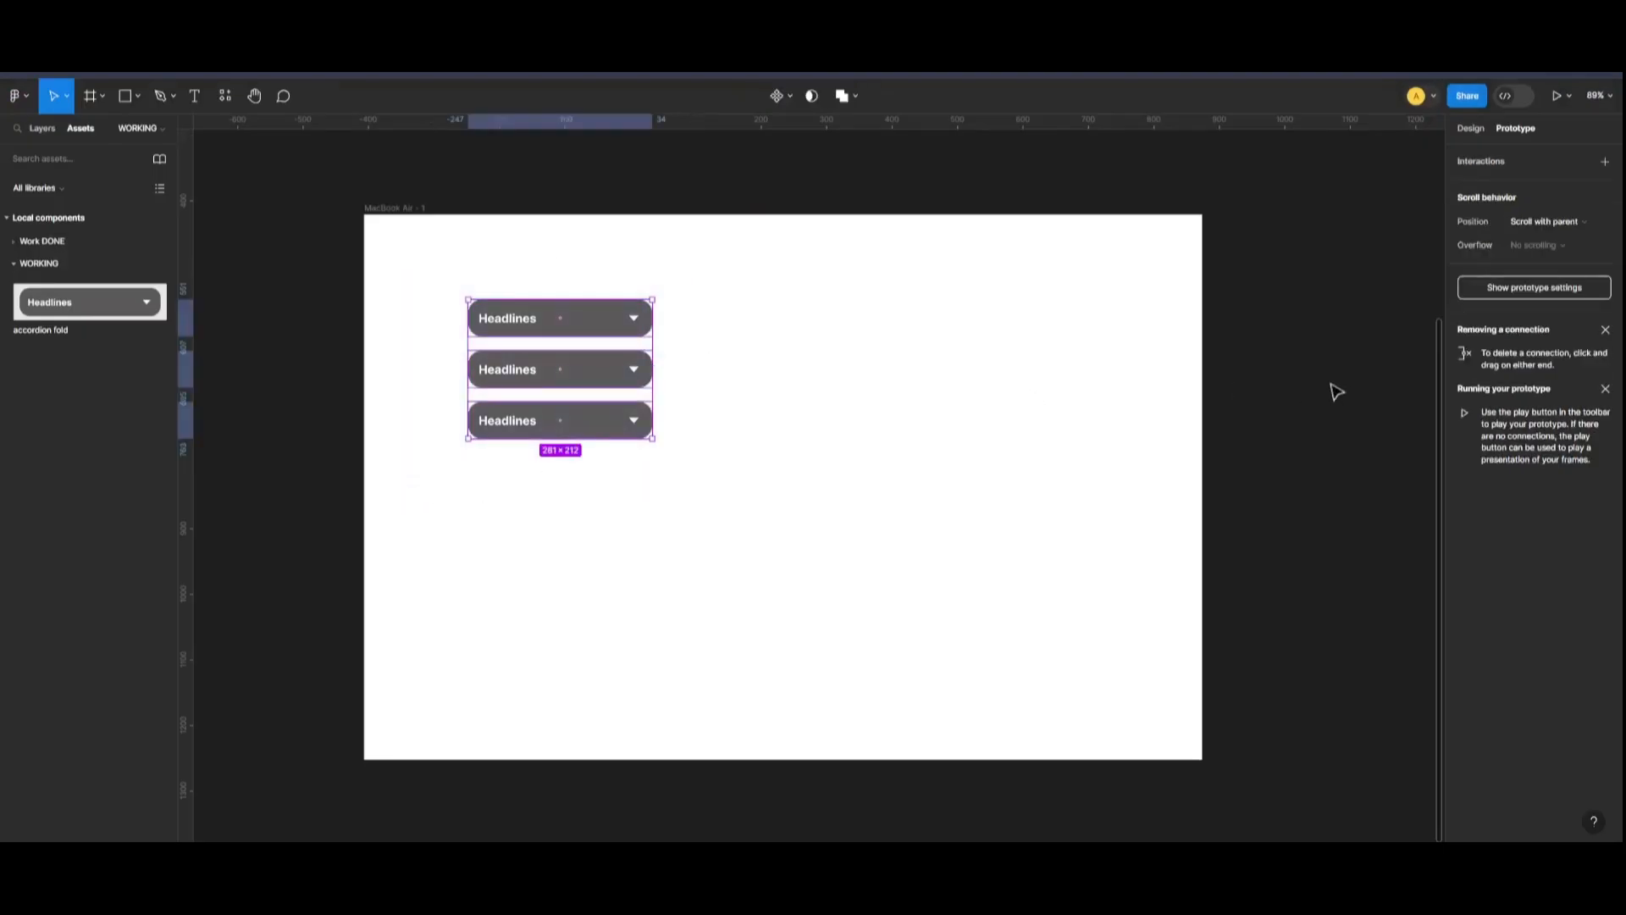
key(shift+a)
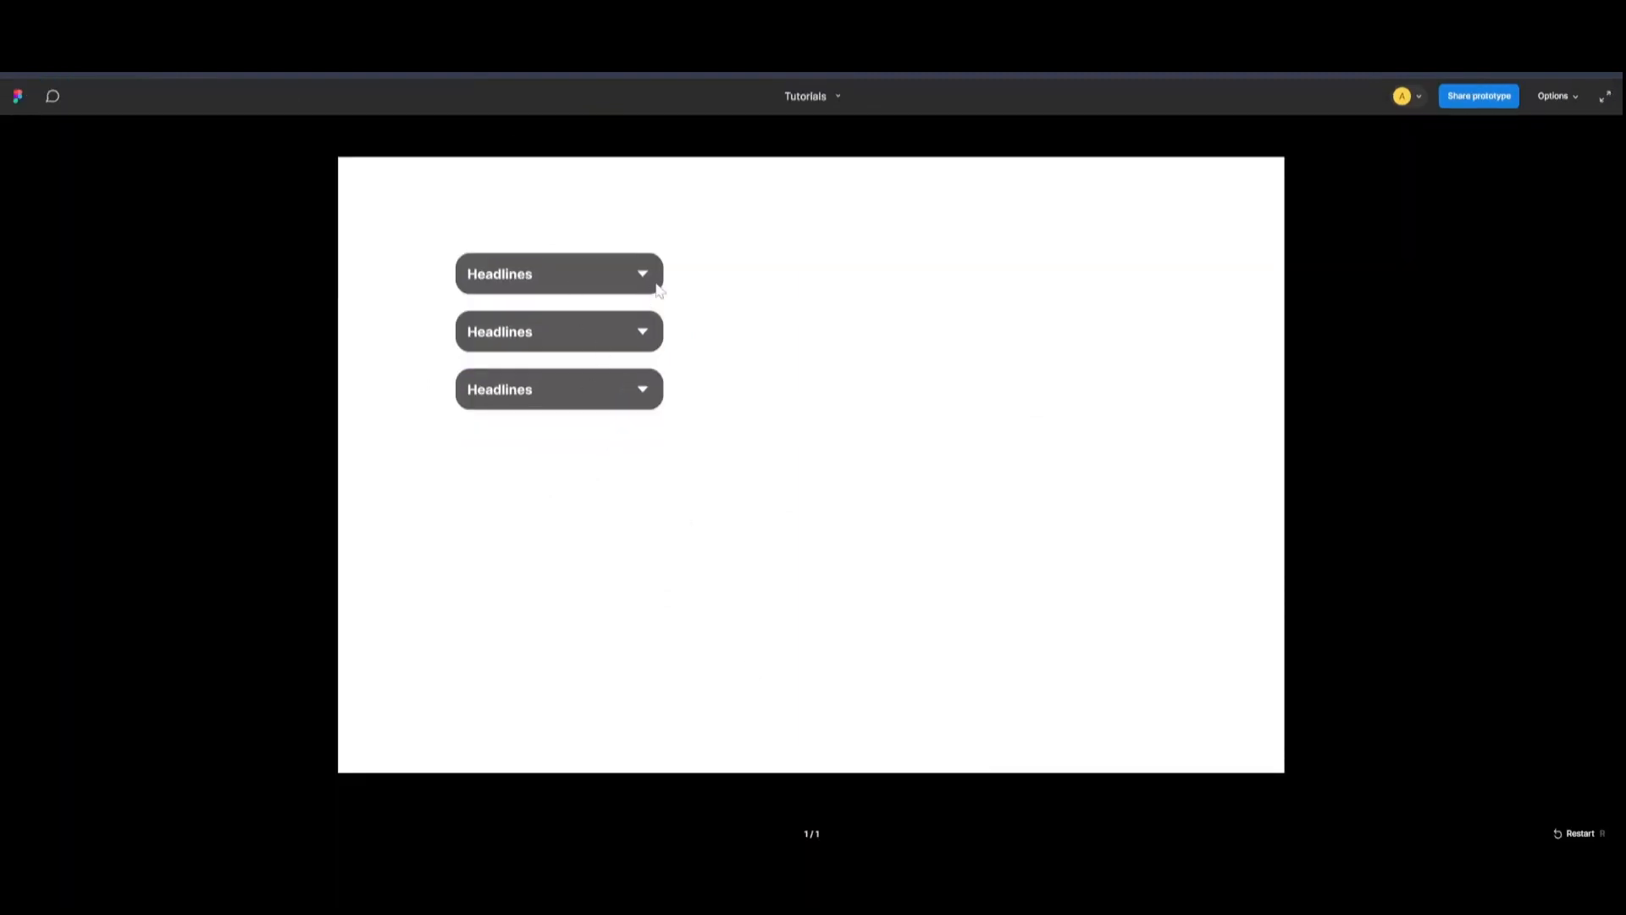
click(651, 287)
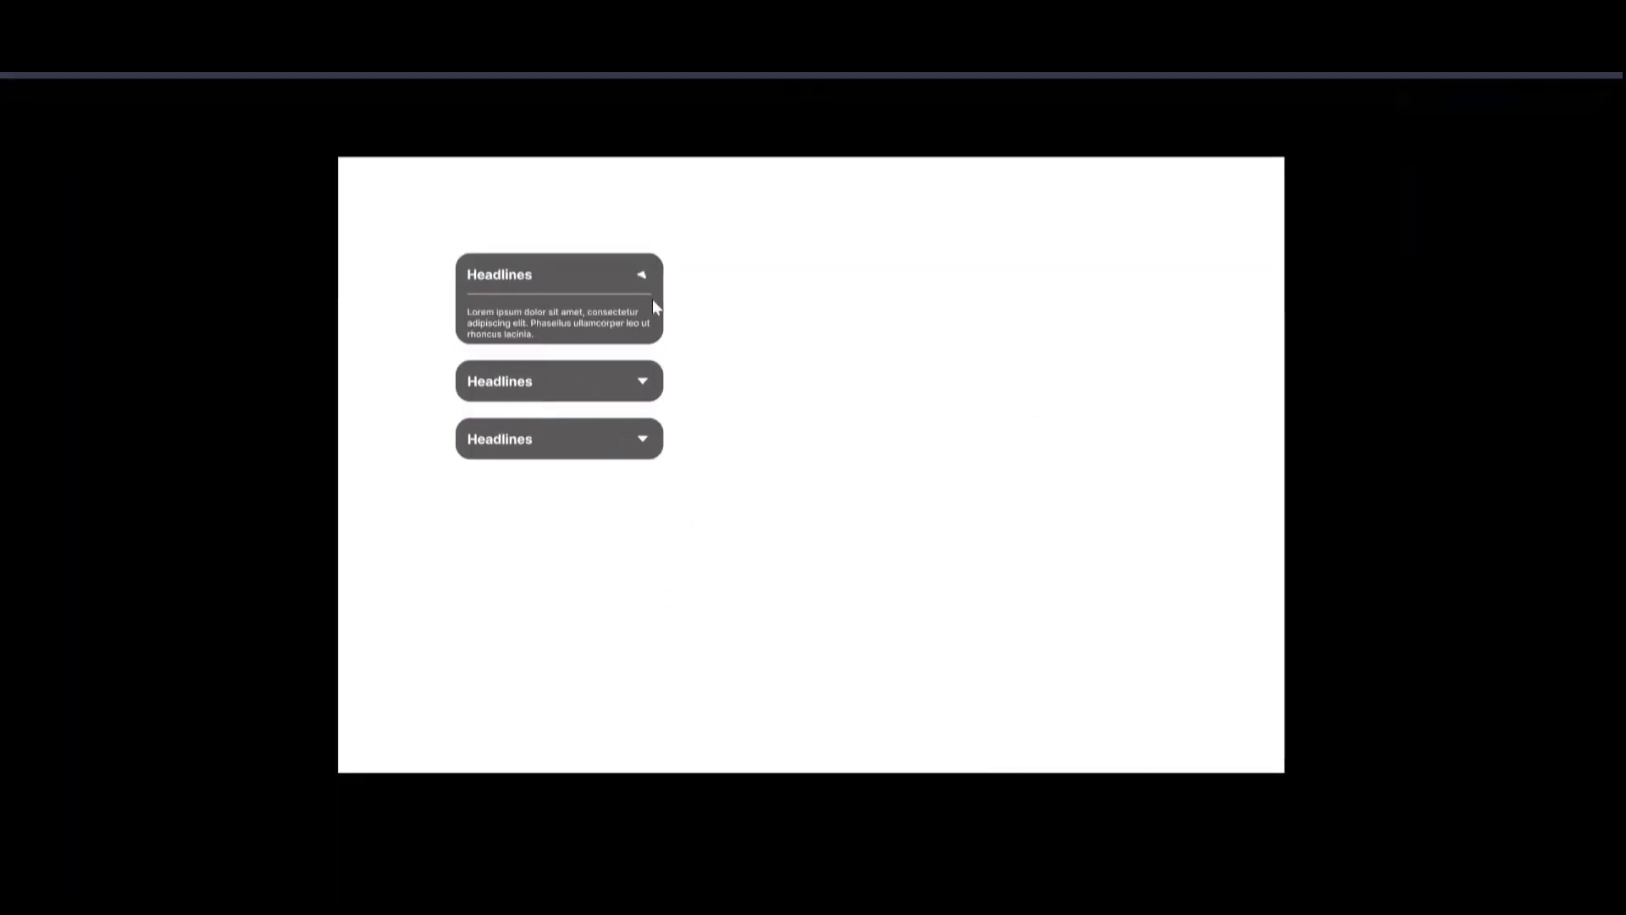
click(646, 394)
click(629, 505)
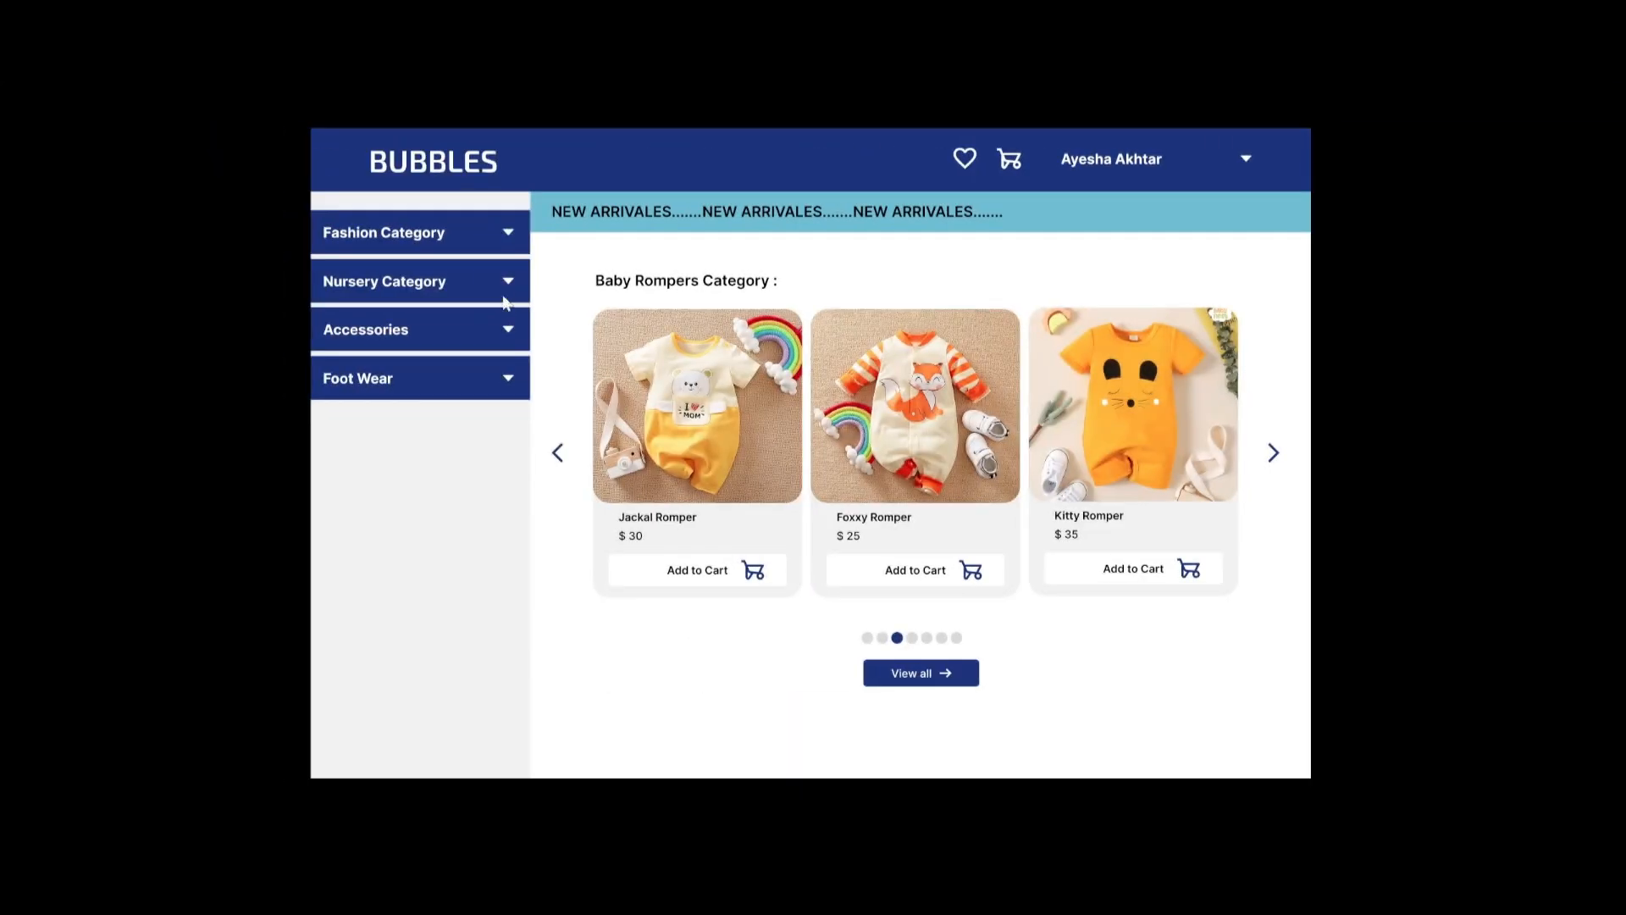
Try the sidebar accordions in the BUBBLES shop prototype by unfolding and folding Nursery Category and unfolding Fashion Category.
click(506, 284)
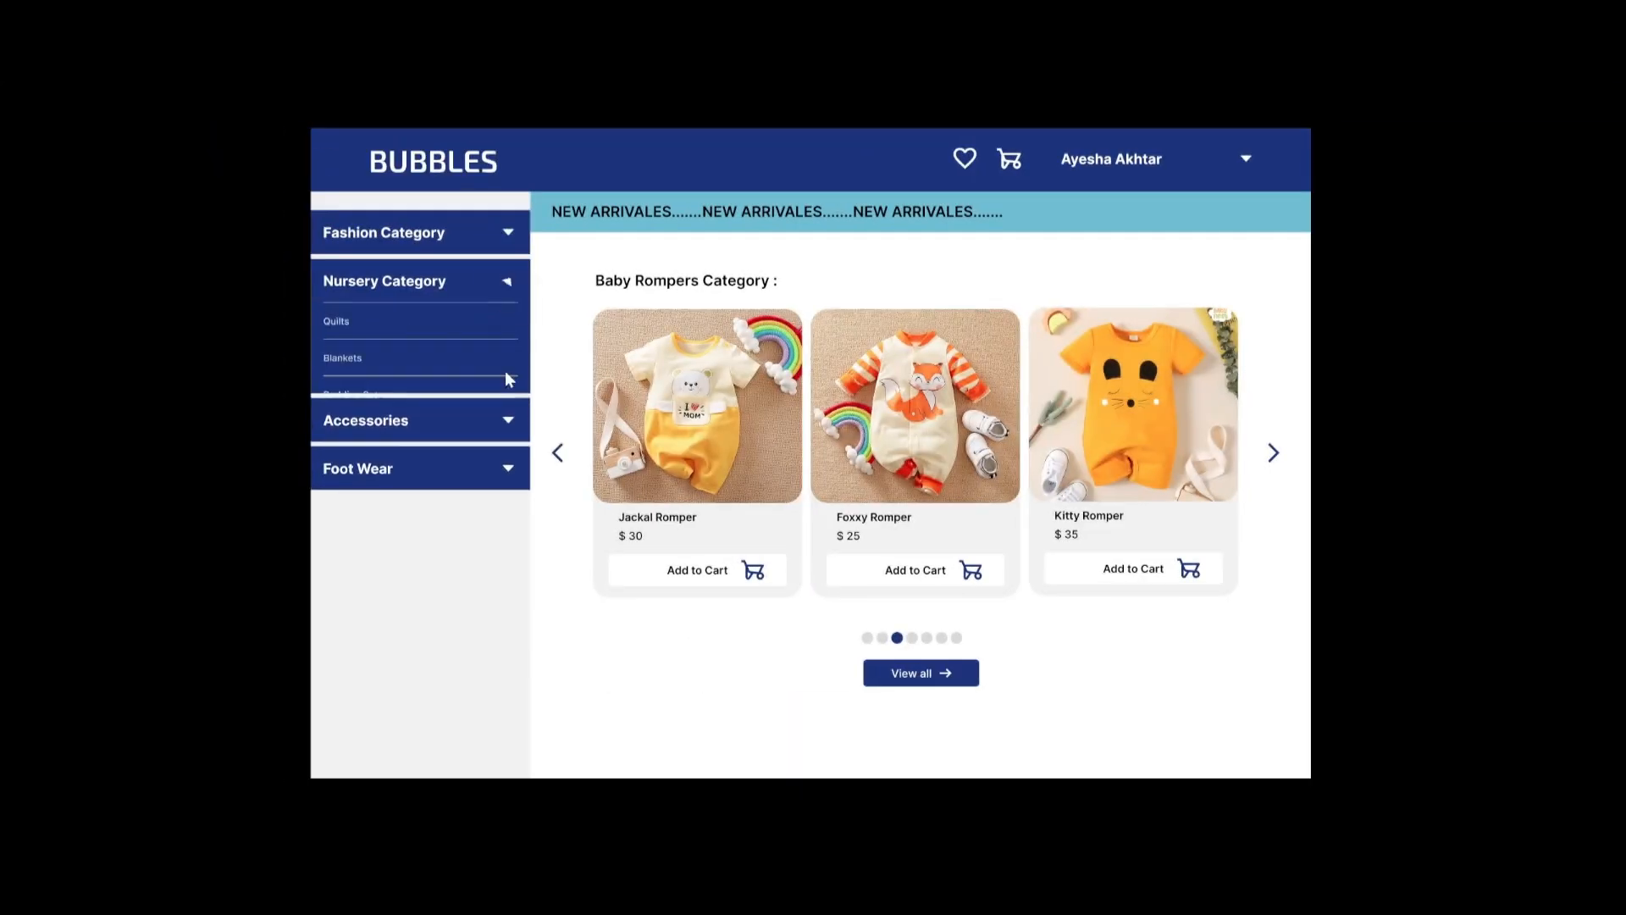
click(511, 282)
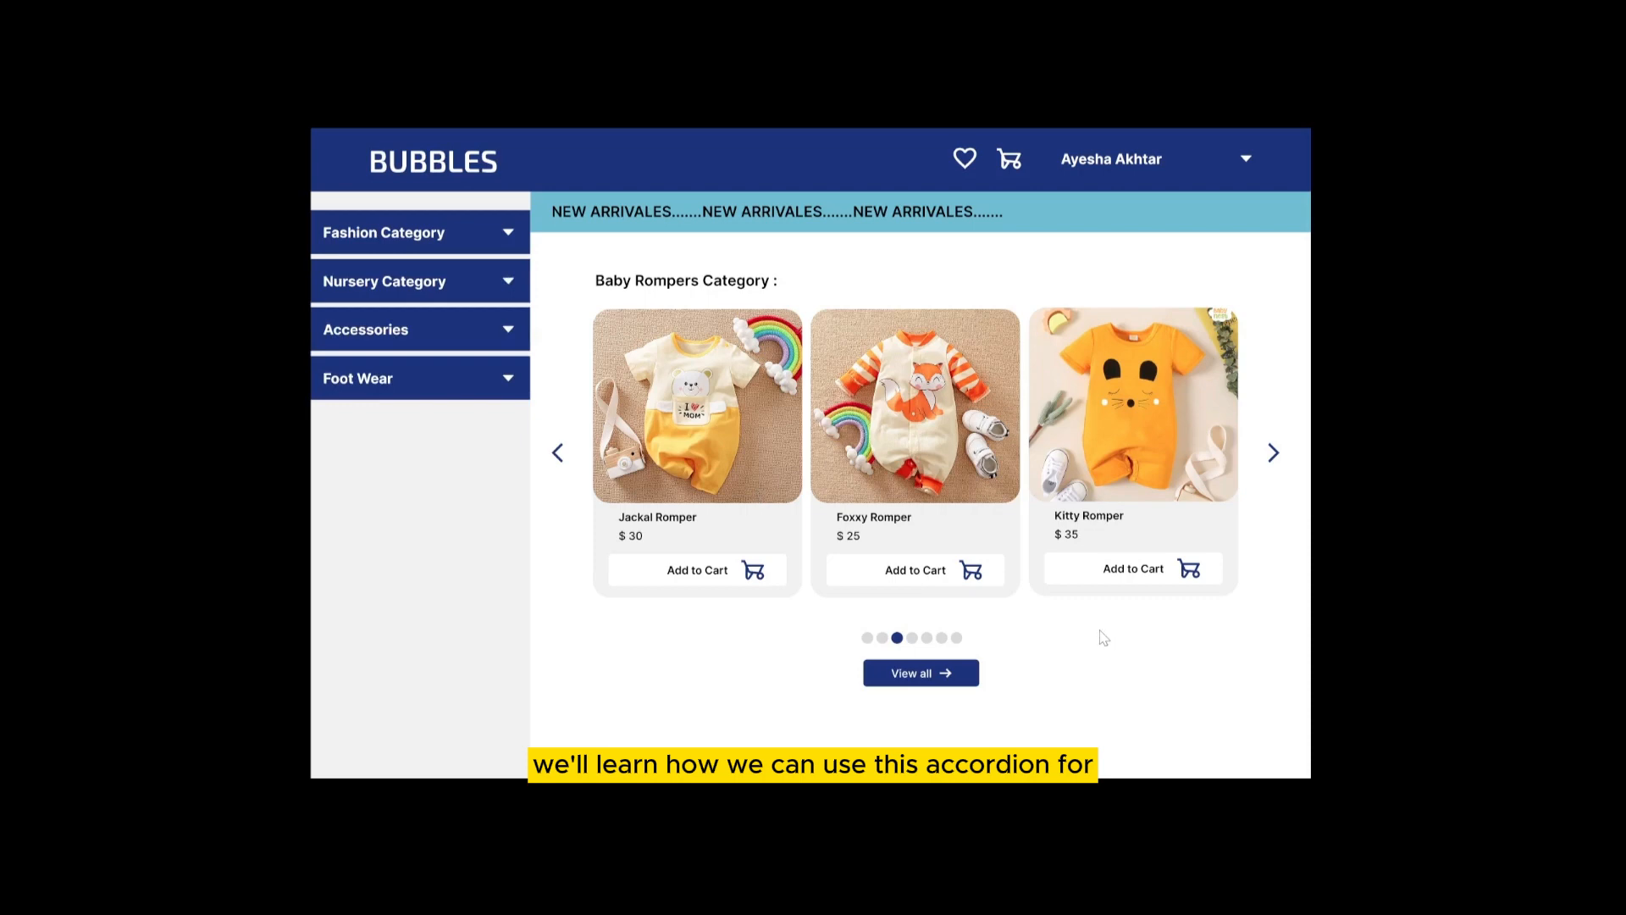
click(509, 232)
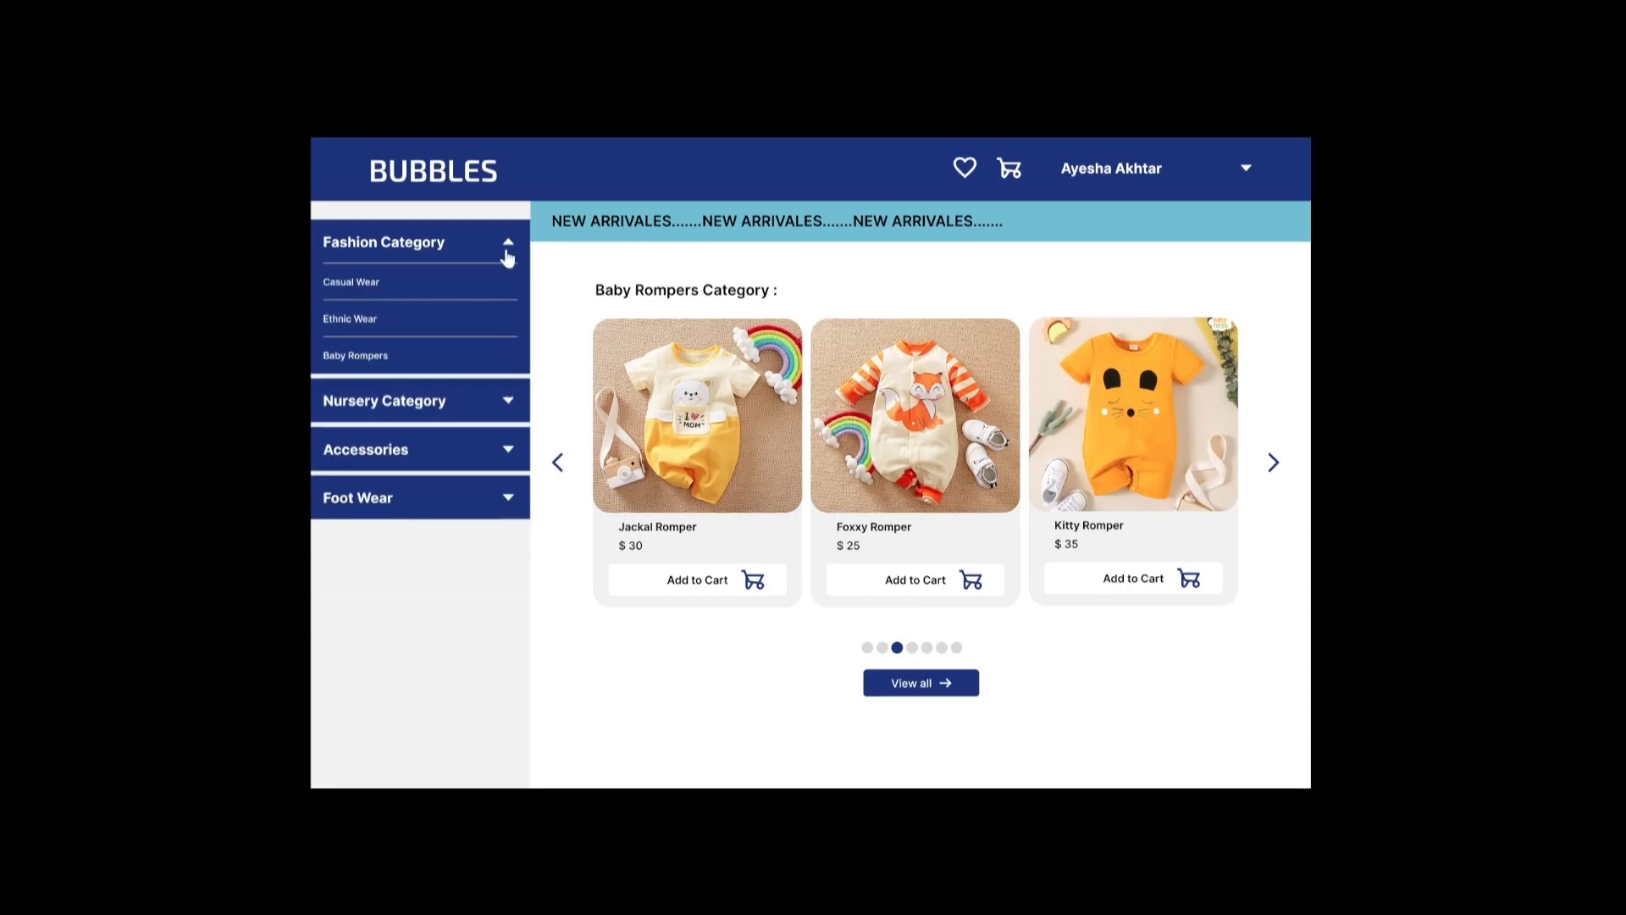